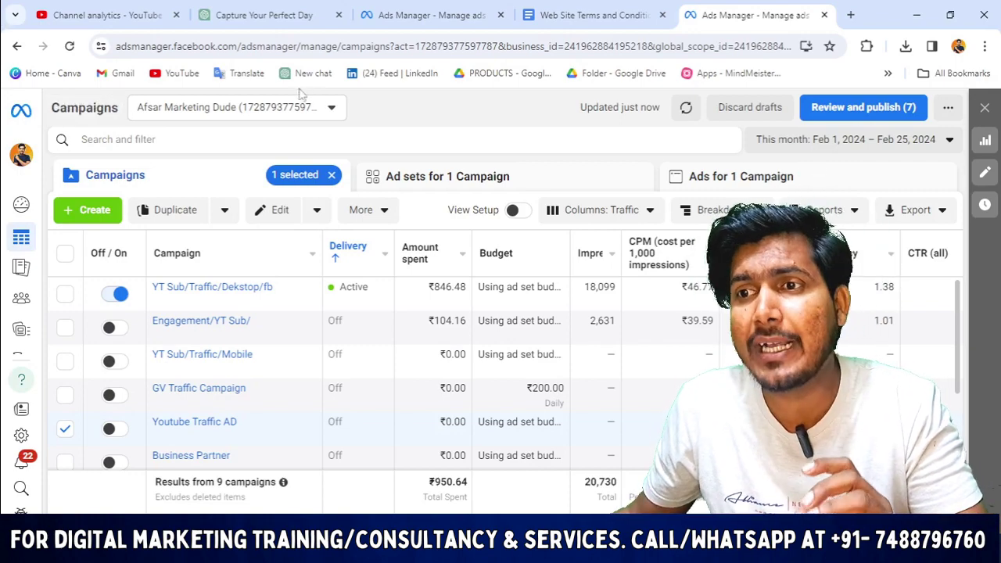
Switch Ads Manager to the third ad account, which holds the active 'lead form campaign'.
click(301, 107)
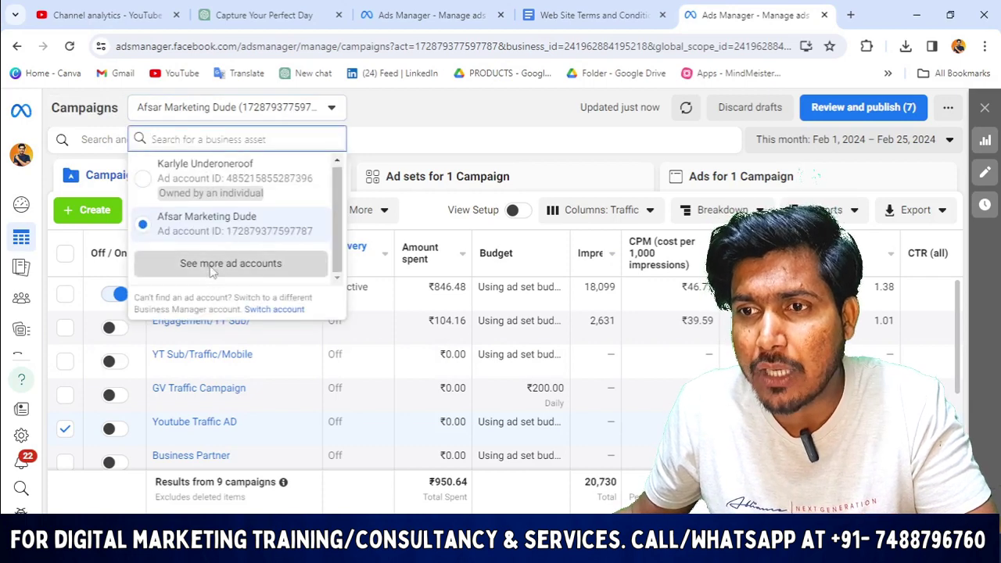
click(211, 264)
scroll(199, 344, down, 1)
click(196, 348)
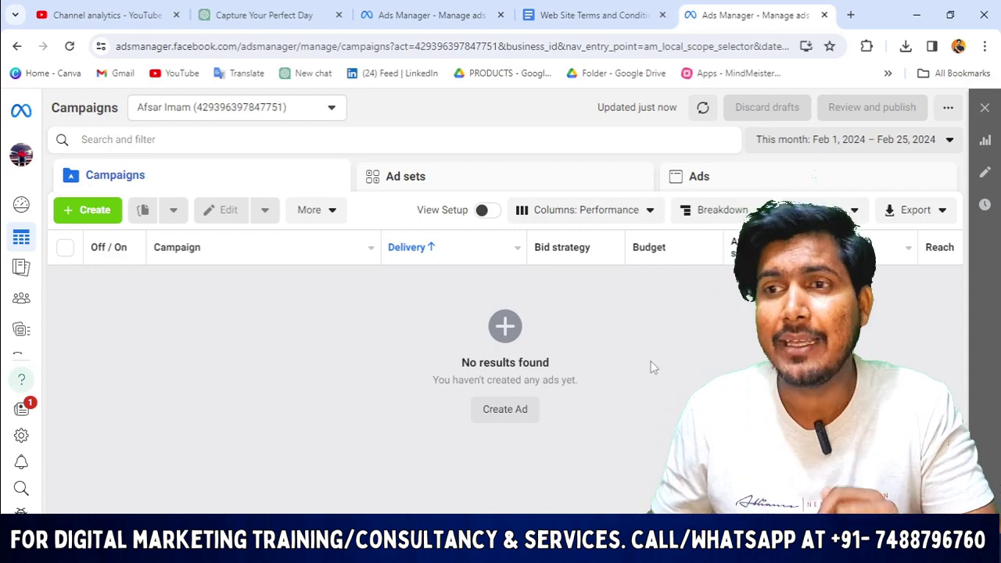
click(330, 109)
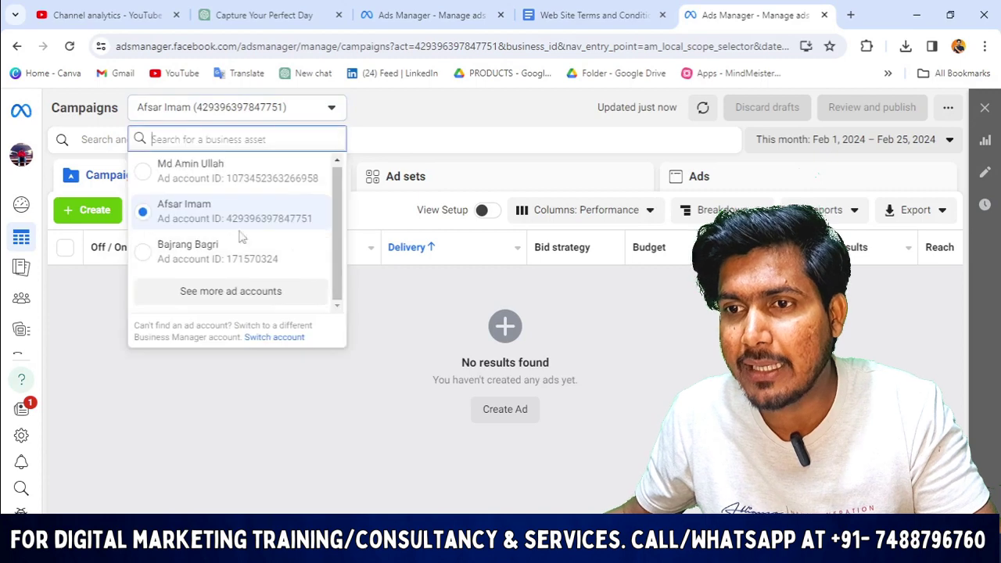
click(208, 262)
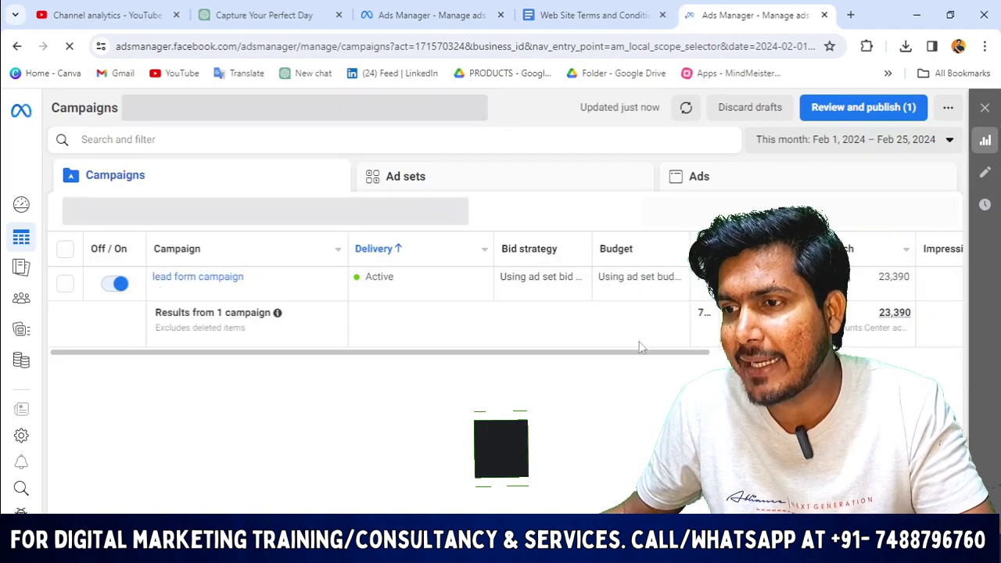
drag(665, 353, 915, 349)
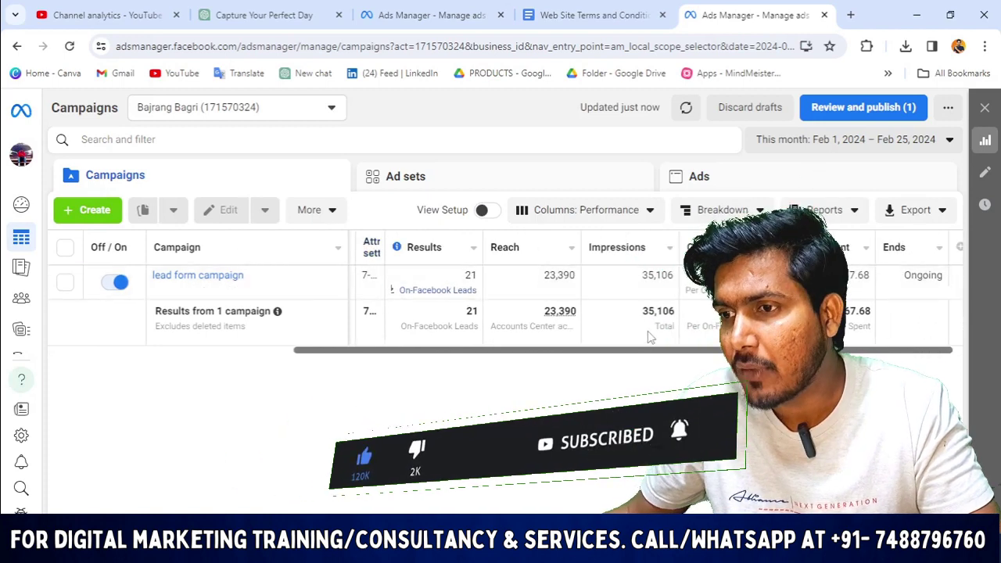
scroll(944, 358, right, 1)
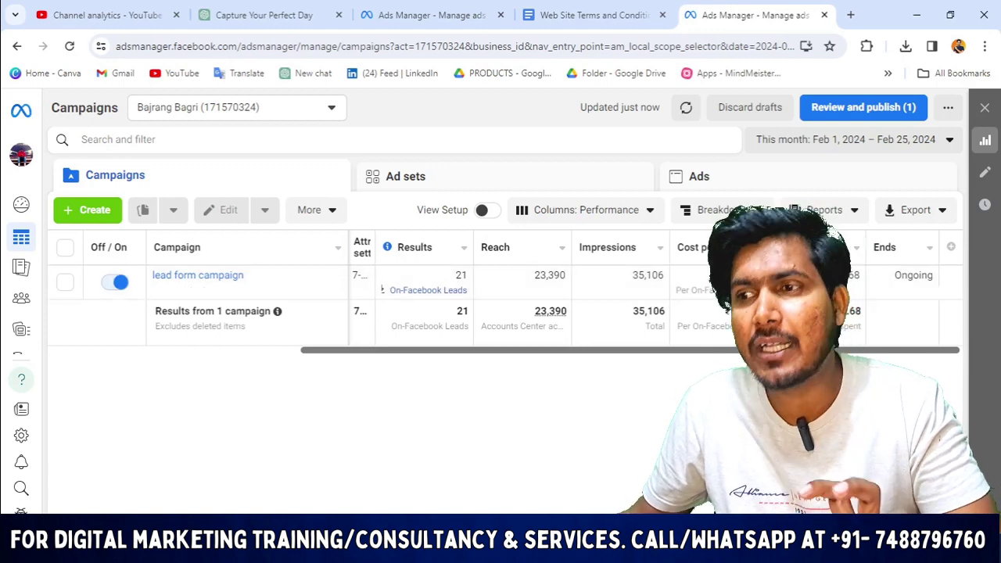
drag(395, 353, 341, 361)
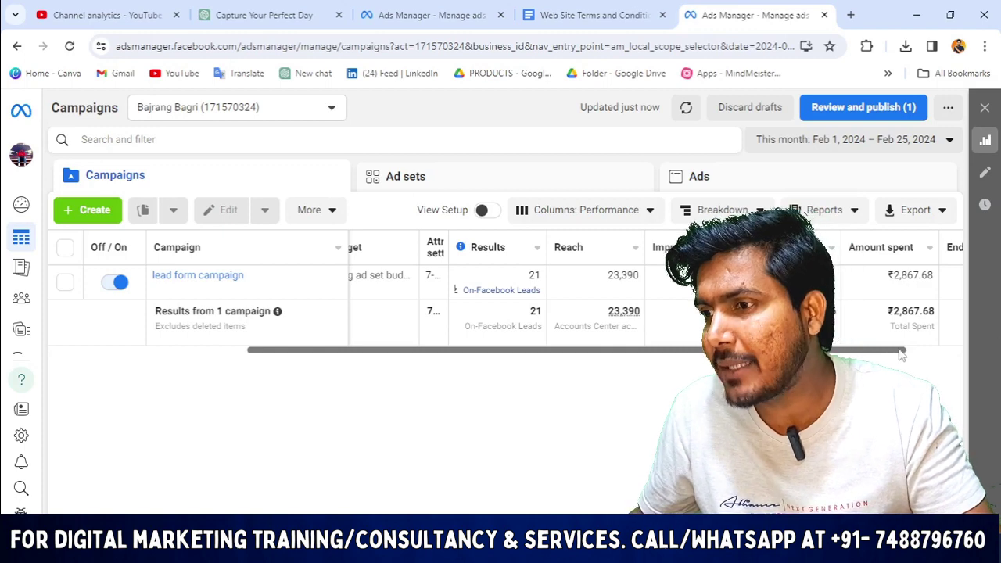
scroll(923, 362, right, 2)
scroll(923, 362, right, 2)
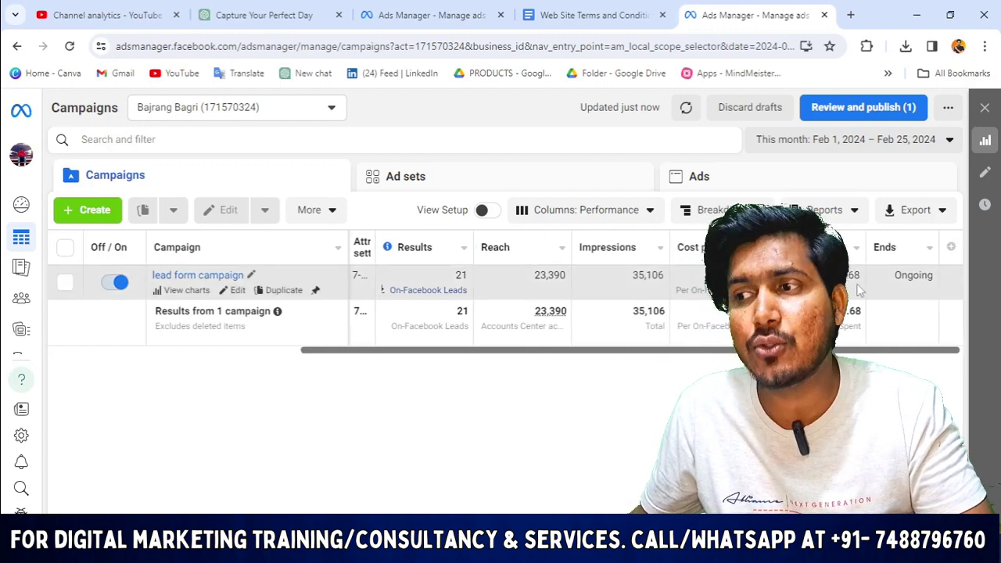
drag(897, 351, 492, 373)
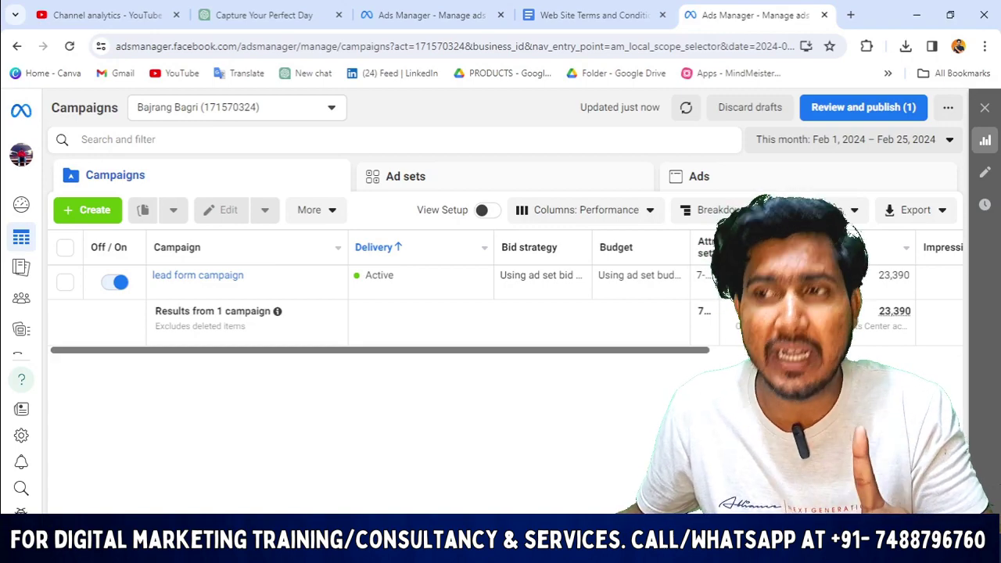
drag(702, 357, 675, 380)
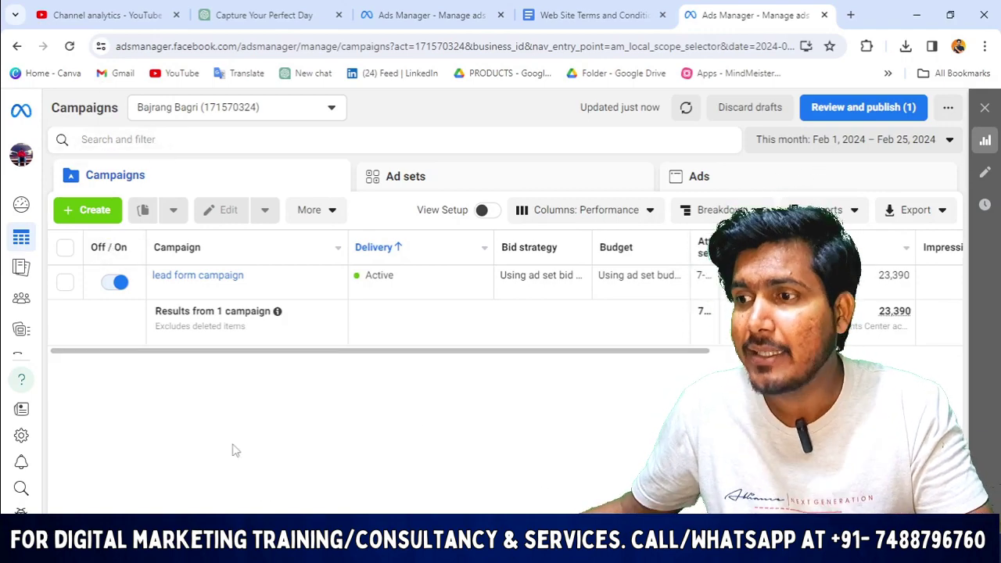
Create a new campaign, choose Leads as its objective and continue.
click(97, 212)
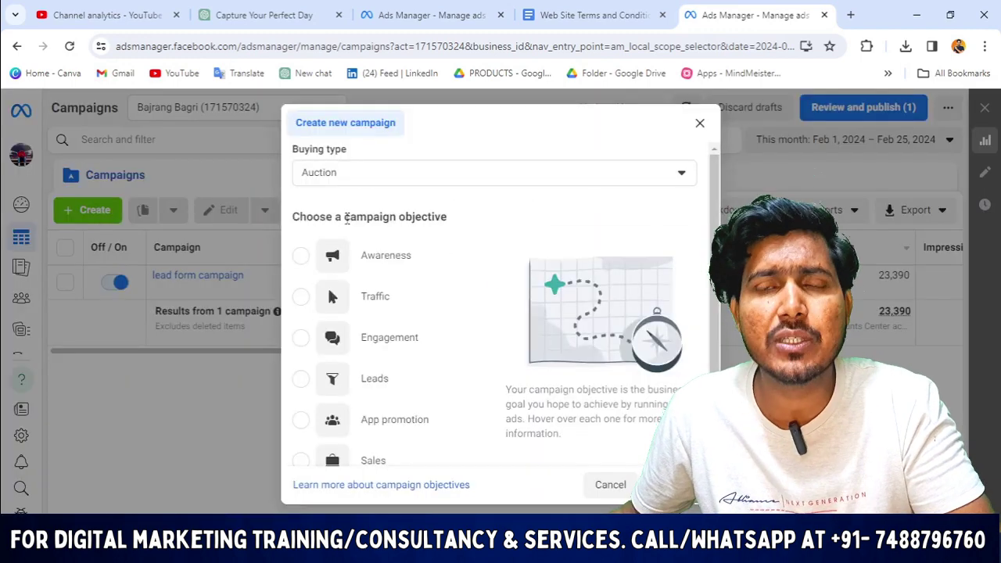
scroll(376, 281, down, 3)
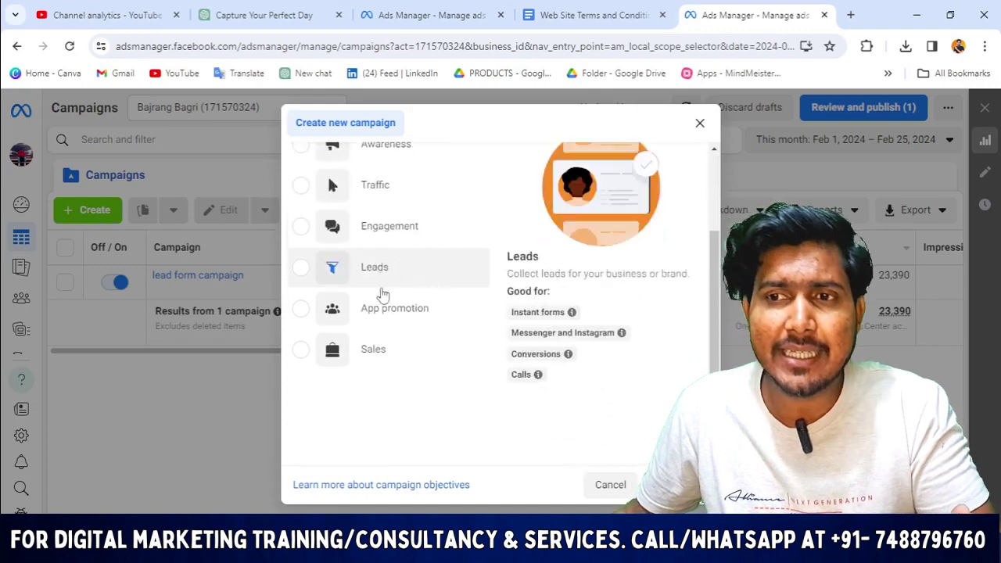
scroll(381, 219, up, 3)
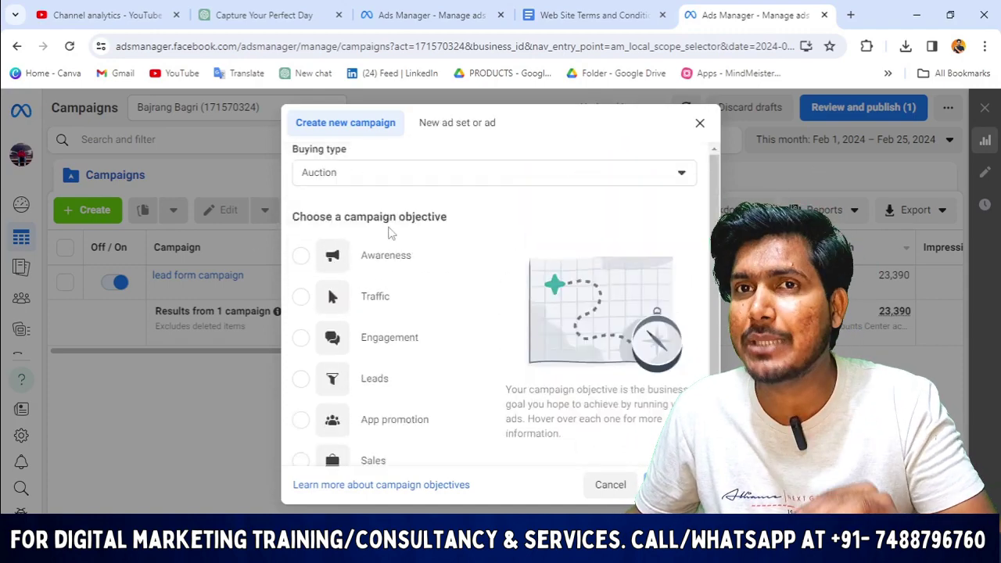
scroll(399, 274, down, 3)
click(301, 268)
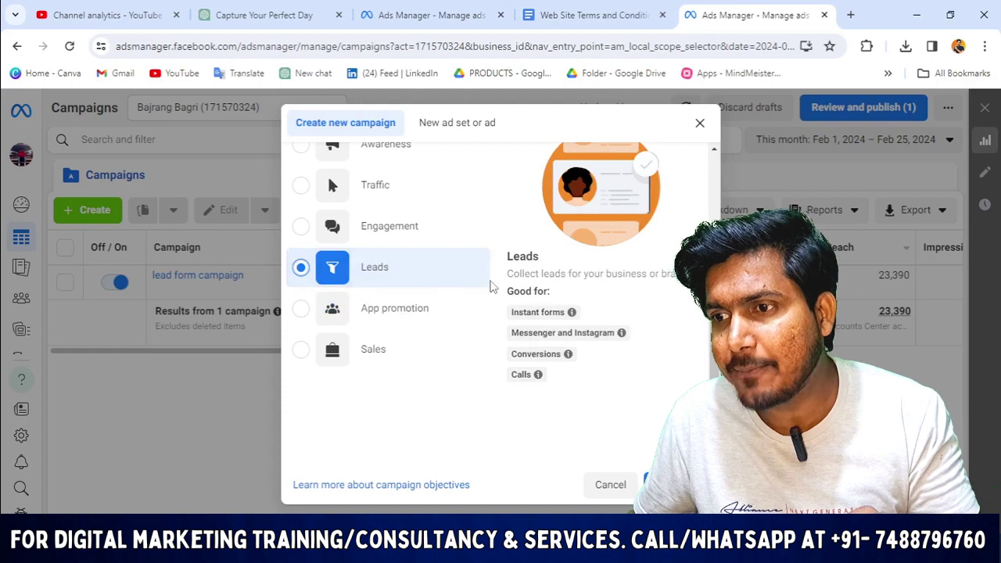
mouse_move(560, 332)
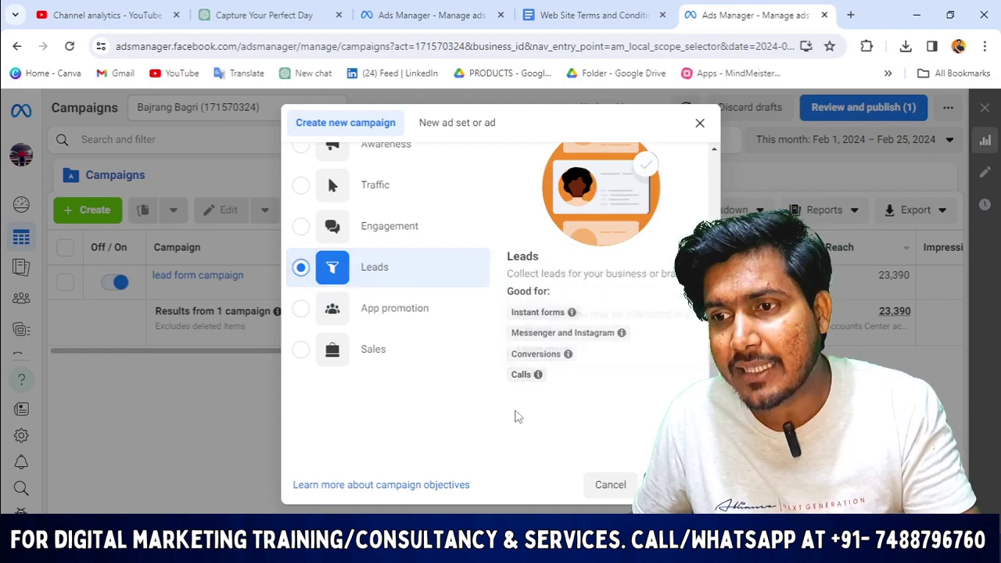
mouse_move(535, 382)
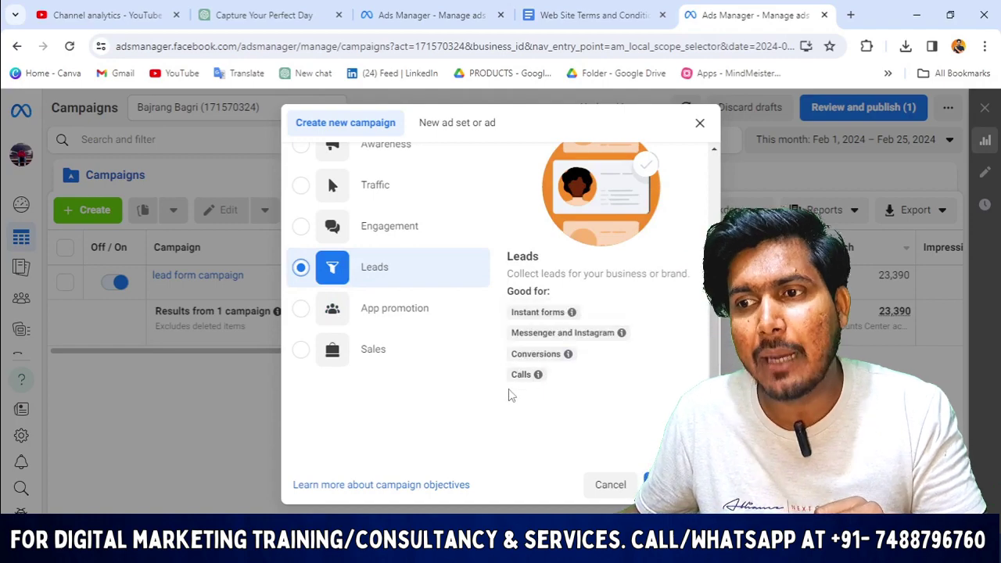
click(660, 485)
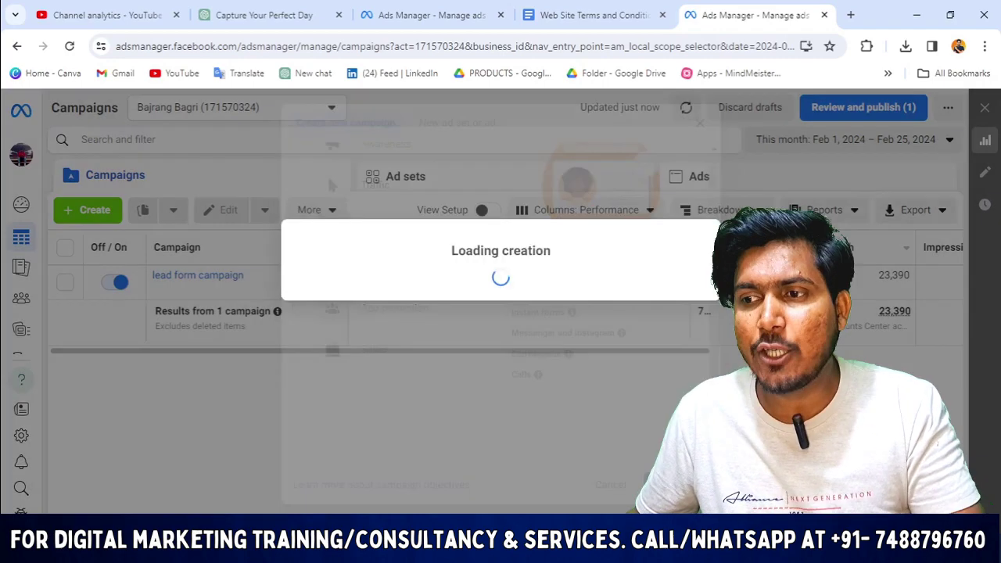
Choose the Manual leads campaign setup and review the 'New Leads Campaign' draft editor.
click(400, 446)
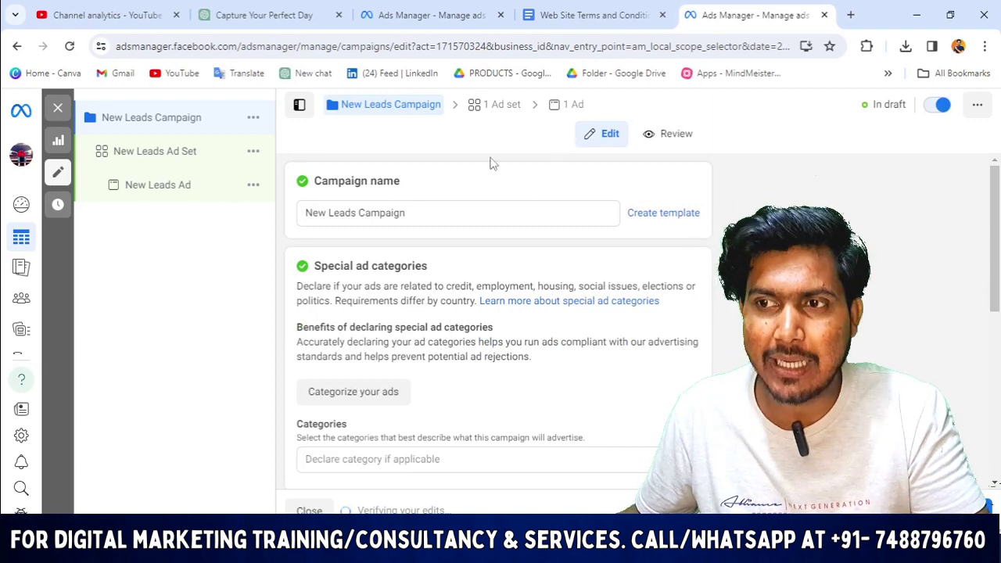
scroll(393, 134, down, 4)
scroll(449, 235, up, 4)
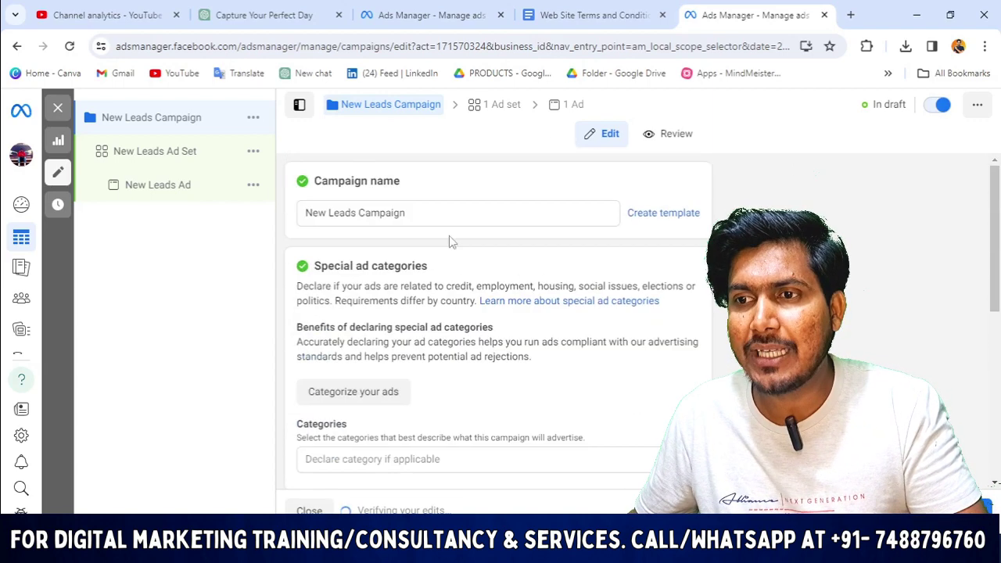
scroll(414, 368, down, 5)
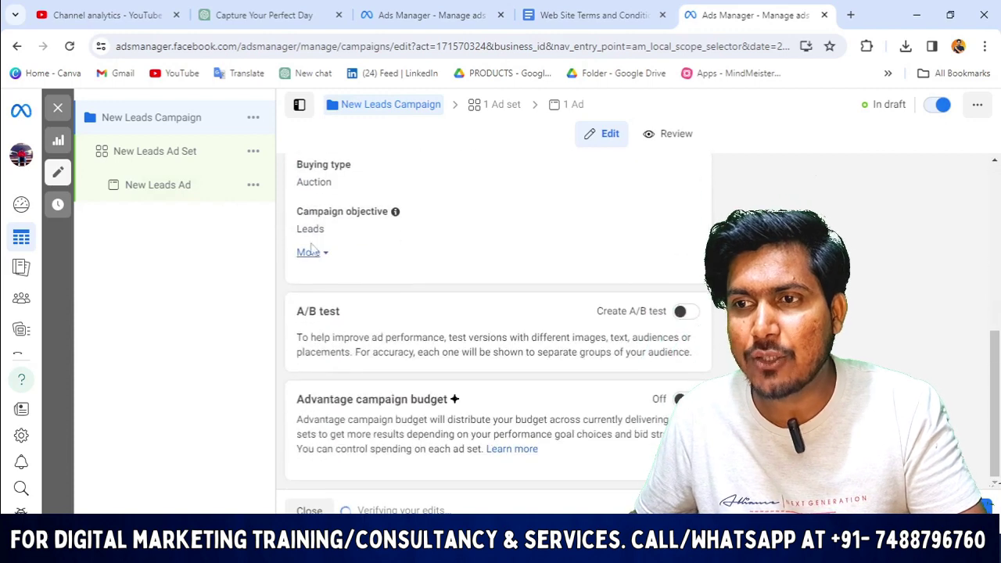
scroll(445, 297, up, 3)
scroll(460, 299, up, 1)
scroll(437, 316, down, 4)
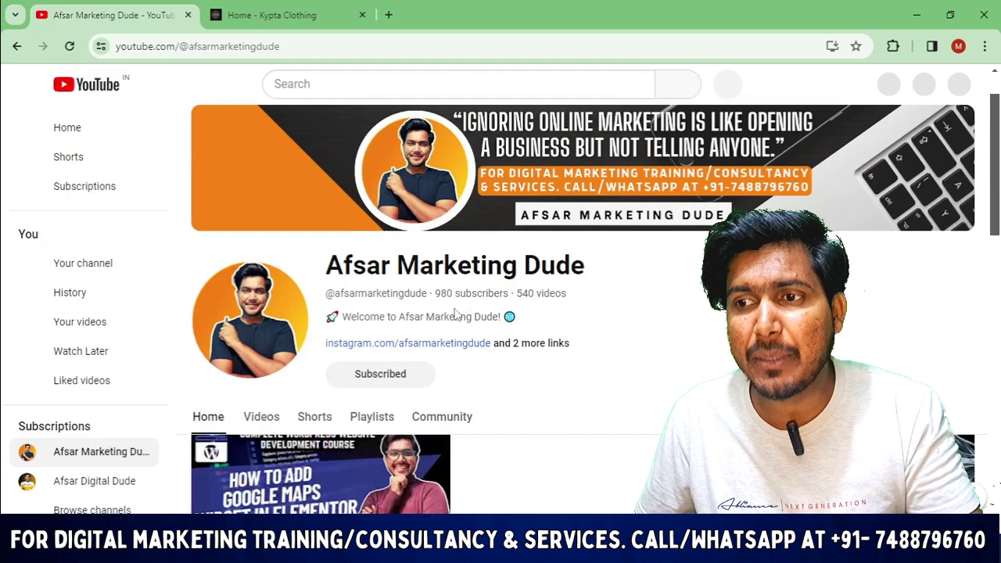
Open the YouTube channel's Playlists tab and browse the course playlists.
scroll(577, 338, down, 4)
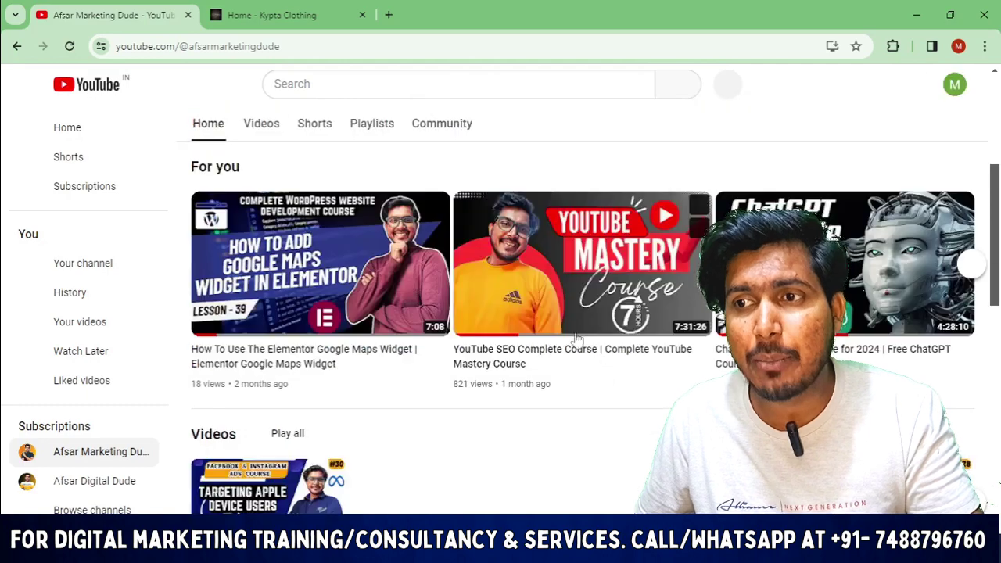
scroll(577, 337, up, 3)
click(371, 282)
scroll(371, 284, down, 4)
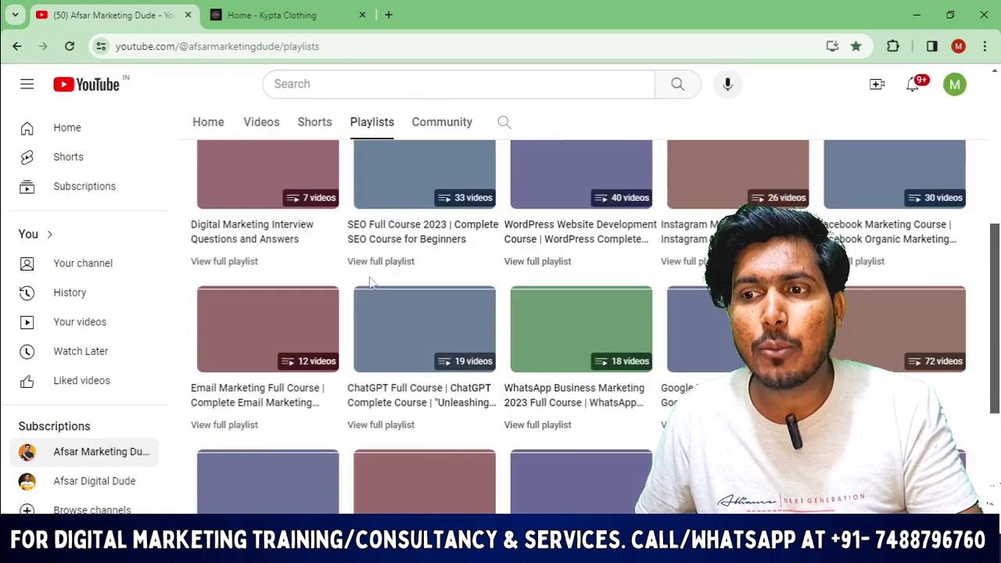
scroll(371, 283, down, 3)
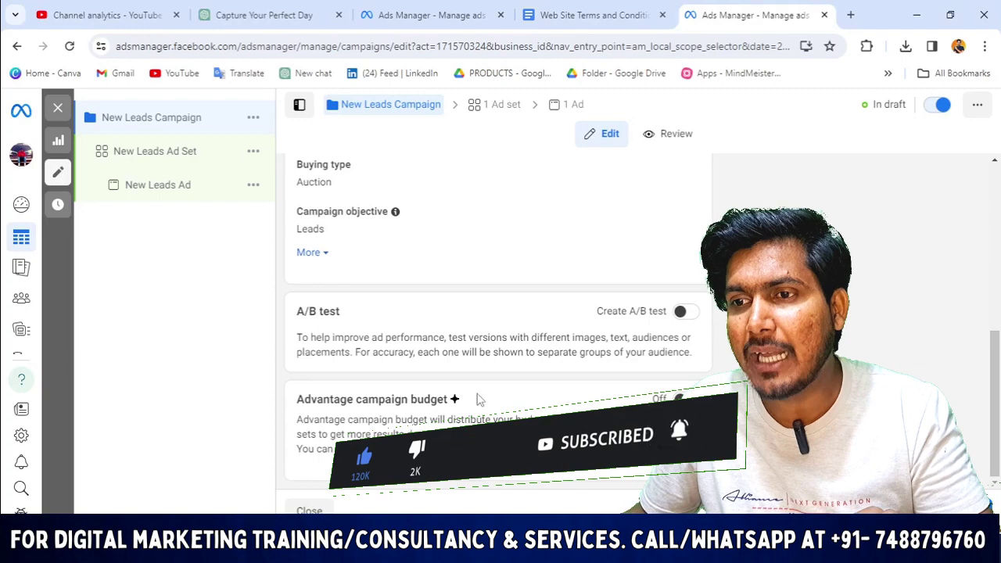
scroll(475, 399, up, 3)
scroll(474, 234, down, 3)
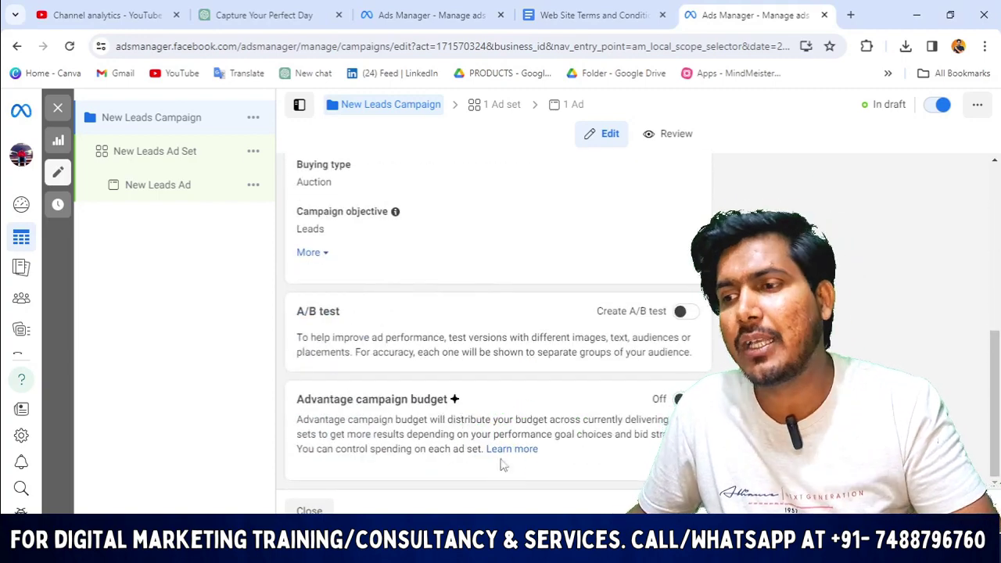
Look over the ad set settings, then return to the campaign settings.
scroll(468, 351, up, 2)
scroll(401, 352, down, 2)
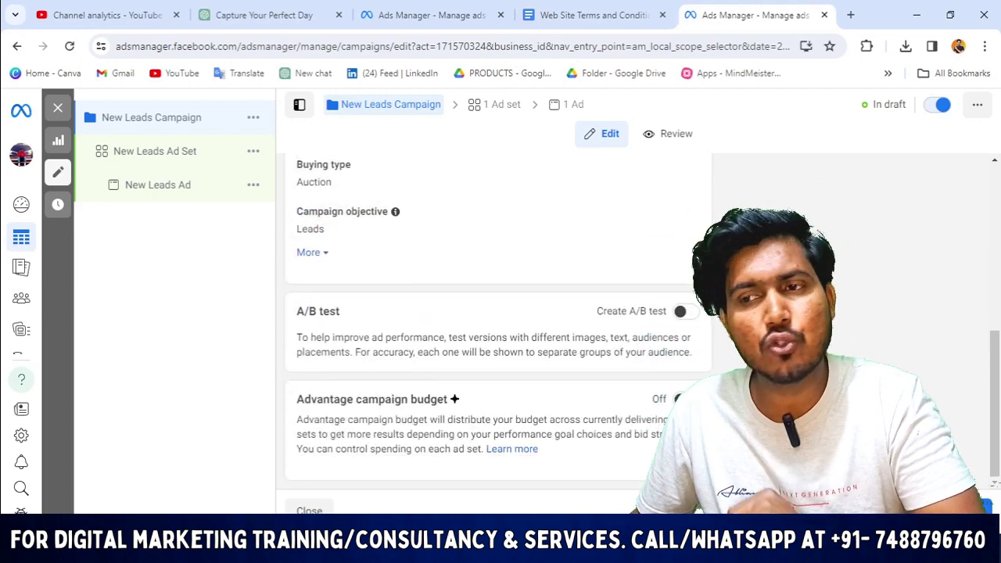
click(502, 107)
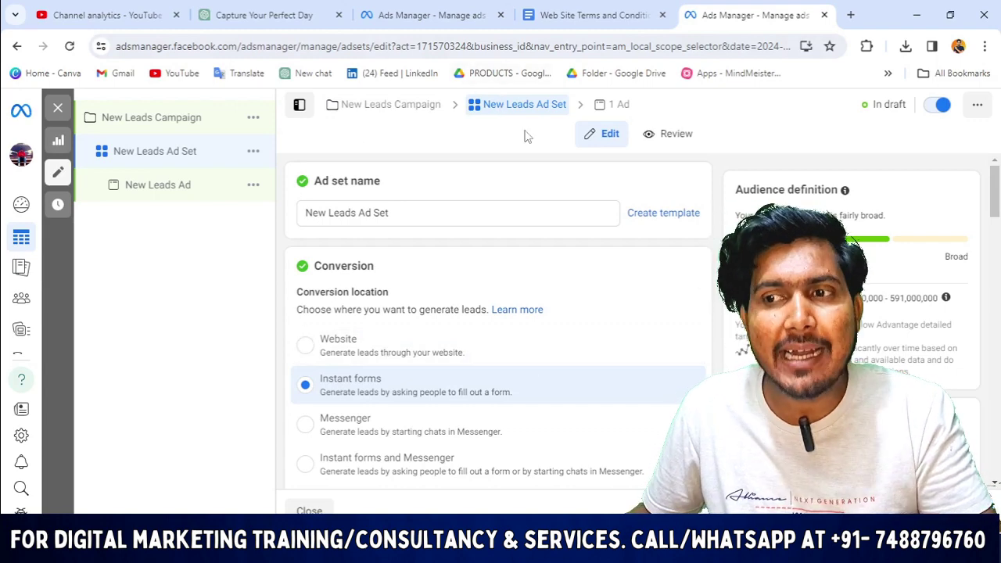
scroll(442, 230, down, 1)
scroll(340, 208, up, 1)
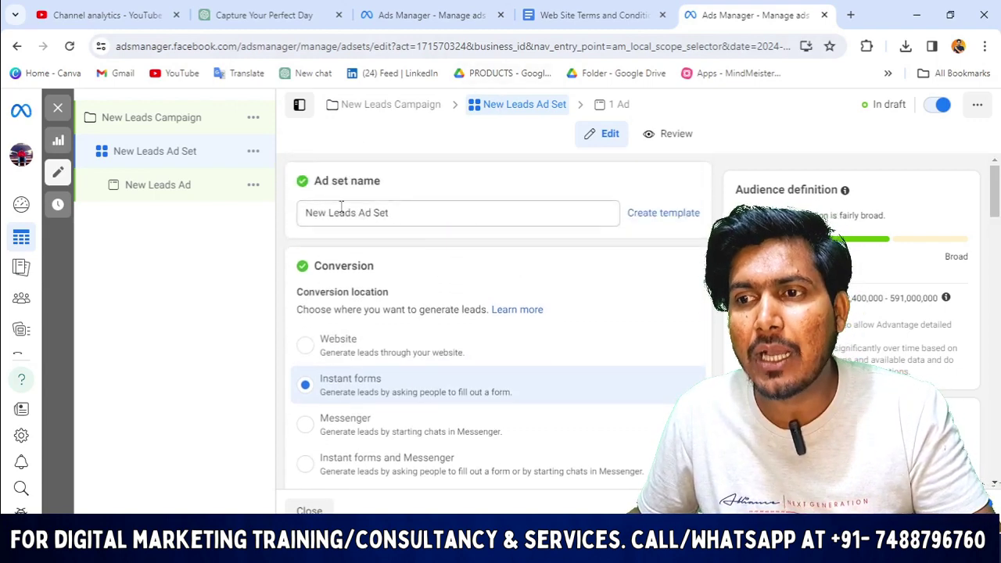
click(390, 104)
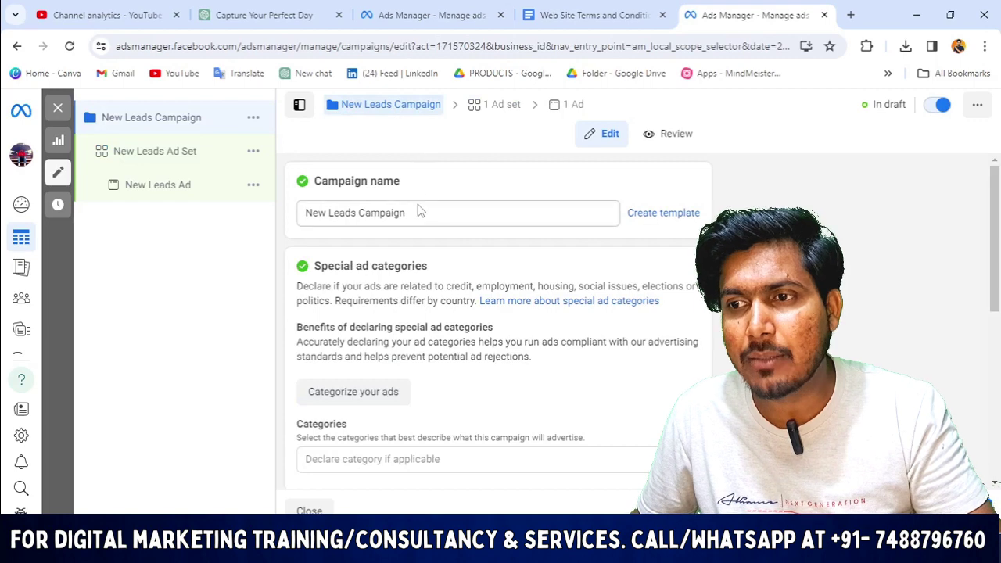
Rename the campaign to 'testing lead'.
click(423, 214)
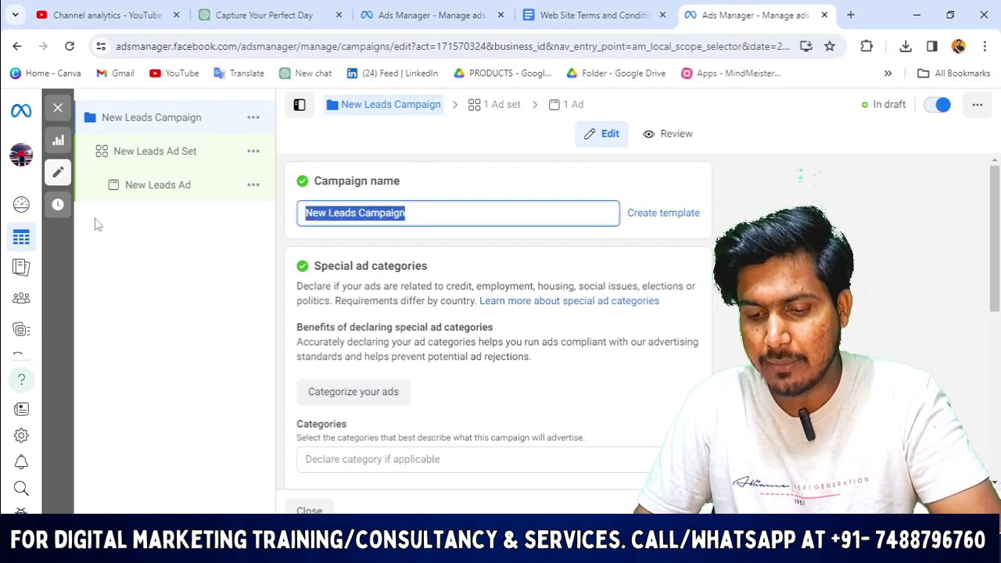
text(testing)
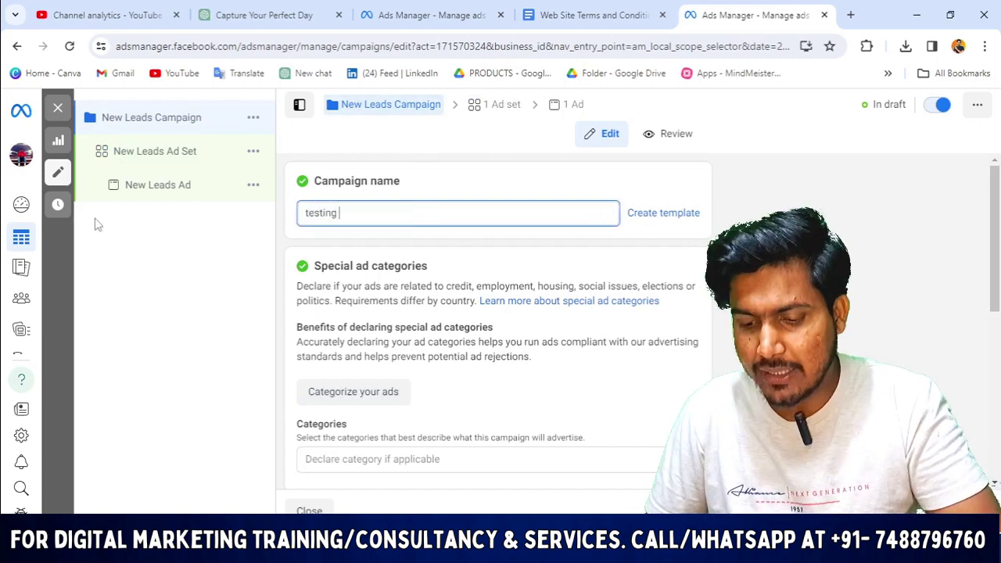
text( leade)
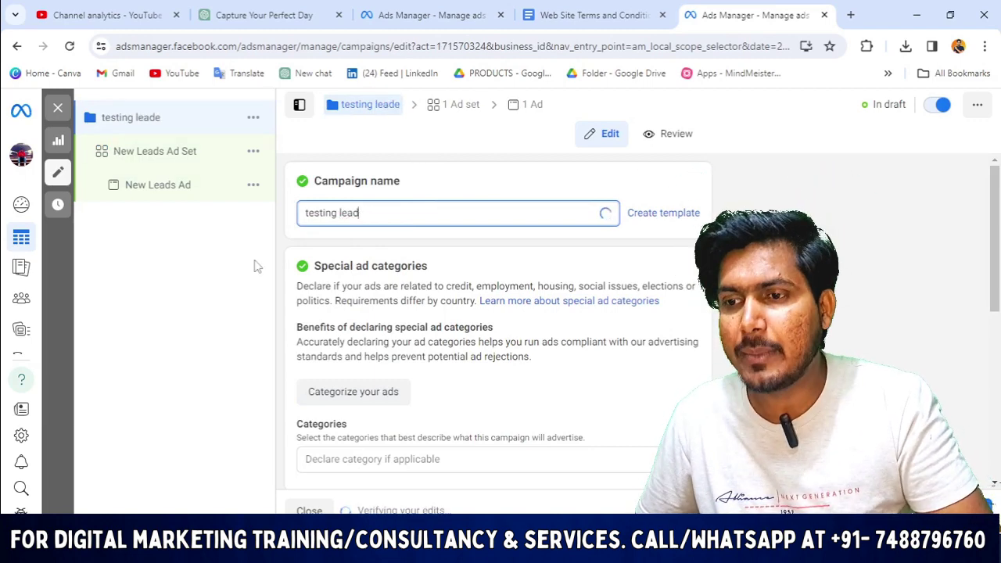
scroll(536, 351, down, 5)
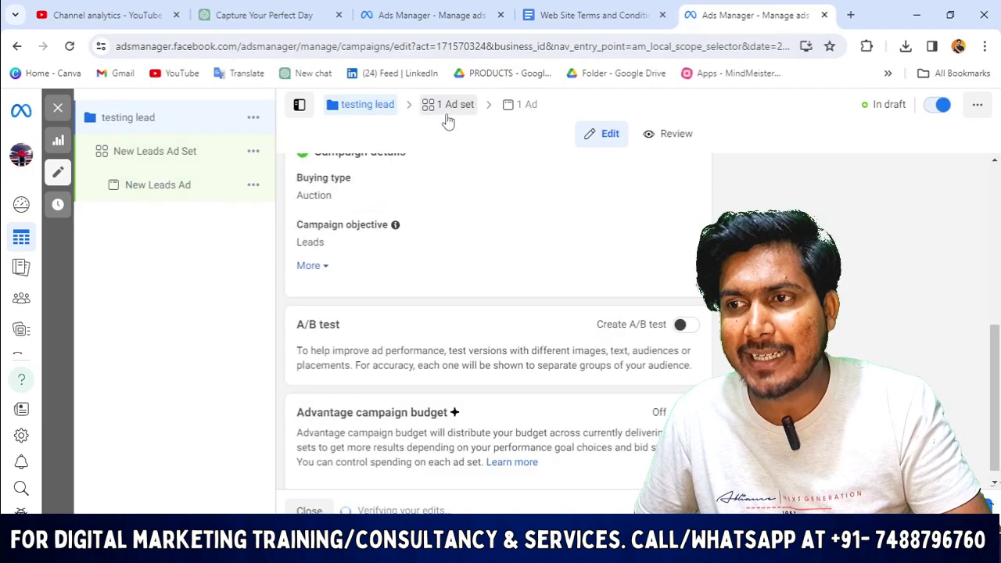
In the ad set, try Website as conversion location, dismiss the recommendation, and reselect Instant forms.
click(456, 105)
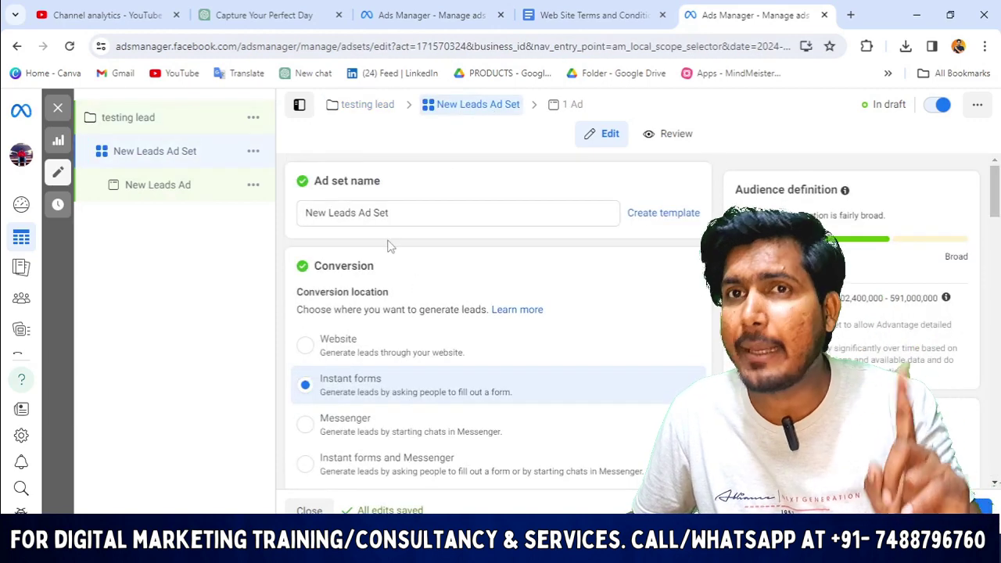
scroll(383, 239, down, 2)
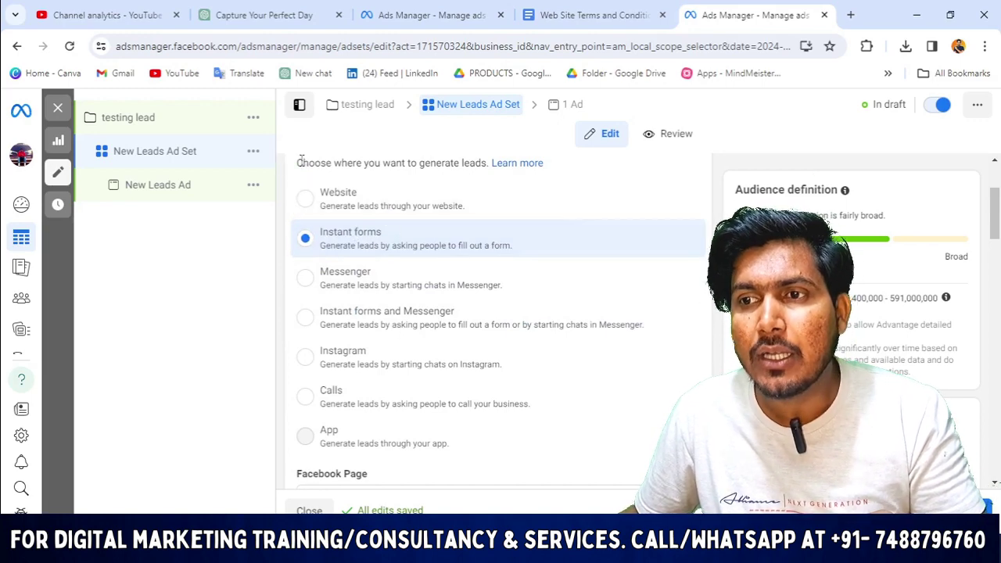
scroll(336, 219, up, 1)
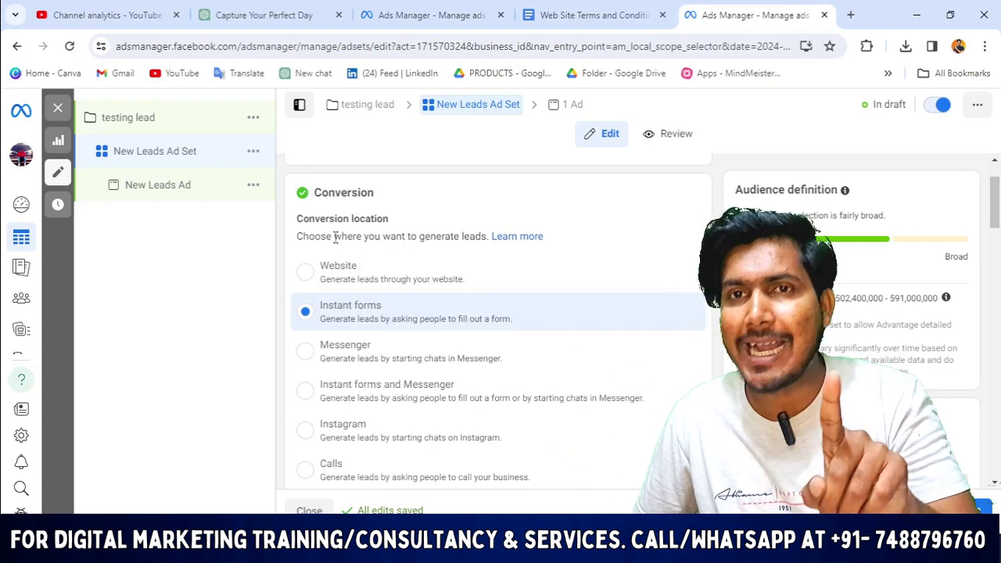
drag(297, 239, 492, 248)
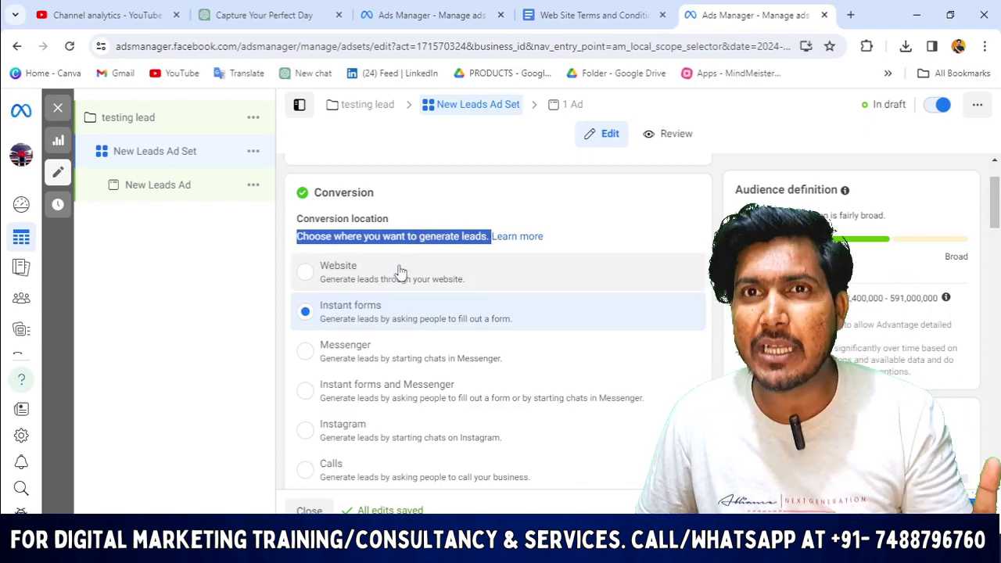
click(305, 271)
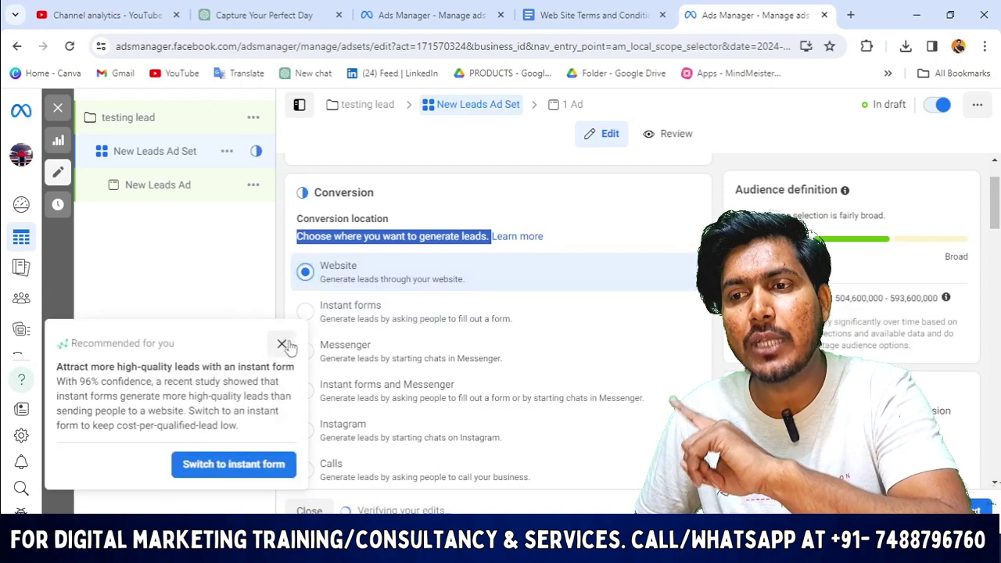
click(282, 344)
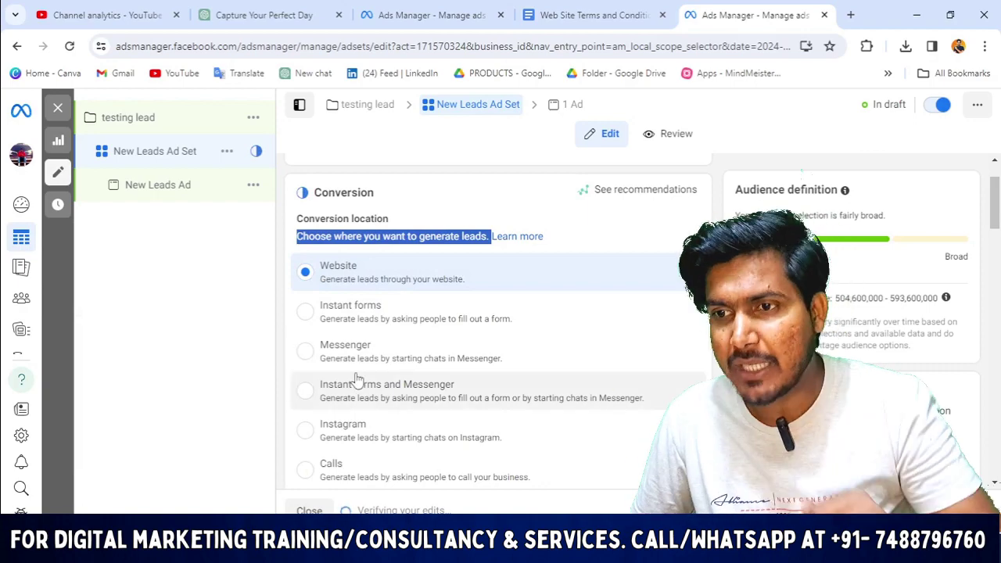
click(305, 313)
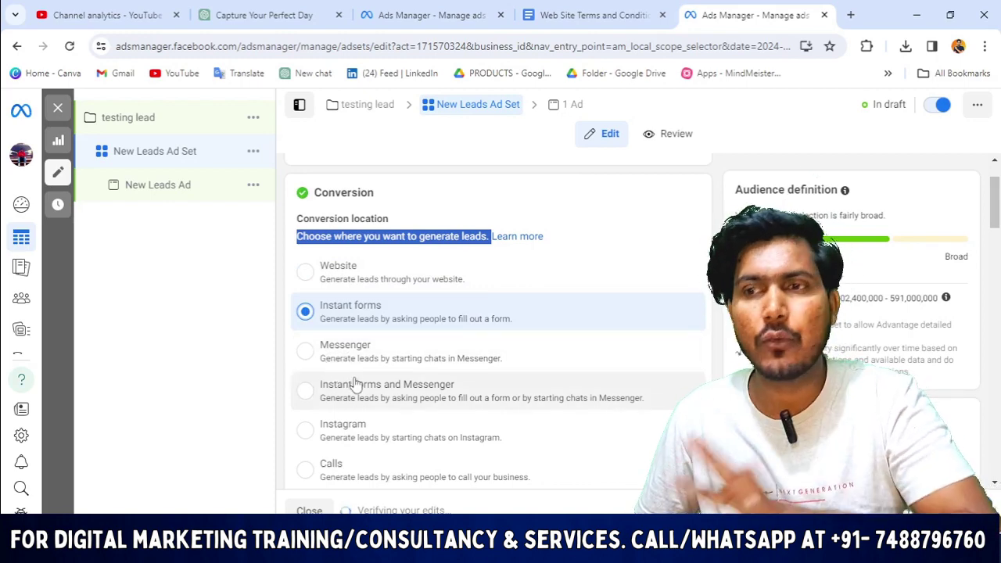
scroll(352, 399, down, 1)
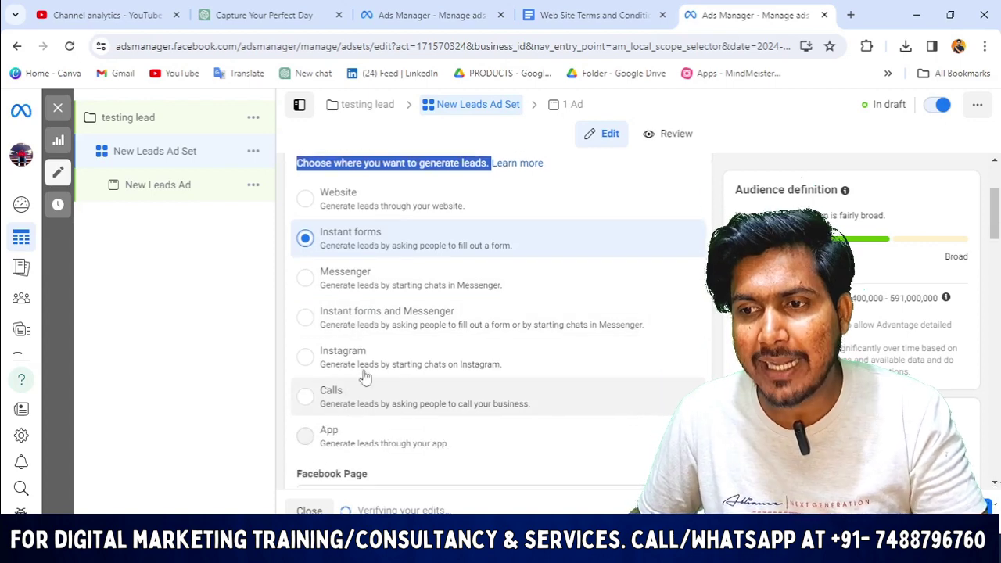
scroll(328, 418, down, 2)
scroll(341, 274, up, 2)
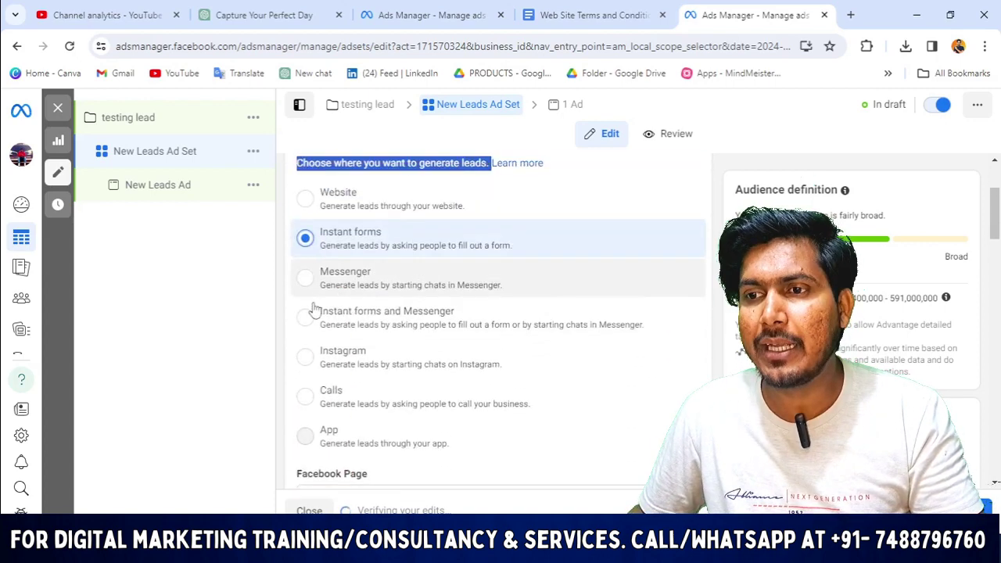
scroll(460, 306, down, 4)
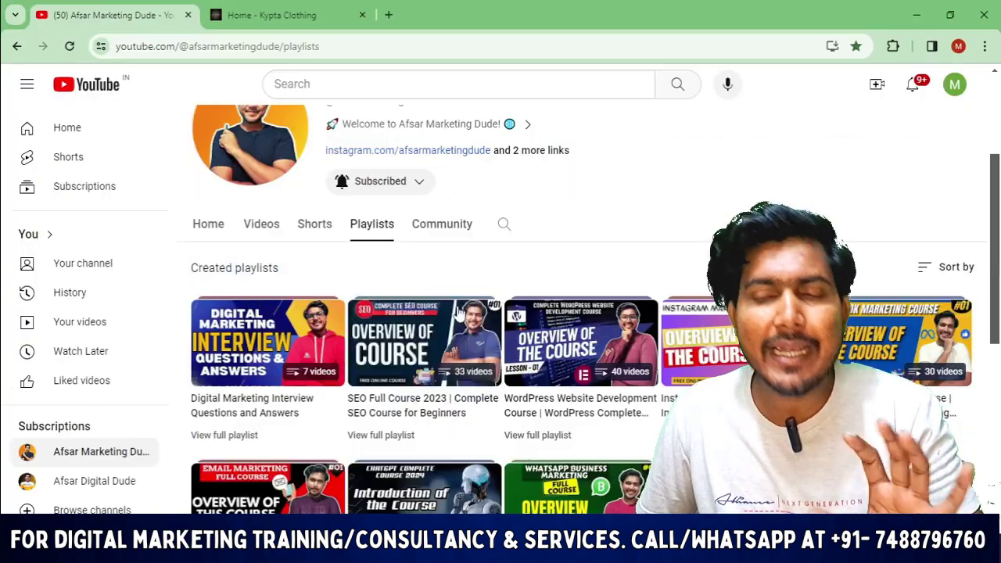
scroll(399, 366, down, 4)
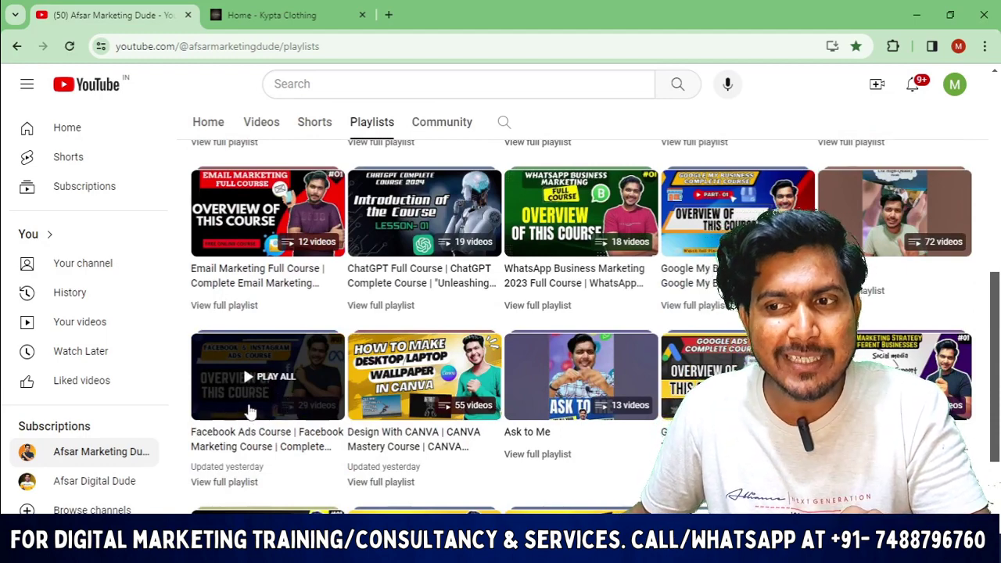
scroll(289, 438, up, 4)
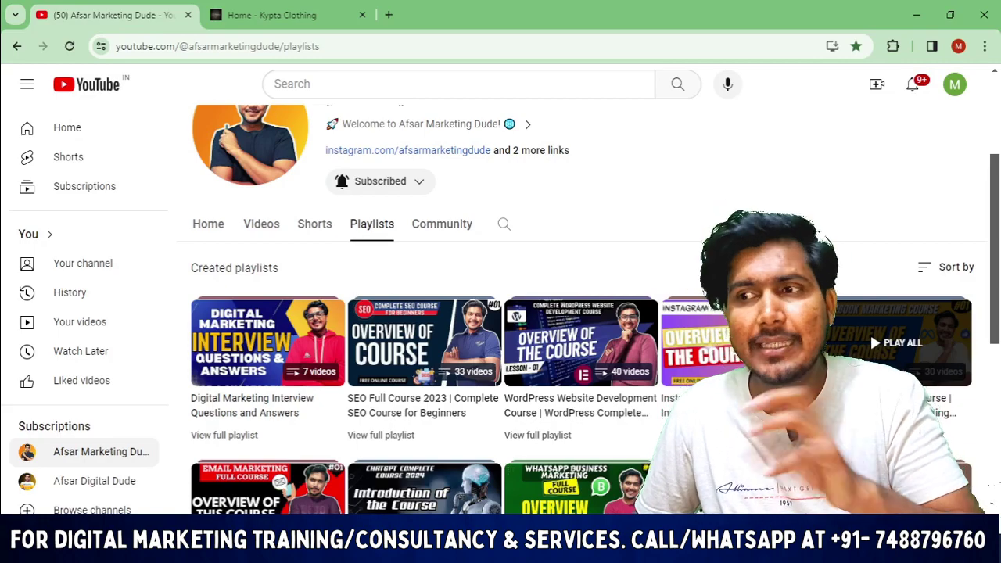
scroll(899, 344, down, 1)
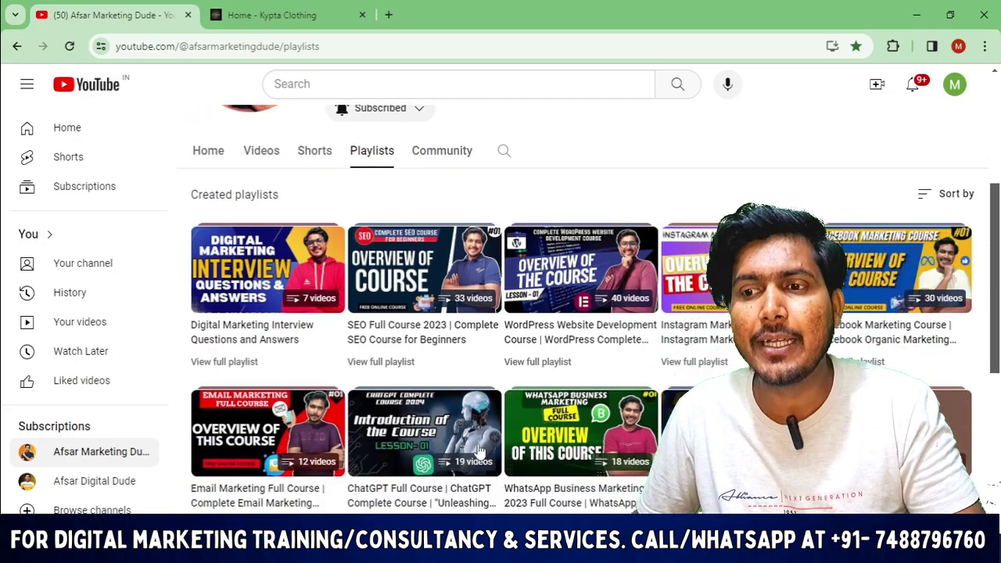
scroll(943, 268, down, 3)
scroll(872, 229, up, 3)
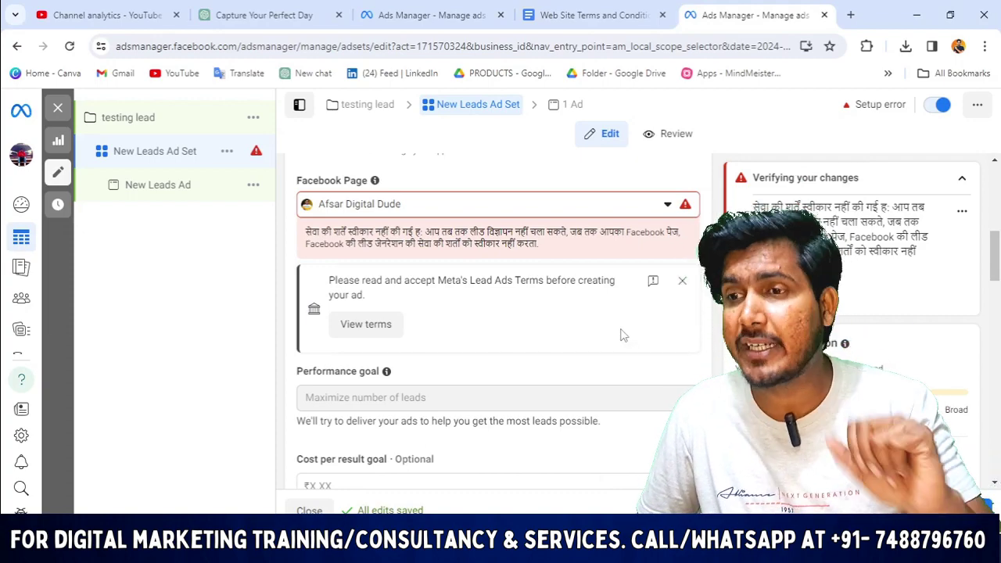
Set the ad set's Facebook Page to the photography business page.
click(638, 209)
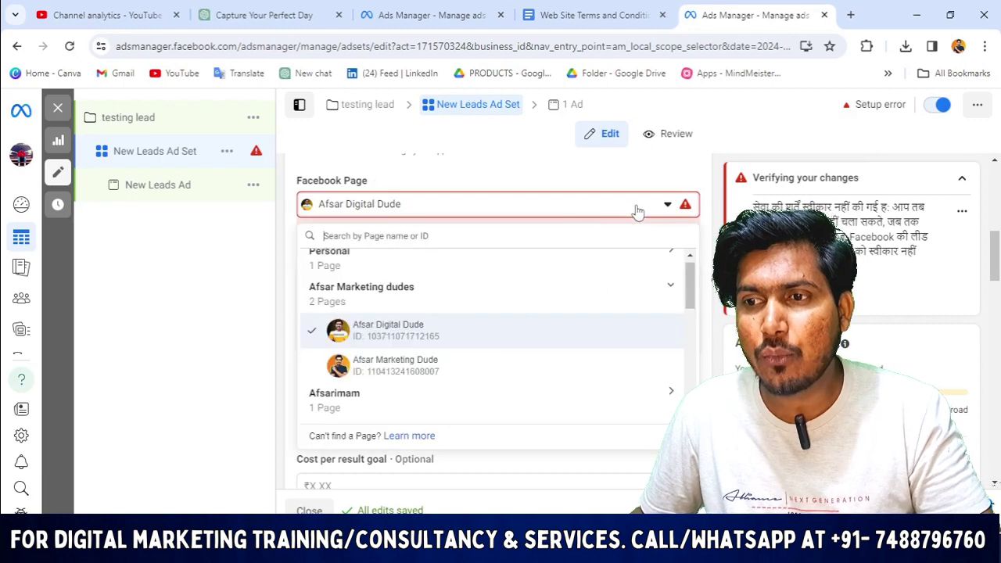
scroll(415, 371, down, 10)
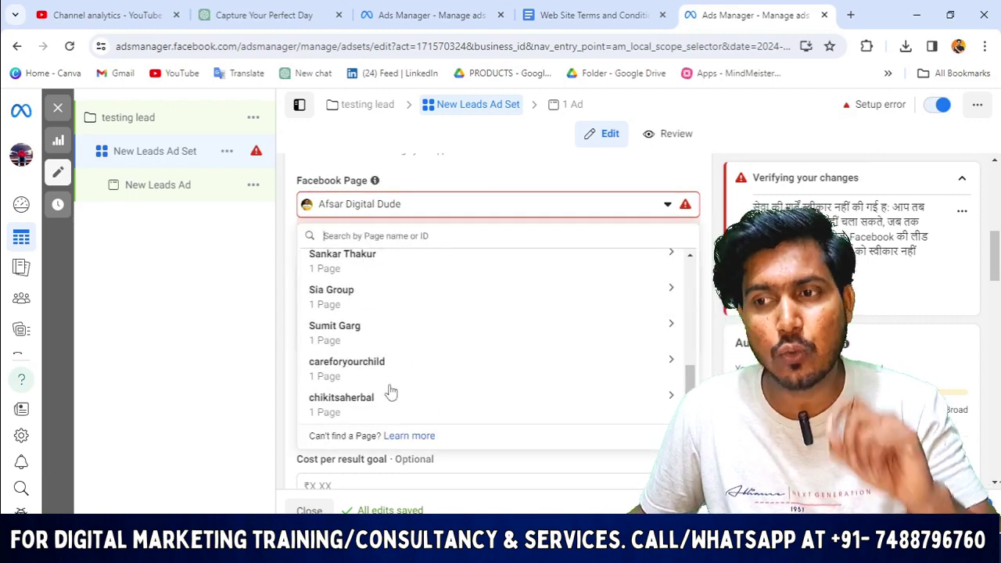
scroll(405, 345, up, 2)
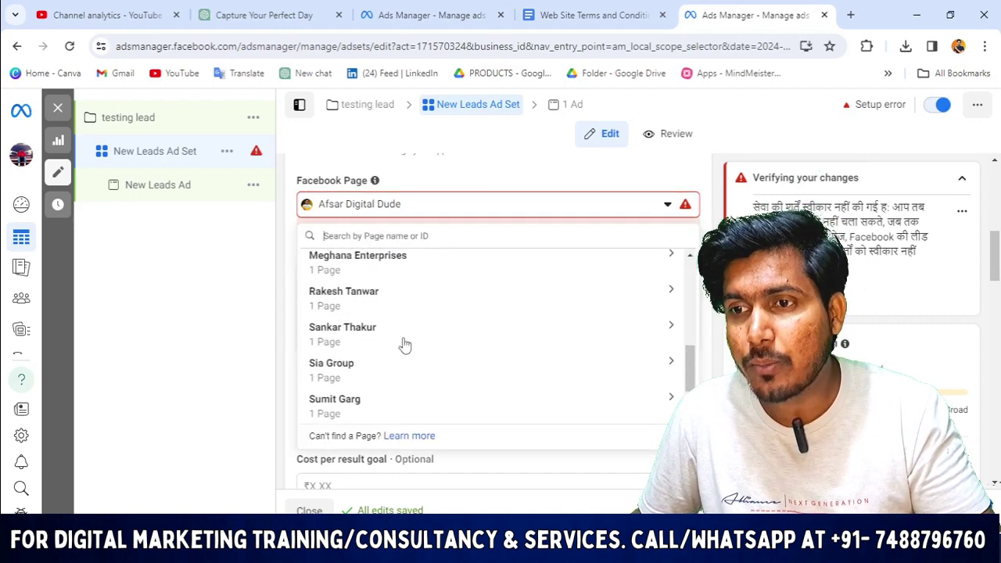
scroll(438, 359, up, 3)
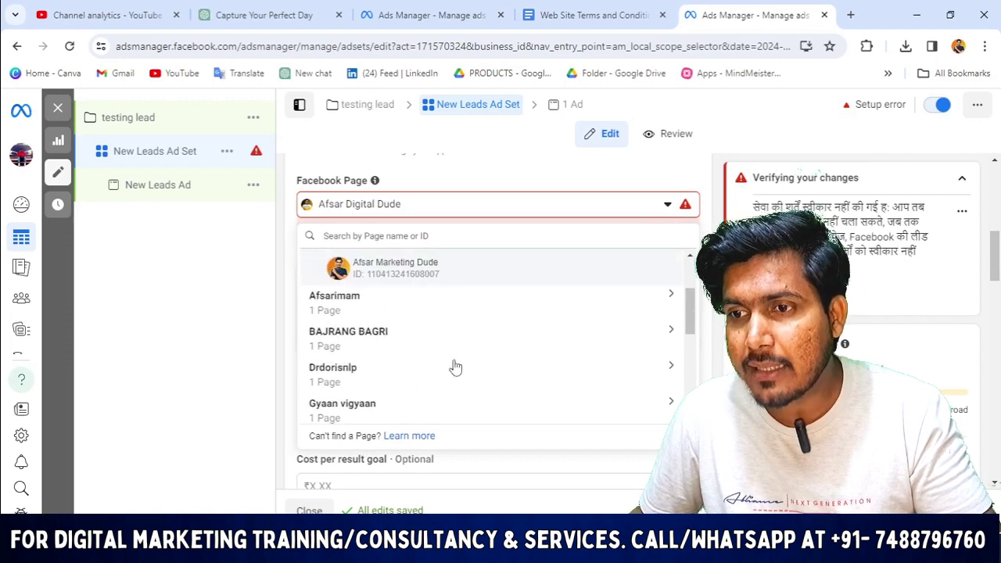
click(372, 332)
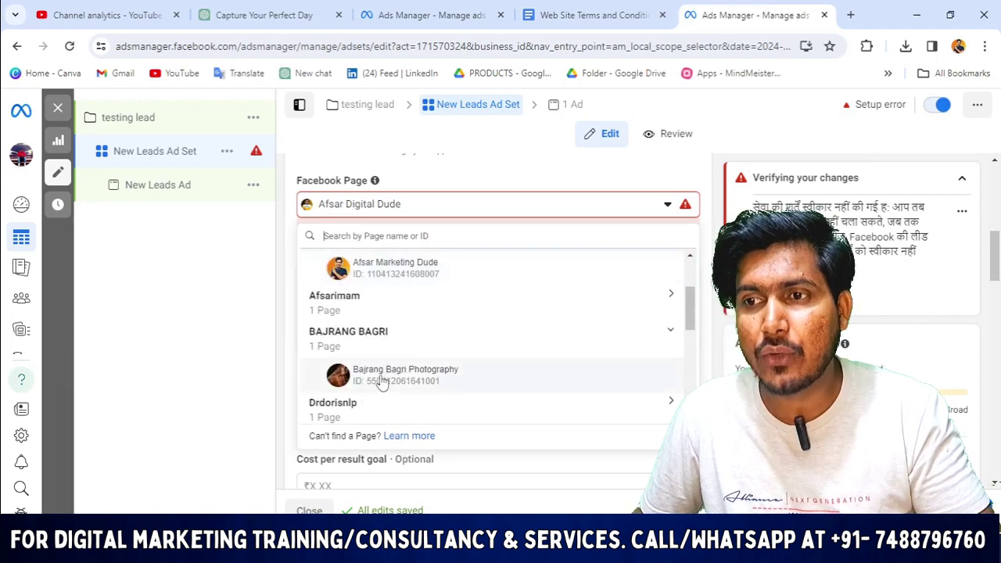
click(382, 381)
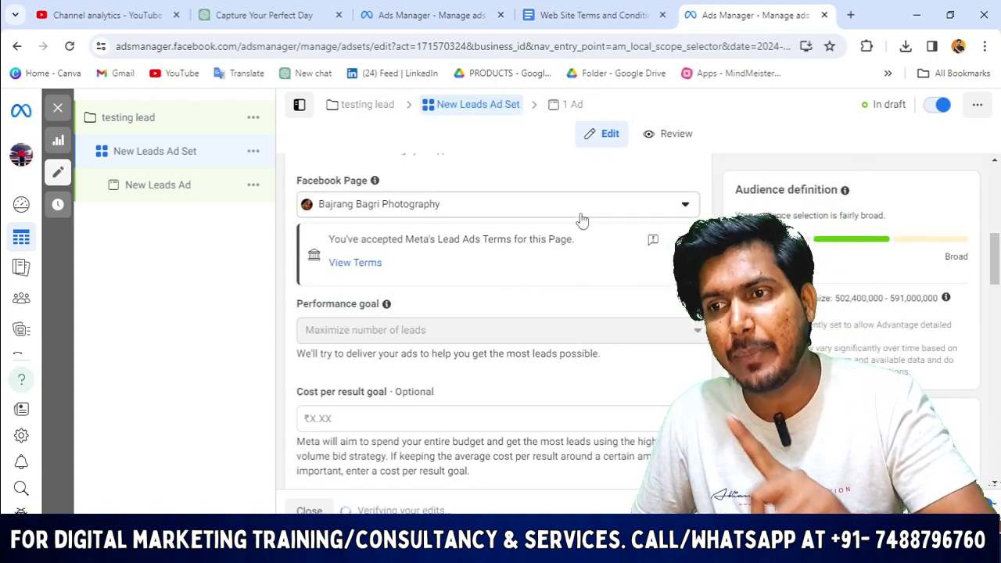
scroll(562, 225, down, 1)
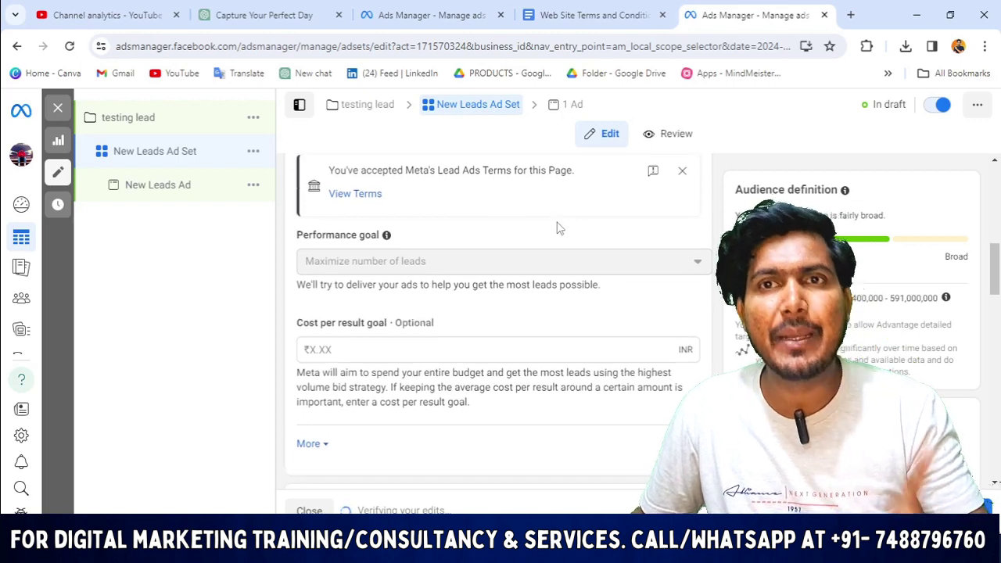
scroll(563, 234, up, 2)
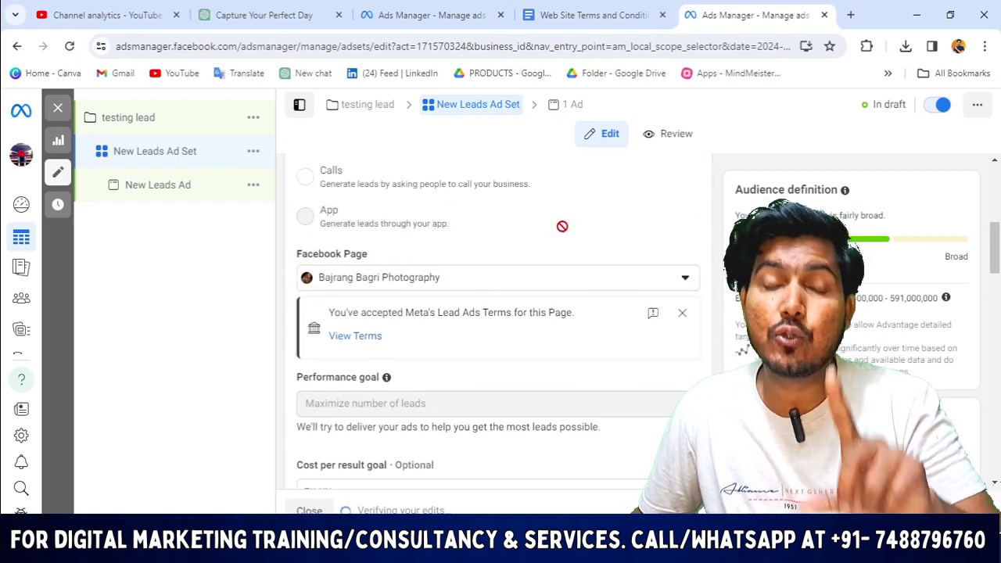
mouse_move(560, 226)
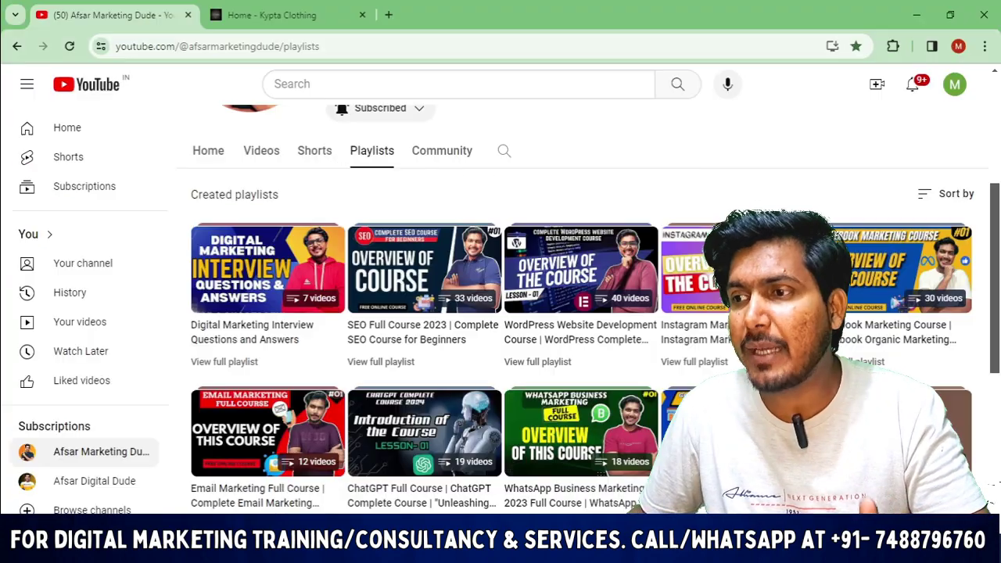
scroll(890, 286, up, 3)
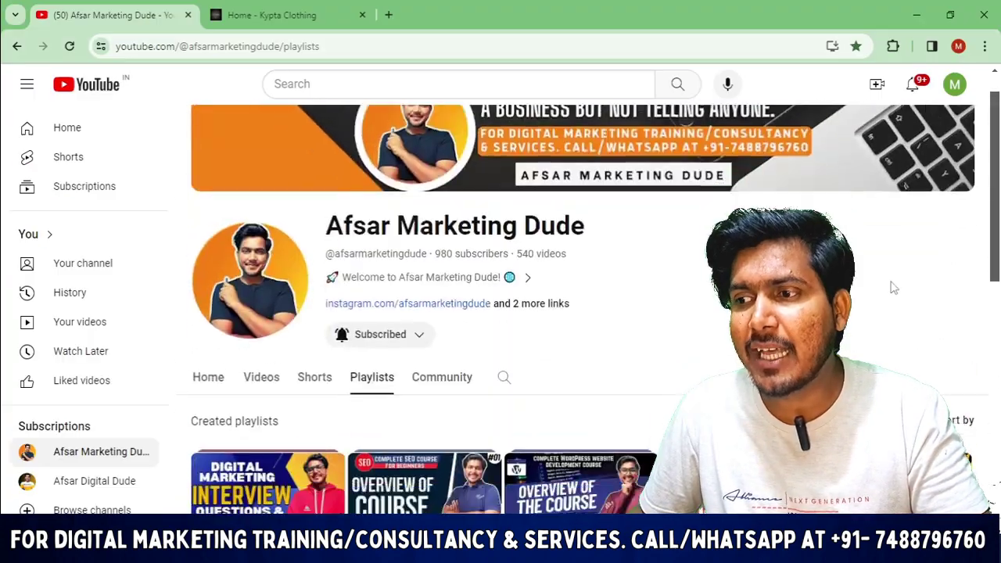
scroll(892, 266, down, 3)
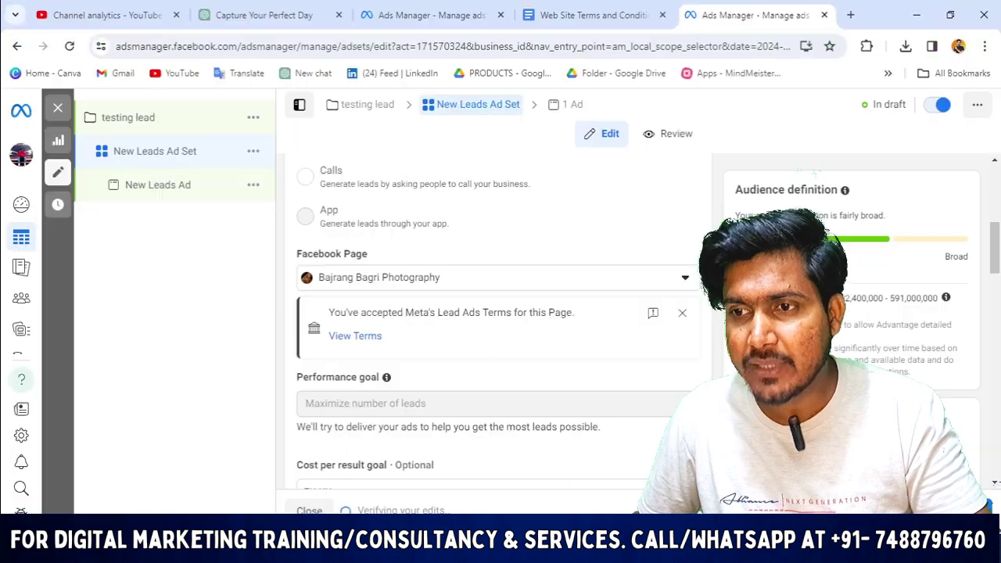
scroll(440, 323, down, 2)
scroll(440, 323, up, 2)
scroll(391, 289, down, 1)
scroll(360, 266, up, 1)
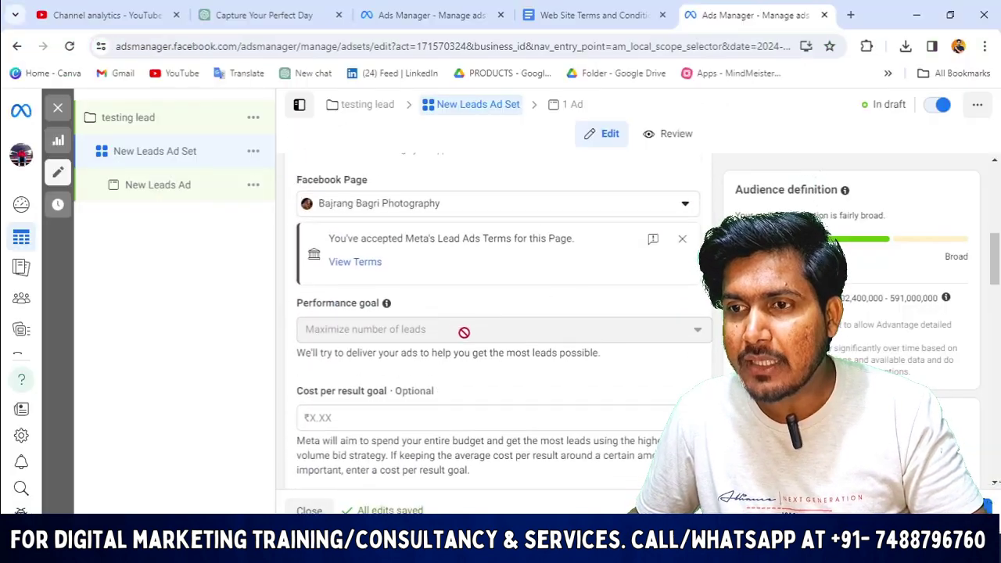
scroll(326, 243, down, 1)
scroll(327, 243, down, 1)
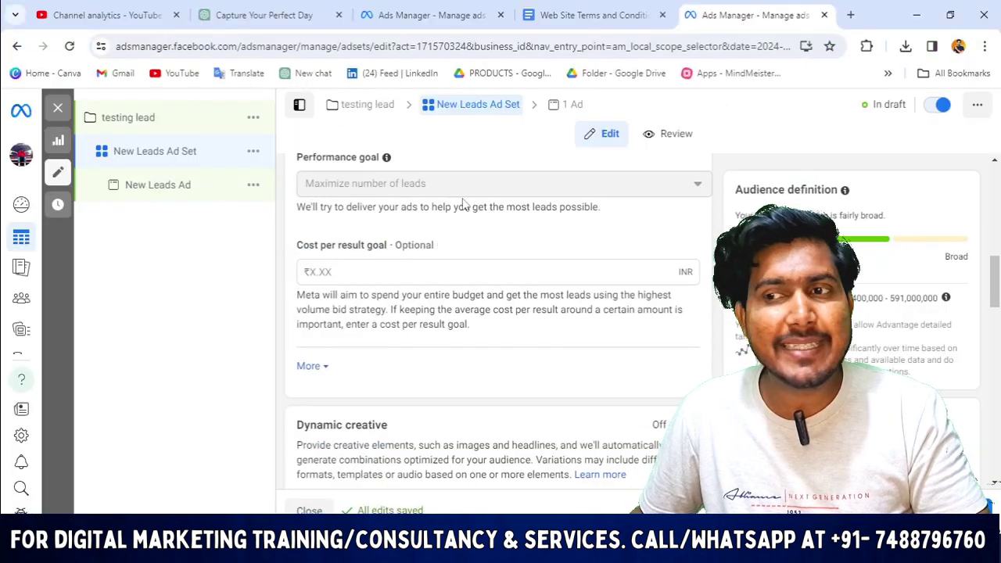
scroll(522, 272, down, 2)
click(309, 220)
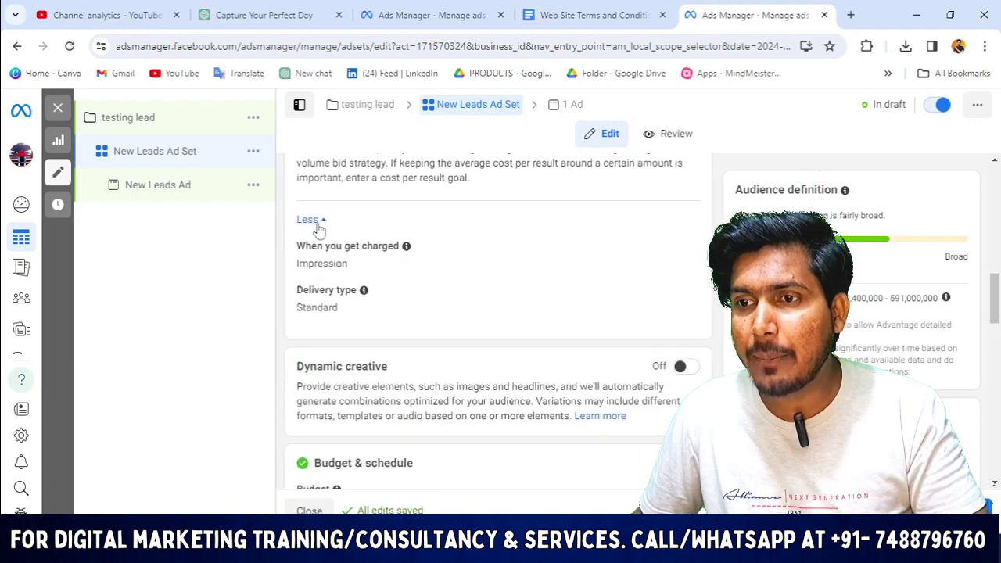
scroll(450, 302, down, 1)
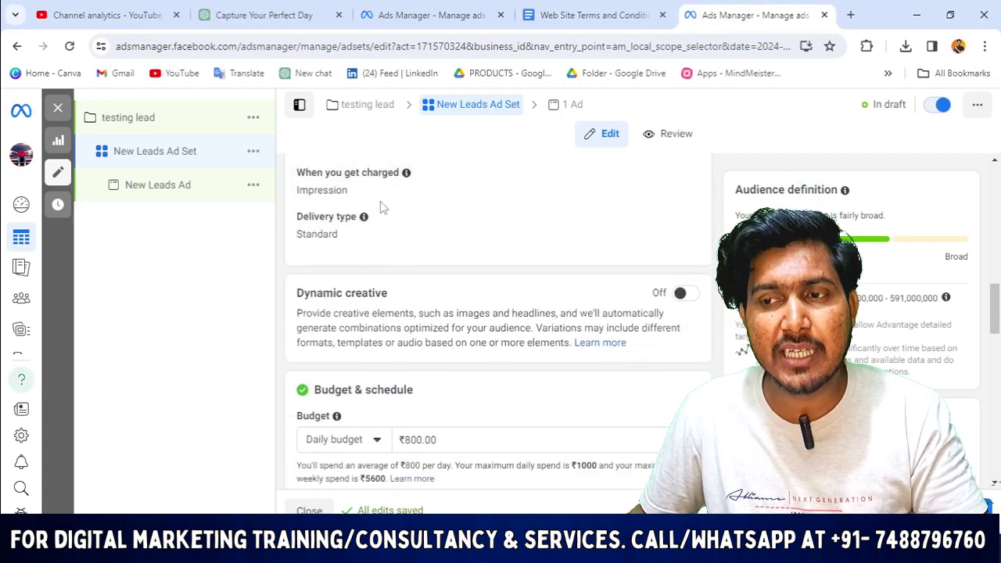
scroll(407, 219, up, 2)
scroll(438, 232, down, 1)
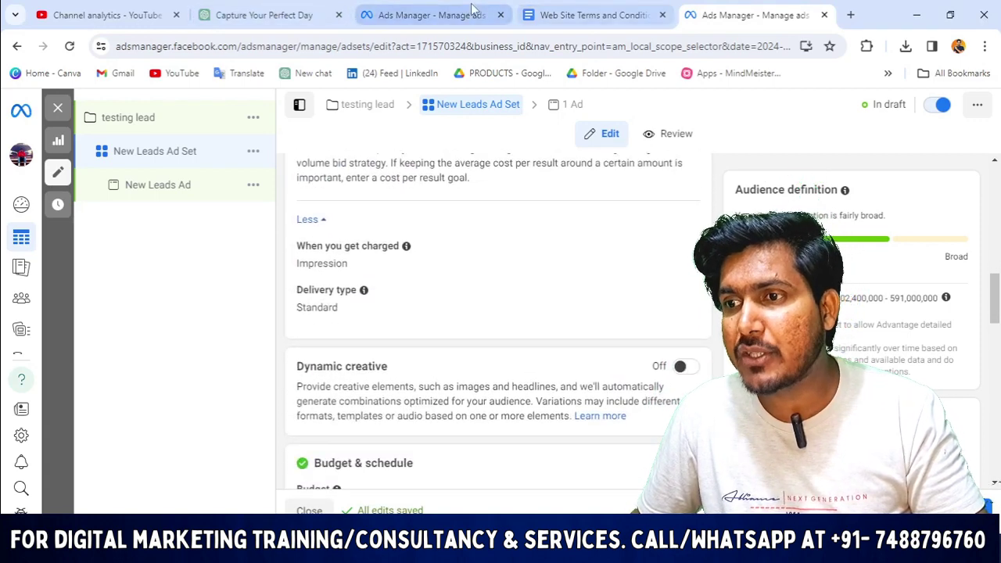
click(427, 15)
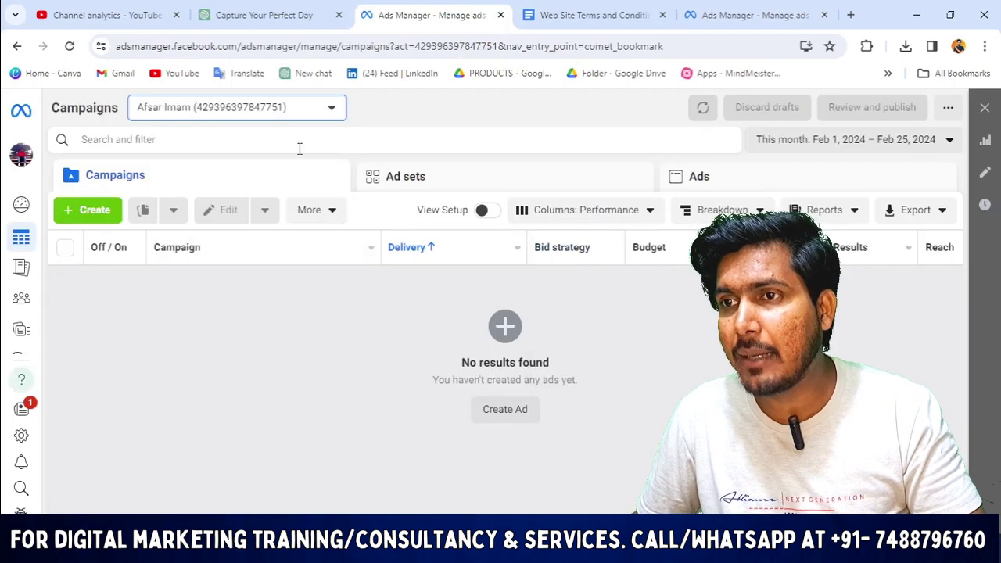
Return to the campaigns overview and switch to the ad account holding the lead campaigns.
click(751, 15)
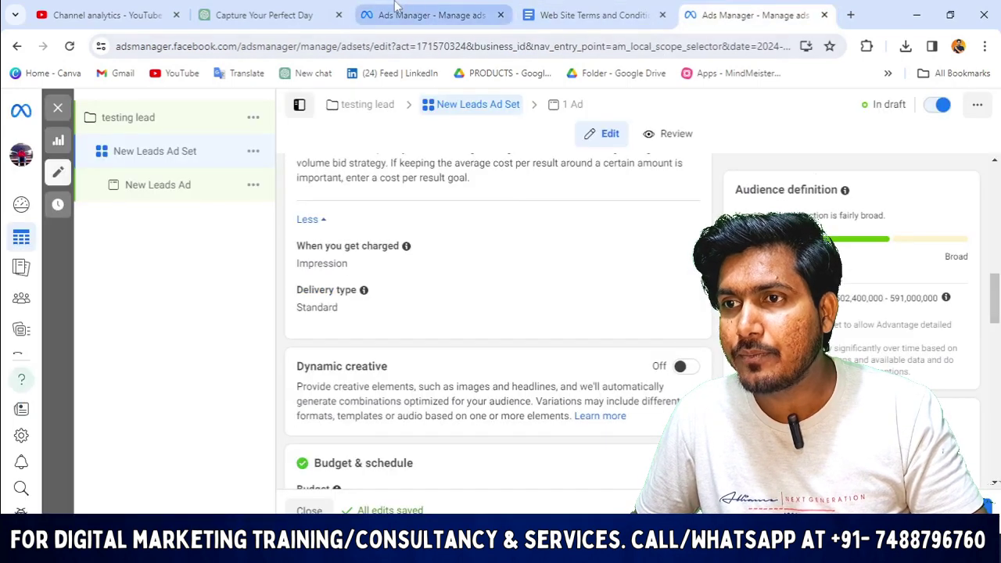
click(398, 9)
click(222, 104)
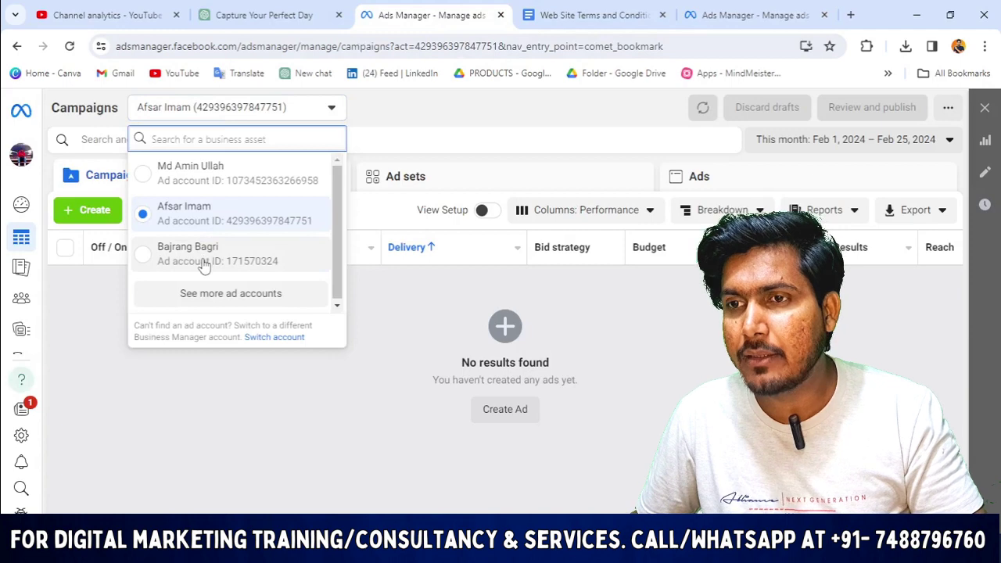
click(239, 265)
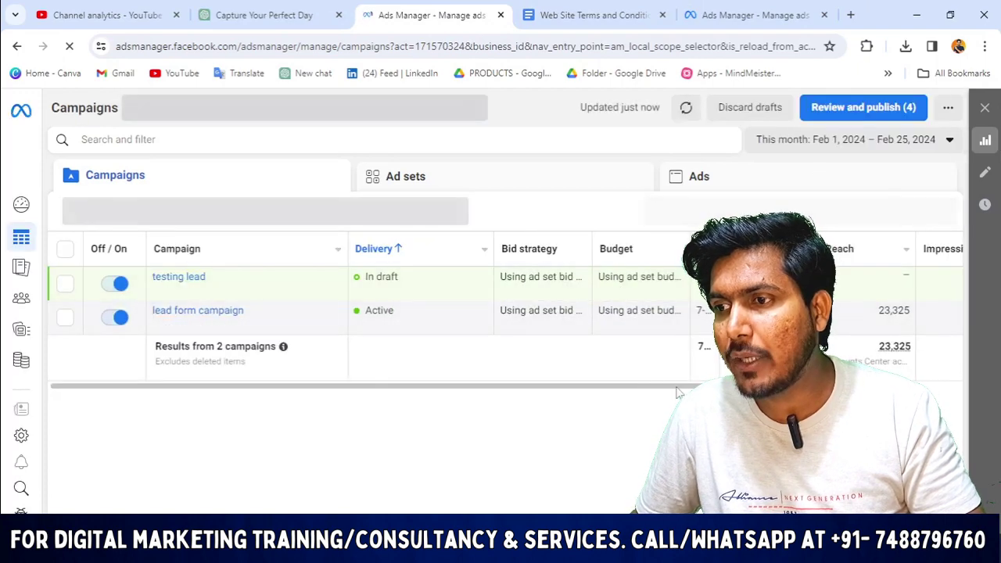
Select 'lead form campaign' and scroll through its result columns.
scroll(501, 313, right, 4)
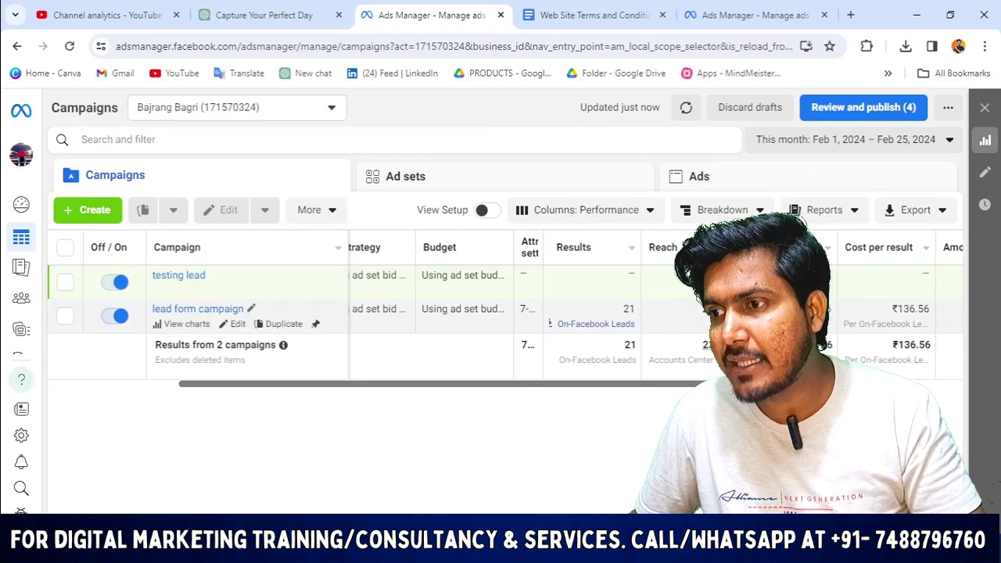
click(65, 315)
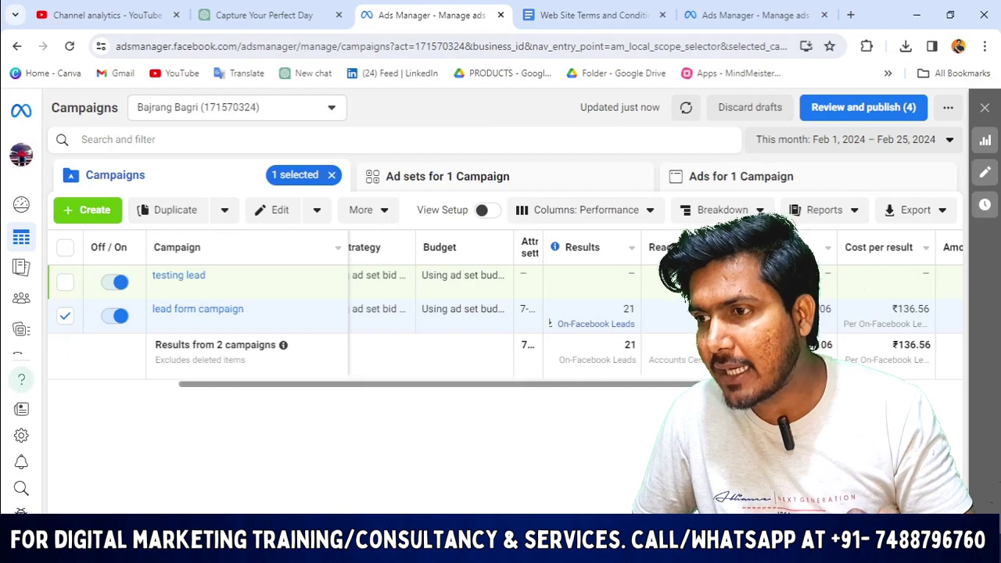
scroll(501, 313, right, 1)
scroll(501, 313, right, 3)
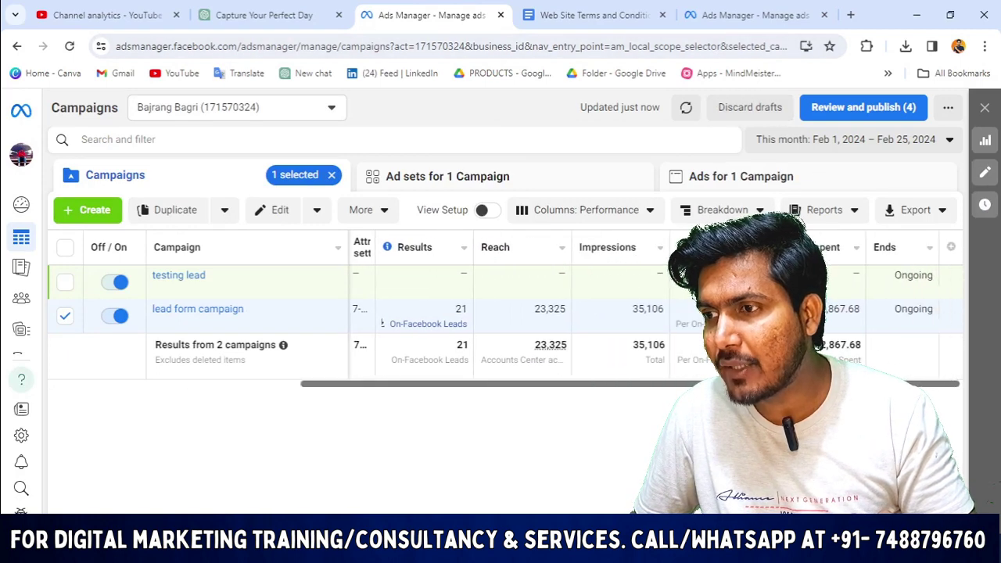
scroll(501, 313, left, 3)
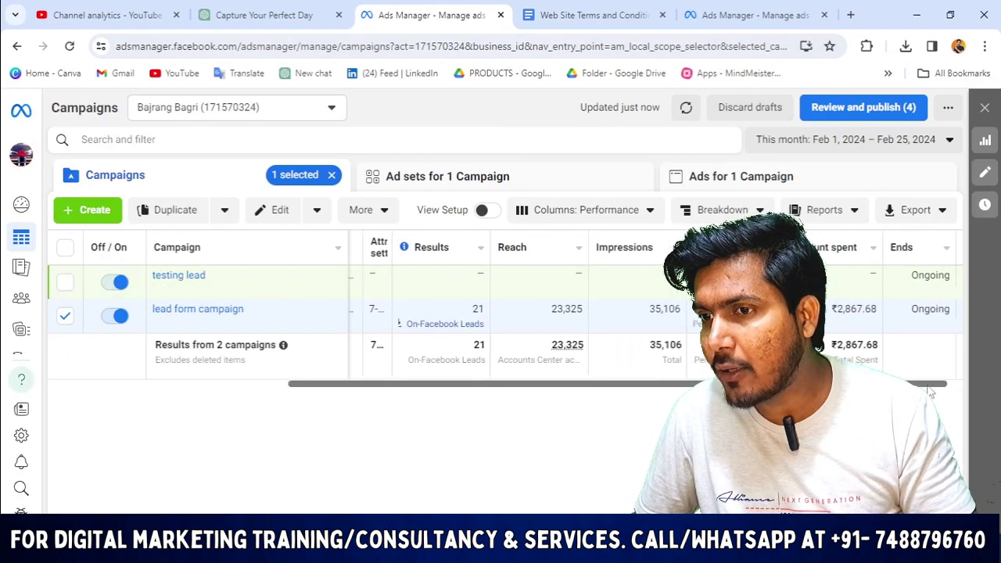
scroll(646, 418, left, 3)
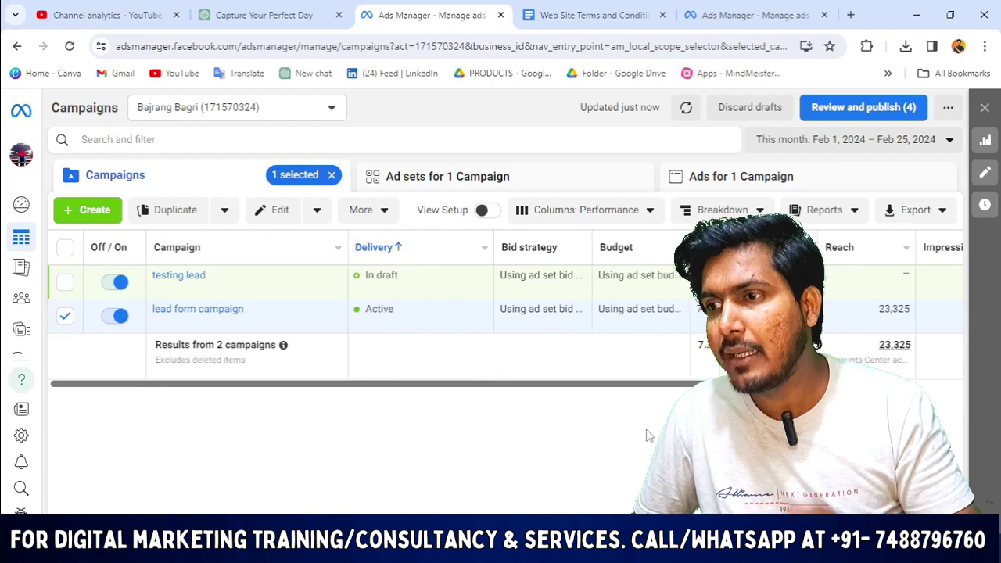
Change the ad set's daily budget from ₹800 to ₹500, giving ₹3500 maximum weekly spend.
click(596, 10)
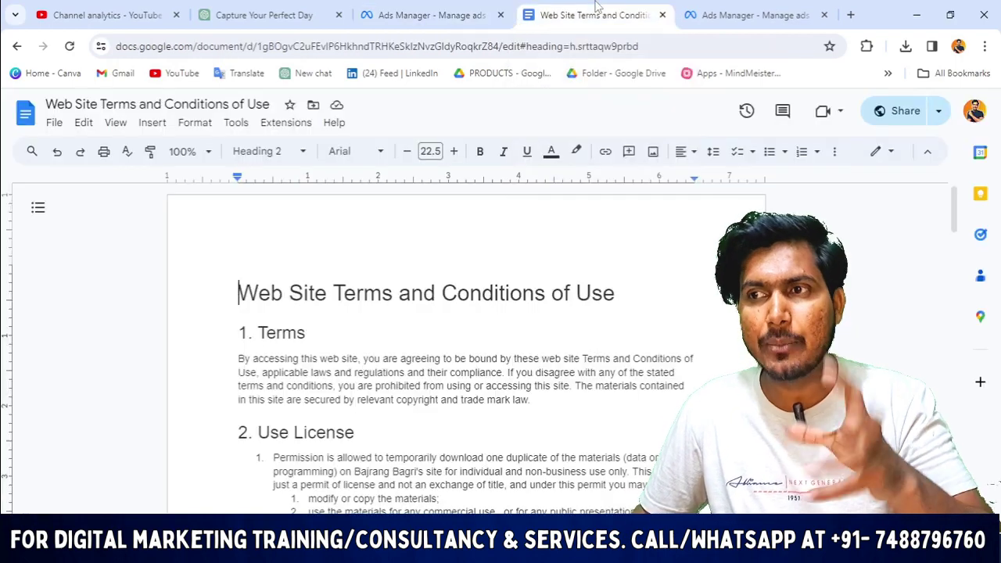
click(731, 8)
scroll(375, 313, down, 2)
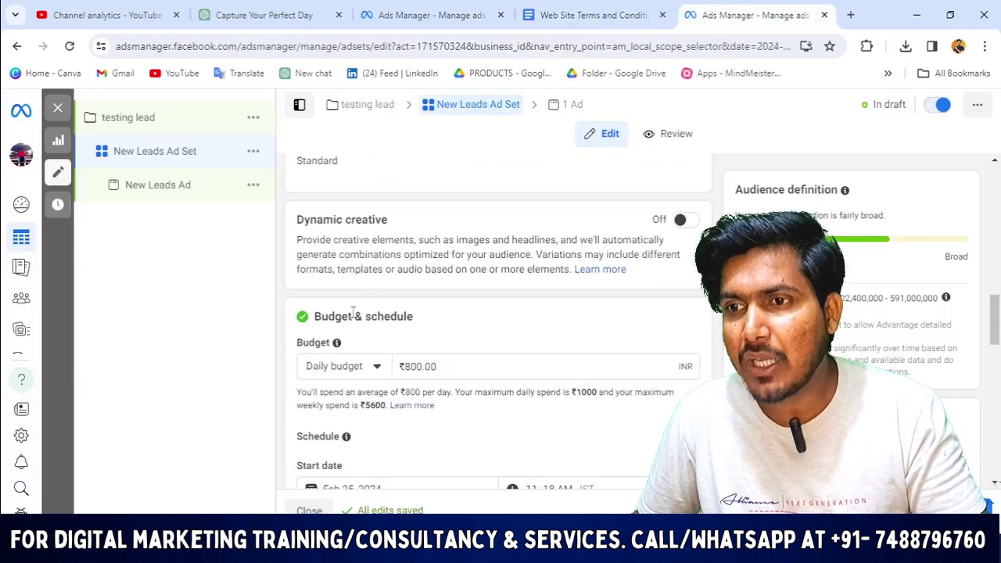
scroll(350, 219, up, 1)
scroll(504, 245, down, 2)
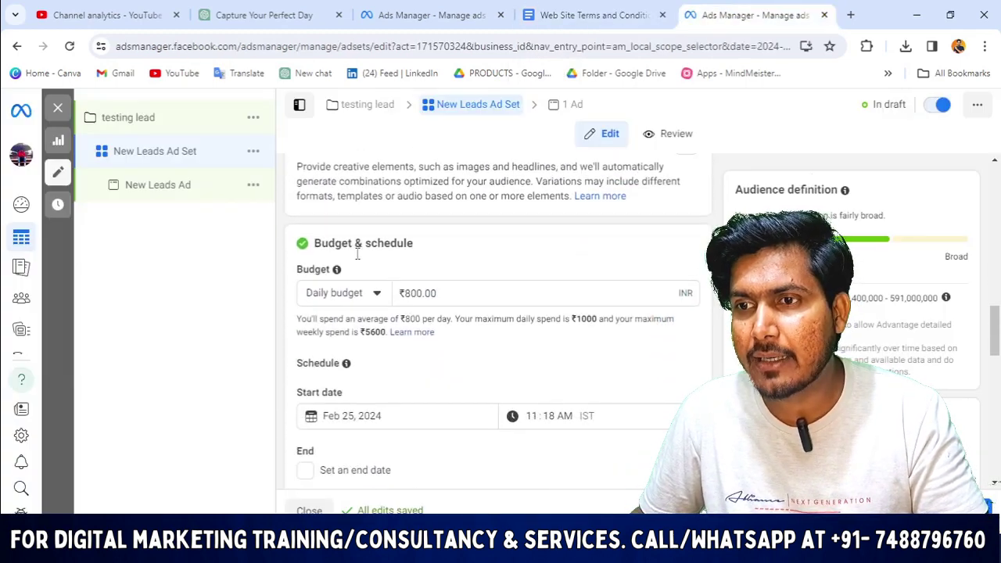
scroll(357, 253, up, 1)
scroll(489, 353, down, 1)
drag(448, 294, 305, 303)
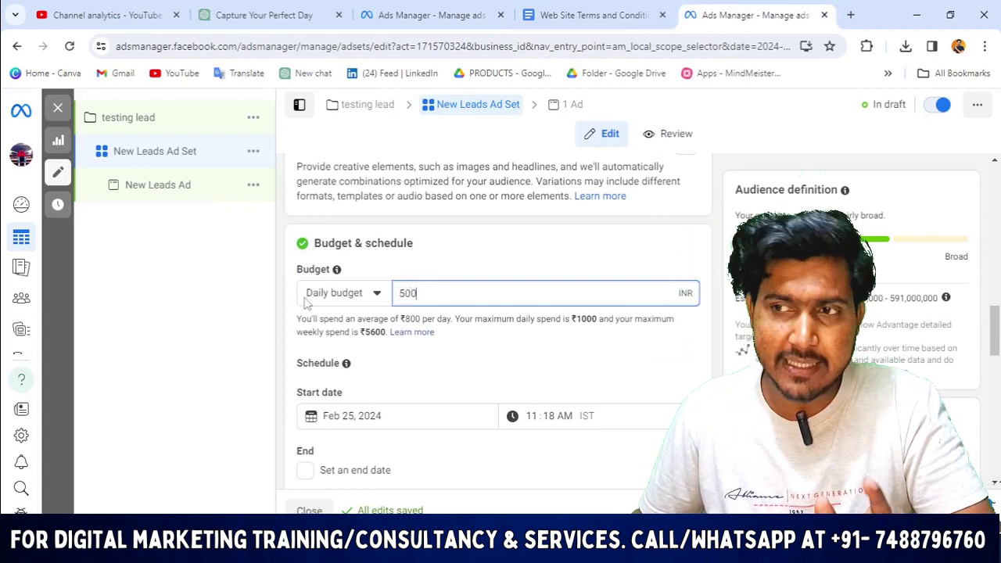
text(500)
click(458, 251)
scroll(467, 289, down, 1)
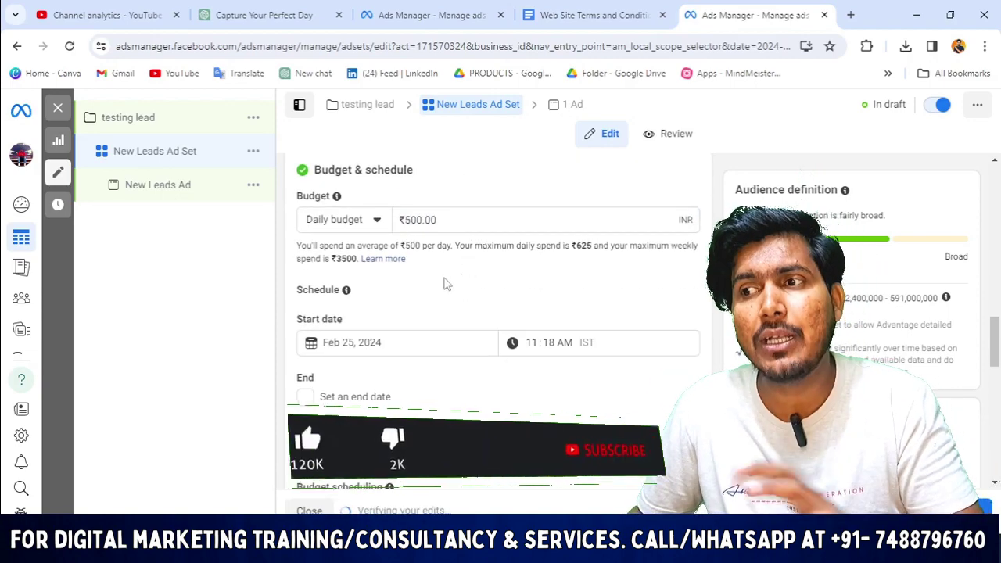
Review the ad set's schedule, set to run ads all the time, clearing a stray text selection.
scroll(406, 307, down, 1)
scroll(420, 287, up, 3)
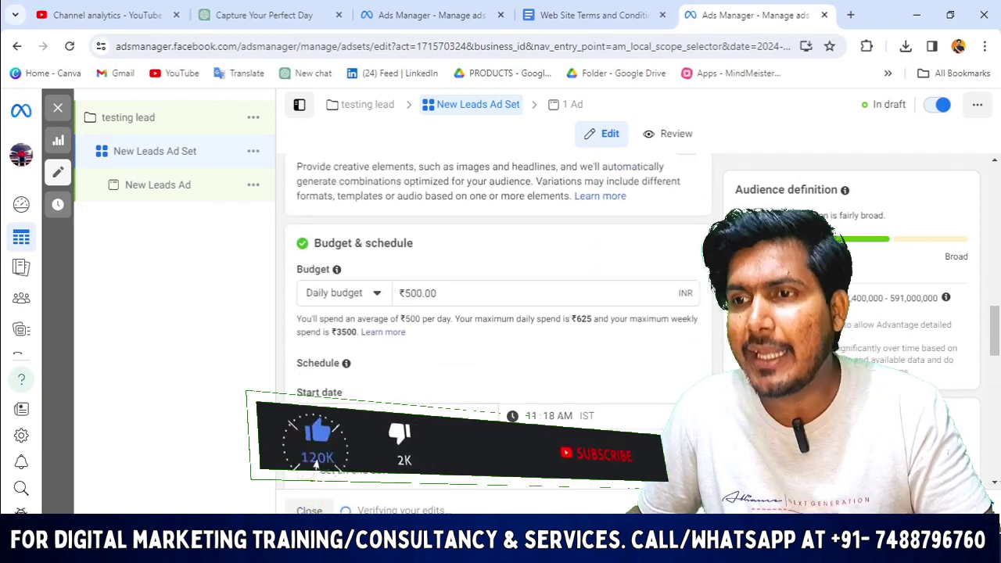
scroll(414, 235, down, 3)
scroll(414, 213, up, 2)
scroll(414, 214, down, 7)
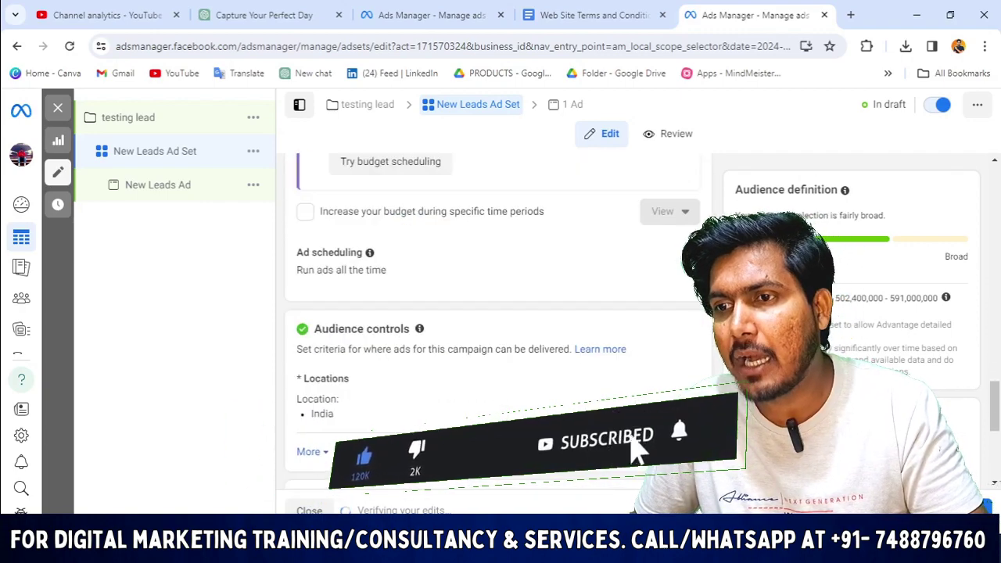
scroll(385, 232, up, 4)
scroll(498, 328, down, 6)
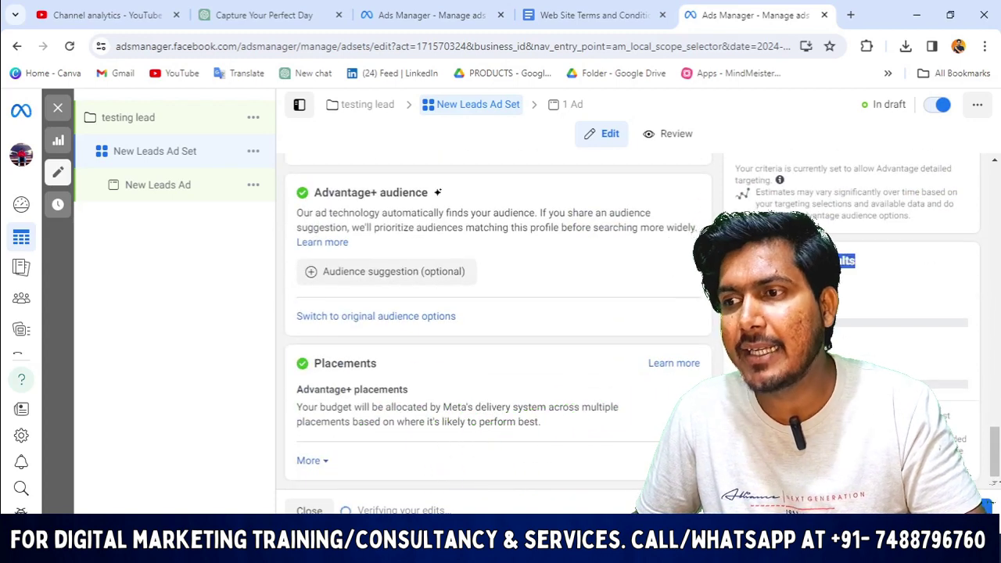
drag(858, 262, 690, 327)
click(859, 315)
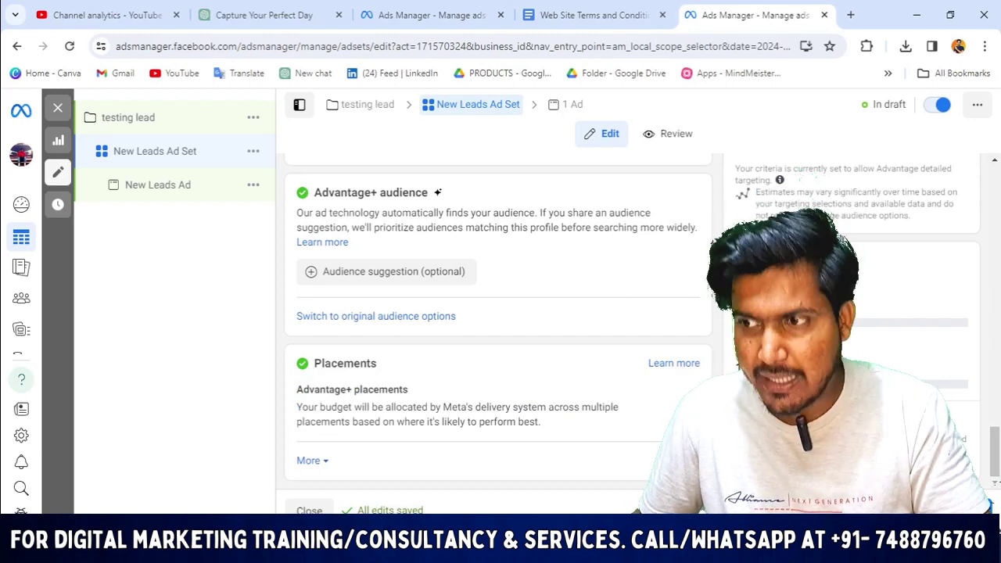
Expand the audience section to show more options such as age and languages.
scroll(450, 325, up, 3)
scroll(449, 325, down, 1)
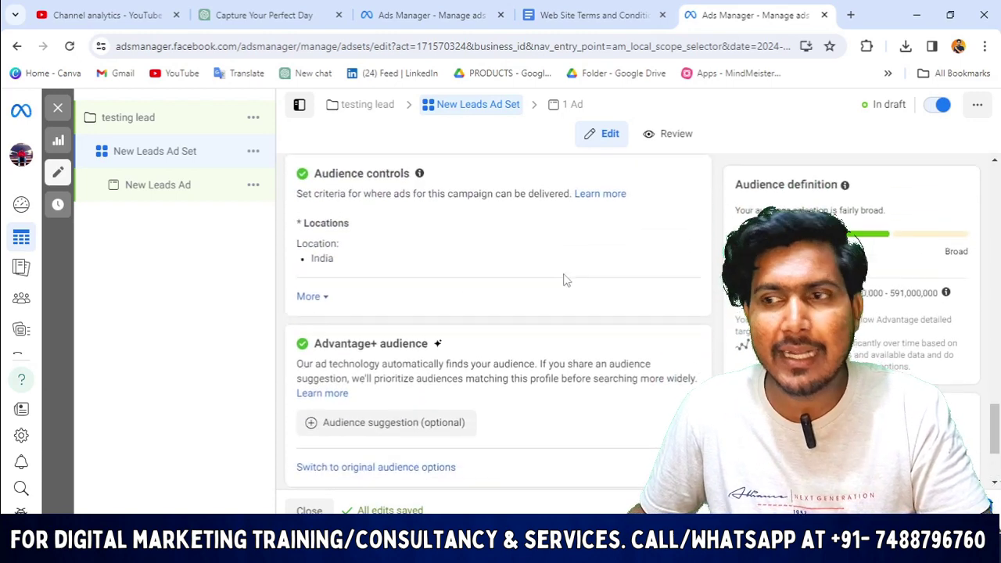
scroll(608, 266, up, 2)
scroll(607, 266, down, 4)
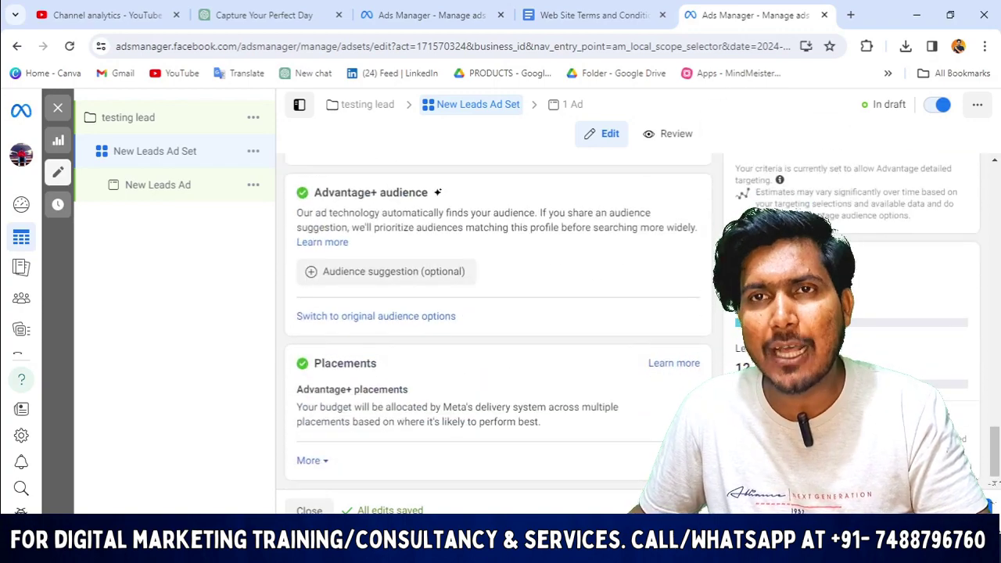
scroll(499, 328, up, 3)
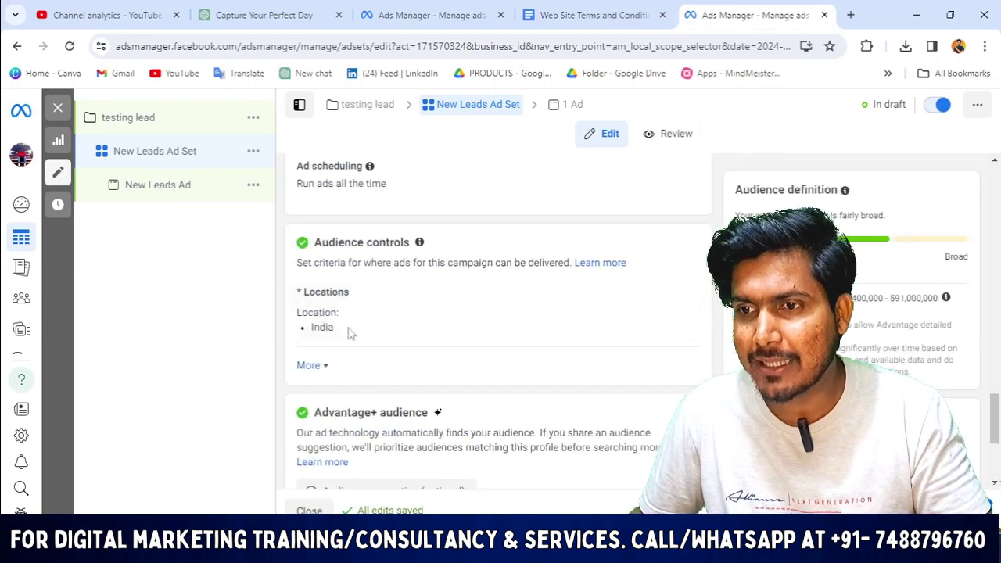
click(321, 365)
scroll(435, 333, down, 3)
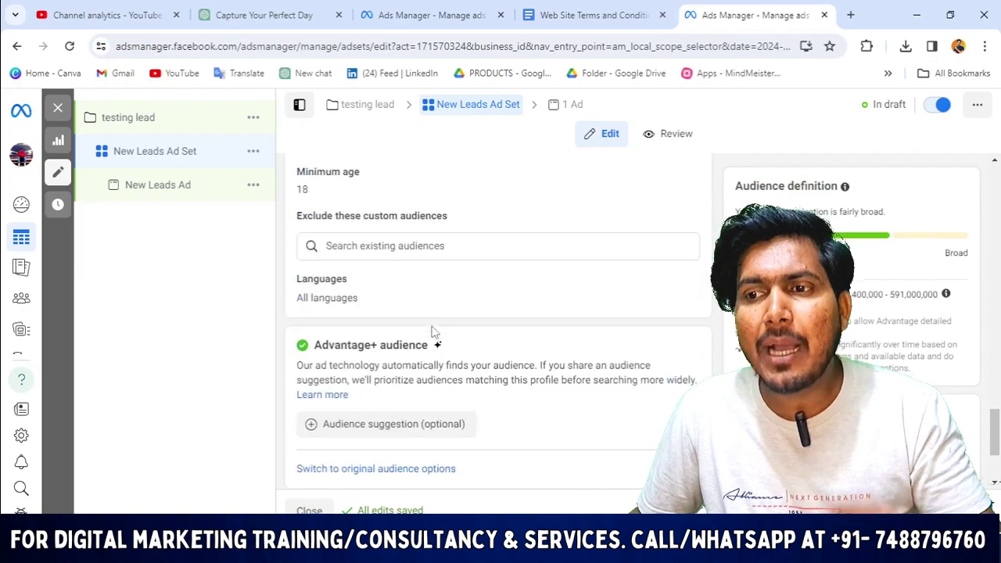
scroll(434, 333, down, 1)
scroll(441, 360, up, 6)
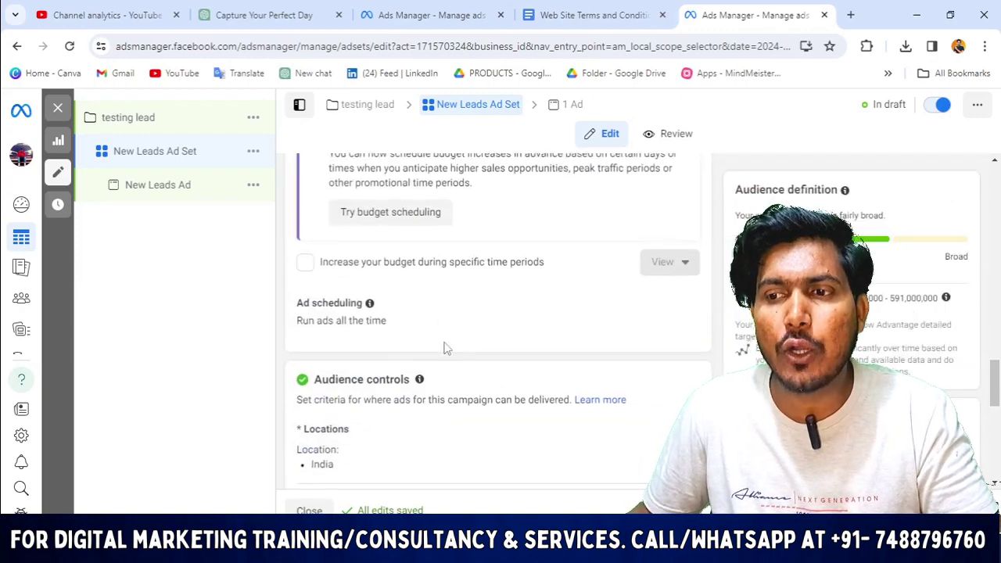
scroll(444, 348, down, 6)
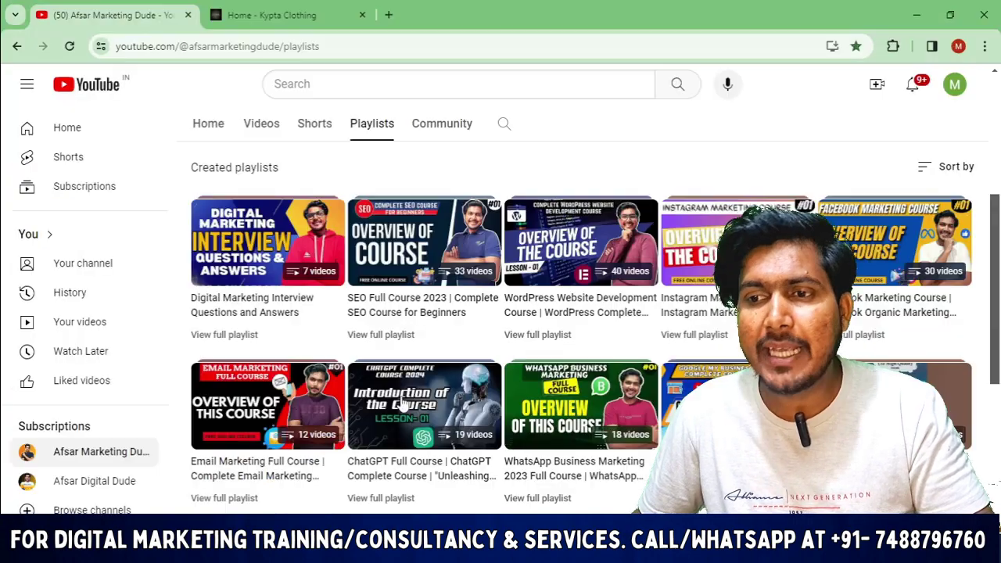
scroll(331, 404, up, 3)
scroll(324, 430, down, 5)
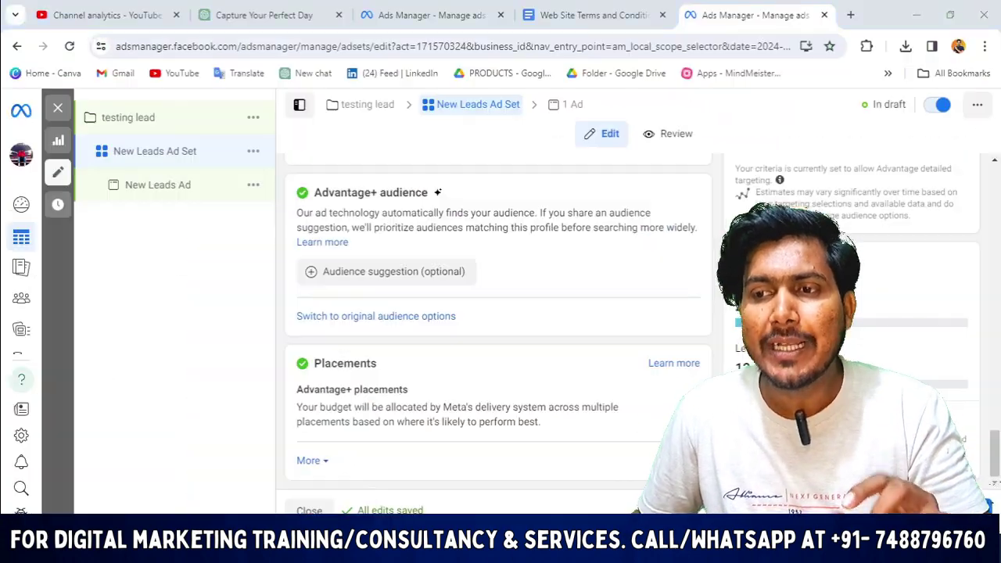
scroll(668, 385, up, 1)
scroll(669, 385, down, 1)
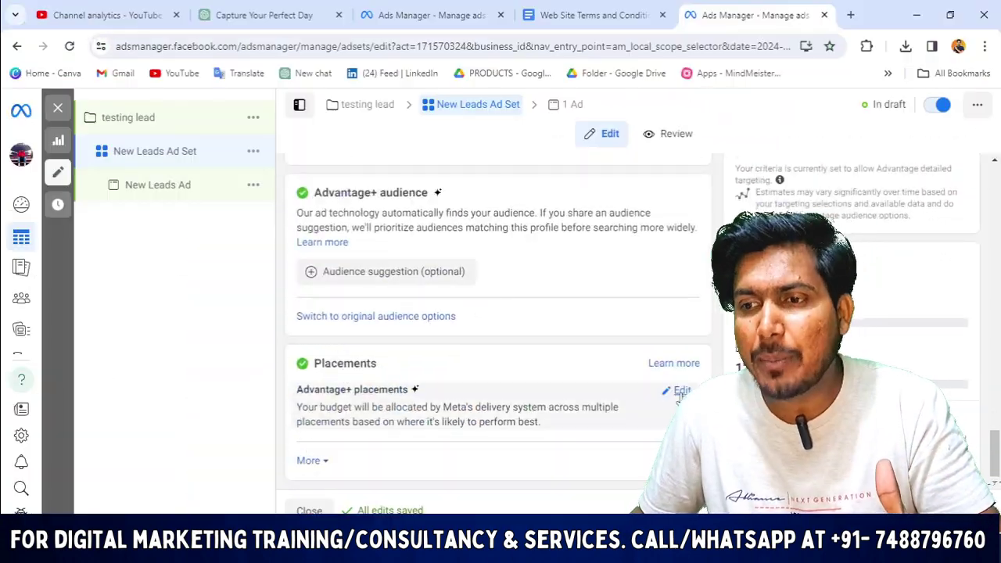
Switch placements to manual and keep the original audience instead of Advantage+ audience.
click(670, 390)
scroll(542, 424, down, 1)
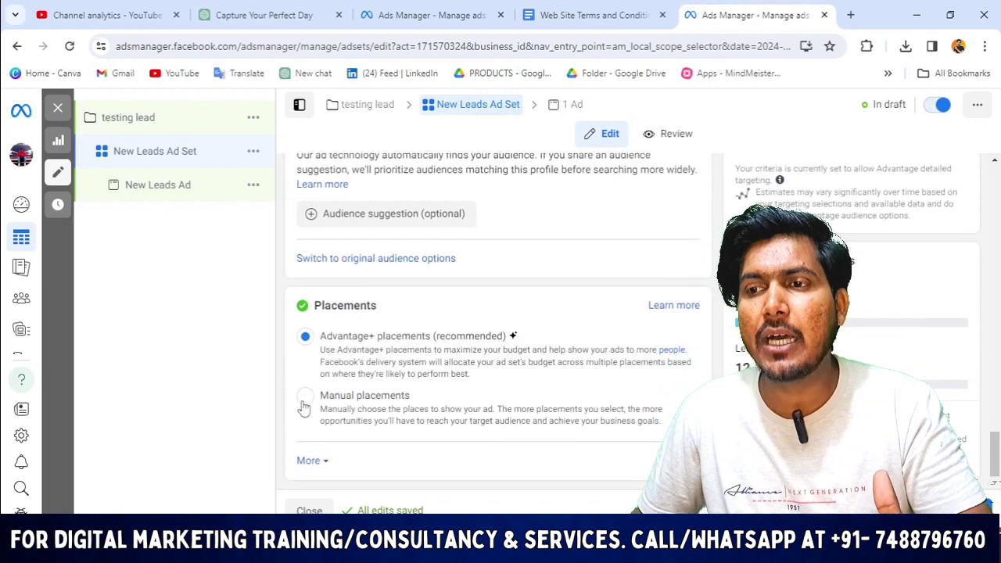
click(304, 397)
scroll(304, 397, up, 1)
scroll(370, 278, down, 1)
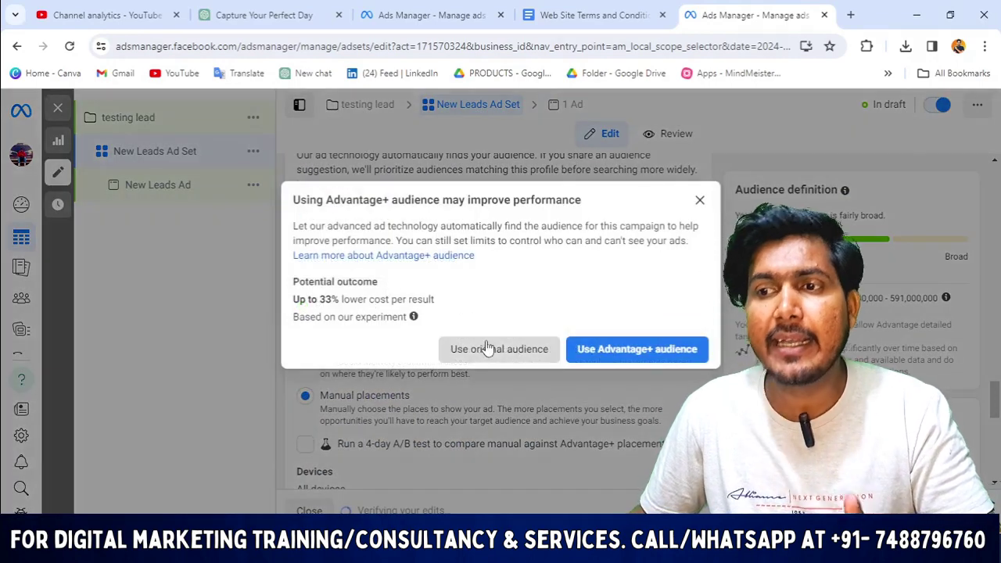
click(510, 349)
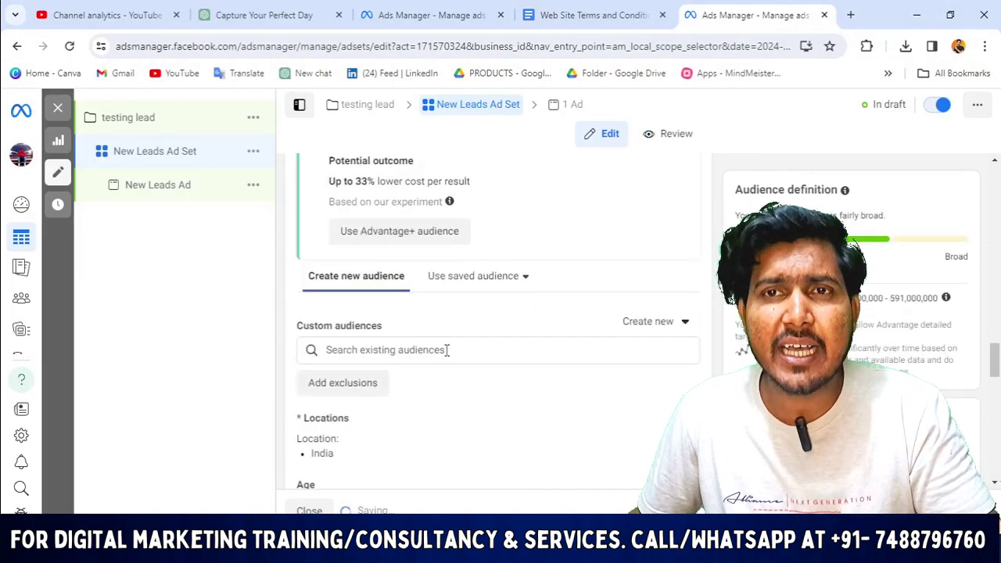
Open the ad inside the New Leads Ad Set via the '1 Ad' breadcrumb.
scroll(449, 349, up, 1)
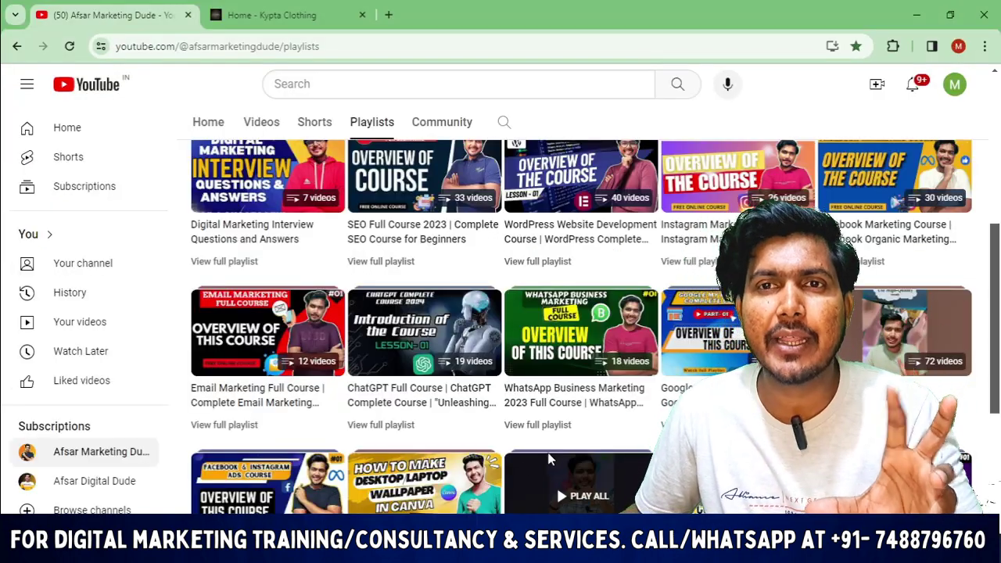
scroll(415, 453, down, 2)
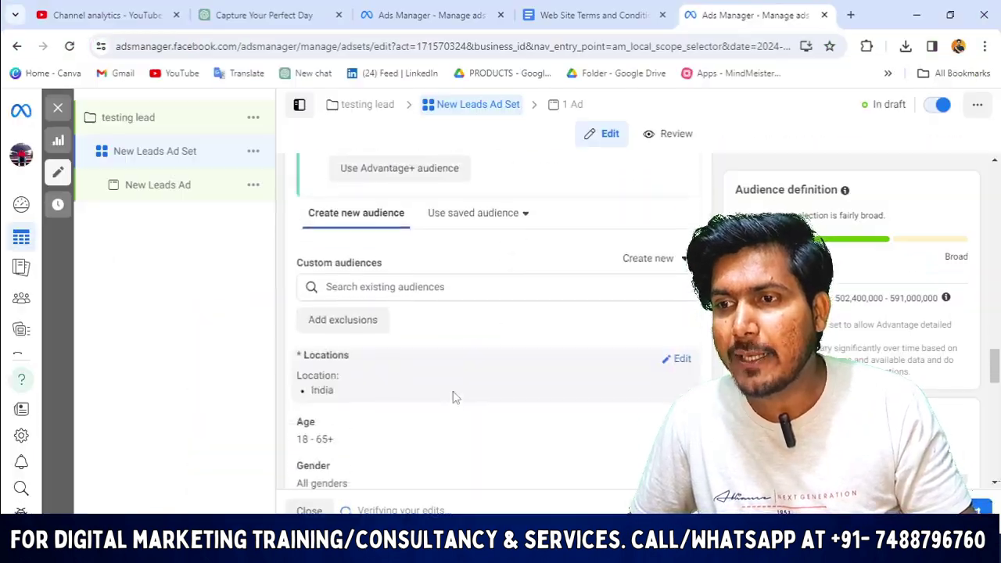
scroll(452, 397, up, 6)
scroll(446, 287, down, 3)
click(569, 107)
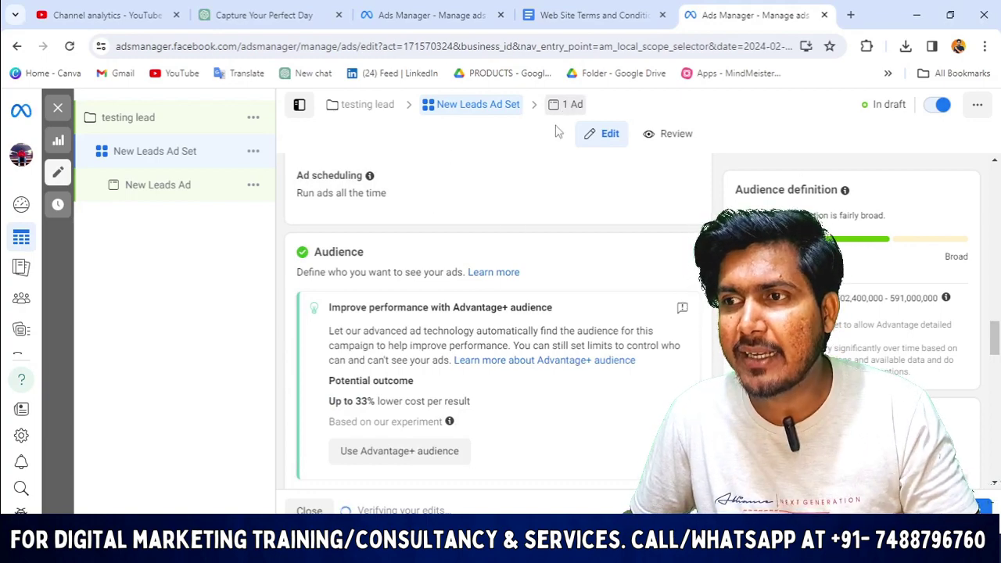
Scroll the New Leads Ad editor down to the Destination and Instant form section.
scroll(416, 331, down, 7)
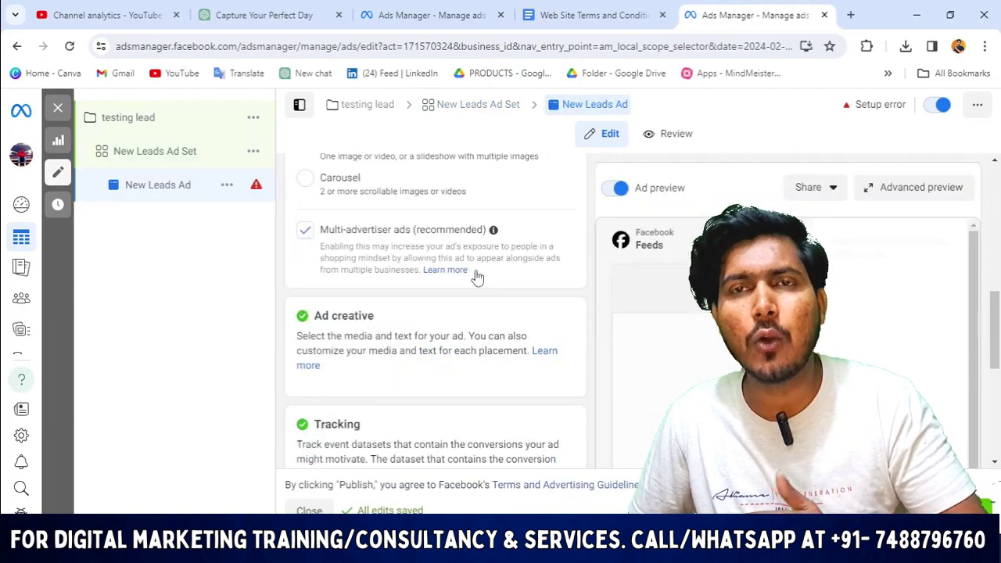
scroll(475, 290, up, 3)
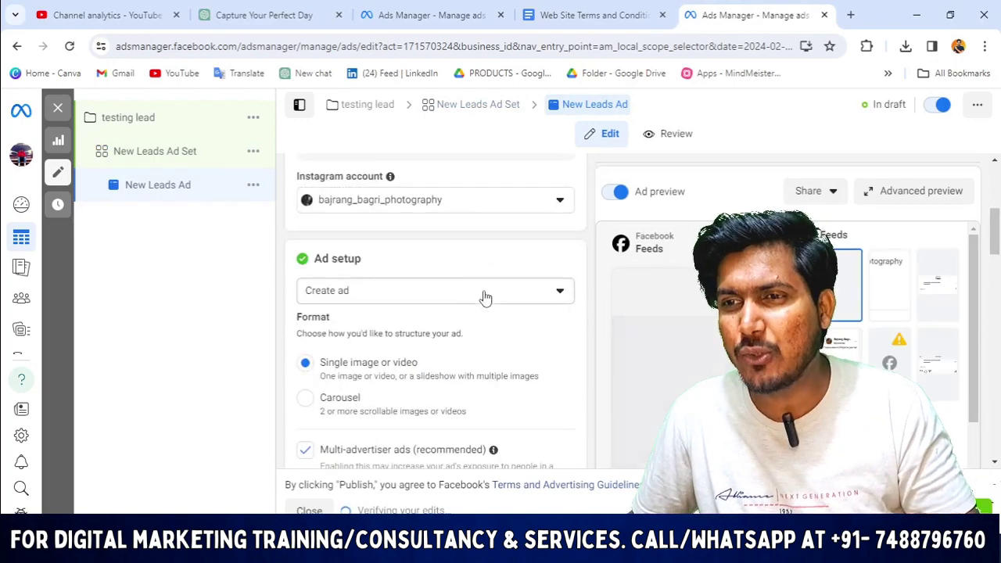
scroll(365, 243, up, 2)
scroll(408, 289, down, 6)
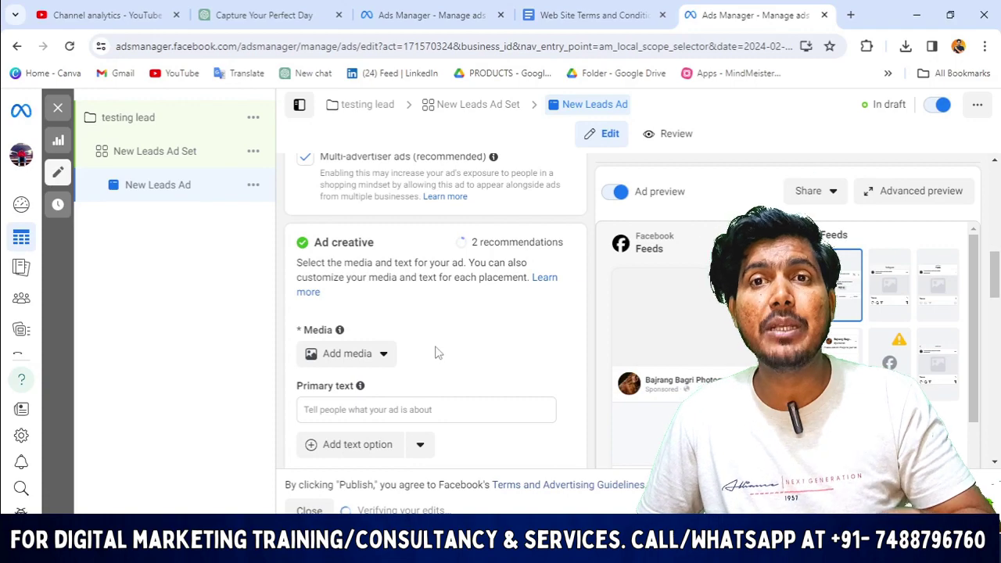
scroll(436, 360, down, 12)
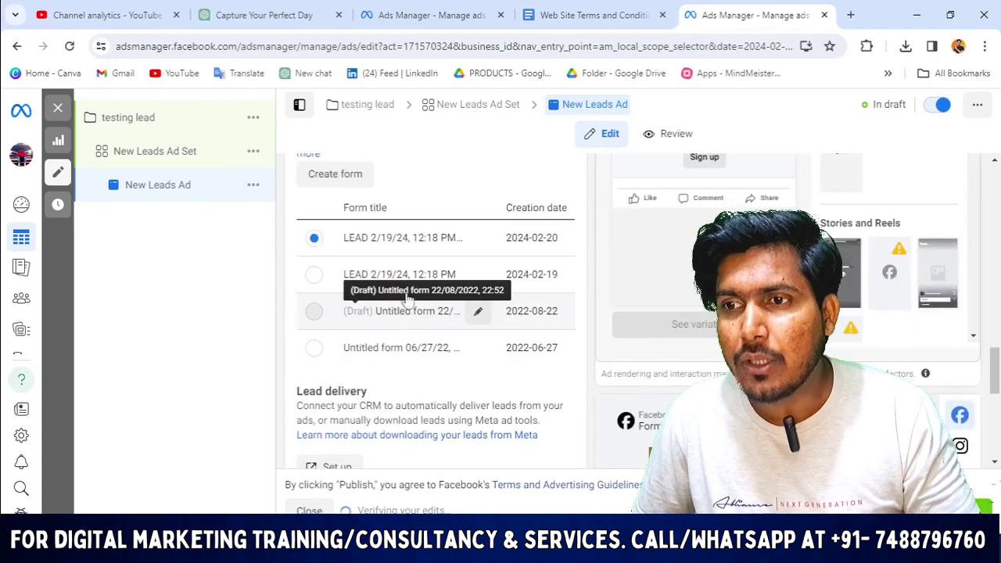
scroll(415, 328, up, 2)
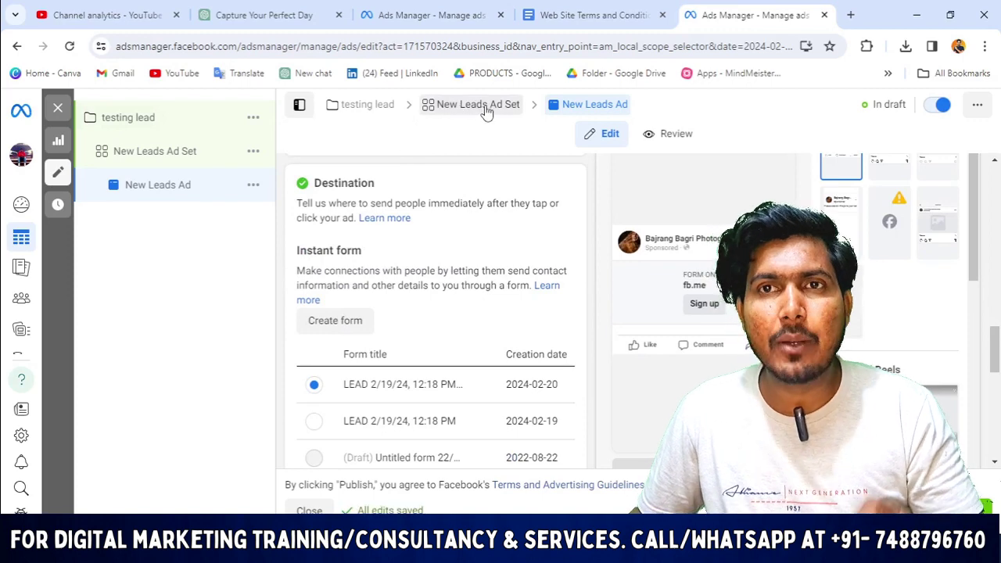
scroll(440, 272, down, 1)
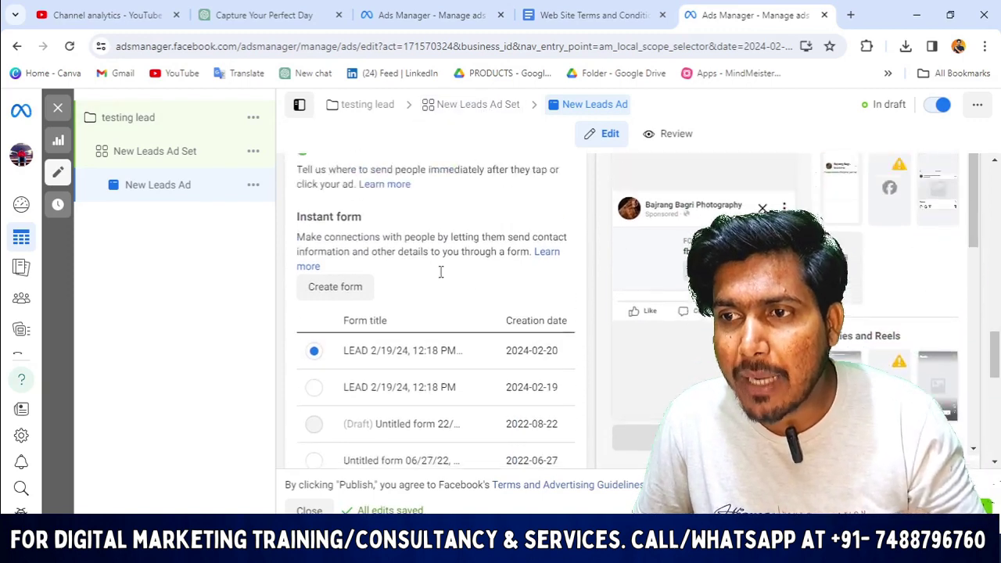
scroll(440, 271, up, 1)
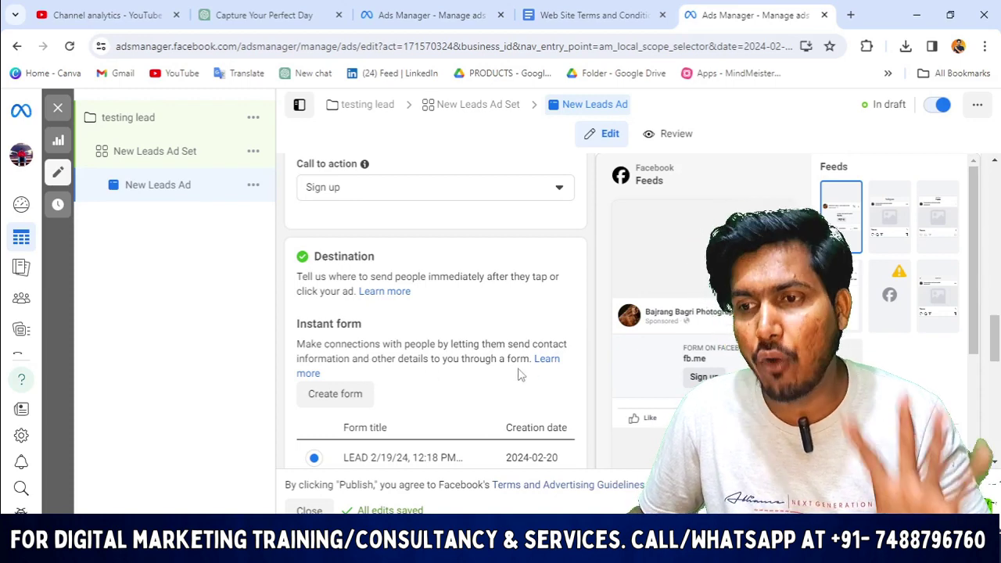
scroll(342, 409, down, 3)
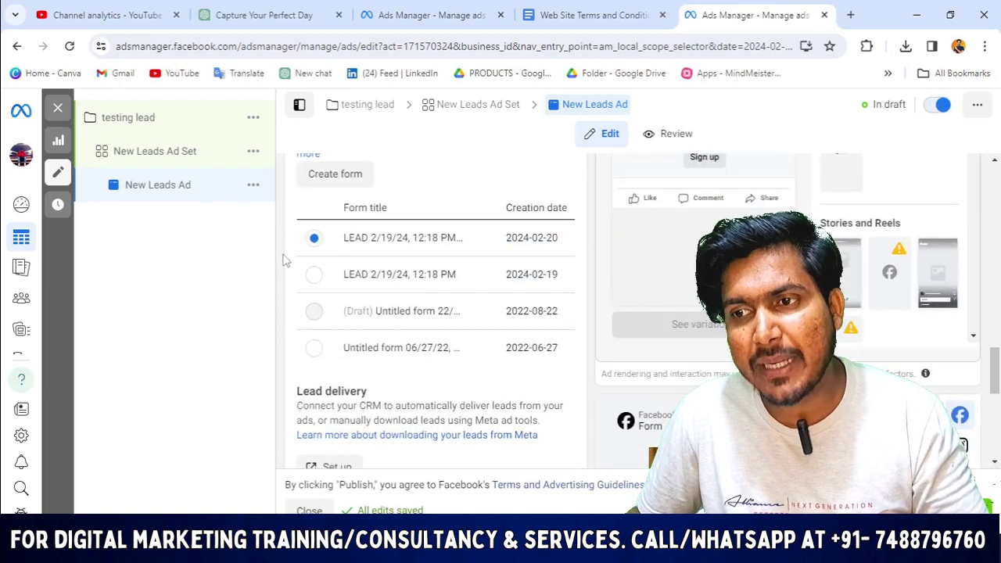
Glance at the Campaigns and Docs tabs, then return to editing the New Leads Ad.
click(454, 15)
click(565, 14)
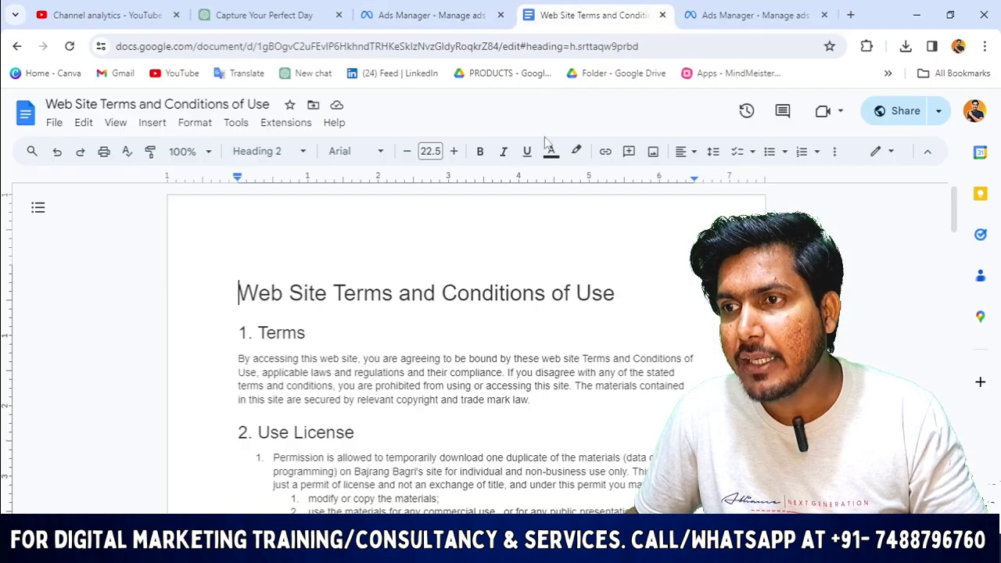
click(426, 15)
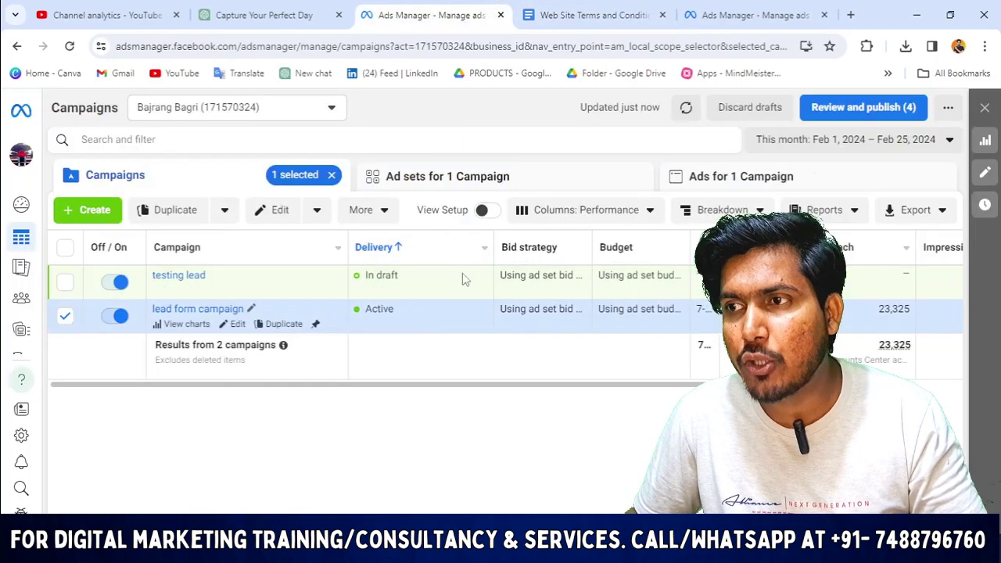
click(463, 279)
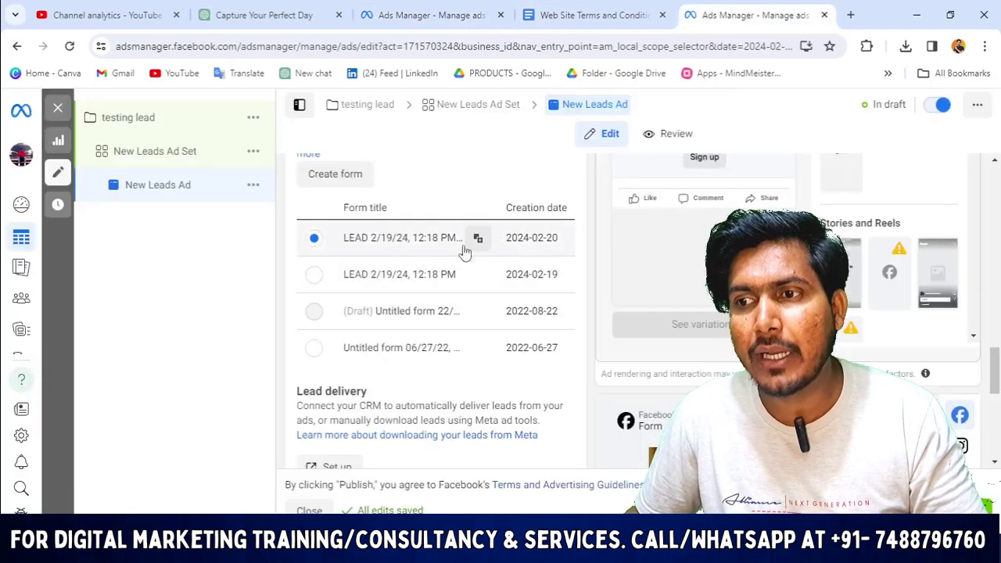
scroll(422, 213, up, 1)
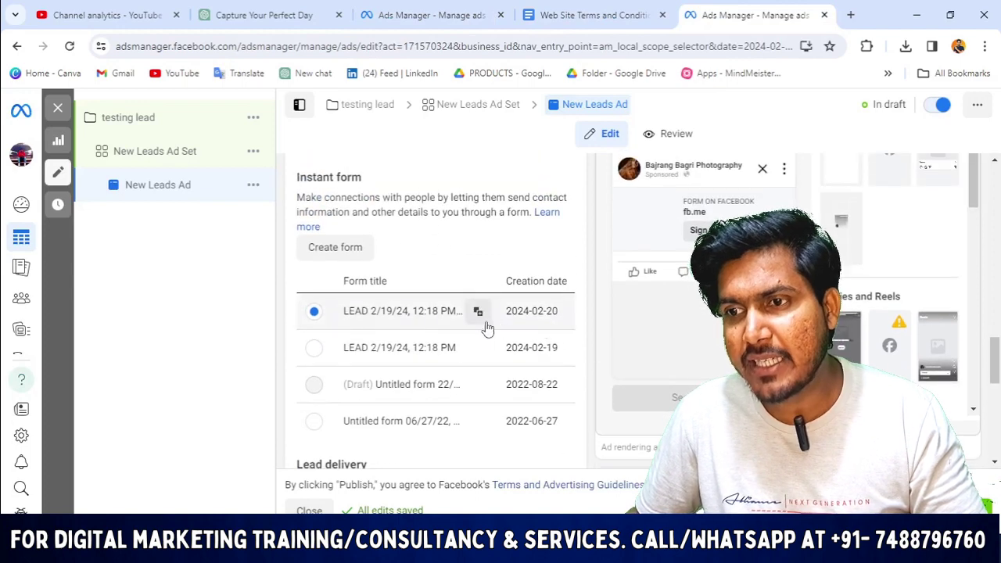
Create a new instant form and replace its default name with 'testing'.
click(335, 243)
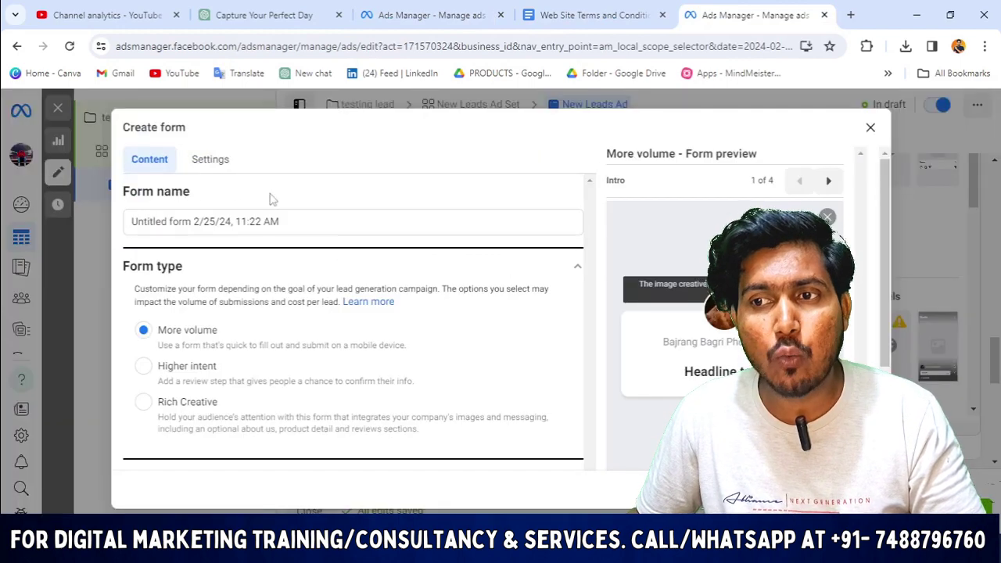
click(326, 224)
drag(326, 224, 4, 235)
text(testing)
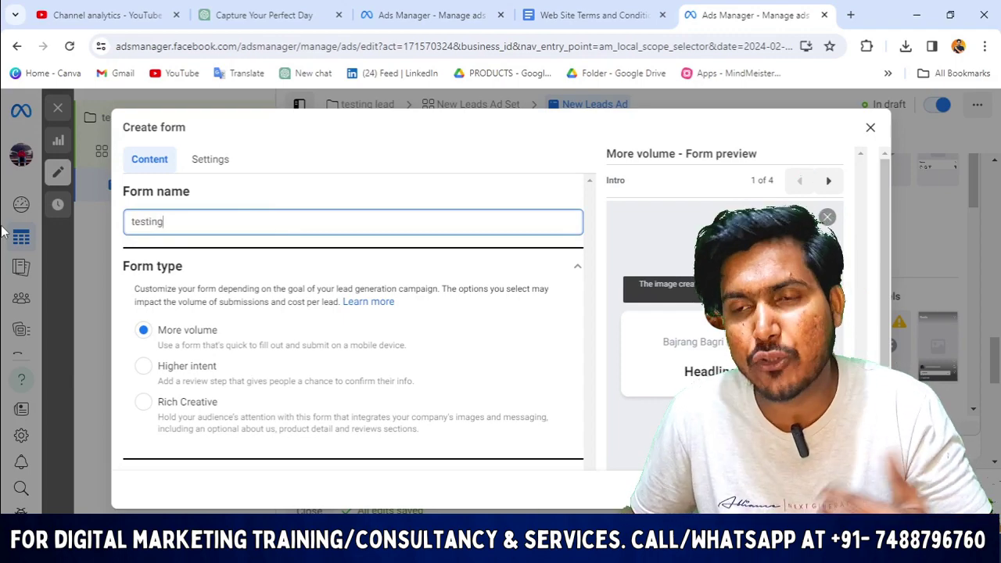
Set the new form's type to Higher intent.
scroll(235, 313, down, 3)
scroll(415, 263, up, 3)
scroll(547, 297, down, 3)
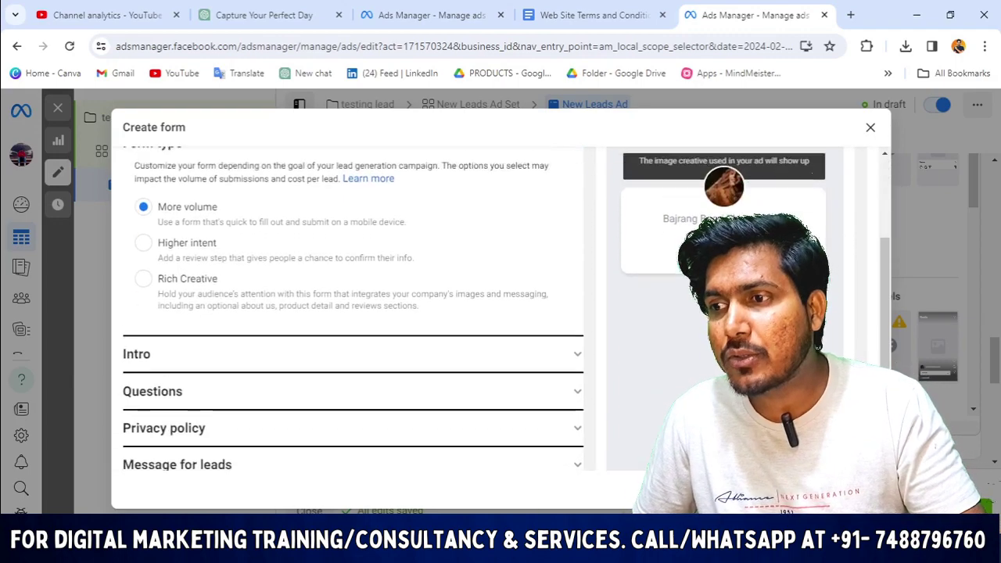
scroll(370, 287, down, 1)
scroll(342, 277, up, 3)
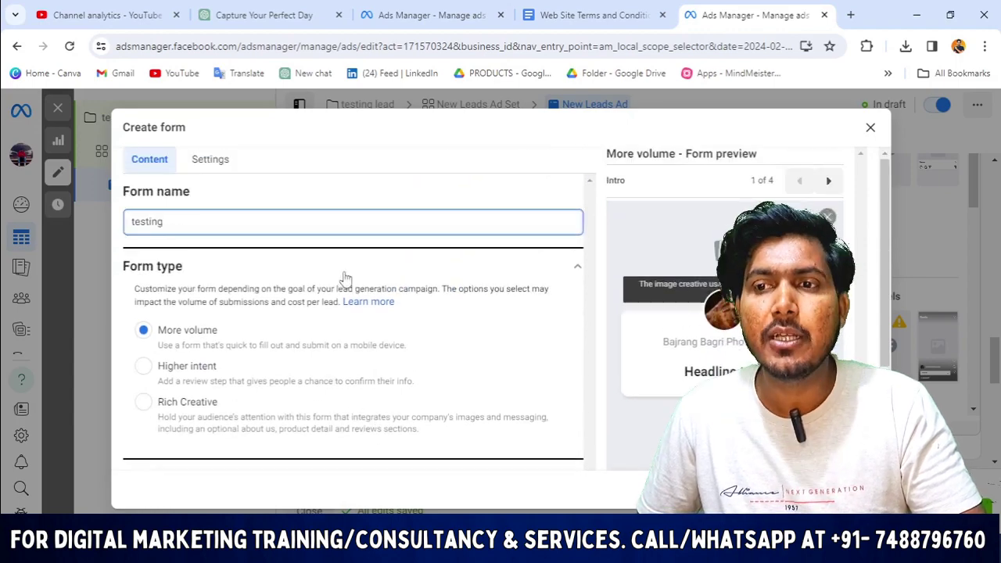
scroll(262, 404, down, 2)
scroll(313, 336, down, 1)
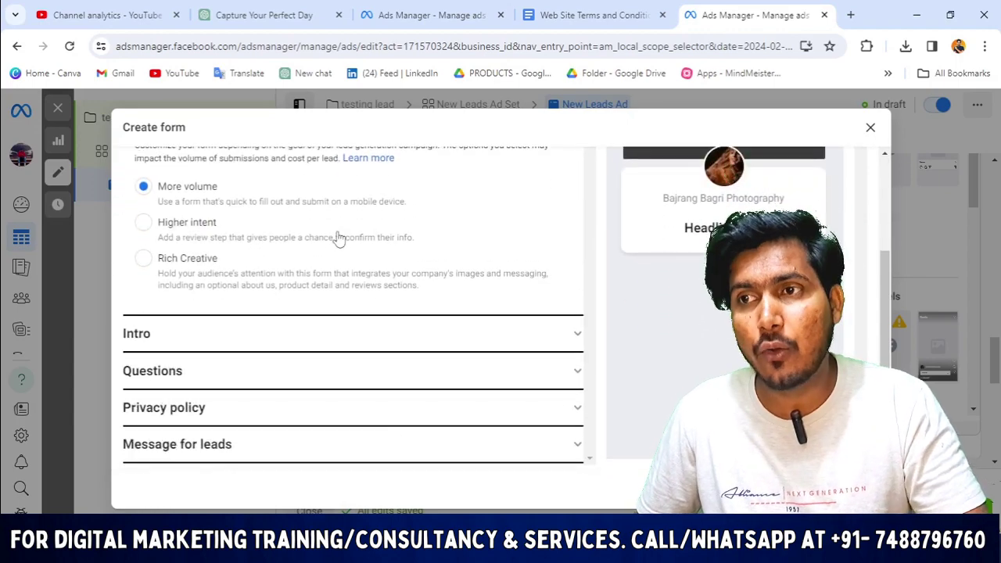
scroll(352, 250, up, 1)
scroll(368, 264, up, 2)
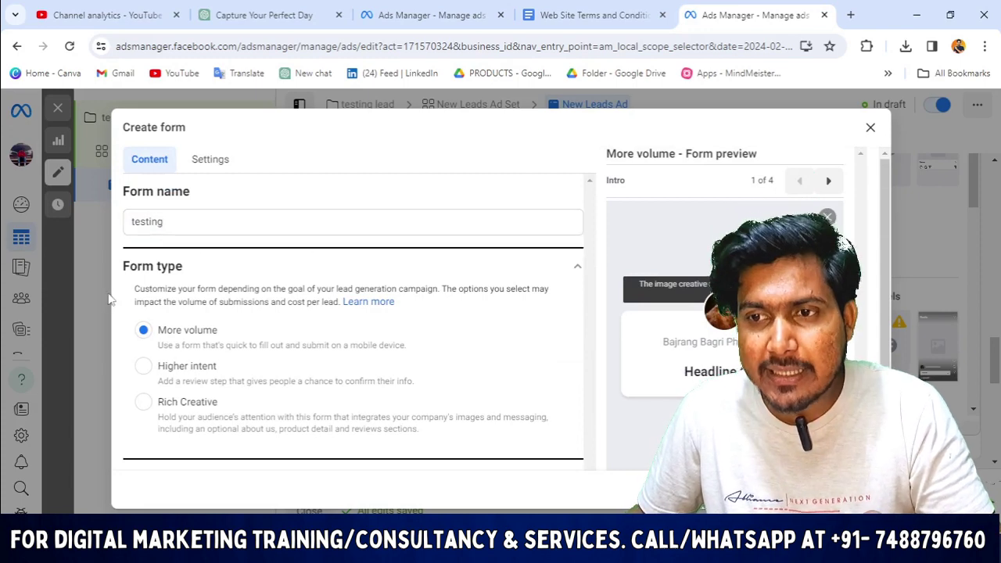
drag(199, 273, 95, 265)
scroll(325, 377, down, 1)
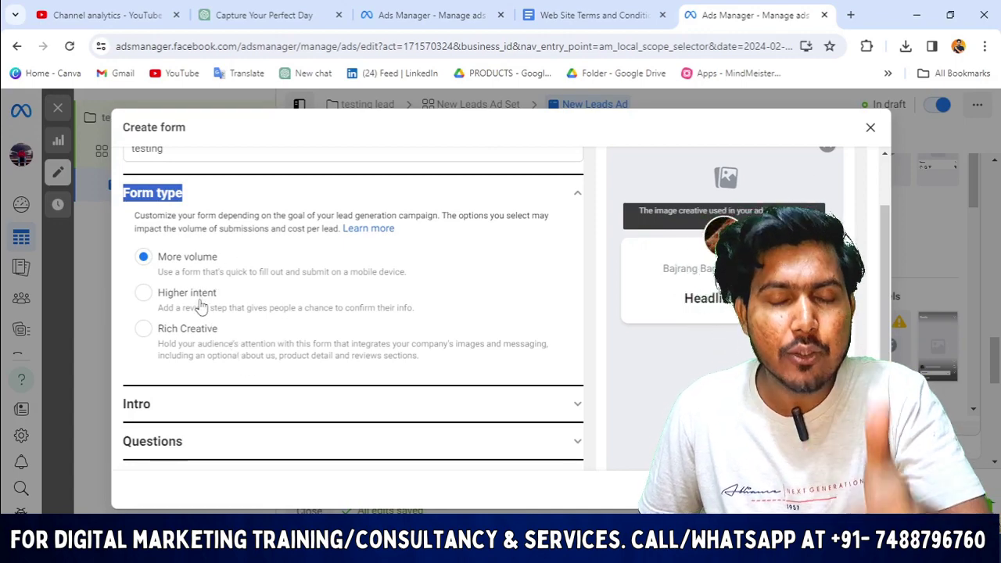
click(145, 296)
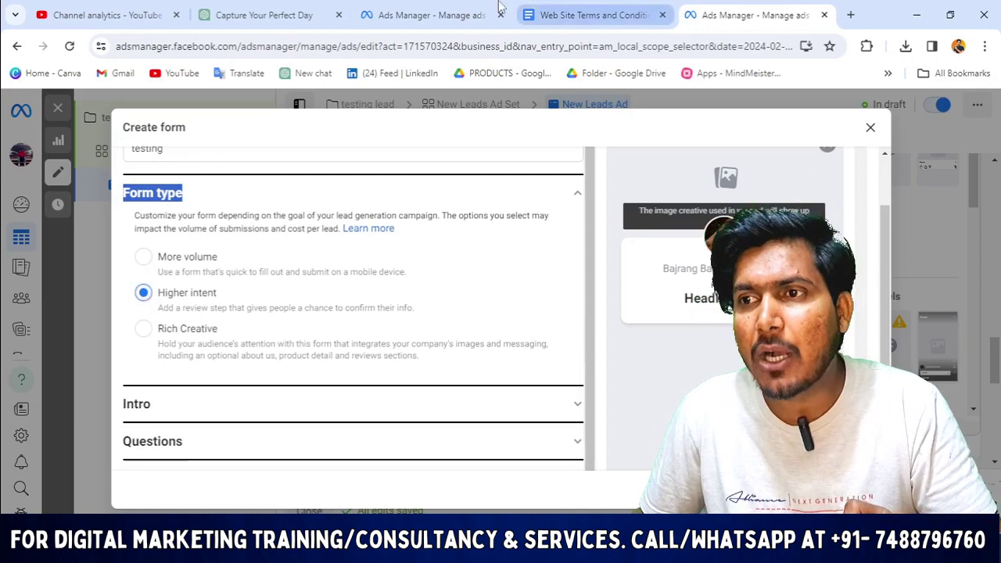
click(431, 15)
scroll(903, 335, right, 10)
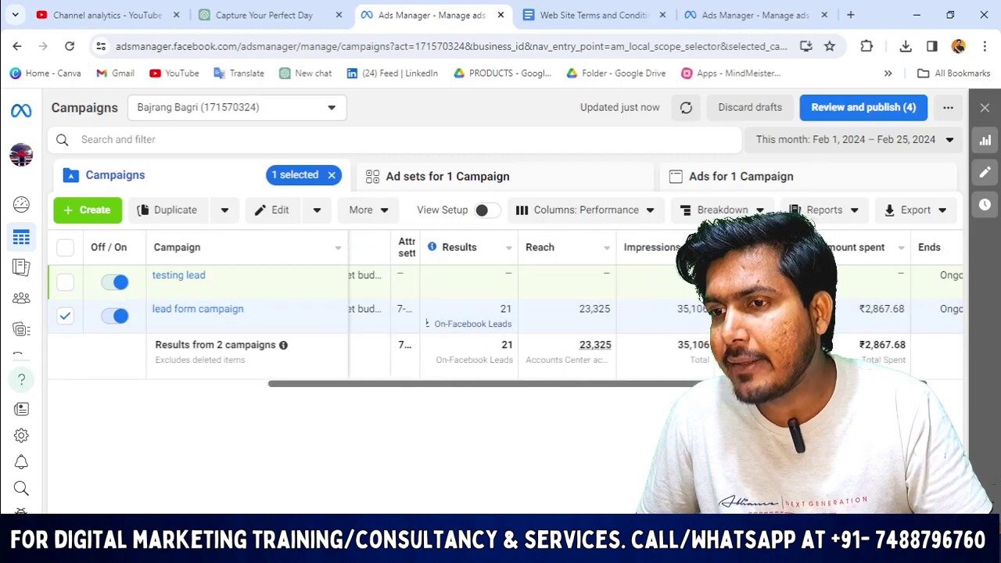
scroll(500, 328, left, 5)
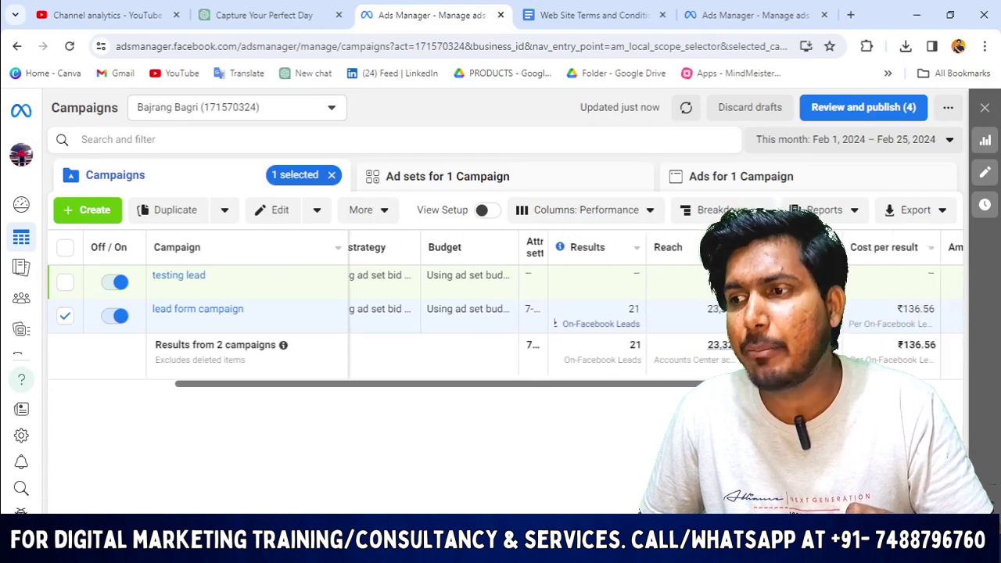
scroll(501, 329, right, 5)
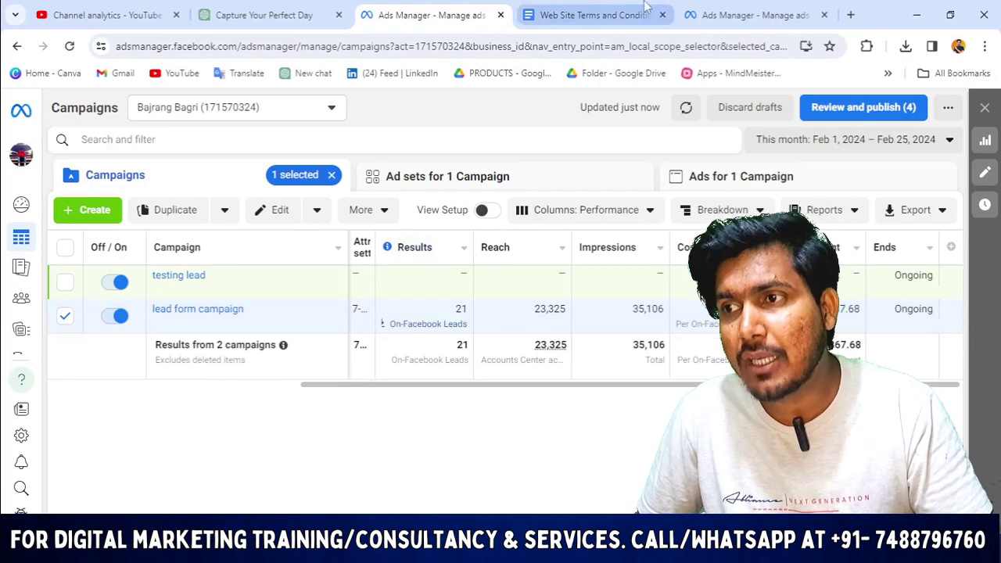
click(579, 15)
click(755, 12)
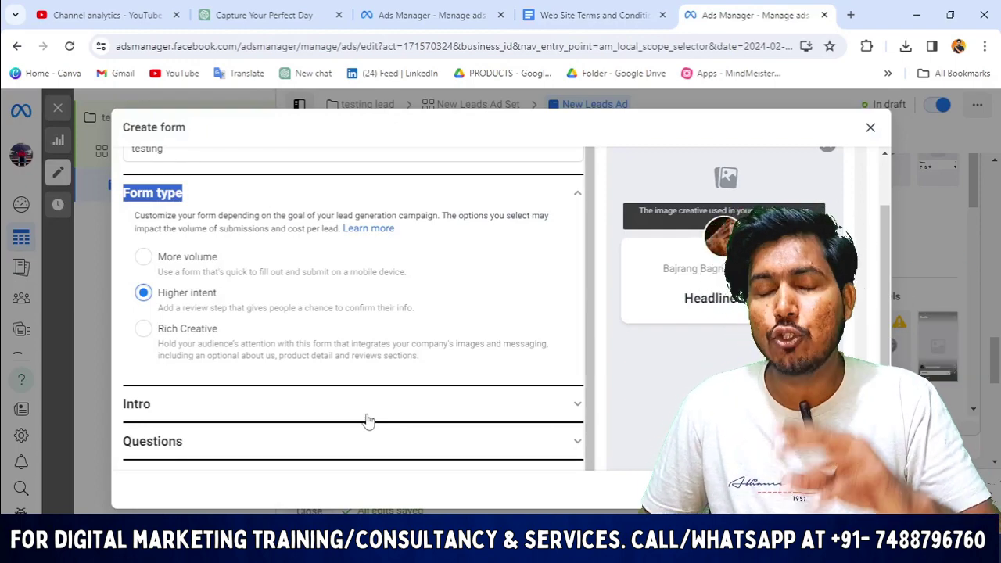
click(389, 17)
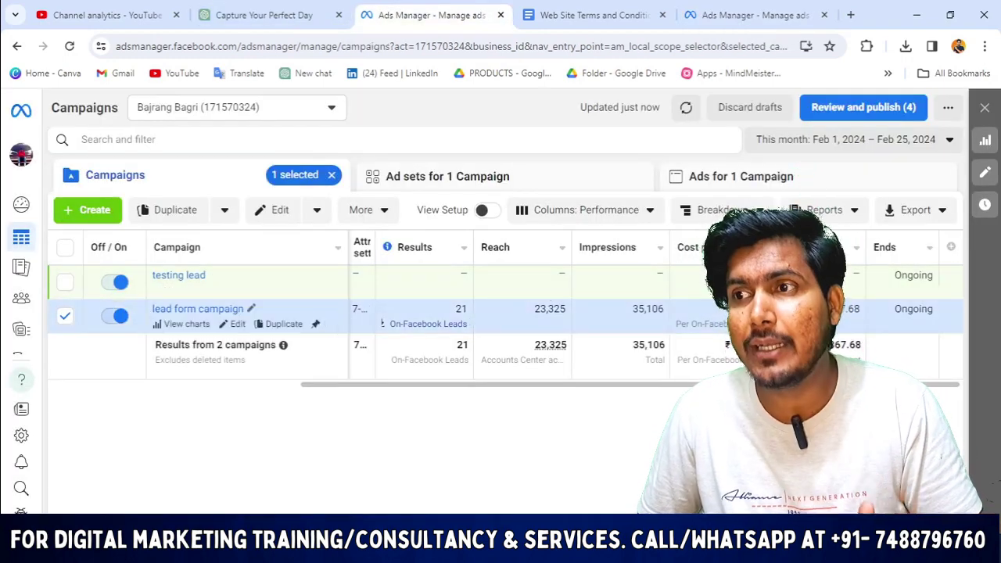
click(726, 8)
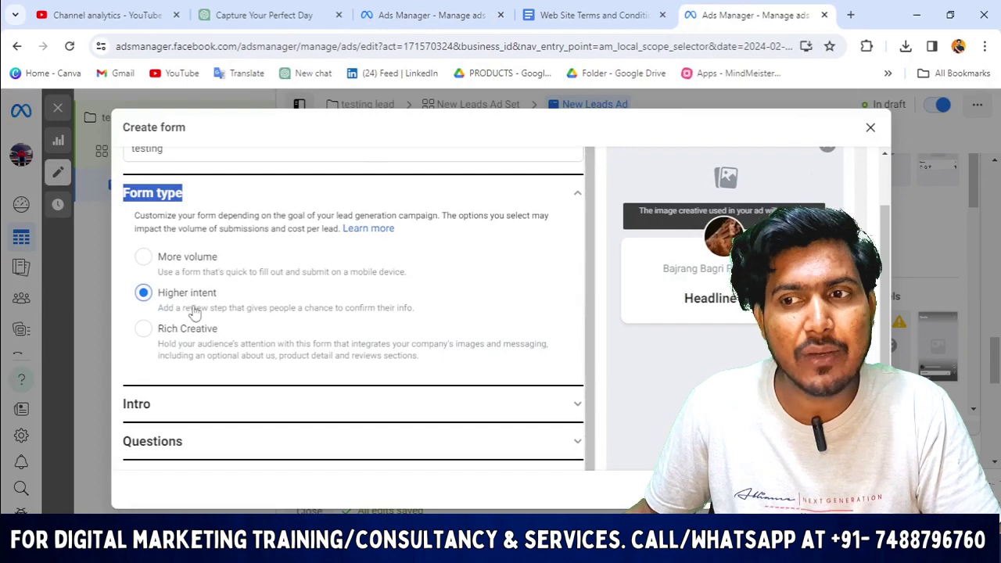
Expand the form's Intro section and choose Upload Image under Background image.
scroll(164, 313, down, 1)
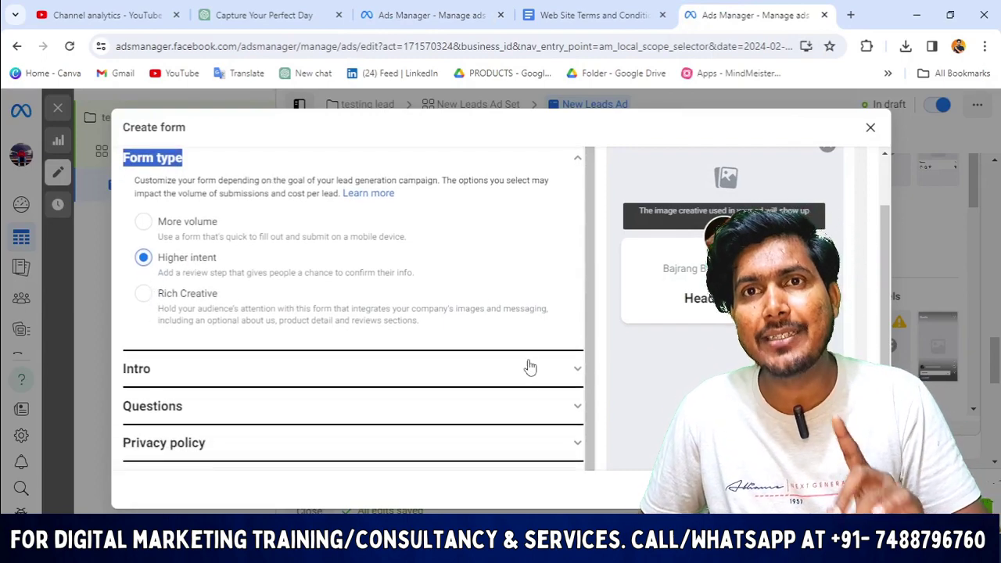
scroll(391, 371, down, 2)
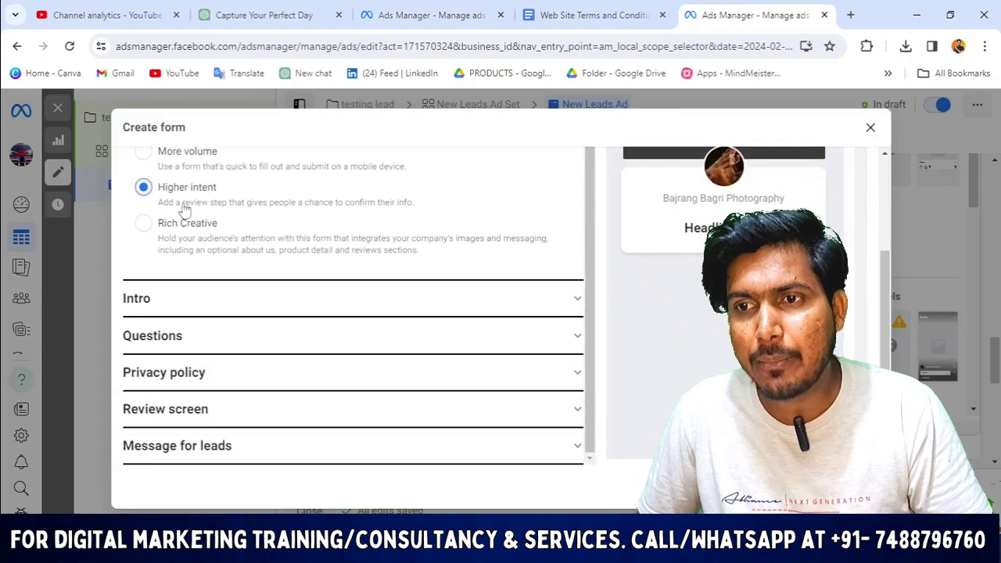
scroll(235, 258, up, 5)
scroll(294, 340, down, 5)
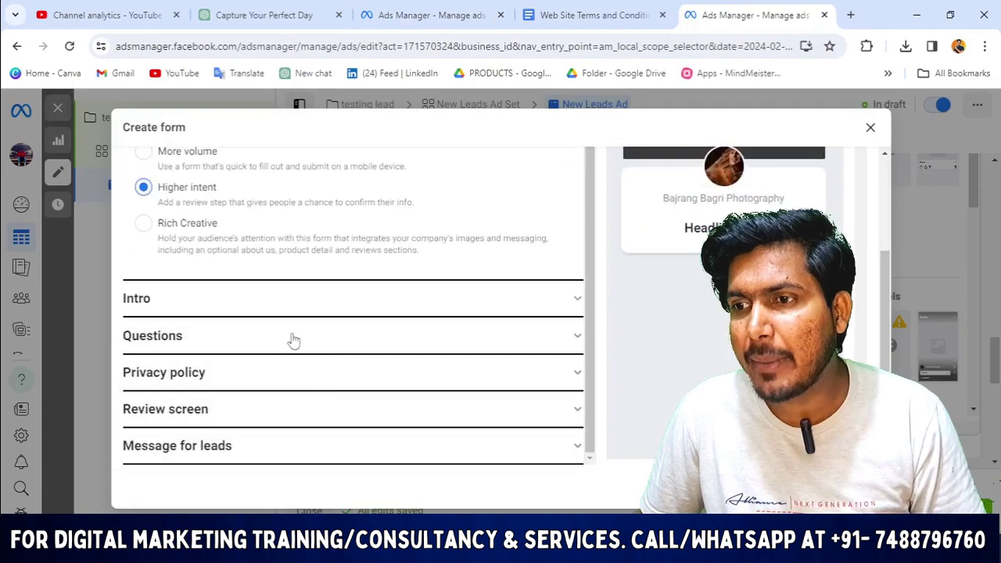
click(572, 298)
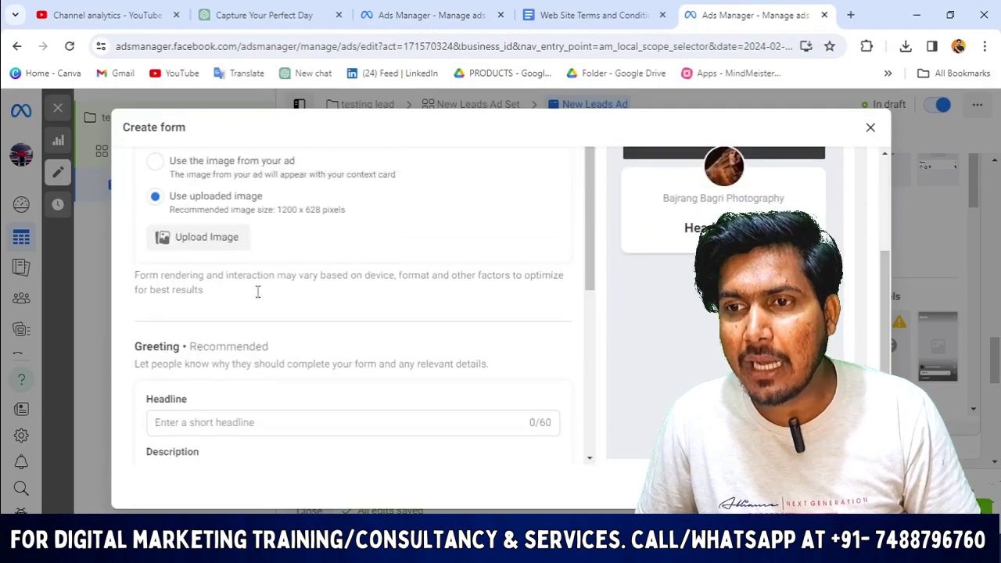
scroll(258, 292, up, 1)
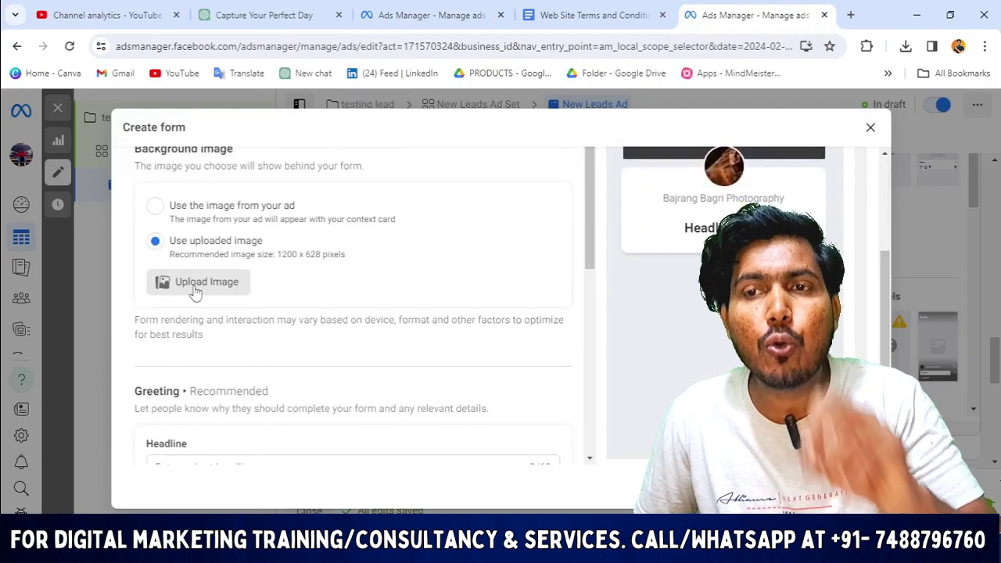
scroll(706, 205, up, 3)
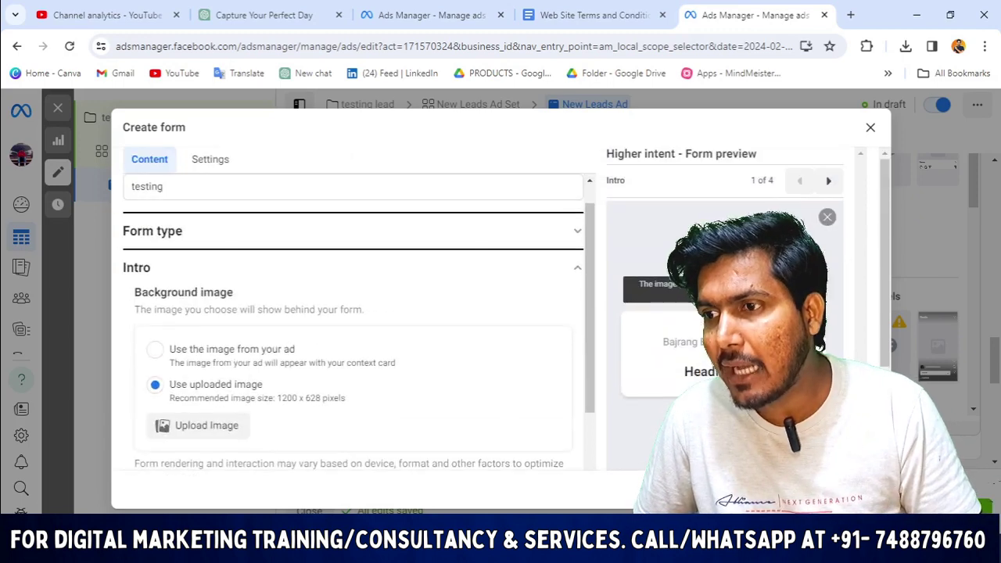
scroll(506, 309, down, 2)
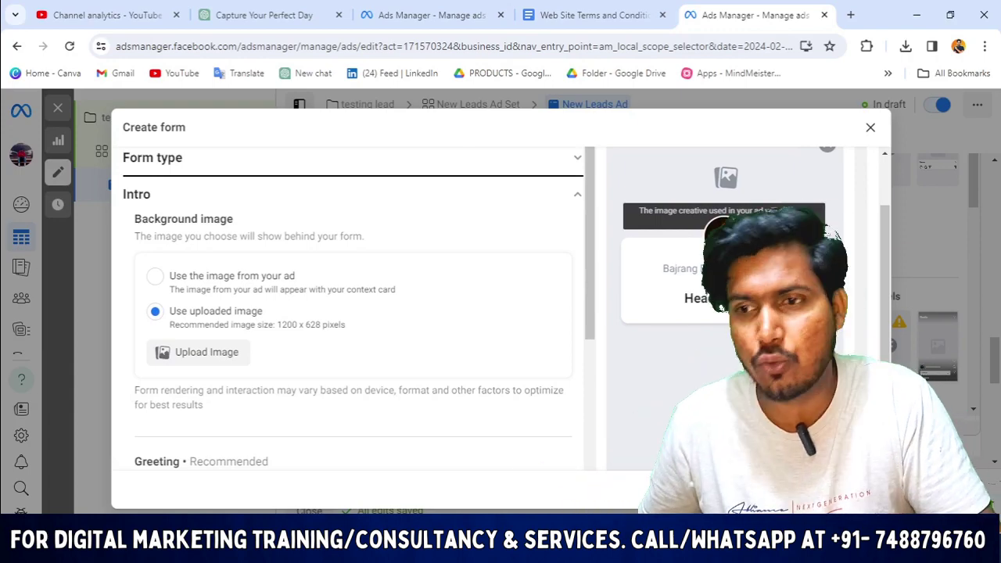
click(188, 353)
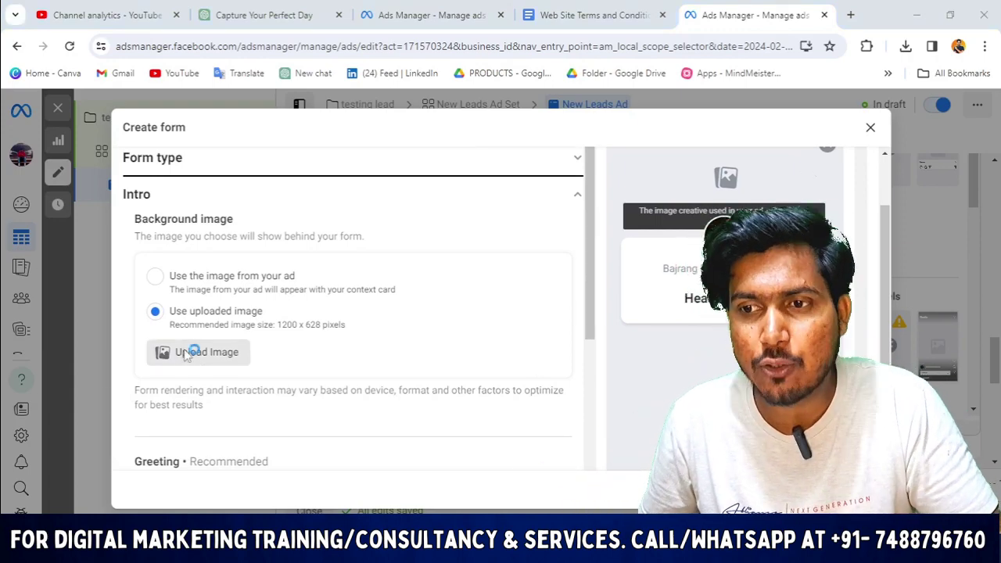
Upload the Snapinsta wedding photo from Downloads as the intro background image.
scroll(482, 315, down, 10)
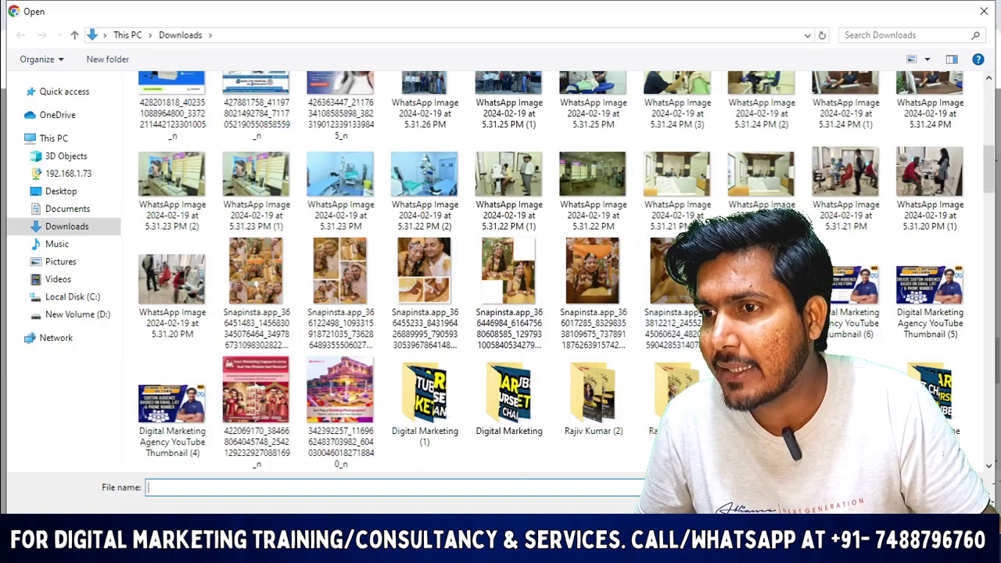
scroll(424, 312, up, 1)
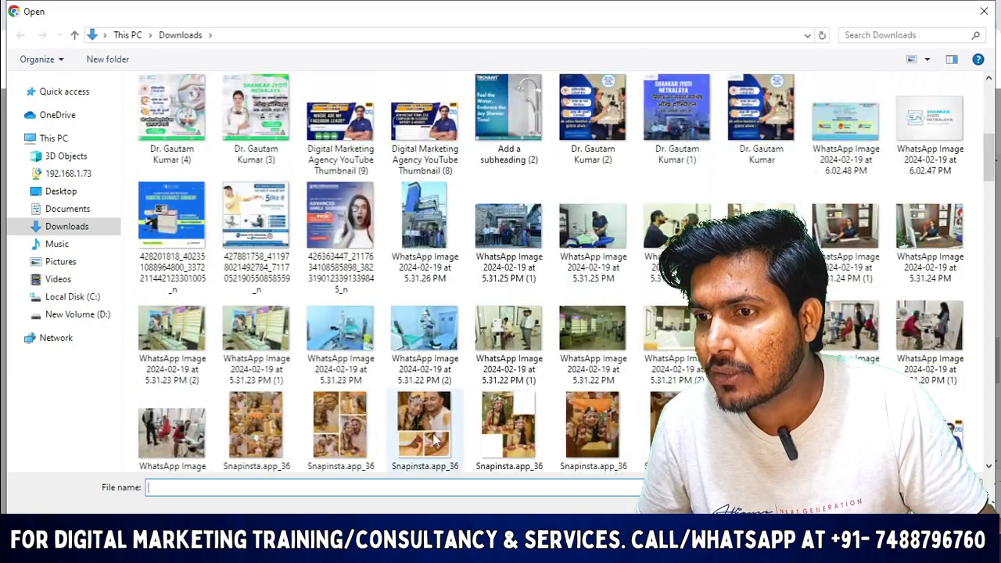
click(434, 442)
key(Return)
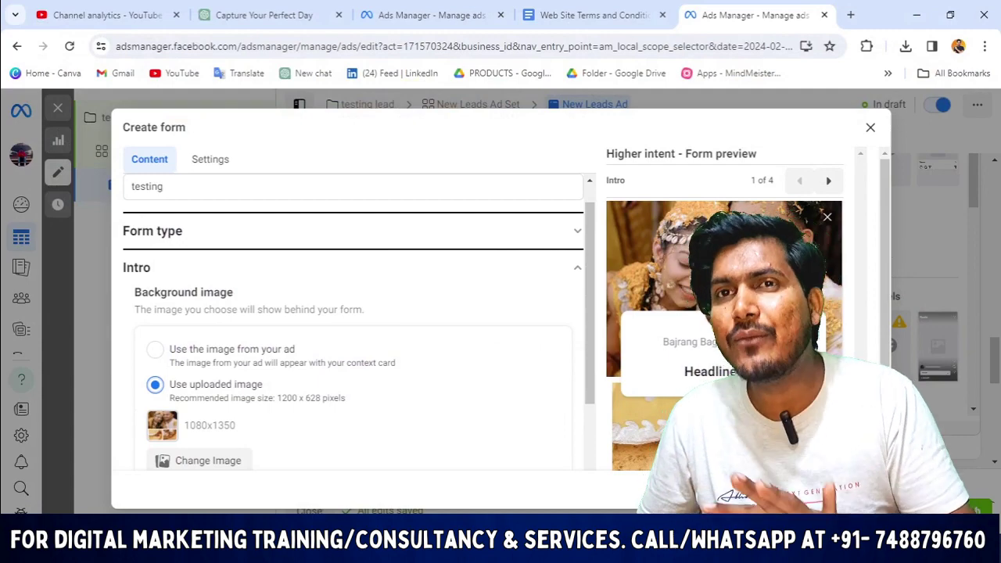
Move down to the Greeting section and put the cursor in the Headline field.
scroll(521, 393, down, 2)
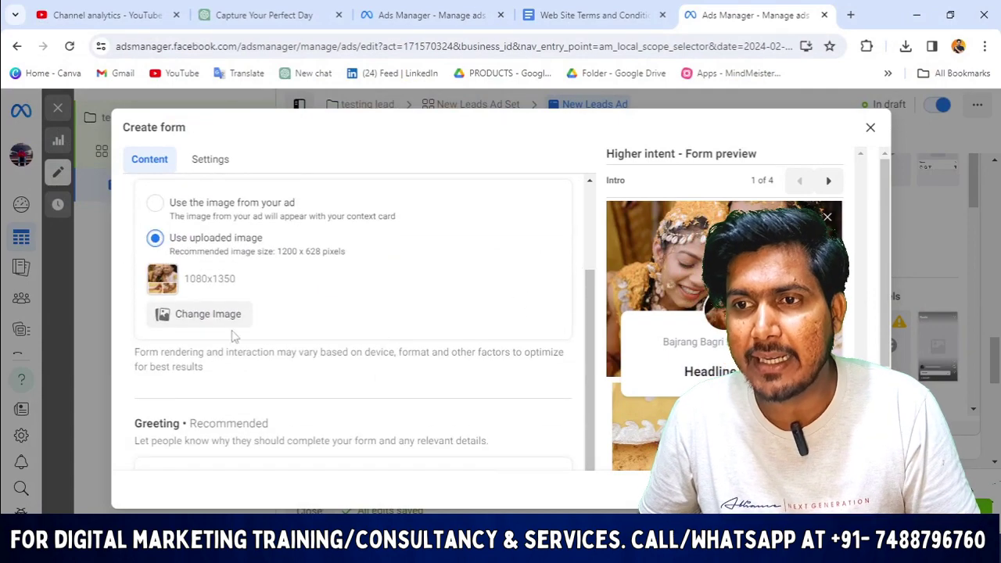
scroll(230, 286, up, 2)
scroll(235, 352, down, 3)
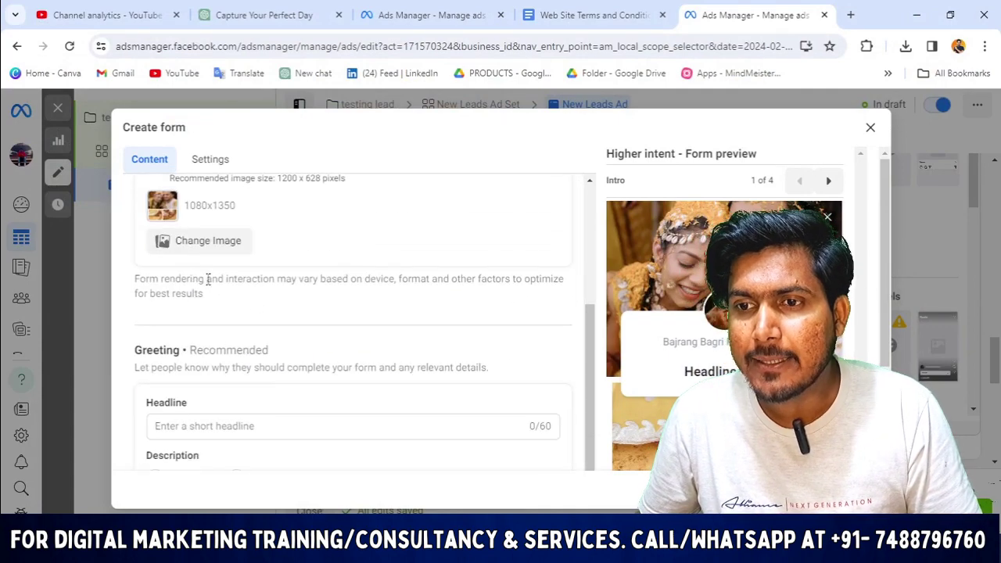
scroll(208, 280, down, 2)
scroll(626, 304, down, 2)
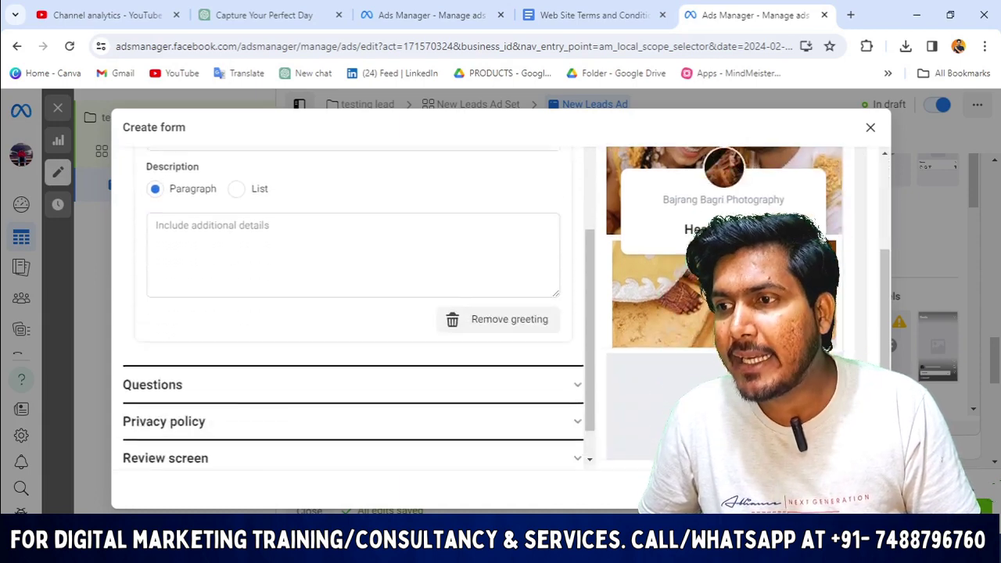
scroll(289, 233, up, 1)
scroll(290, 233, up, 1)
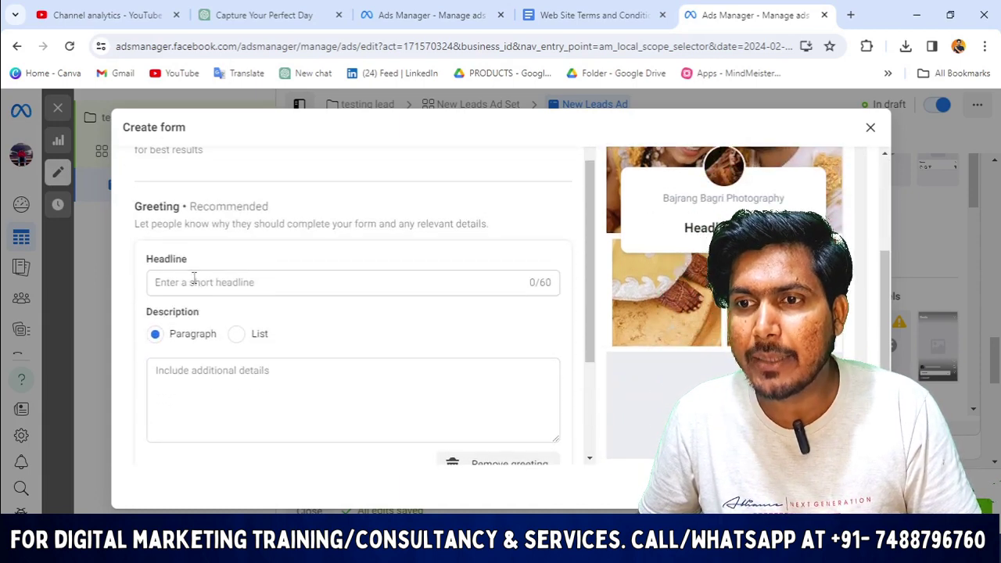
click(213, 283)
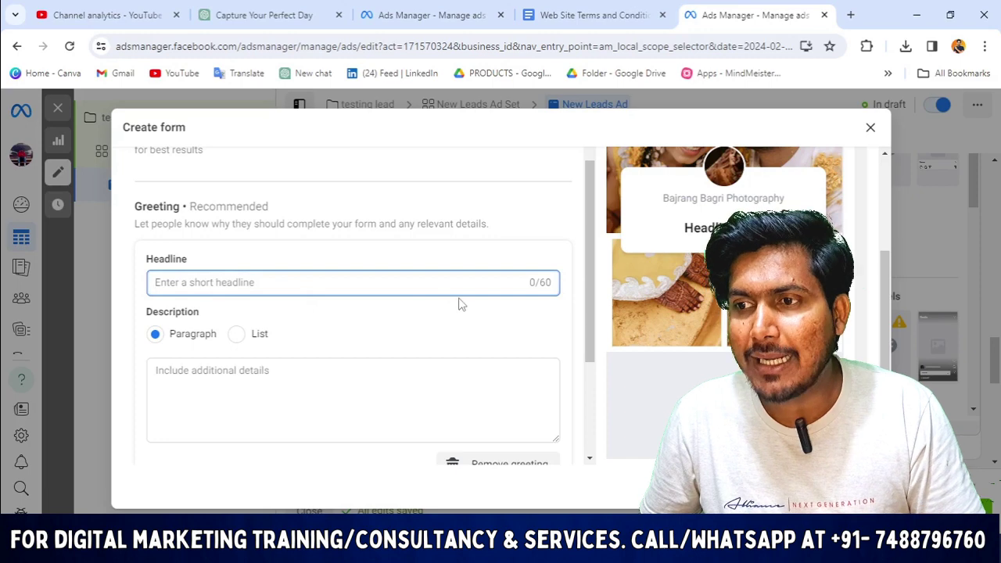
click(546, 282)
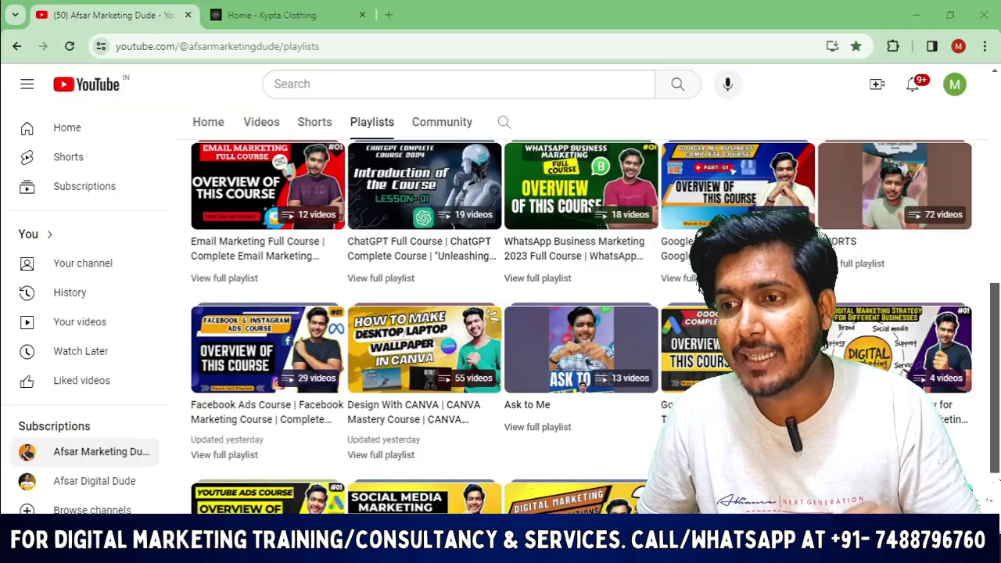
scroll(504, 407, up, 3)
scroll(504, 407, down, 4)
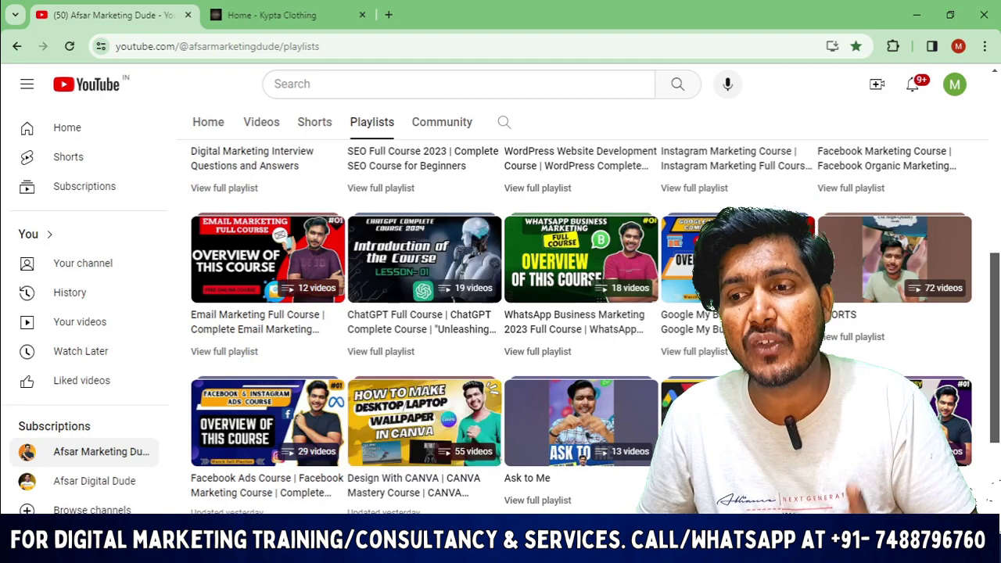
mouse_move(374, 552)
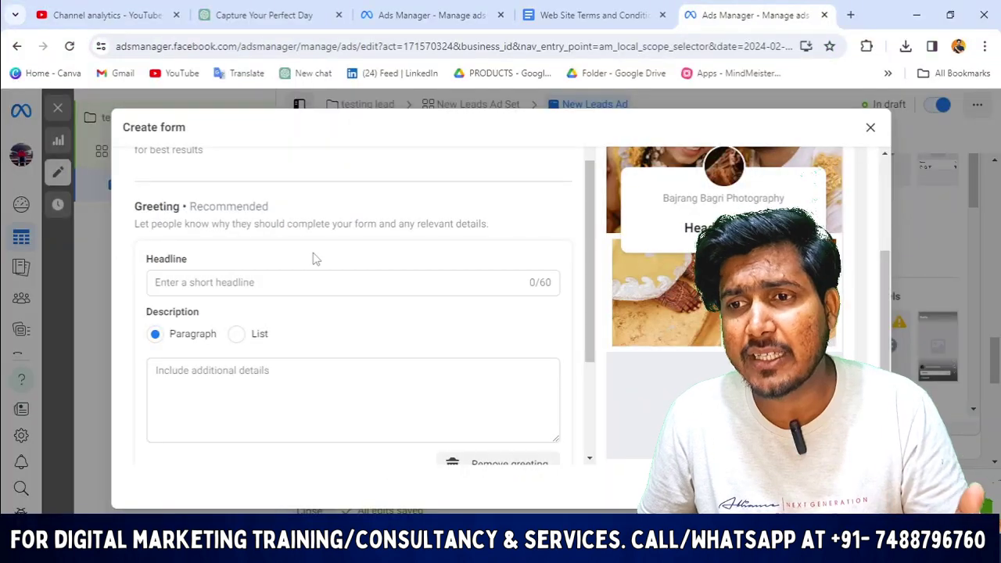
click(271, 287)
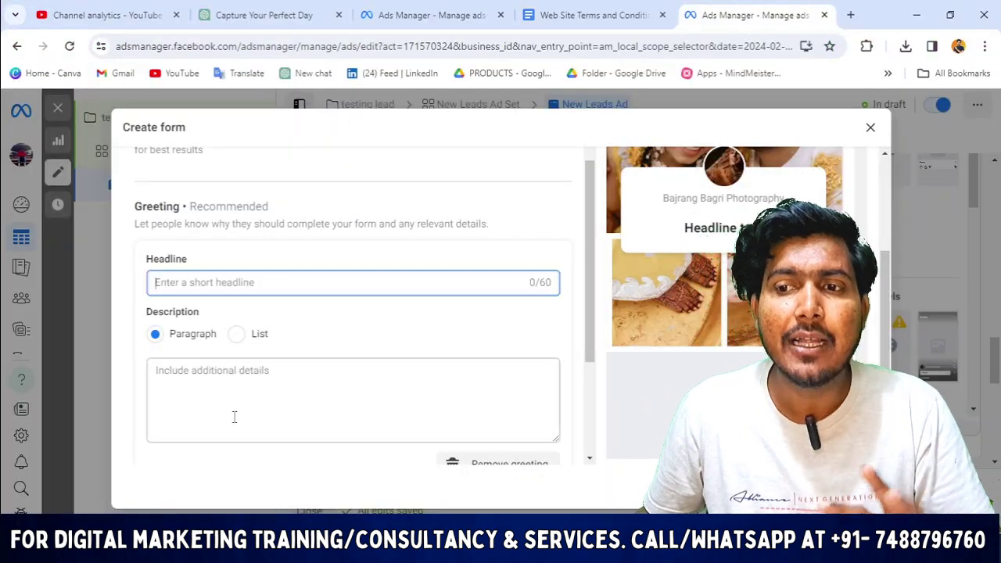
click(177, 381)
click(204, 283)
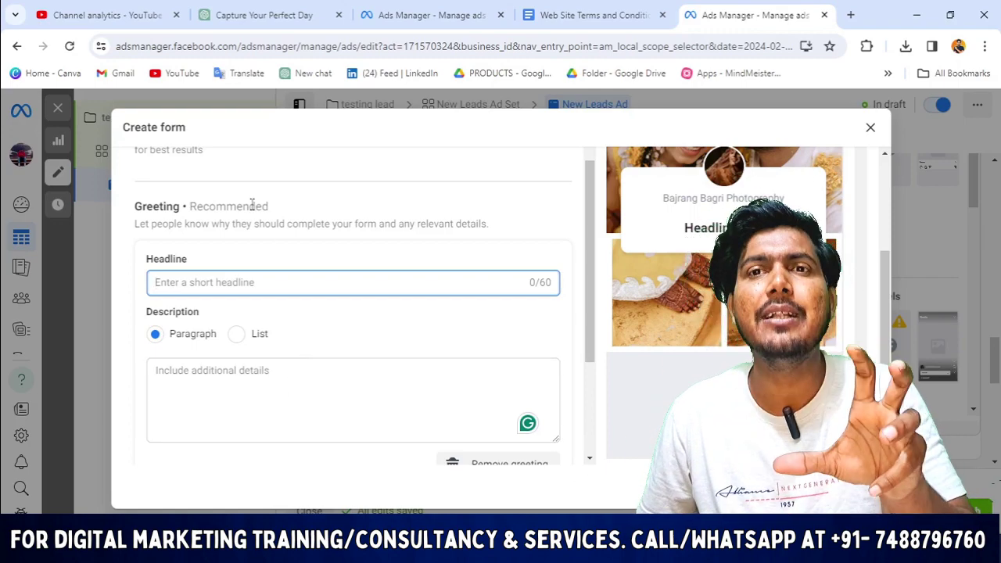
Copy ChatGPT's Title 1 wedding ad headline and switch back to the Ads Manager form.
click(266, 13)
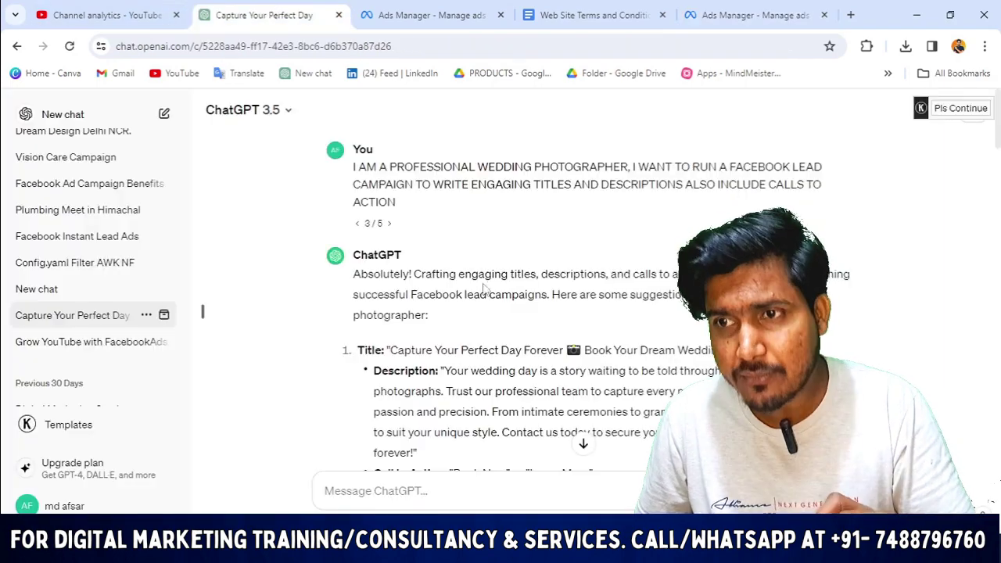
scroll(221, 230, down, 3)
scroll(467, 212, up, 3)
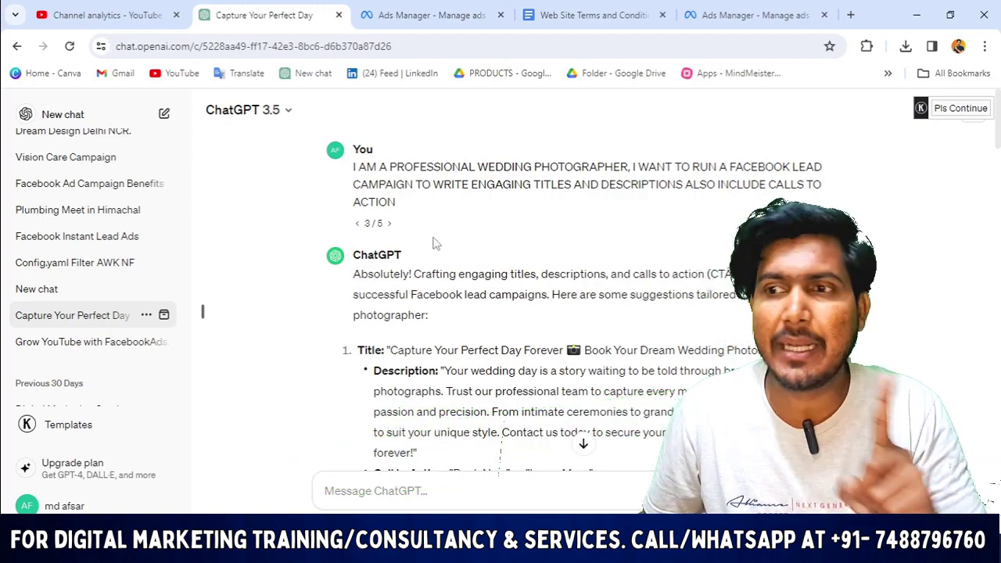
scroll(435, 244, down, 1)
scroll(426, 218, down, 1)
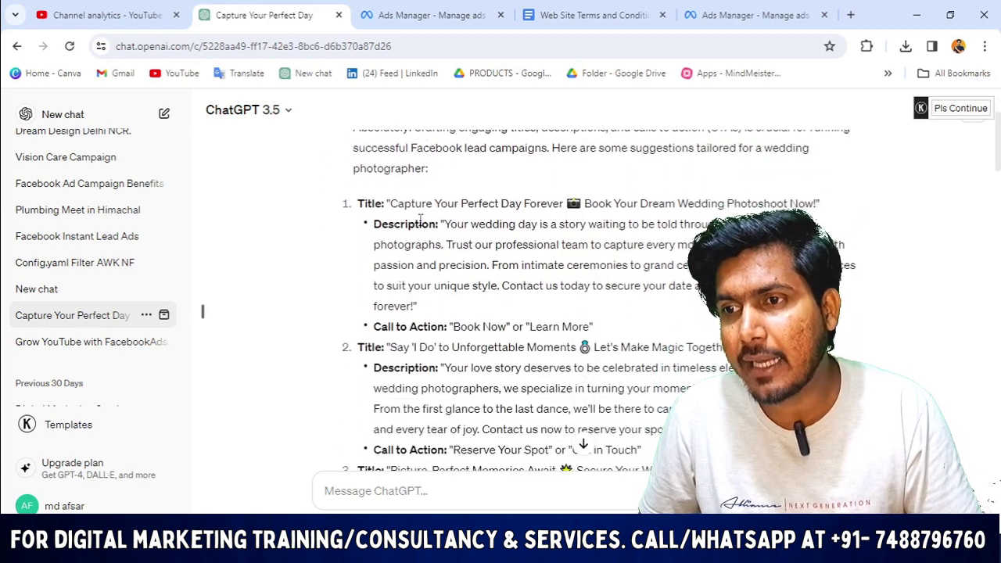
drag(398, 209, 661, 201)
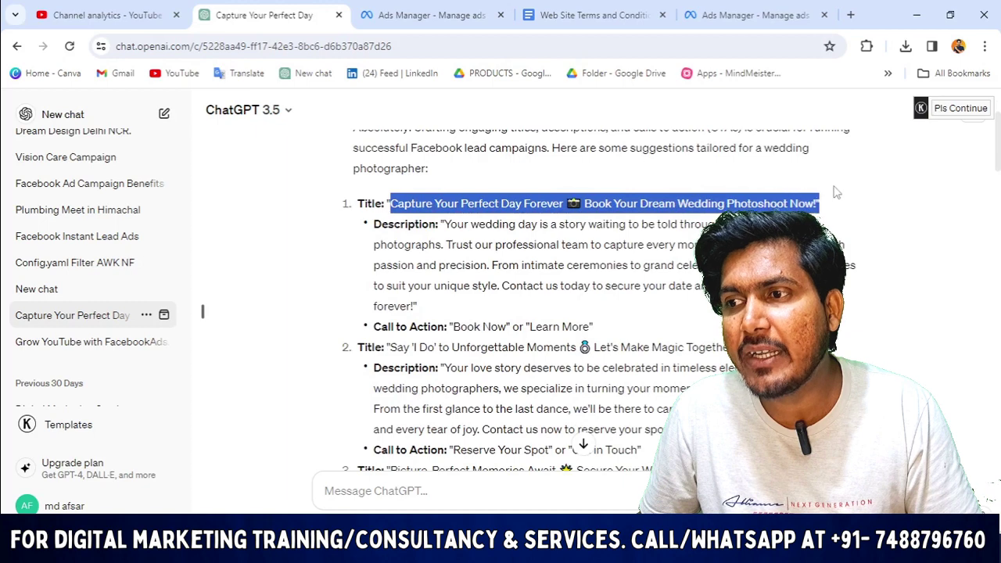
drag(835, 192, 389, 204)
click(854, 207)
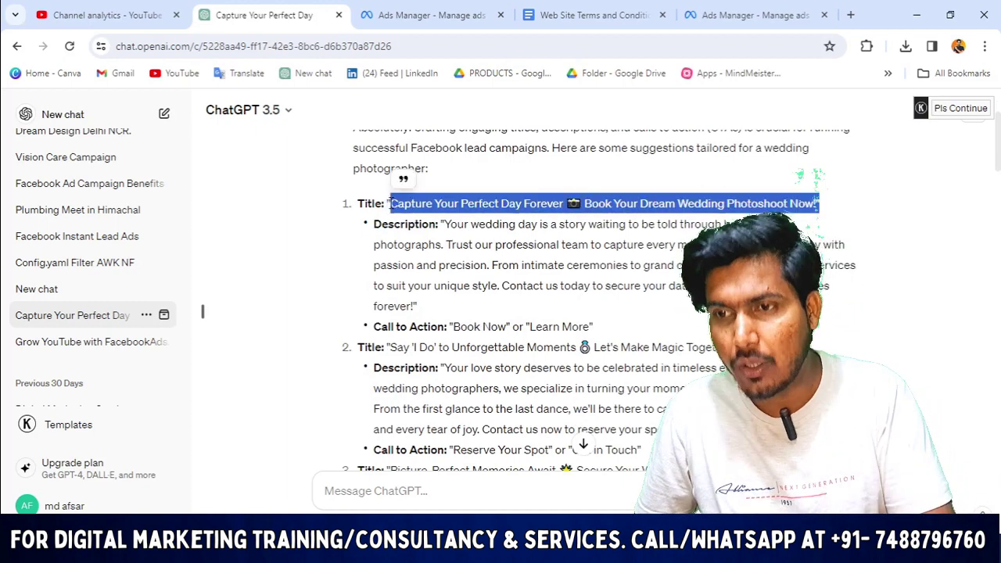
scroll(446, 281, down, 4)
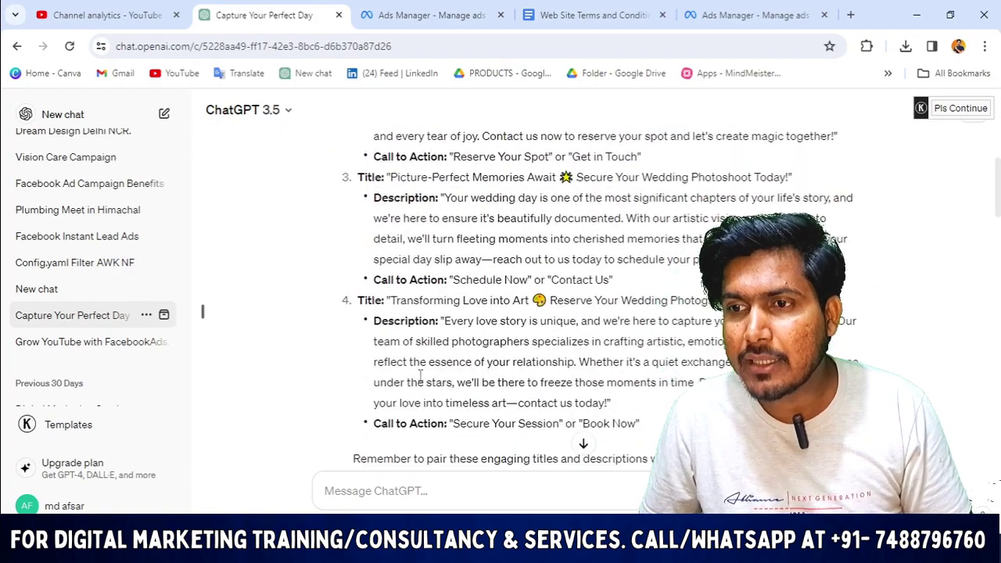
scroll(422, 377, down, 2)
scroll(429, 374, up, 5)
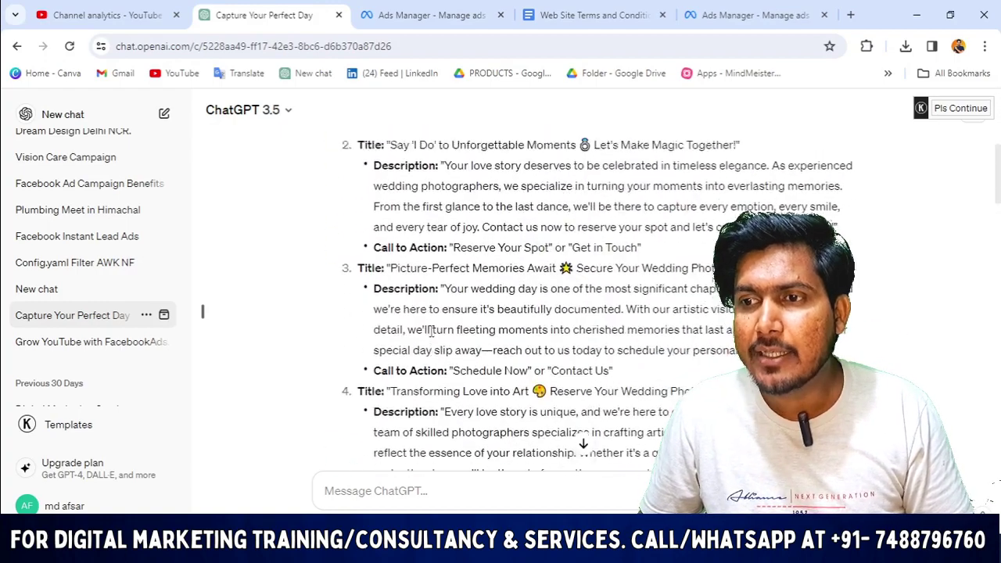
scroll(457, 303, down, 1)
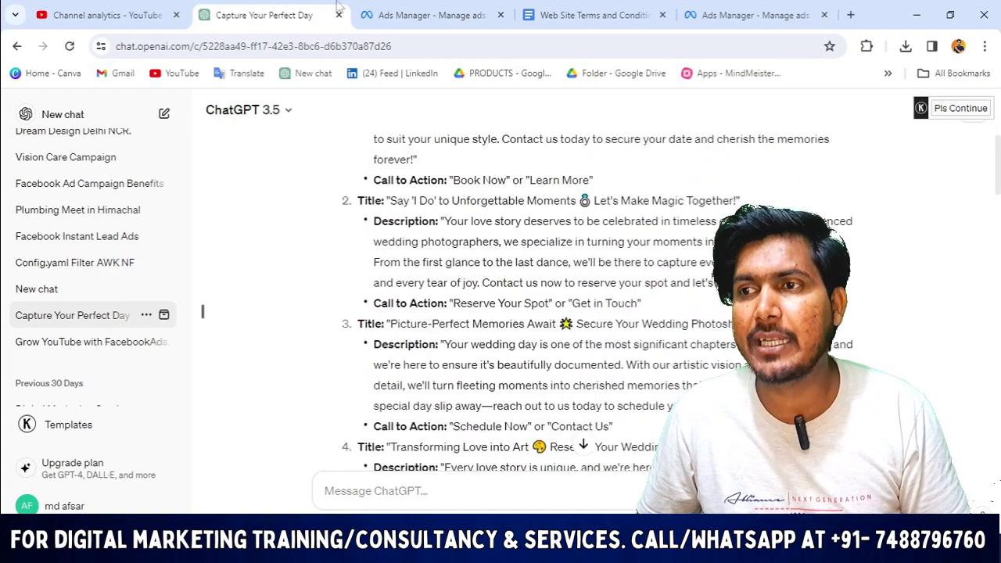
click(703, 8)
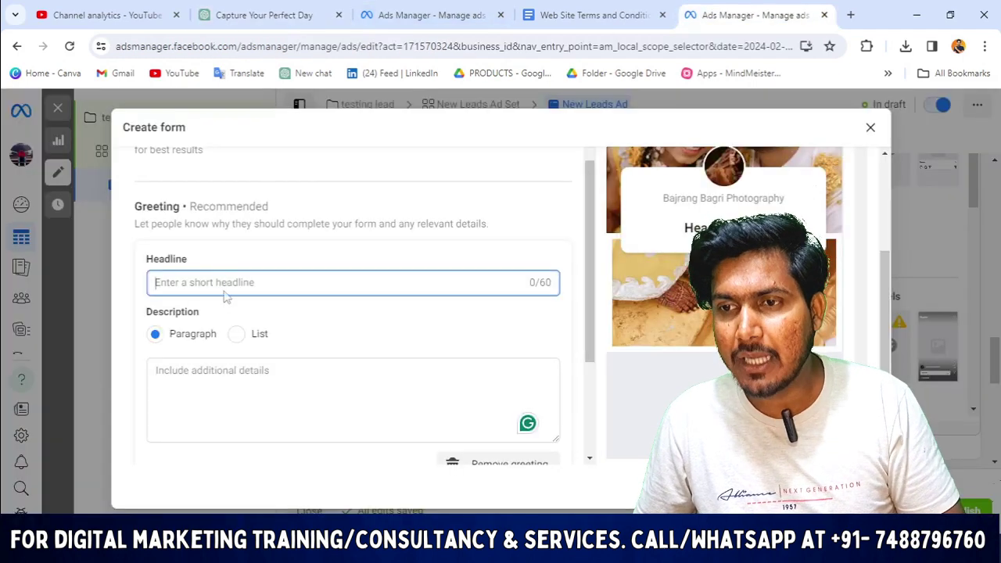
Paste 'Capture Your Perfect Day Forever 📷 Book Your Dream Wedding' as the greeting headline.
text(Capture Your Perfect Day Forever 📷 Book Your Dream Wedding)
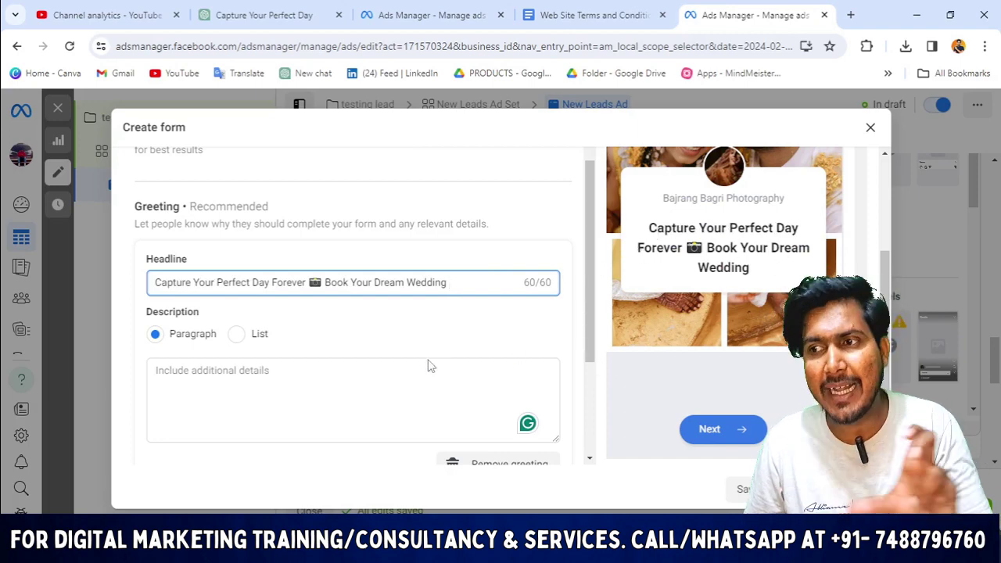
scroll(765, 287, up, 2)
scroll(334, 389, down, 2)
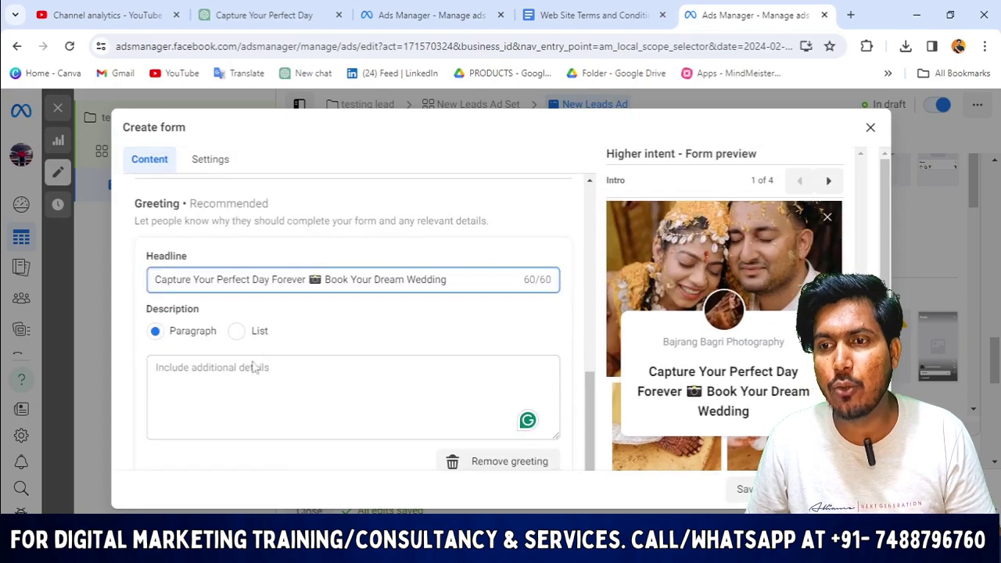
scroll(248, 368, down, 1)
click(250, 12)
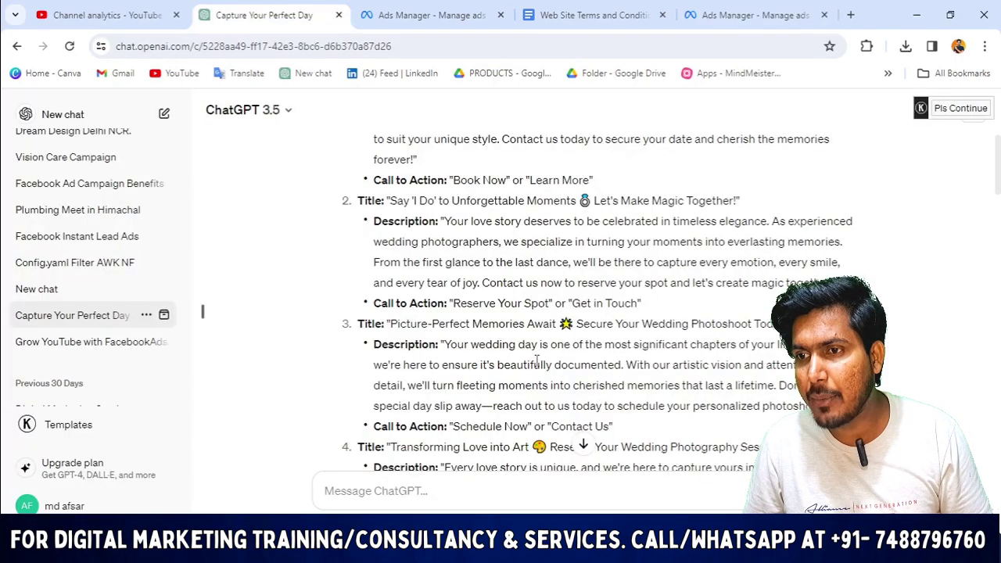
Copy the Title 1 wedding-shoot description from ChatGPT and return to Ads Manager.
scroll(383, 320, up, 1)
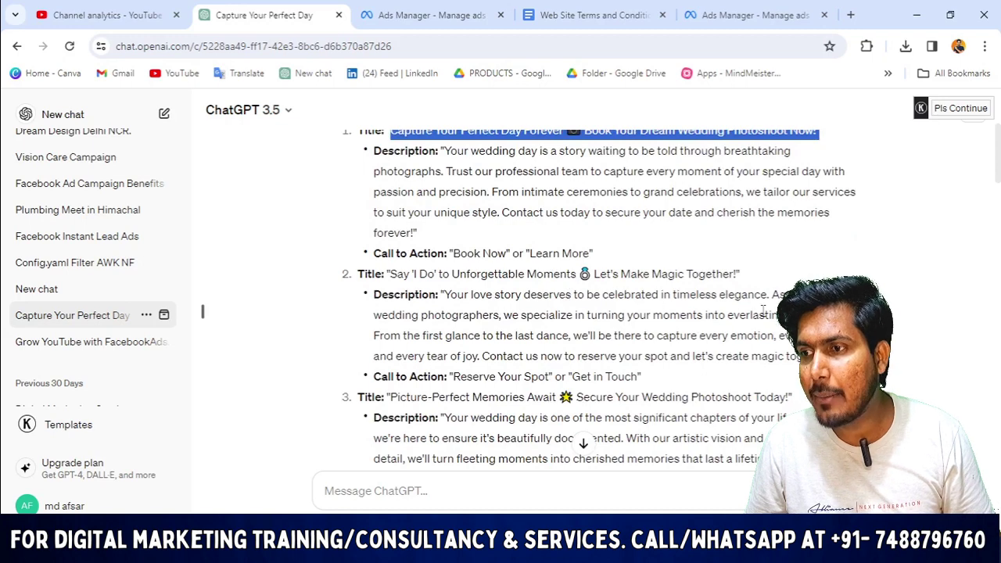
scroll(656, 336, up, 1)
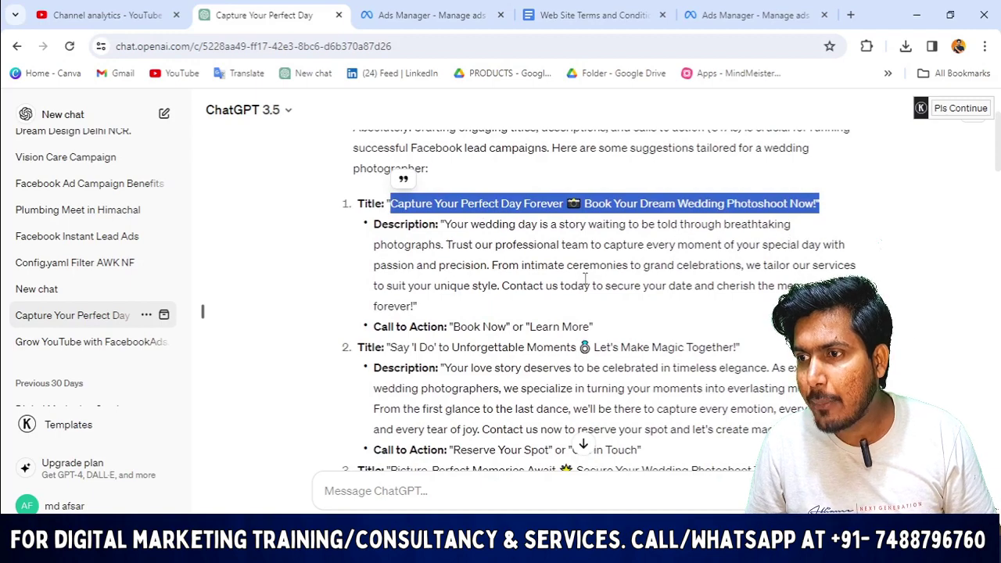
scroll(579, 297, down, 4)
scroll(569, 314, up, 1)
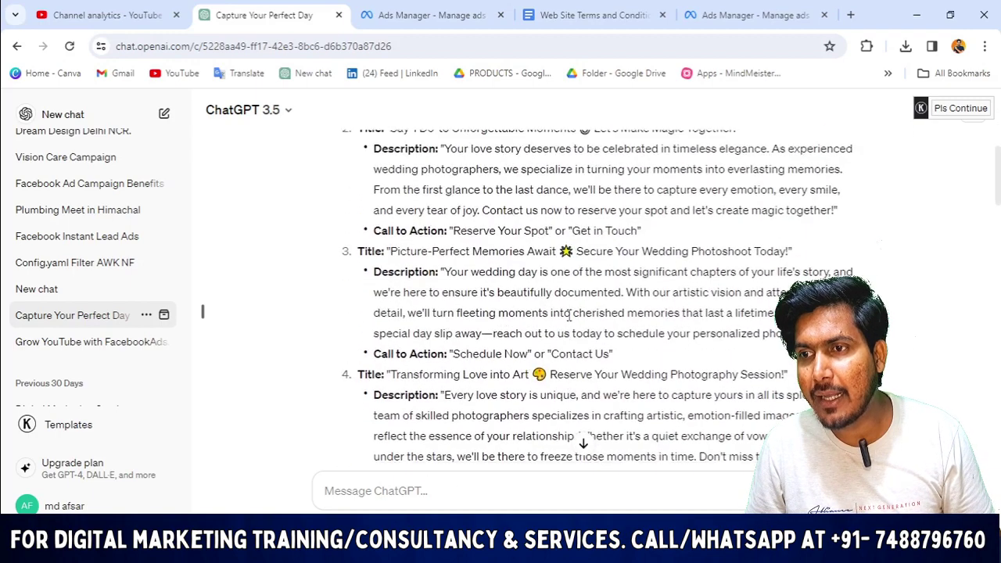
scroll(568, 314, up, 3)
drag(443, 224, 861, 307)
key(ctrl+c)
click(751, 15)
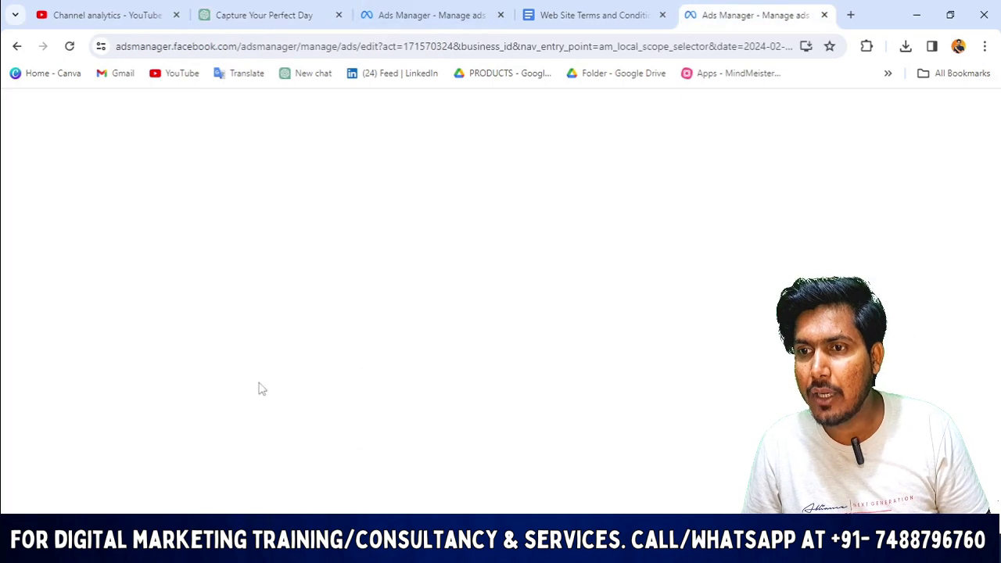
Paste the wedding paragraph into the greeting description and add an 'Inquire now' line with the contact number.
key(ctrl+v)
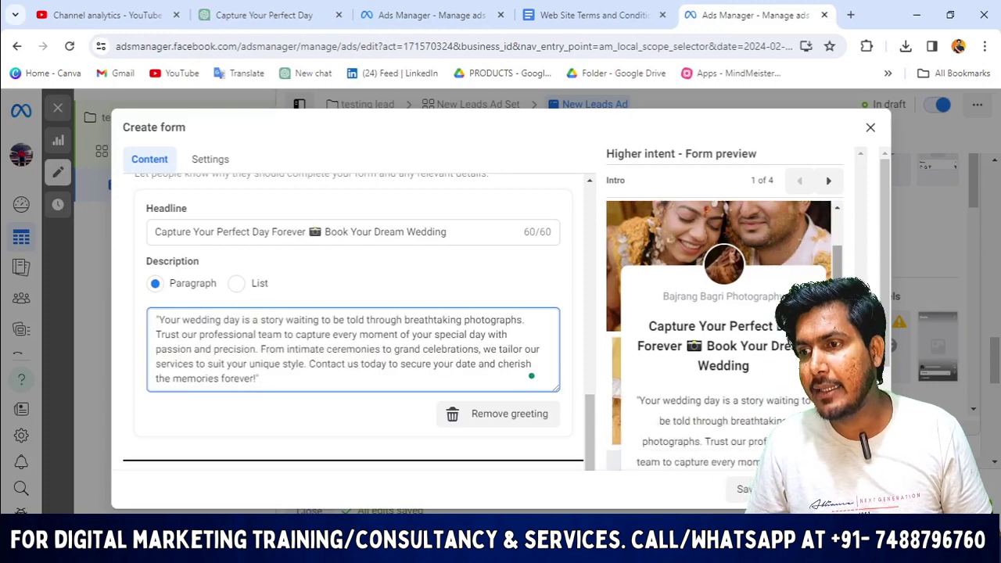
scroll(352, 329, down, 3)
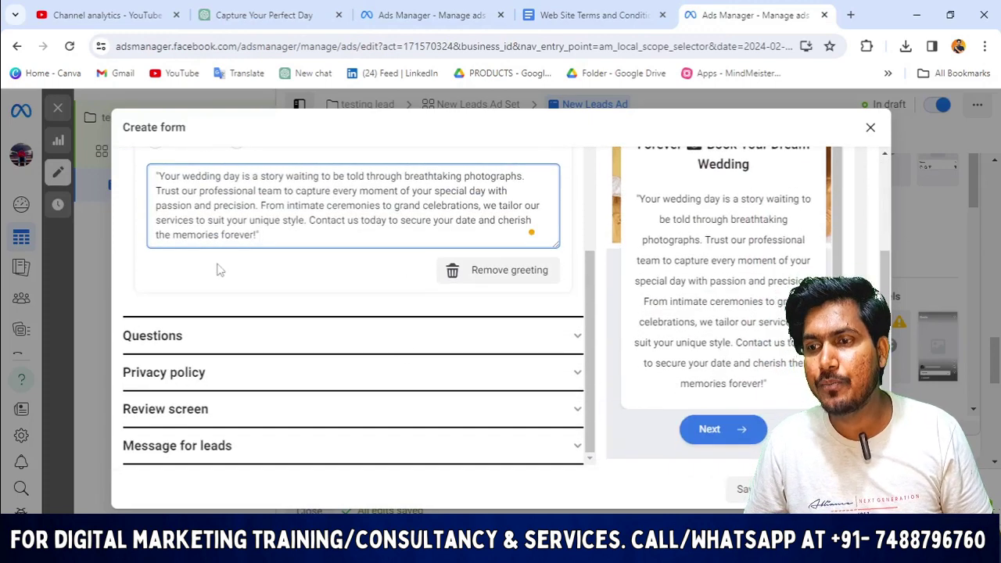
key(BackSpace)
key(Return)
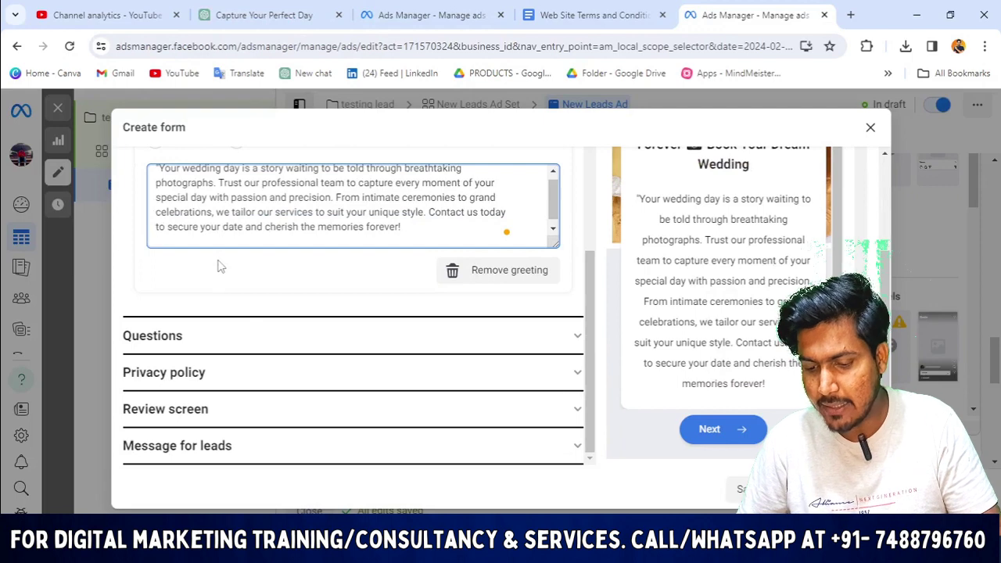
text(Inqu)
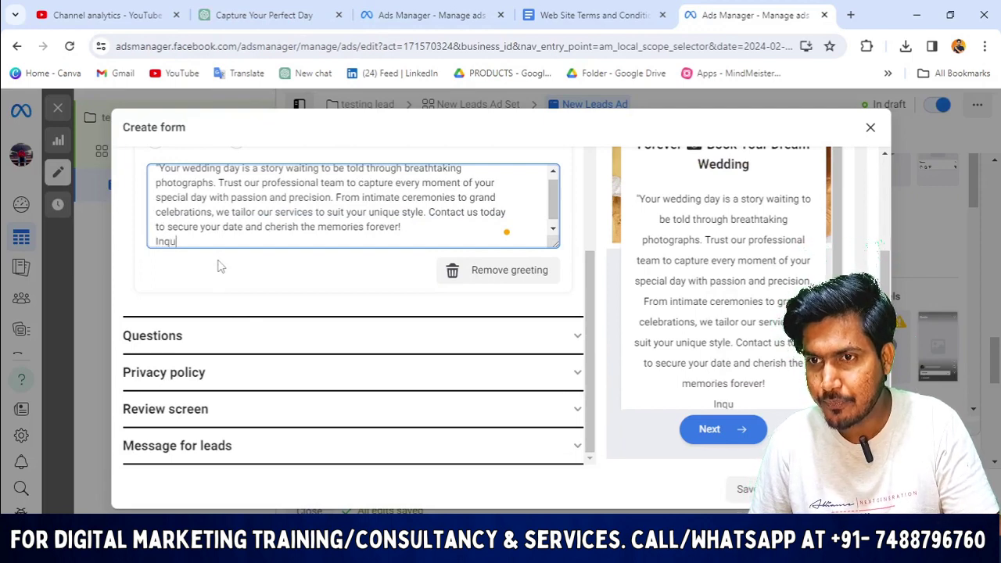
text(ire n)
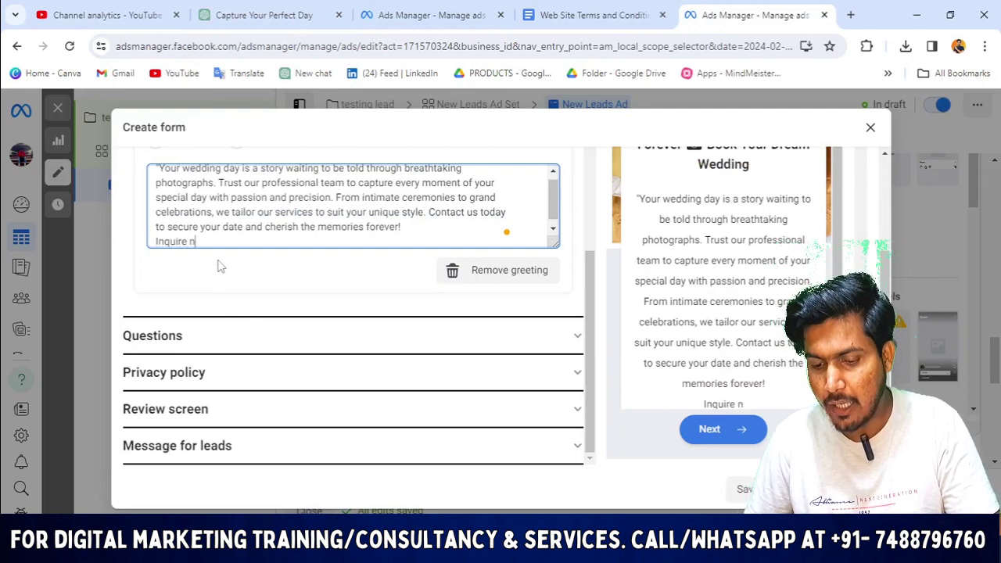
text(ow -)
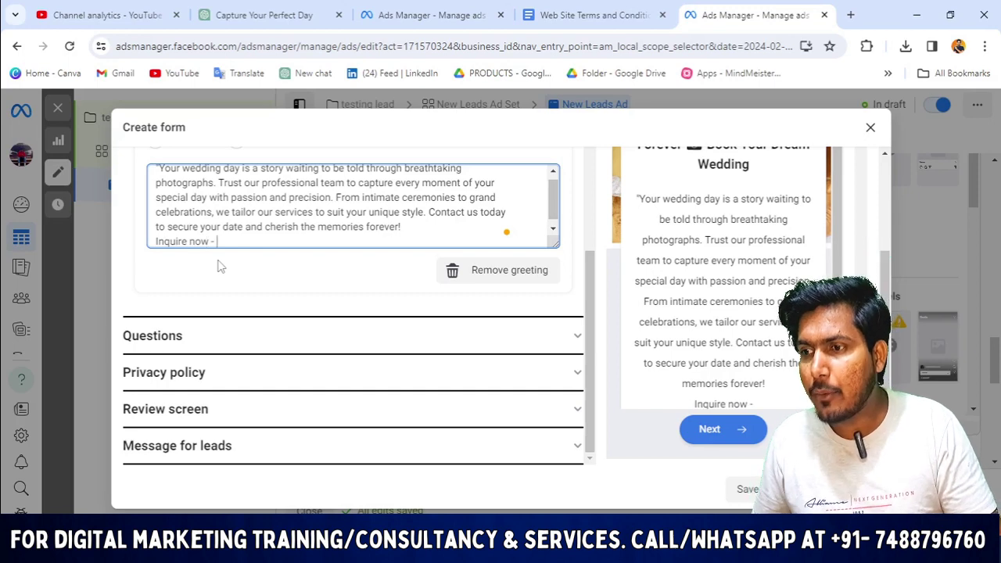
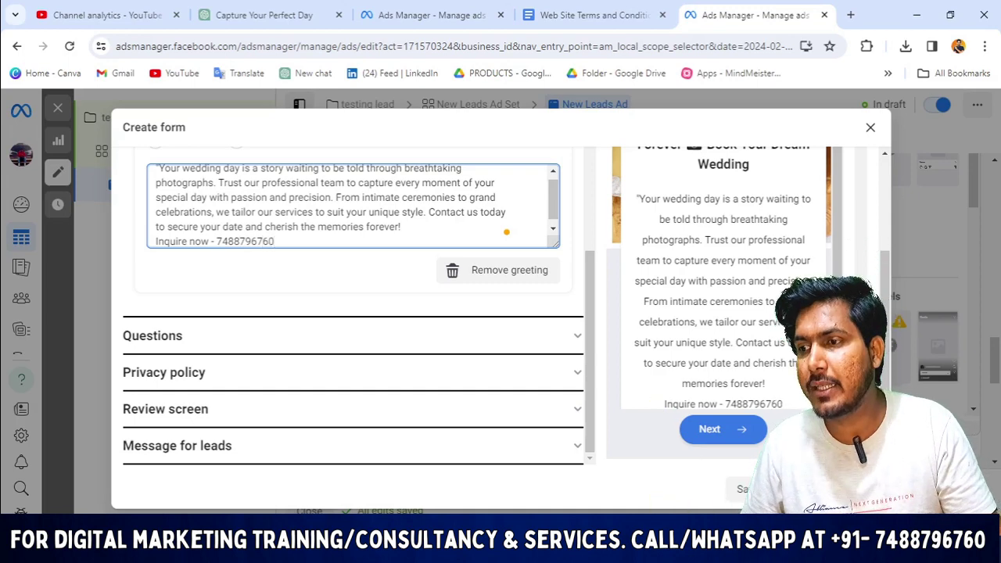
Check the description and its Inquire now line in the form preview.
scroll(700, 313, up, 5)
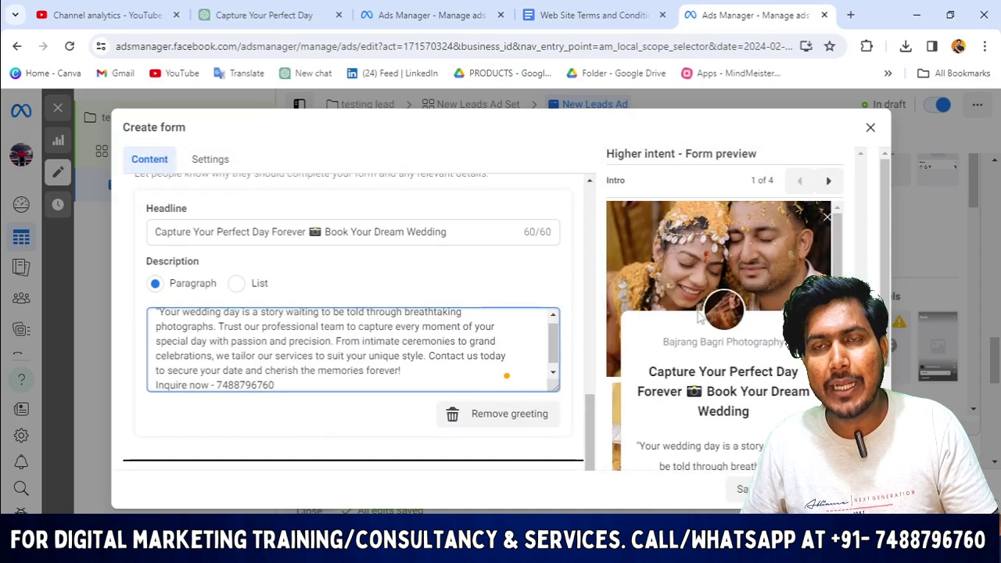
scroll(768, 291, down, 2)
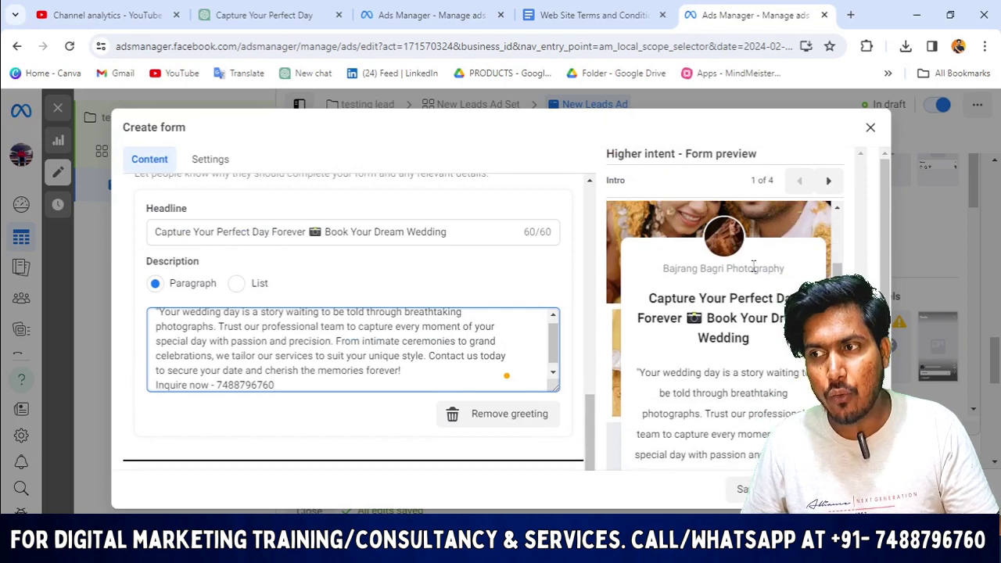
drag(787, 269, 663, 284)
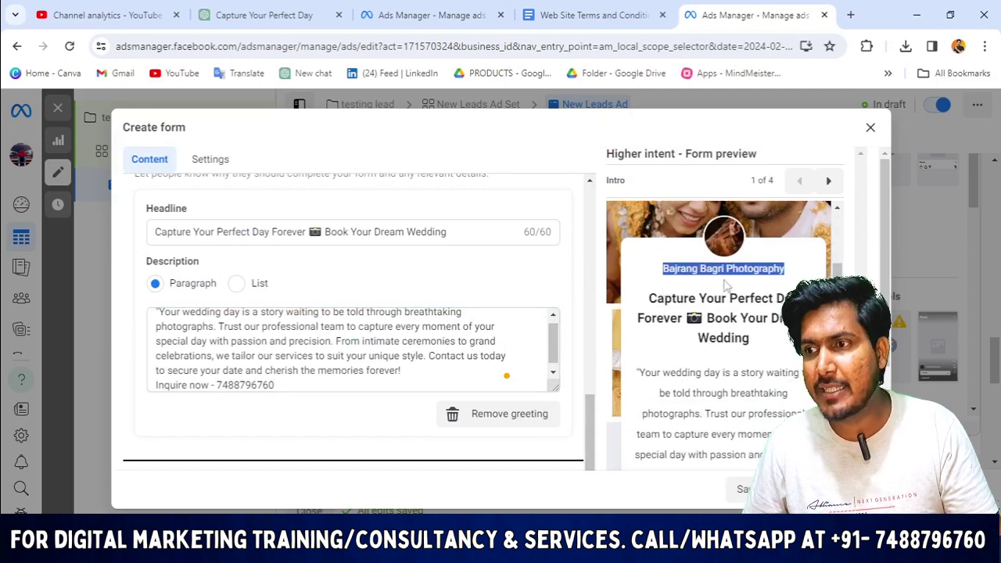
scroll(726, 311, down, 1)
scroll(728, 311, down, 5)
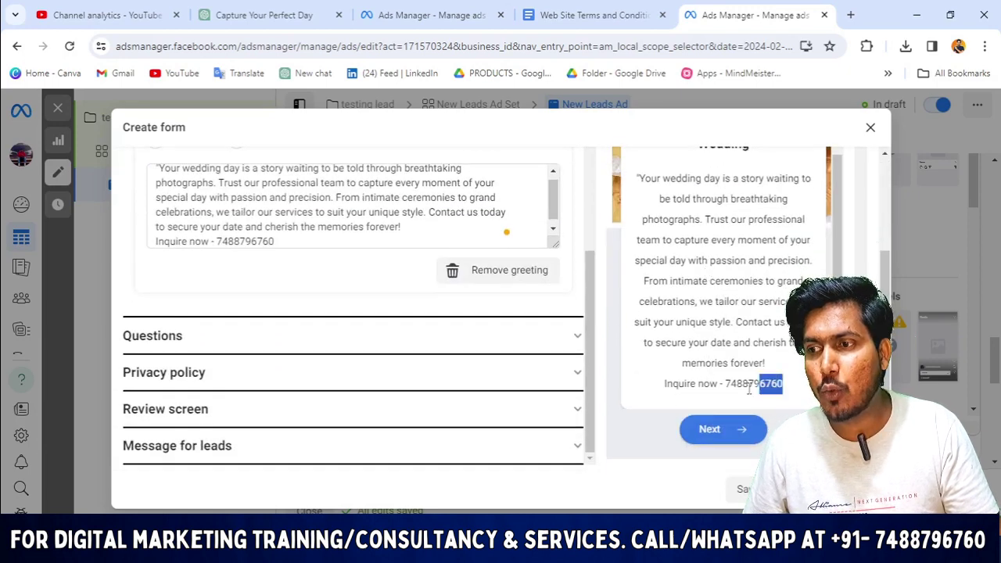
drag(749, 390, 646, 402)
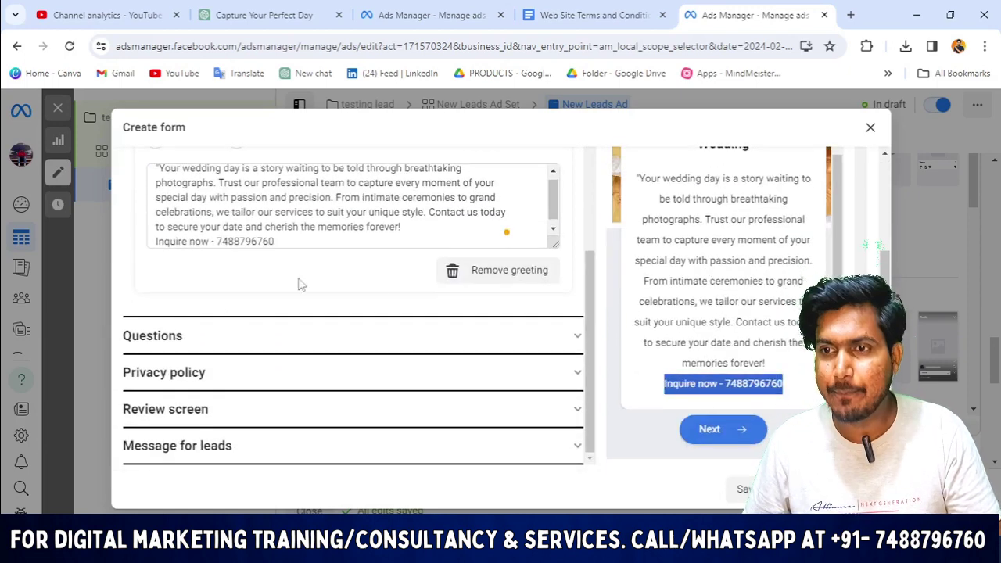
scroll(297, 284, up, 3)
scroll(297, 258, up, 5)
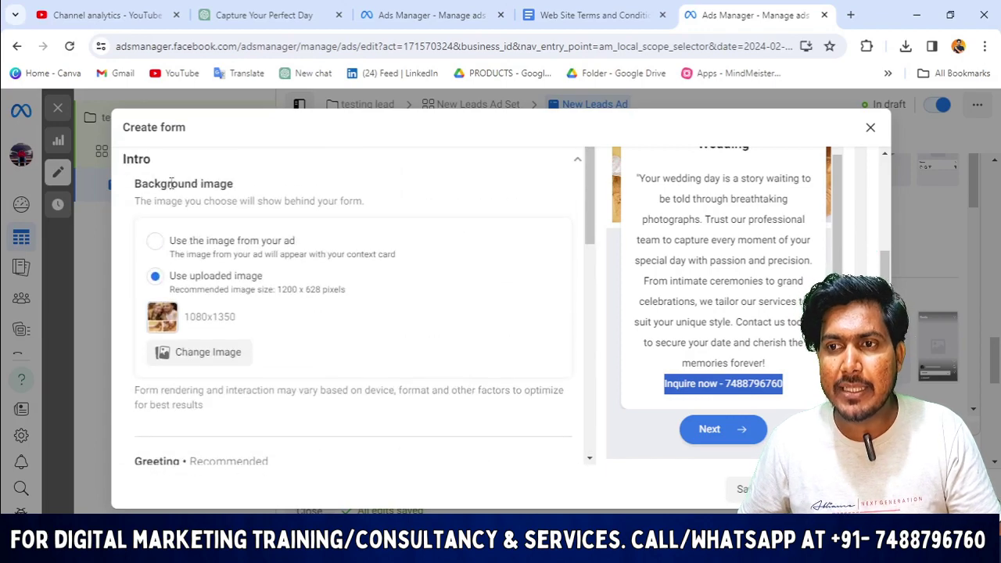
scroll(289, 239, up, 3)
scroll(234, 317, down, 1)
scroll(235, 317, down, 5)
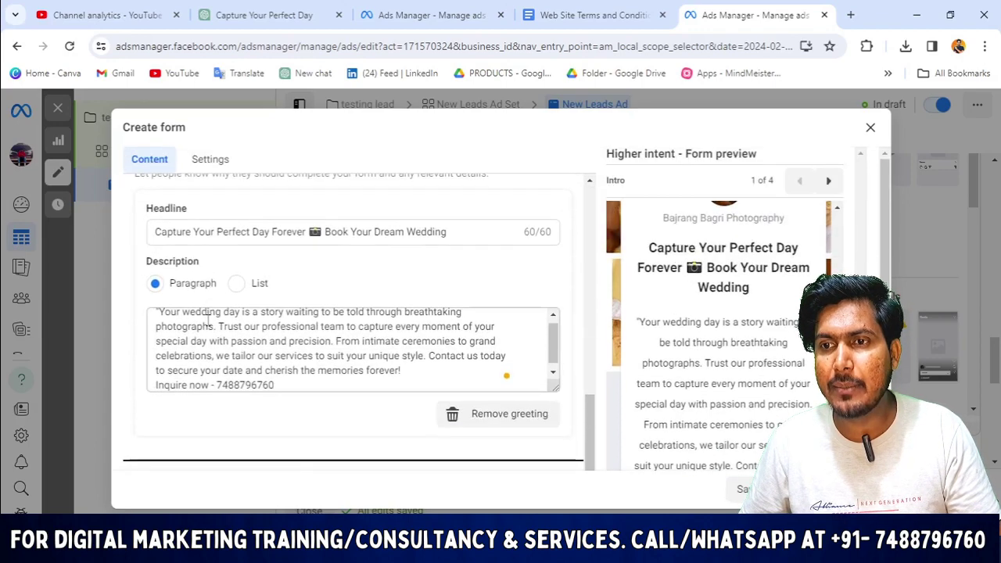
scroll(278, 349, down, 1)
scroll(278, 350, down, 2)
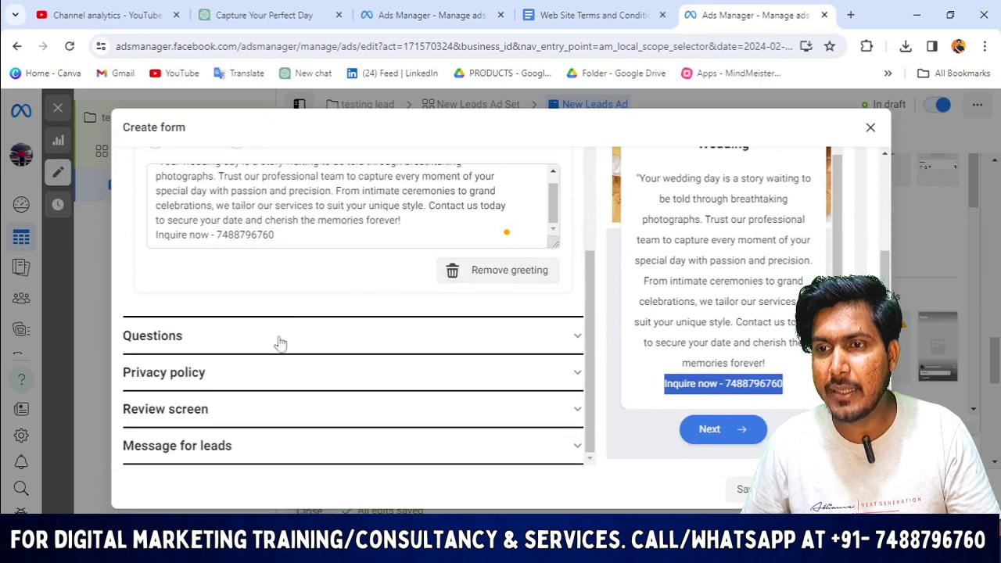
Expand the form's Questions section to show the Email and Full name prefill questions.
click(577, 340)
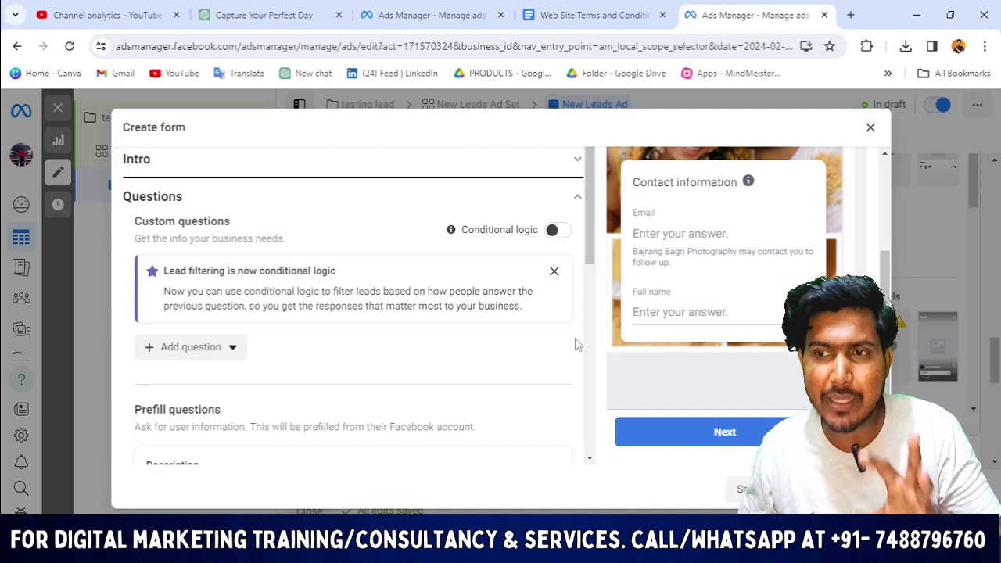
scroll(284, 297, up, 3)
scroll(262, 328, down, 5)
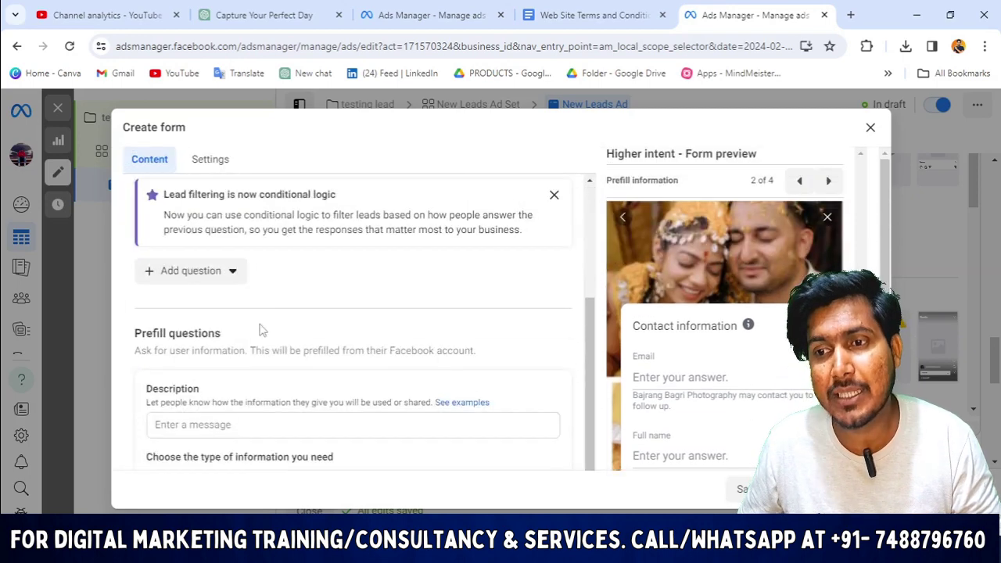
scroll(266, 250, down, 1)
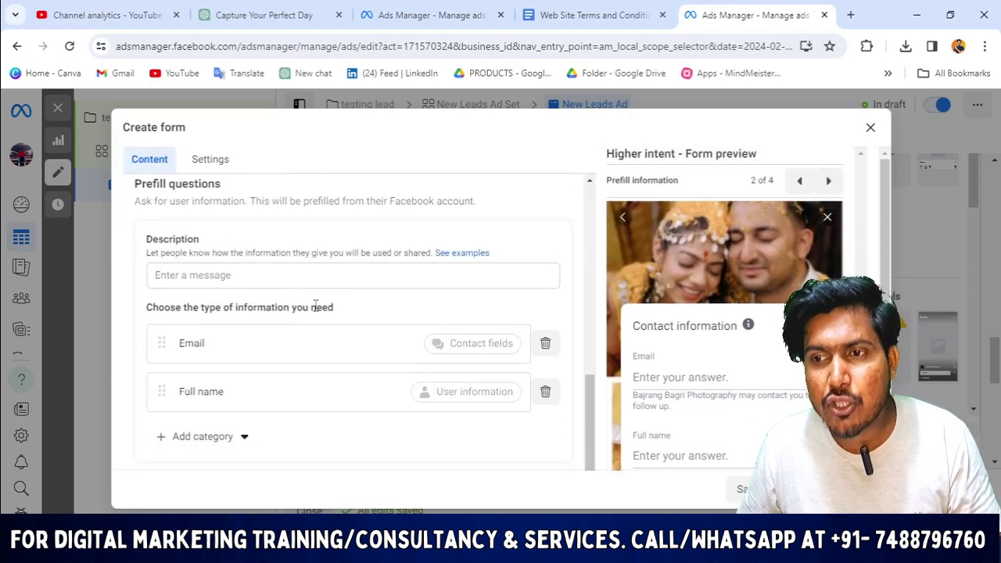
scroll(315, 306, down, 1)
scroll(313, 297, up, 1)
scroll(315, 294, up, 1)
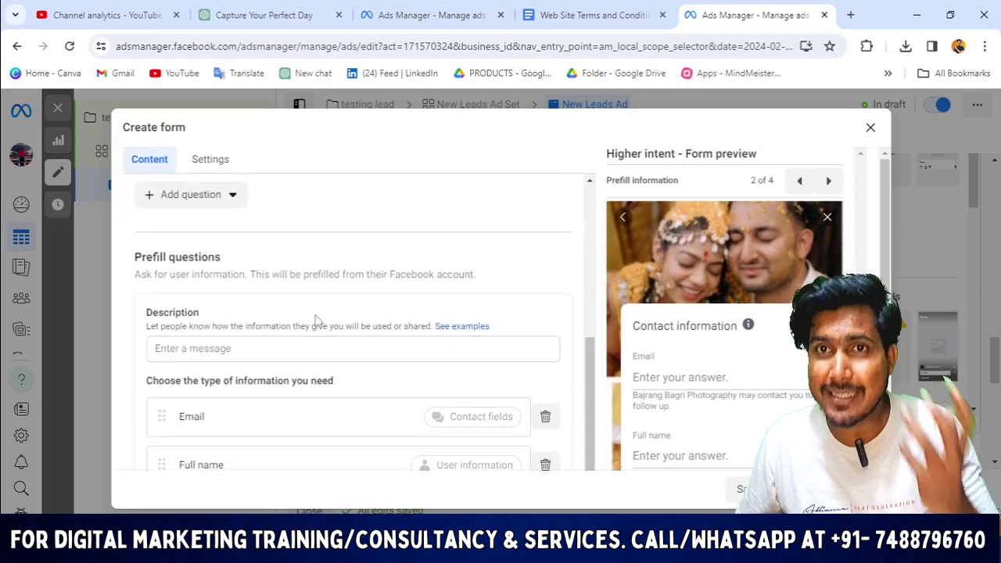
scroll(371, 377, down, 2)
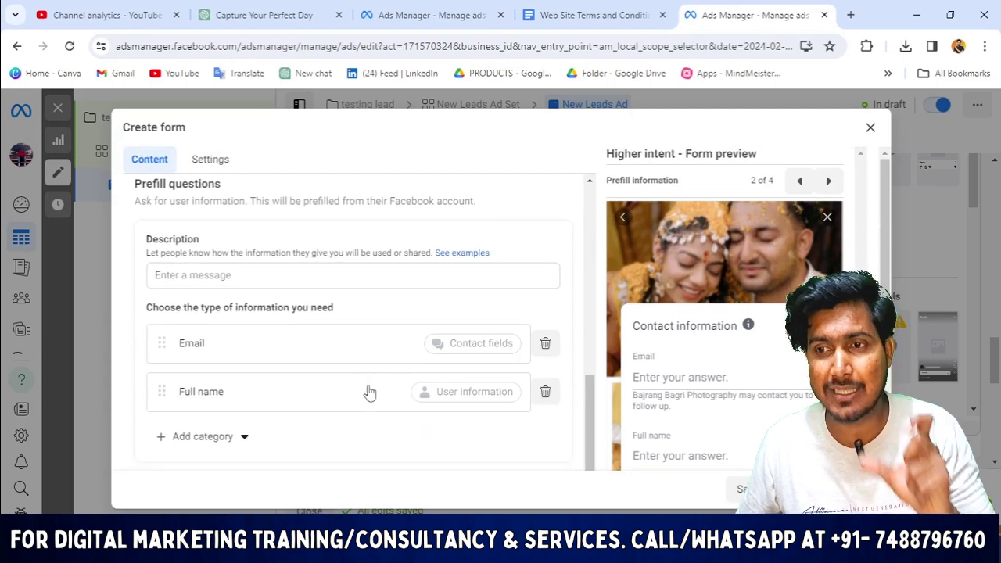
scroll(219, 281, up, 1)
scroll(231, 312, up, 2)
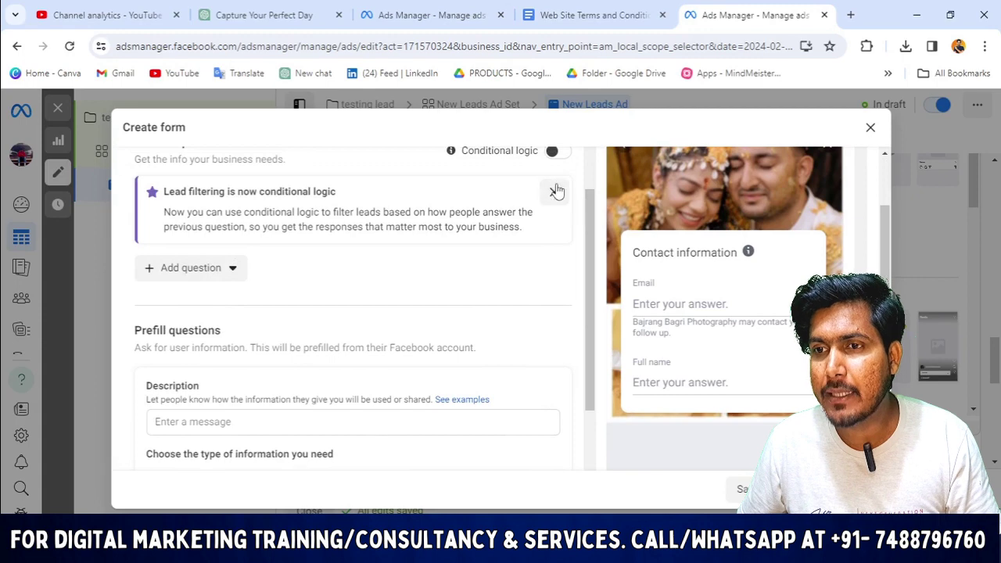
Dismiss the Lead filtering announcement banner.
click(552, 191)
scroll(203, 234, up, 1)
scroll(250, 257, down, 1)
scroll(251, 257, down, 1)
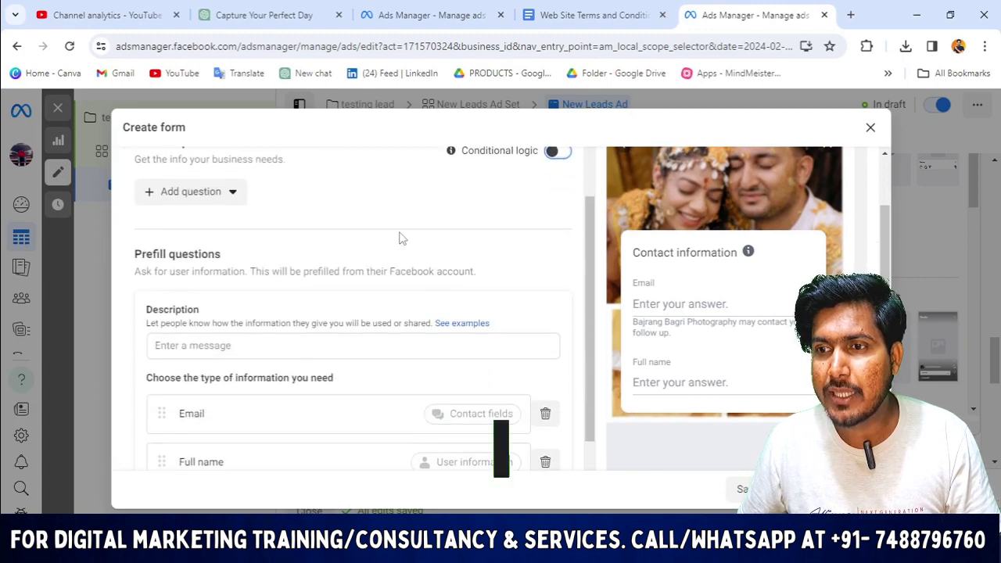
scroll(400, 237, up, 2)
scroll(228, 267, down, 2)
scroll(228, 267, down, 1)
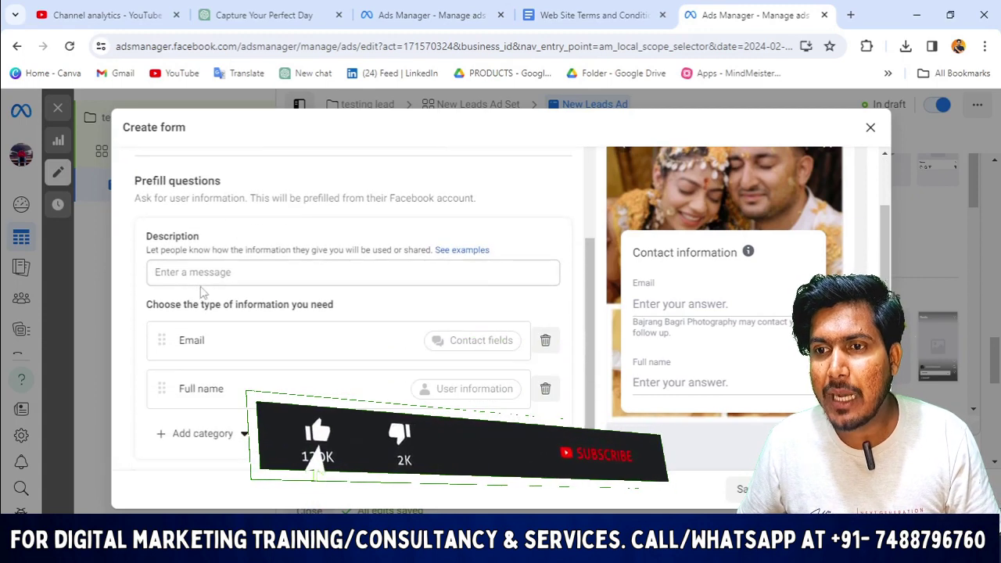
Add Phone number from Contact fields as a prefill question.
scroll(188, 281, down, 1)
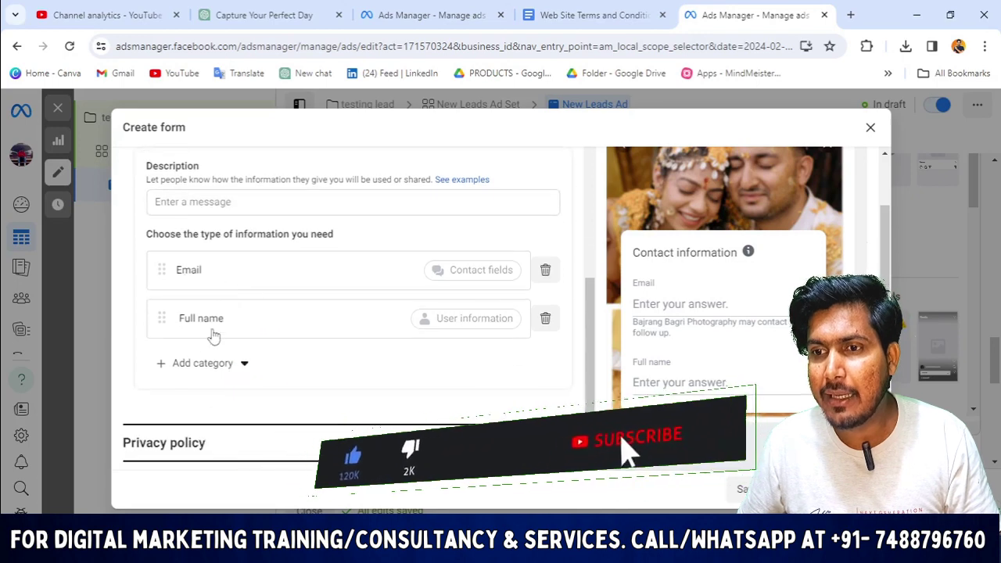
click(231, 364)
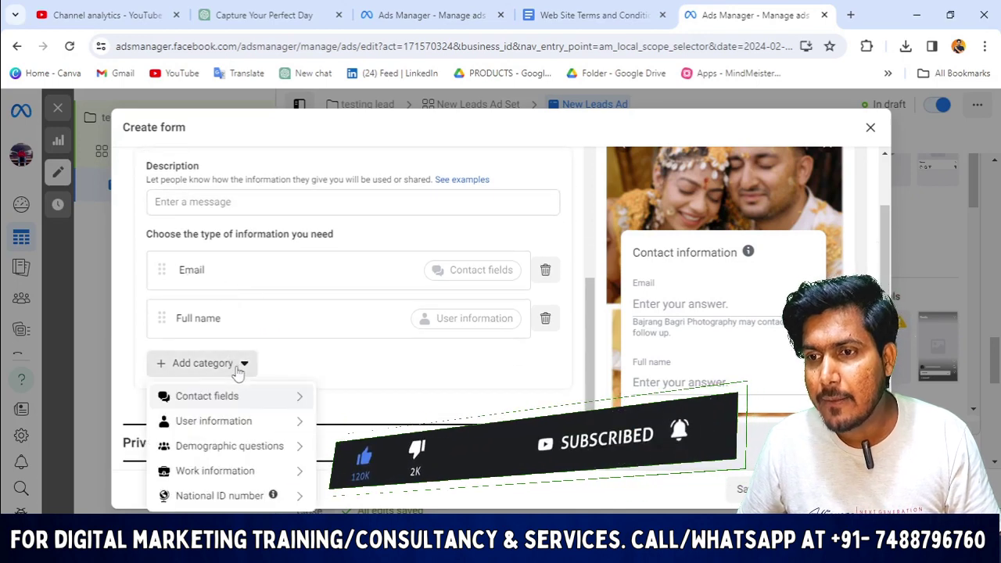
scroll(237, 376, down, 2)
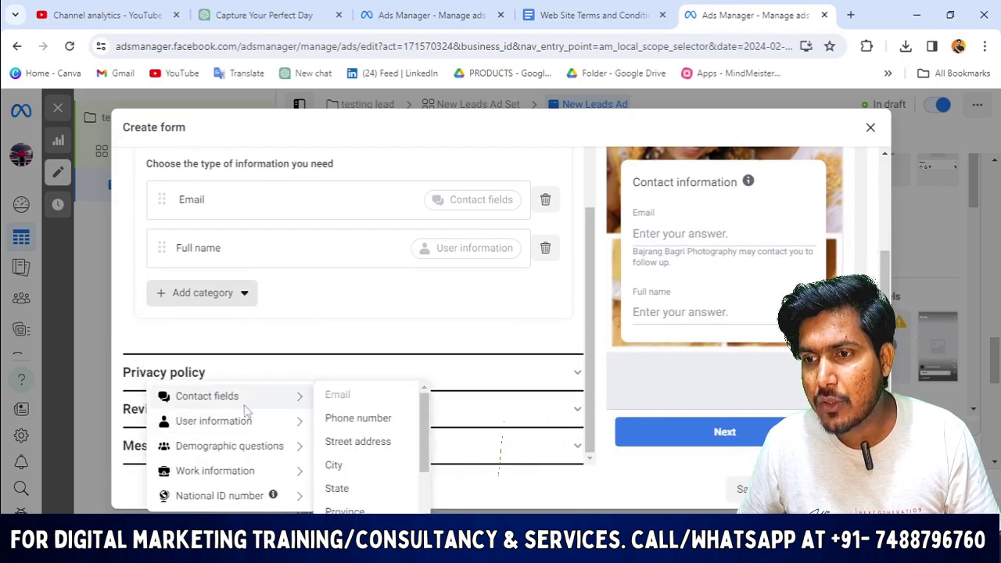
scroll(412, 373, up, 2)
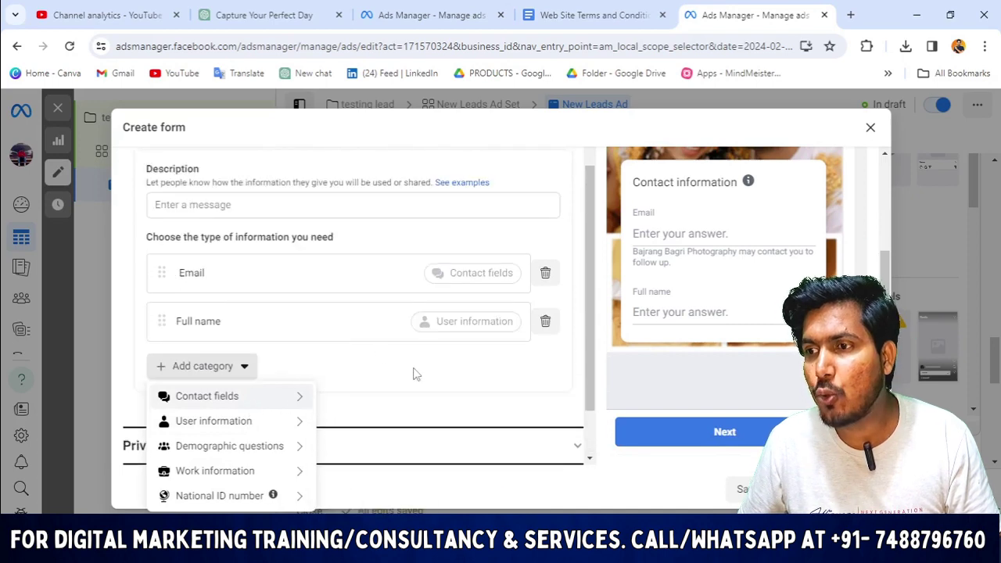
click(413, 373)
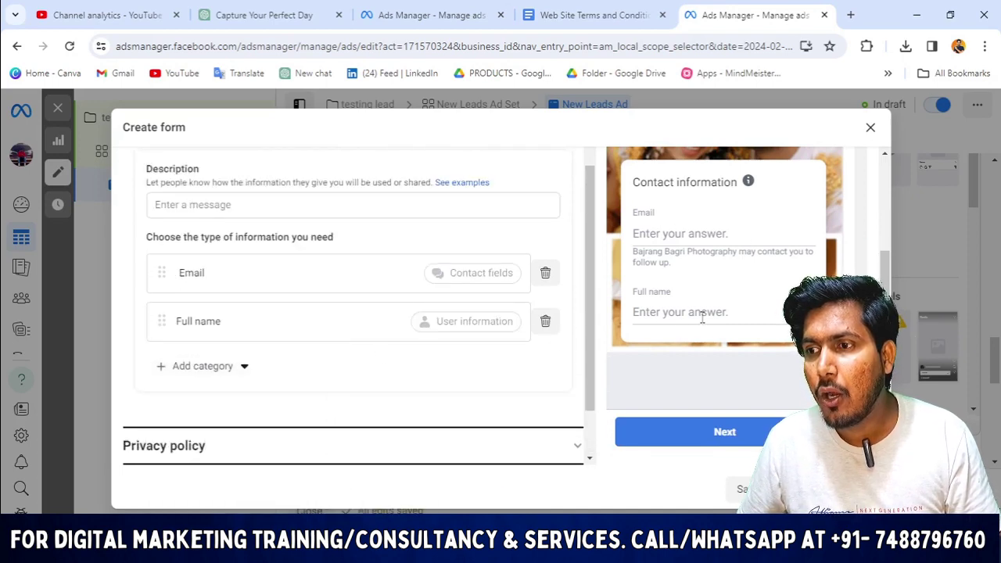
click(192, 372)
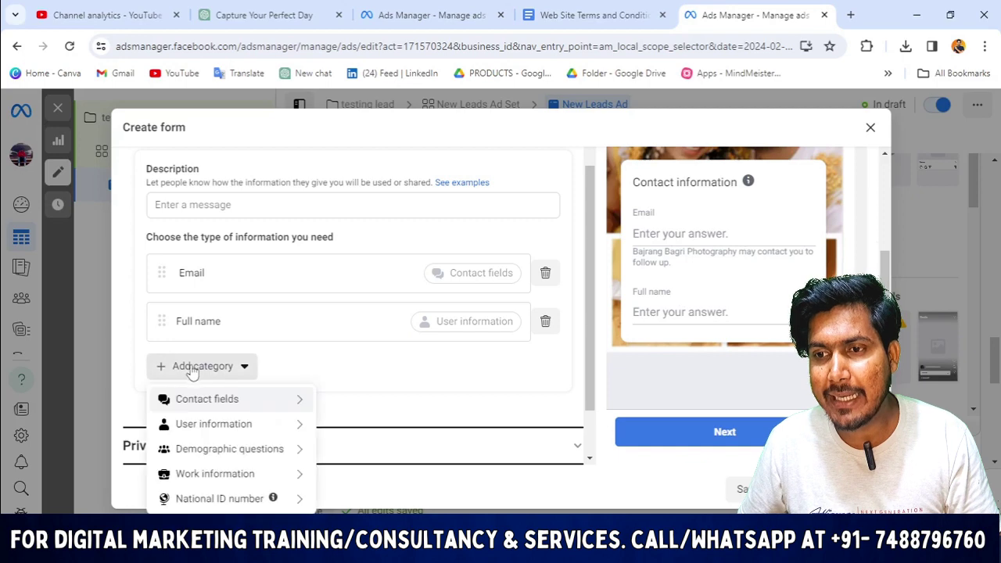
mouse_move(254, 401)
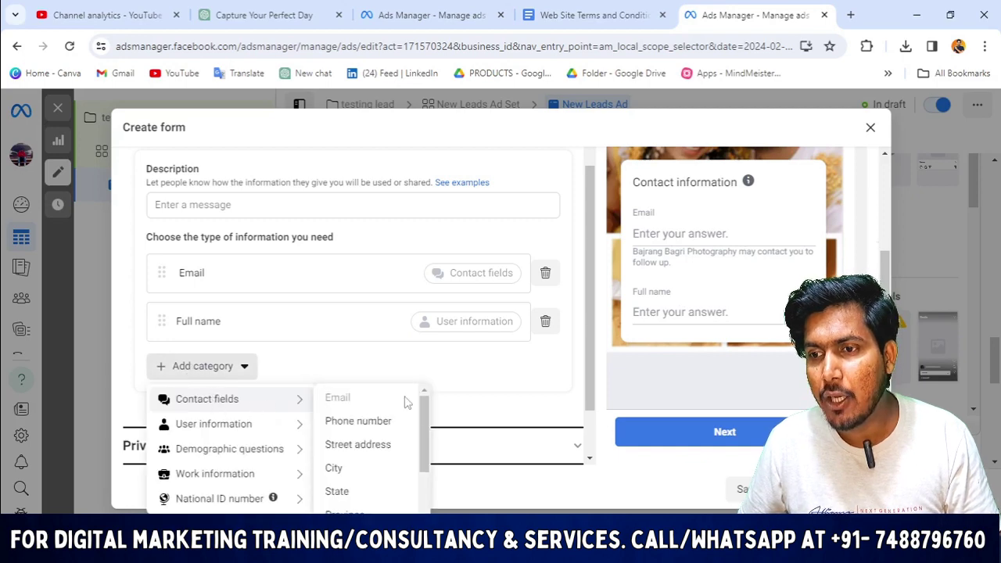
click(380, 429)
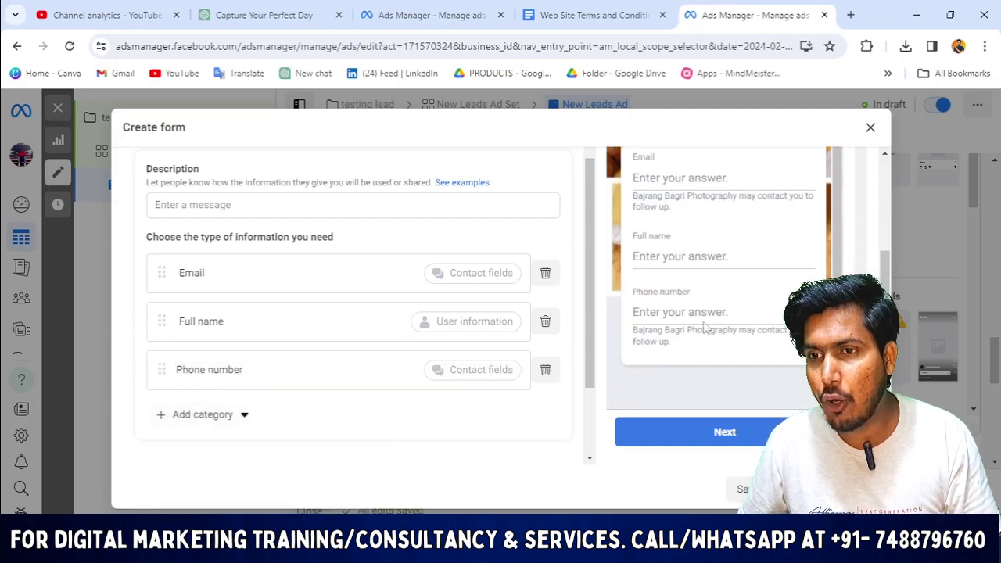
Add City from Contact fields as another prefill question.
click(219, 415)
mouse_move(289, 381)
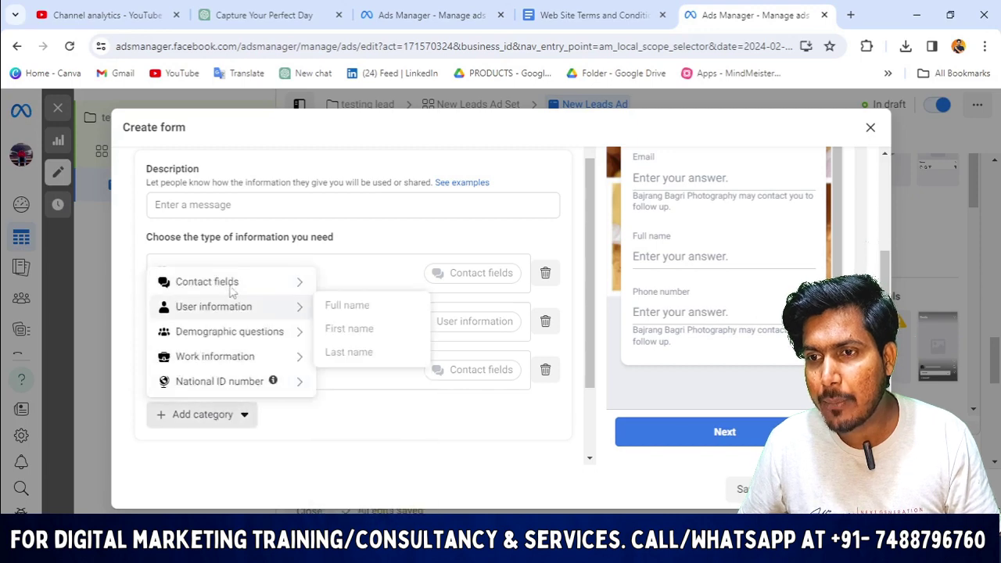
mouse_move(266, 281)
click(351, 354)
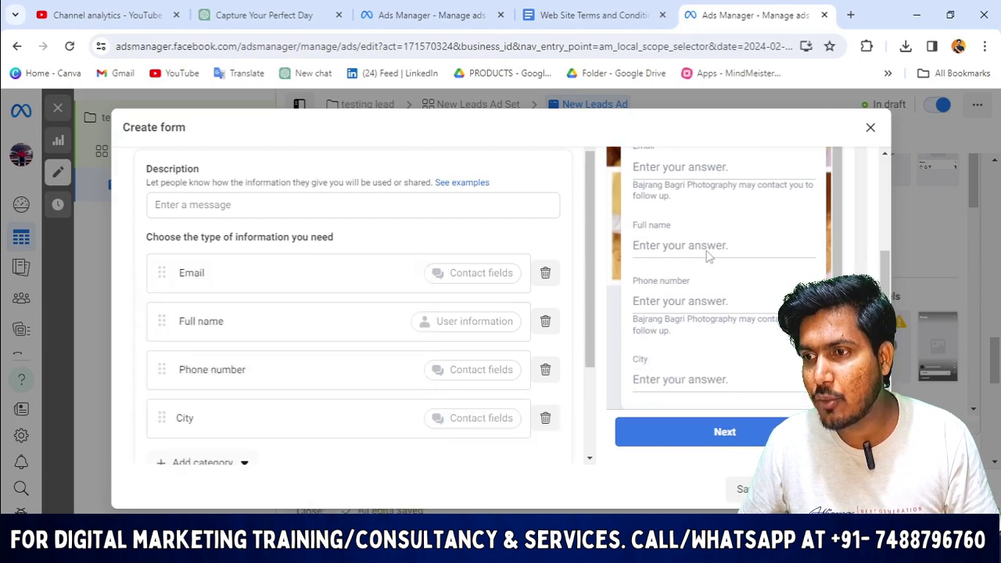
scroll(196, 438, down, 2)
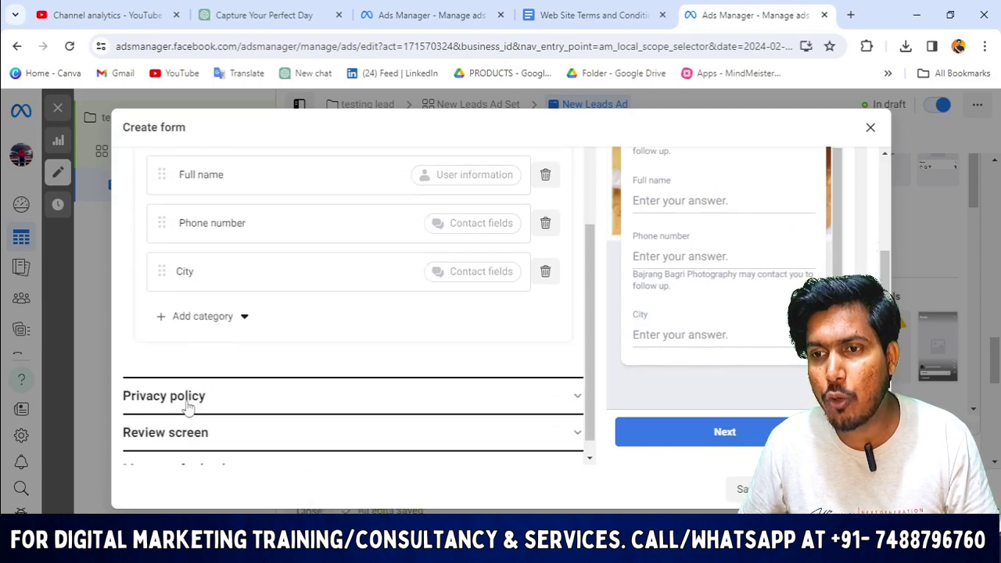
click(205, 319)
mouse_move(196, 344)
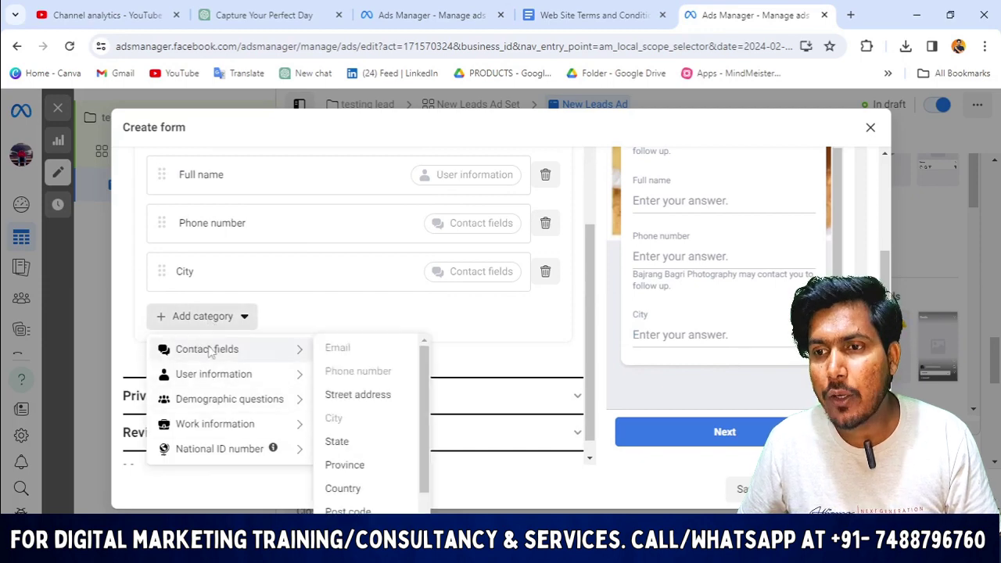
mouse_move(199, 378)
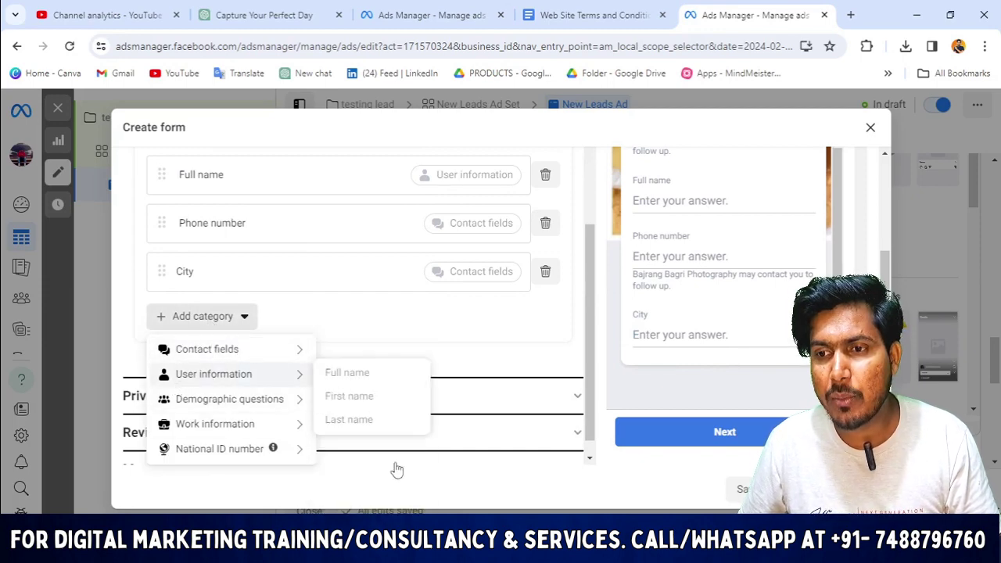
mouse_move(206, 437)
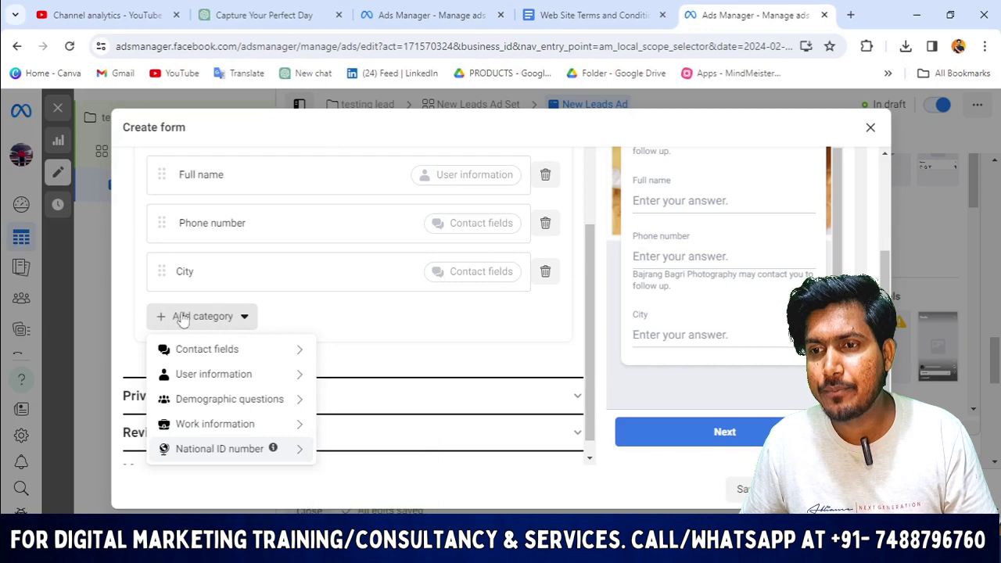
Dismiss the field category list without adding a new prefill field.
click(212, 325)
click(216, 317)
scroll(239, 284, up, 2)
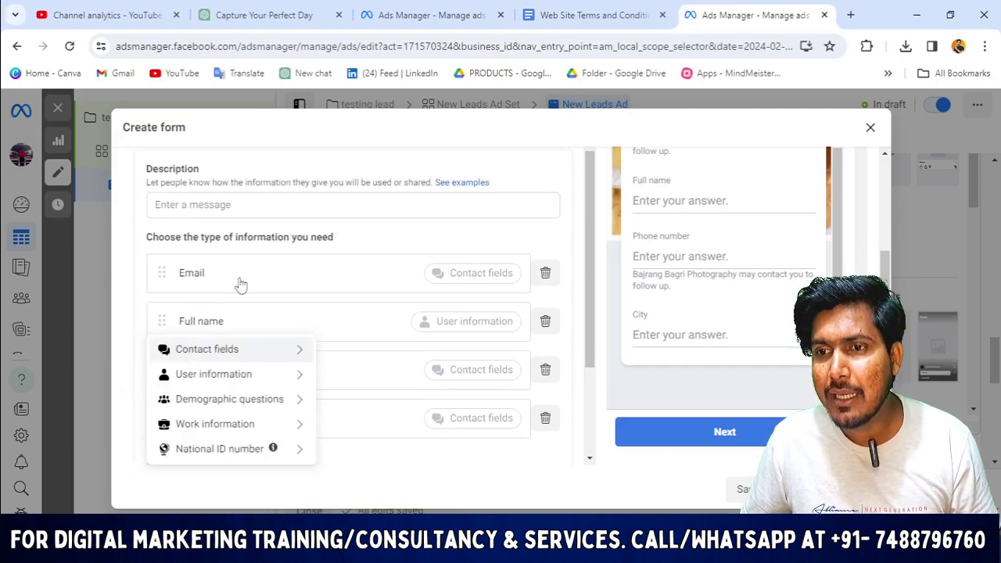
click(368, 232)
scroll(226, 345, down, 2)
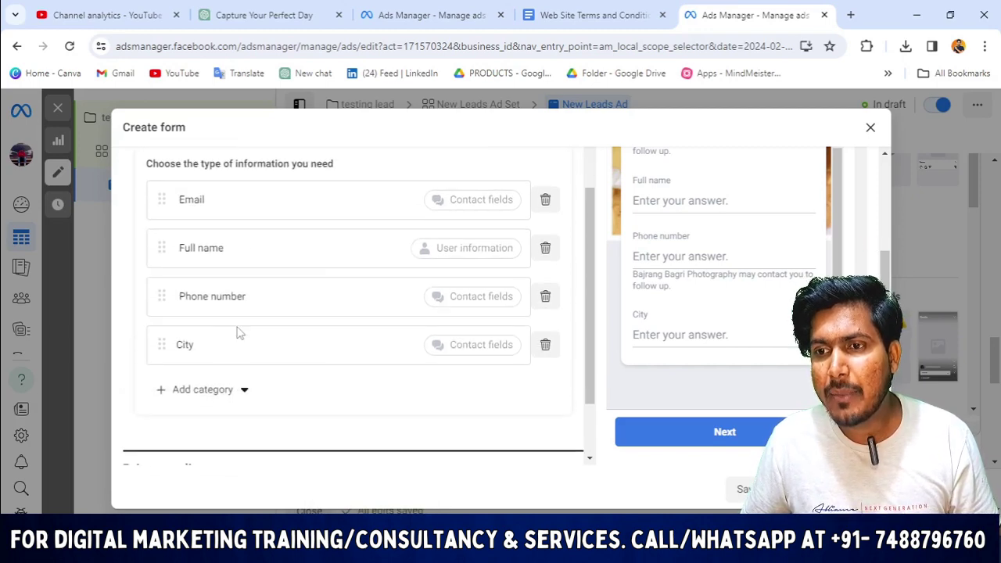
scroll(733, 333, up, 1)
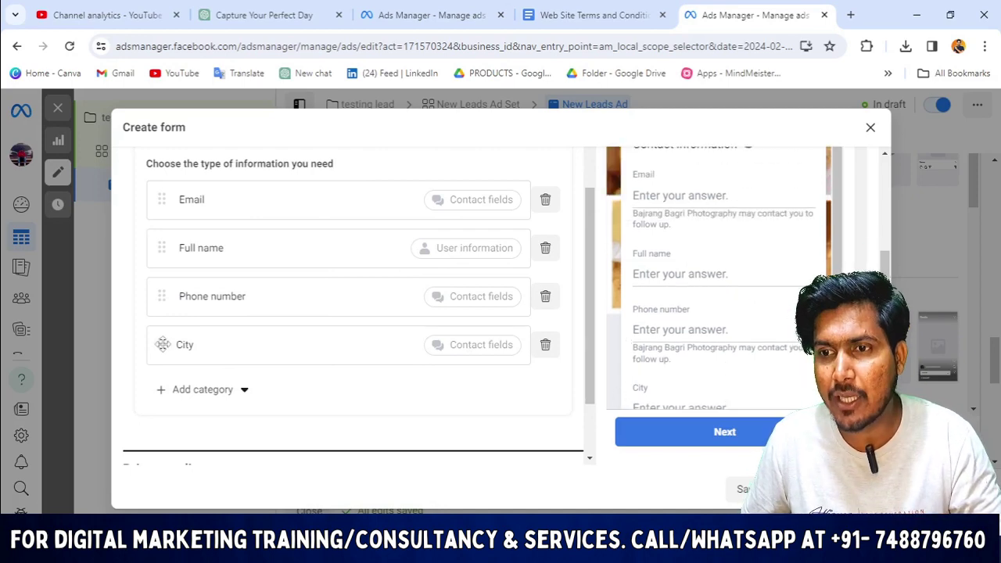
scroll(163, 343, up, 1)
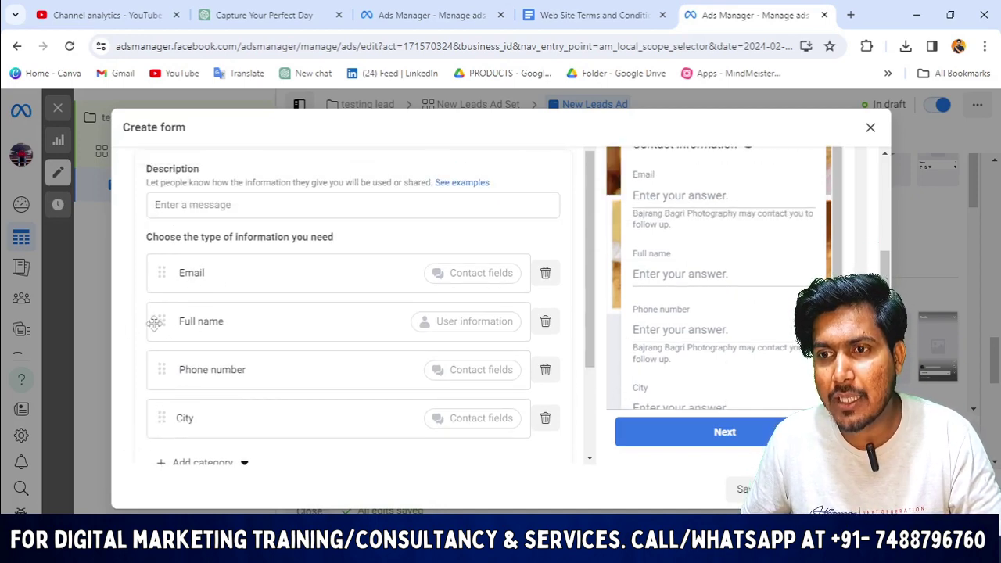
Drag Full name to the top and Phone number above Email, ending with City.
drag(160, 323, 157, 266)
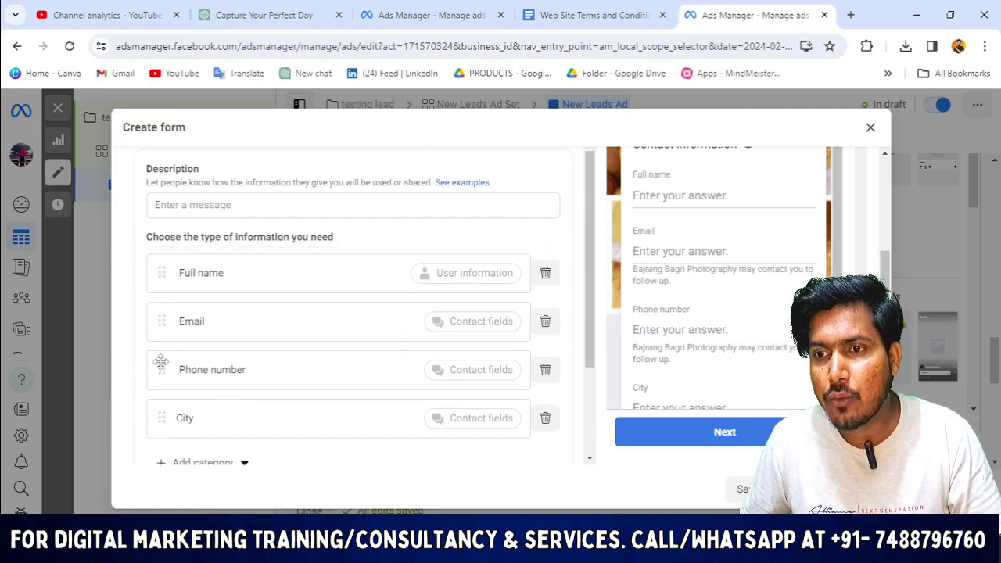
drag(161, 362, 157, 319)
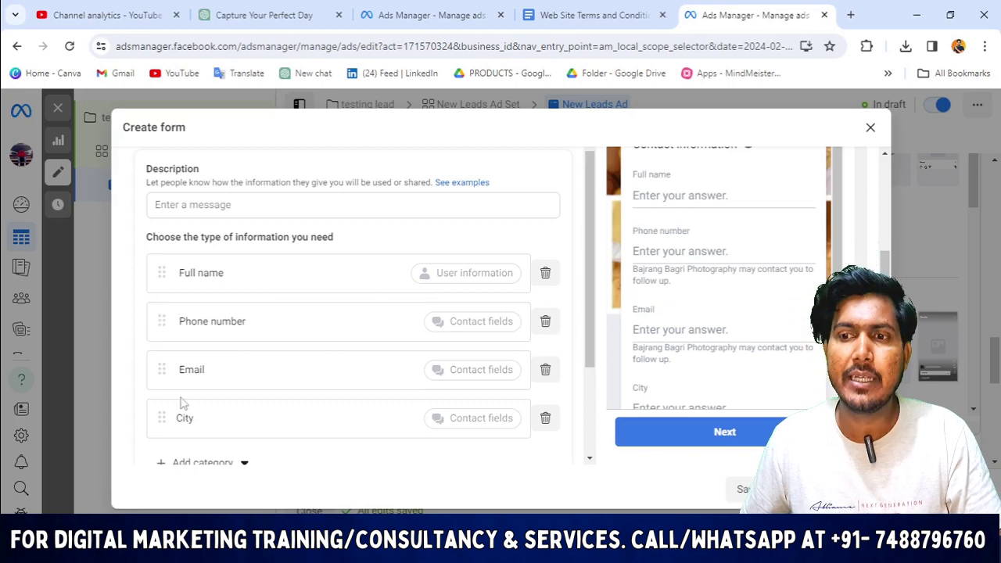
scroll(187, 406, down, 3)
scroll(701, 382, down, 2)
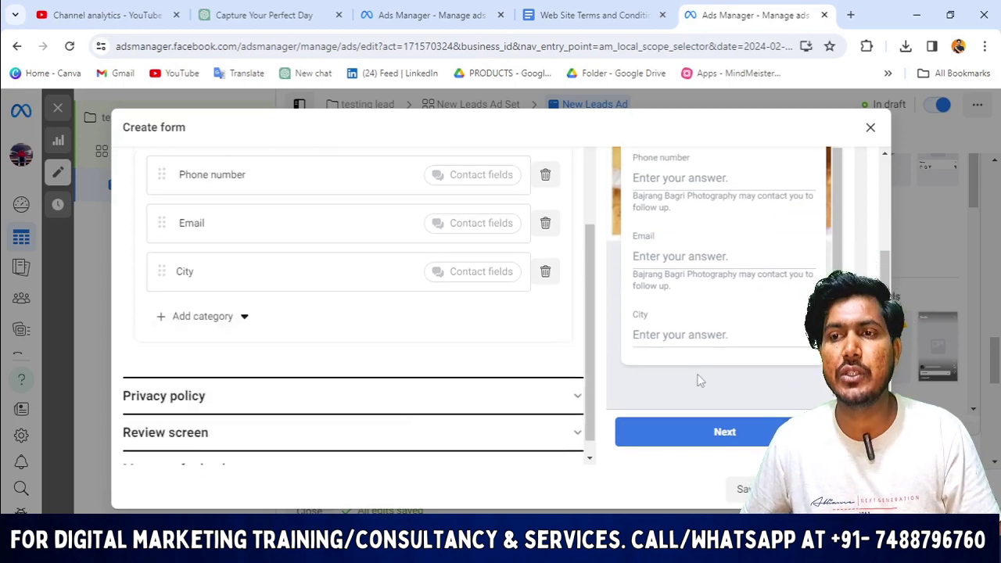
scroll(246, 280, up, 5)
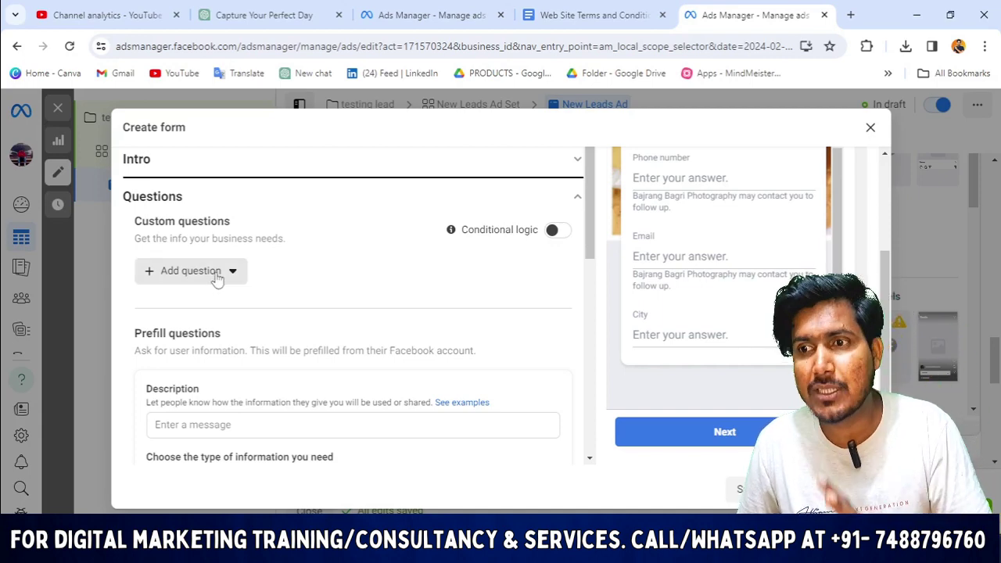
scroll(313, 328, down, 4)
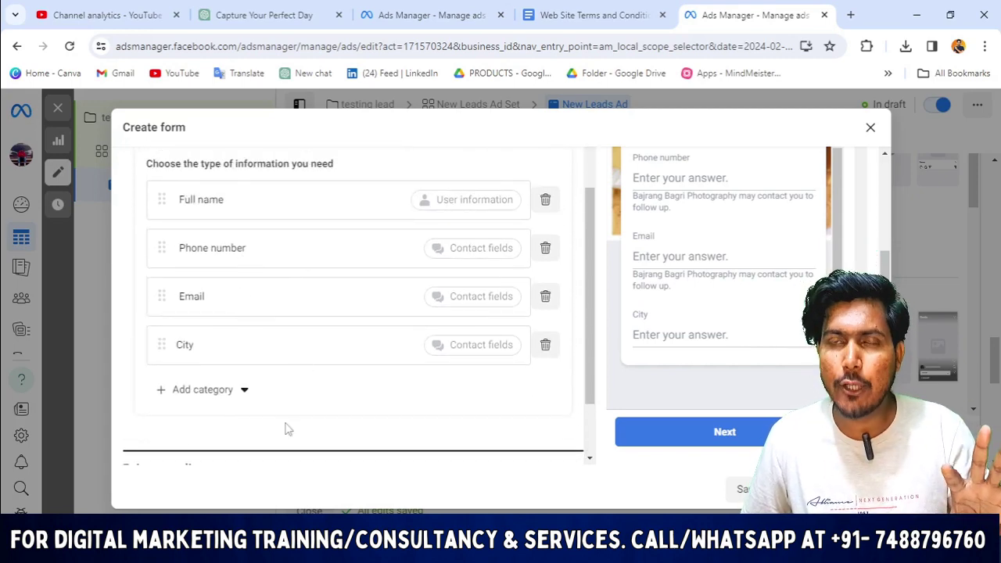
scroll(288, 429, up, 3)
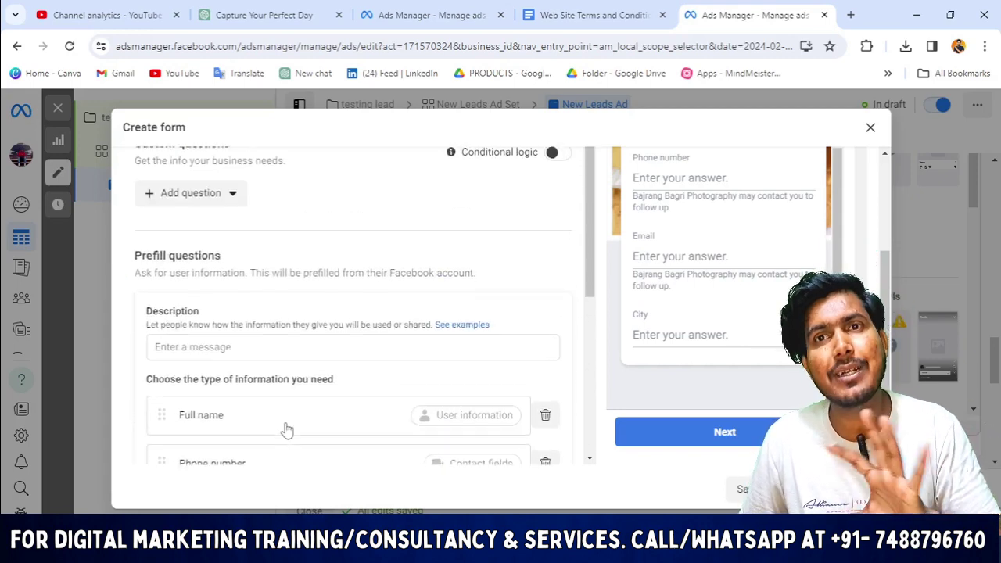
scroll(217, 371, up, 1)
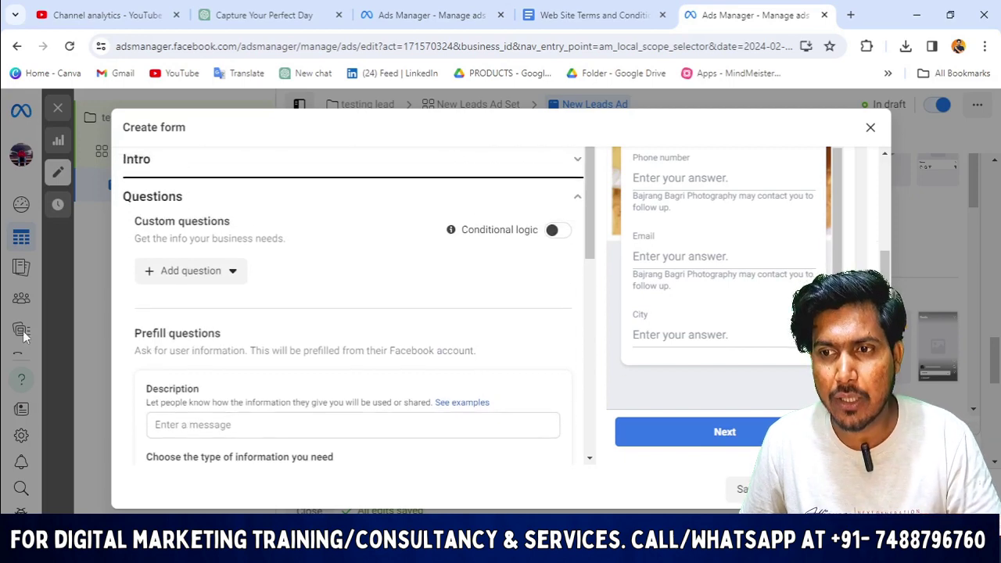
Add a multiple-choice custom question reading 'what are you looking for?', fixing a typo.
click(191, 282)
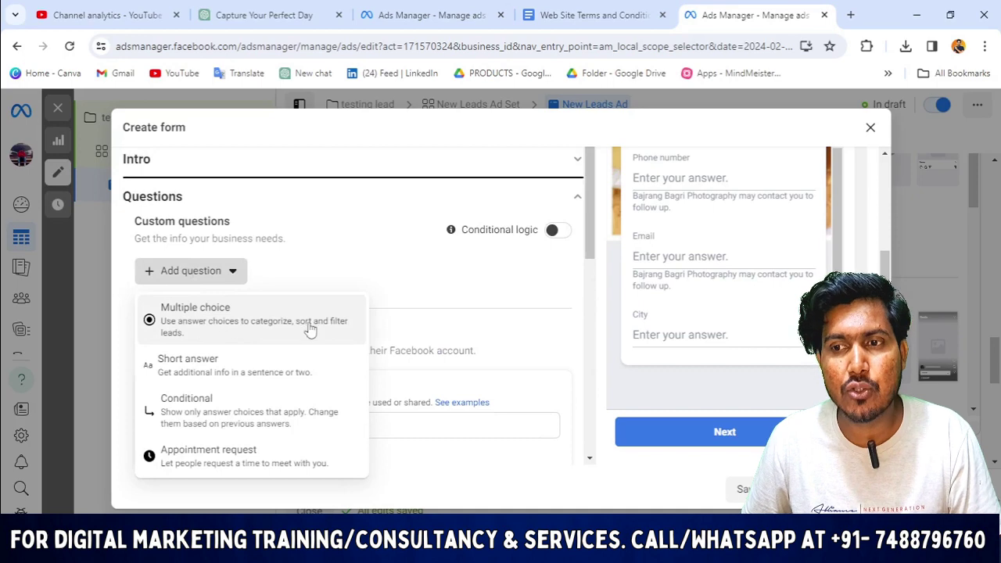
click(188, 328)
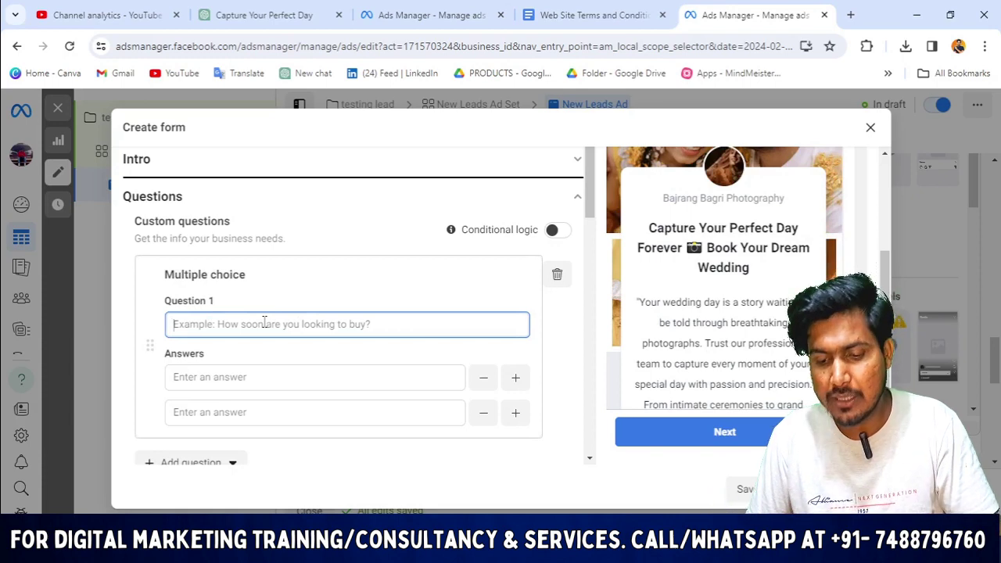
text(W)
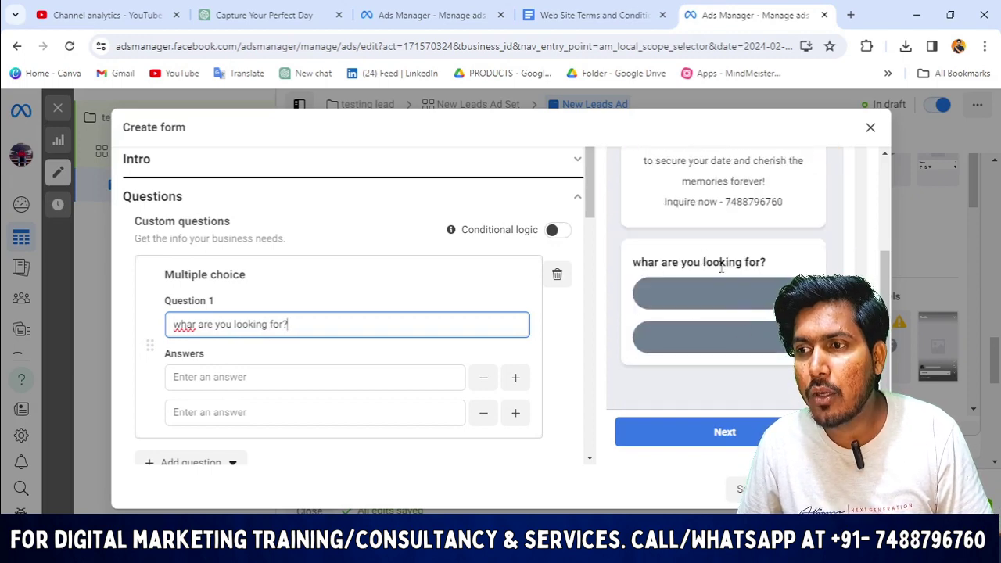
click(194, 325)
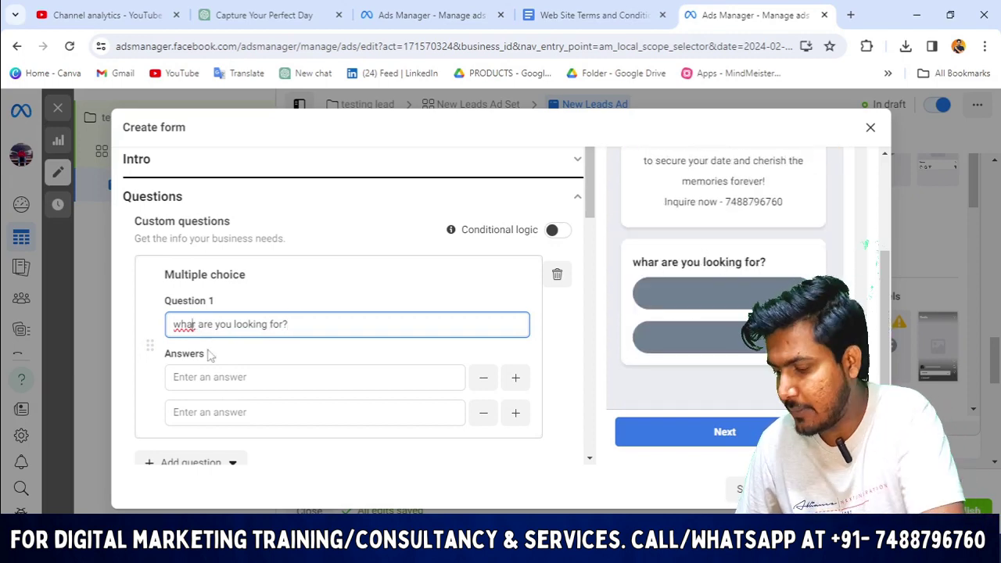
key(BackSpace)
text(t)
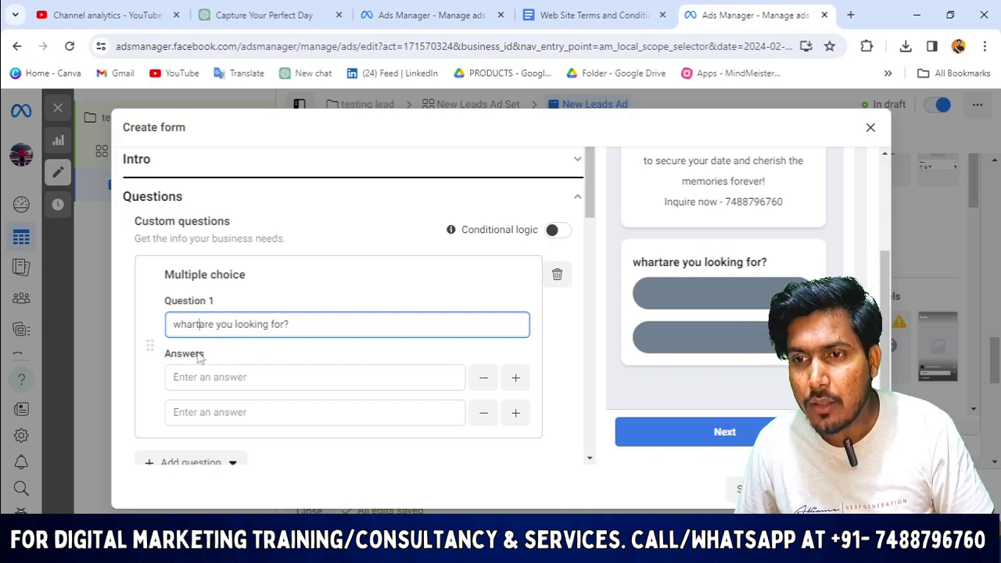
key(BackSpace)
key(BackSpace)
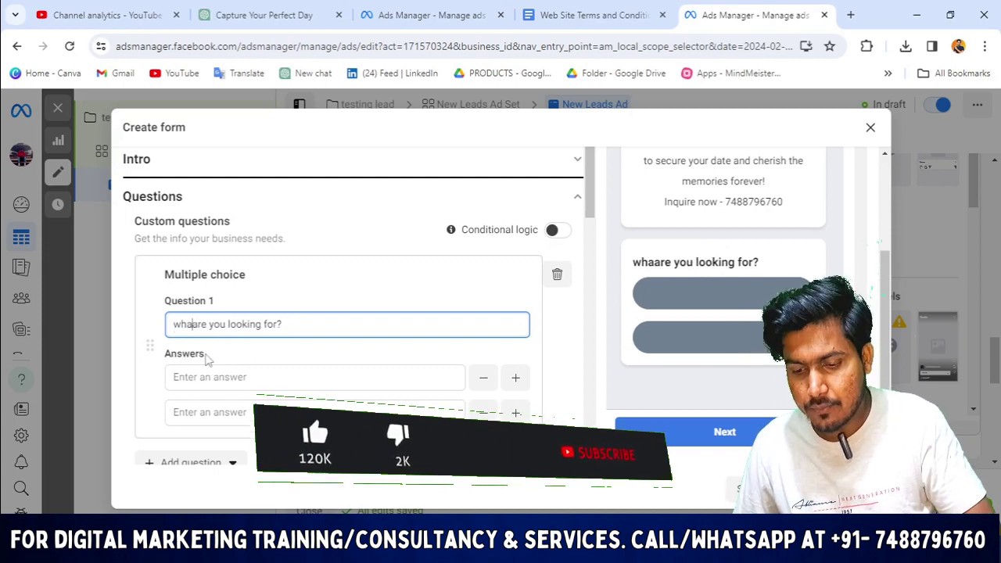
text(t)
Enter the first two answers: 'wedding shoot' and 'engagement shoot'.
click(195, 377)
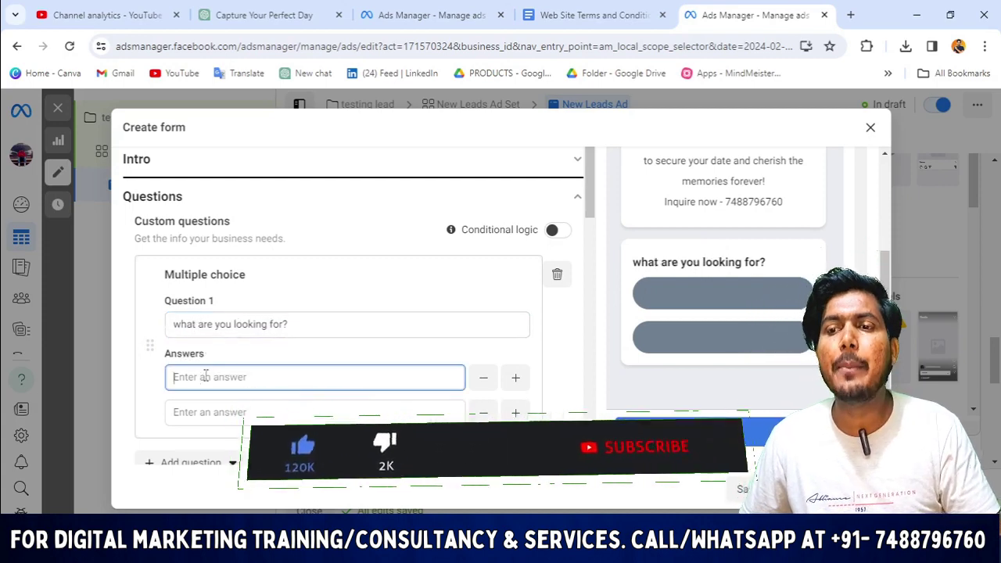
scroll(222, 362, down, 1)
text(we)
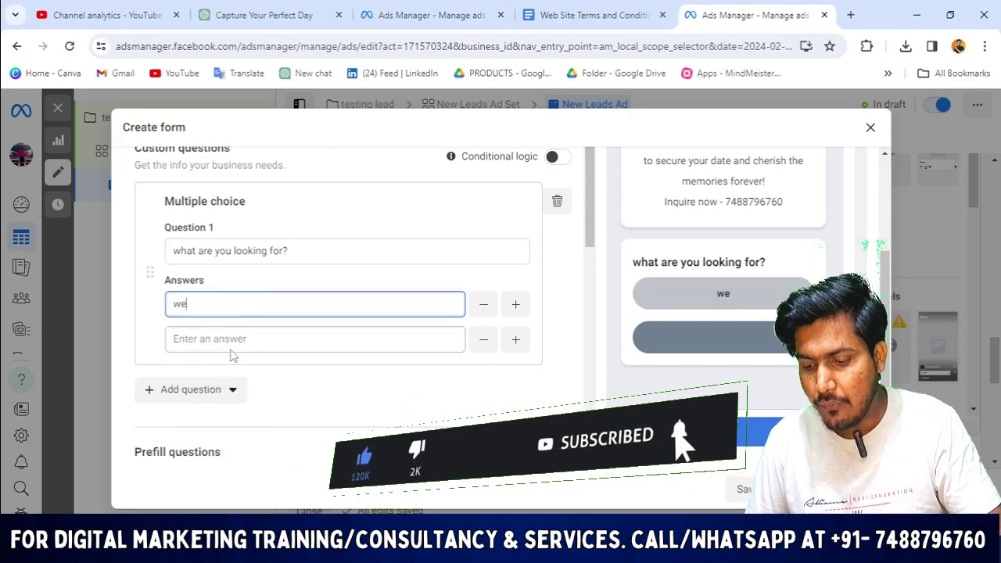
text(dding shoot)
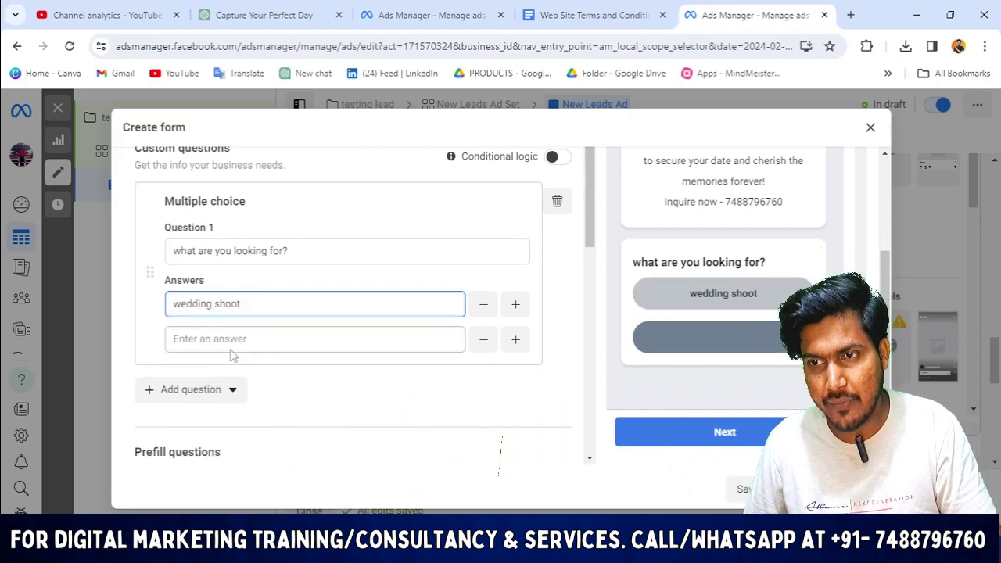
click(237, 337)
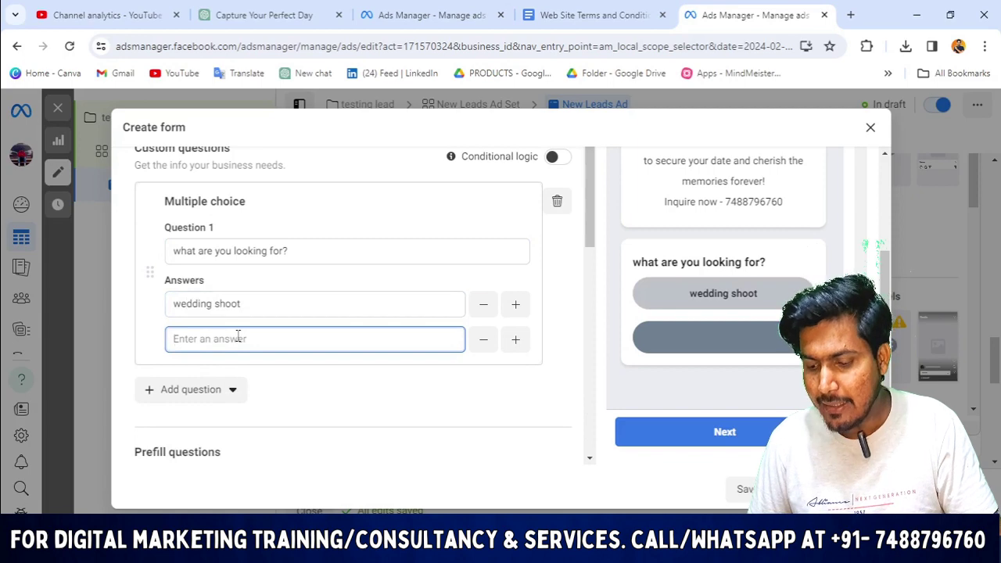
text(en)
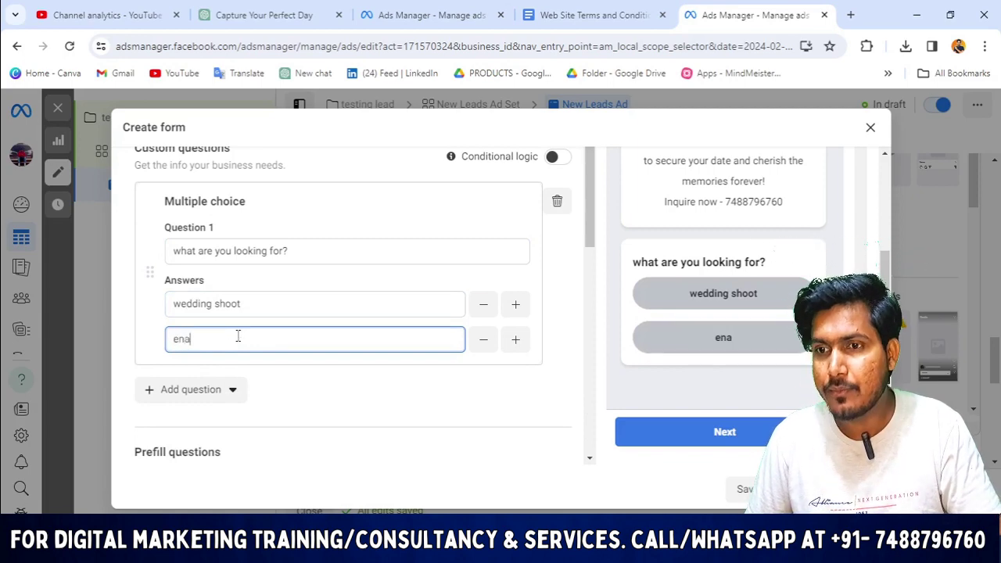
text(gagem)
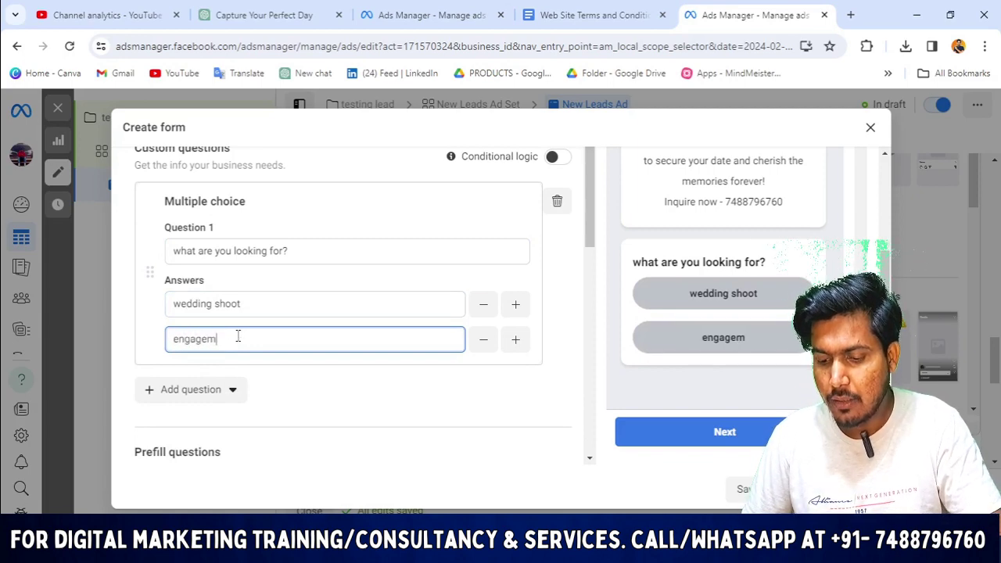
text(,ent shoot)
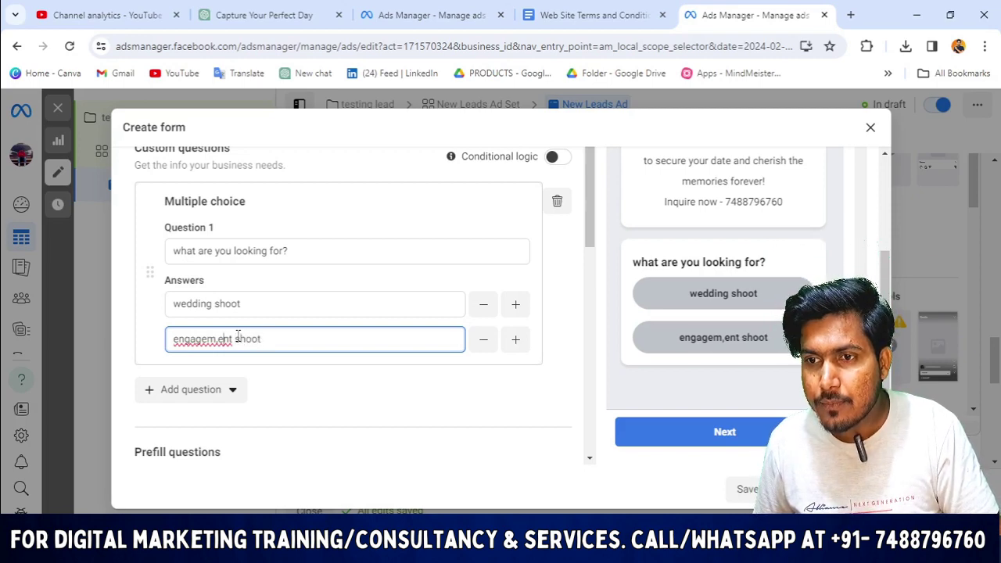
key(BackSpace)
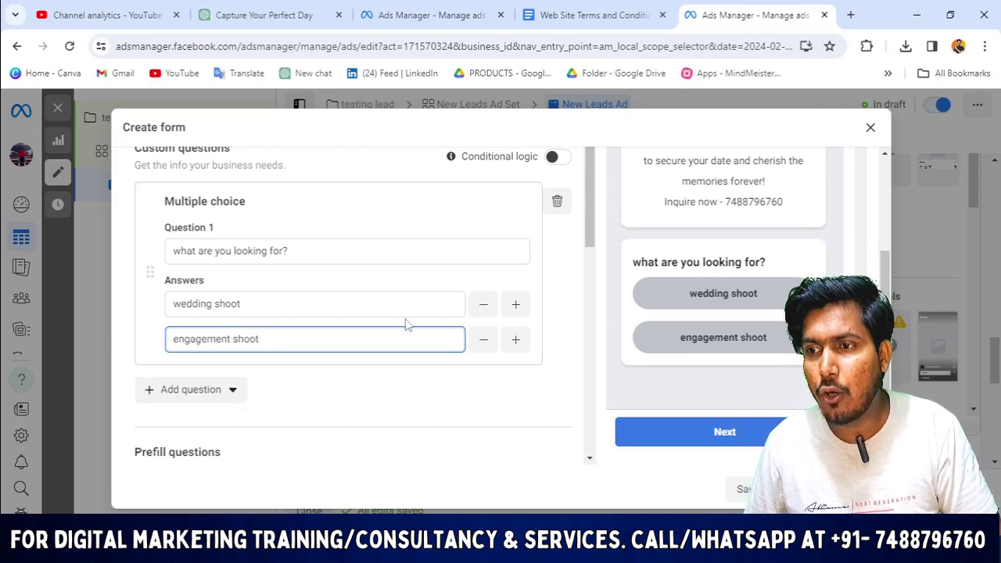
Add a third answer, 'pre wedding shoot', and review the finished question.
scroll(469, 325, down, 1)
click(515, 268)
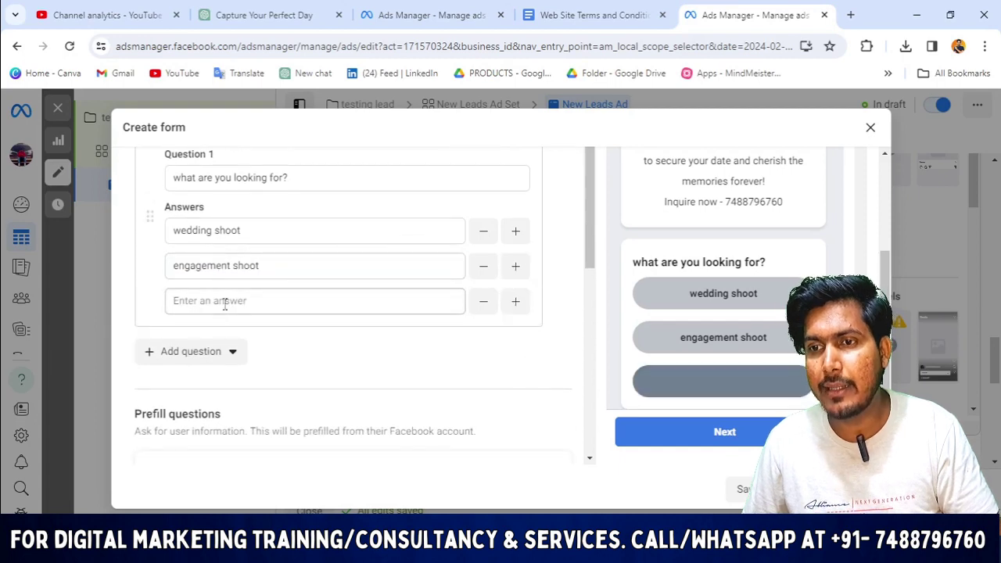
click(225, 303)
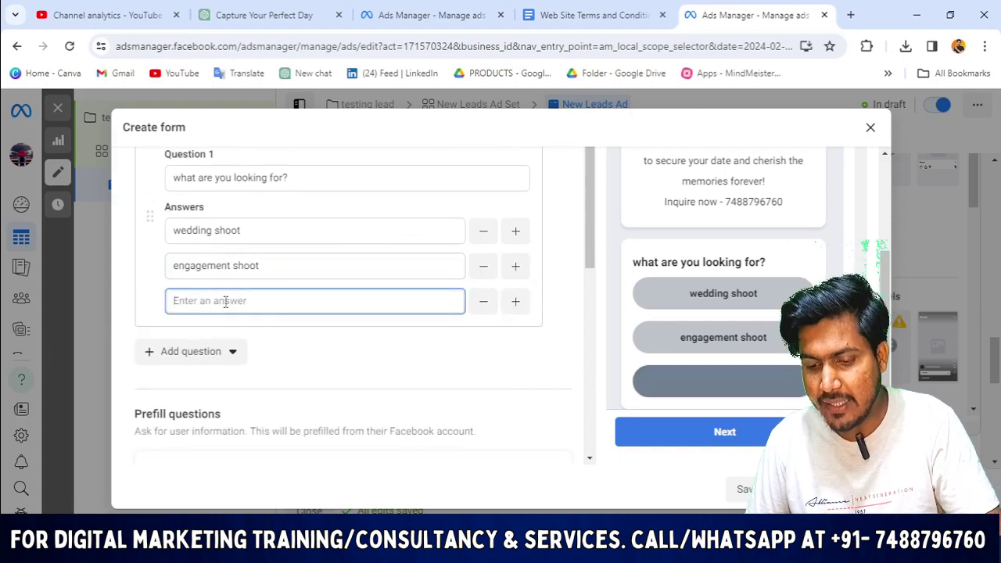
text(pre weddin)
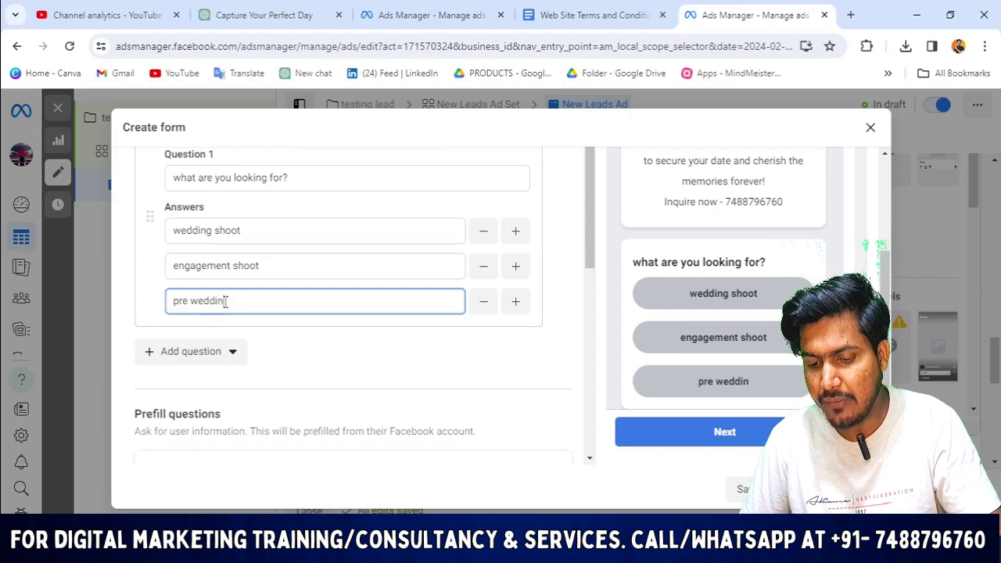
text(g shoot)
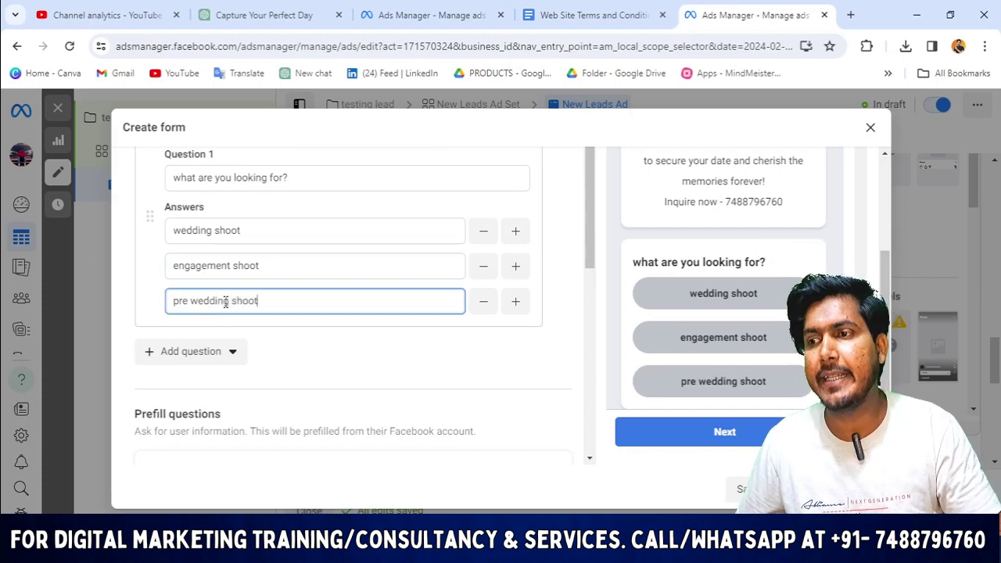
scroll(257, 340, up, 1)
scroll(529, 339, down, 2)
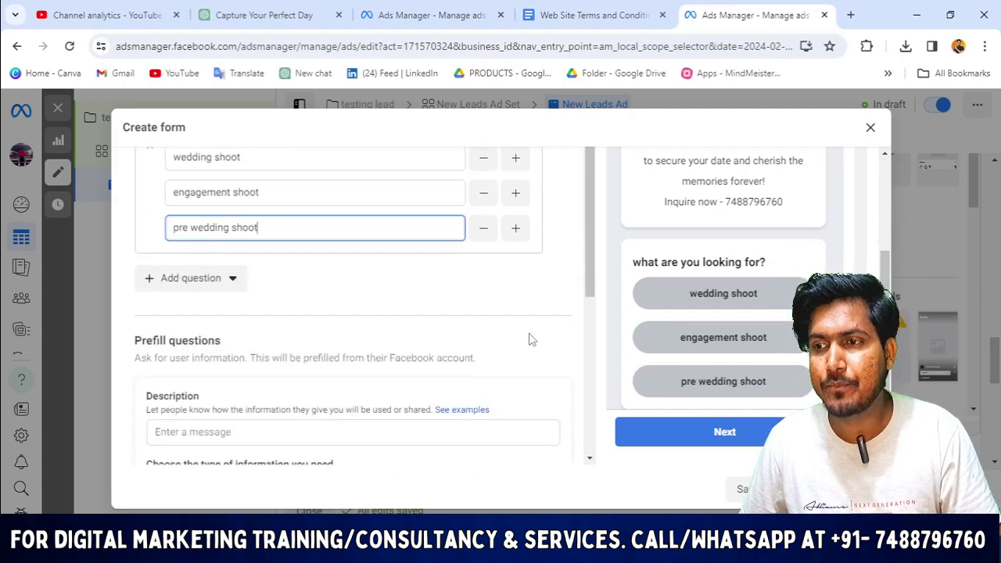
click(549, 307)
scroll(469, 280, down, 3)
scroll(635, 333, up, 2)
scroll(270, 293, up, 1)
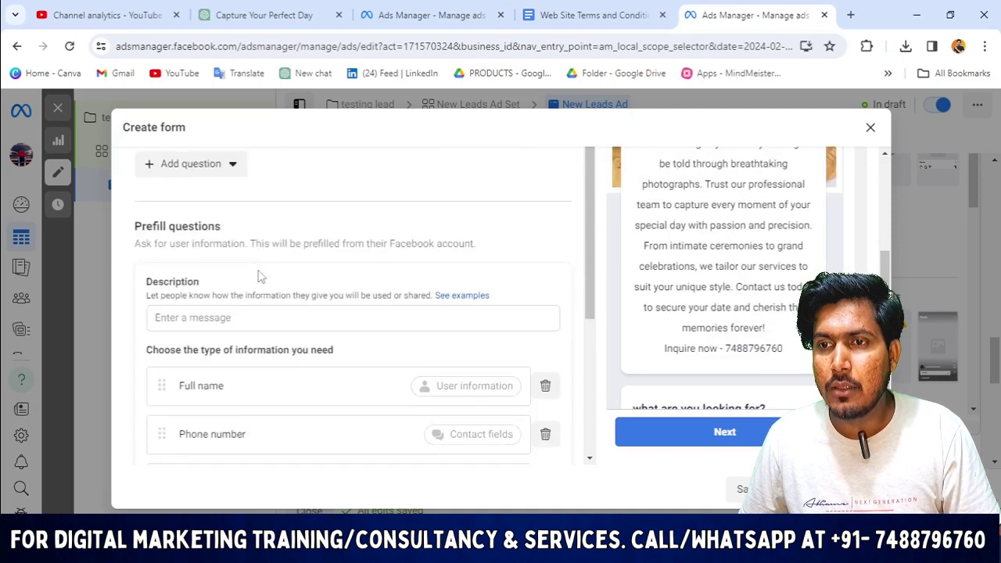
scroll(258, 274, up, 2)
scroll(253, 308, down, 3)
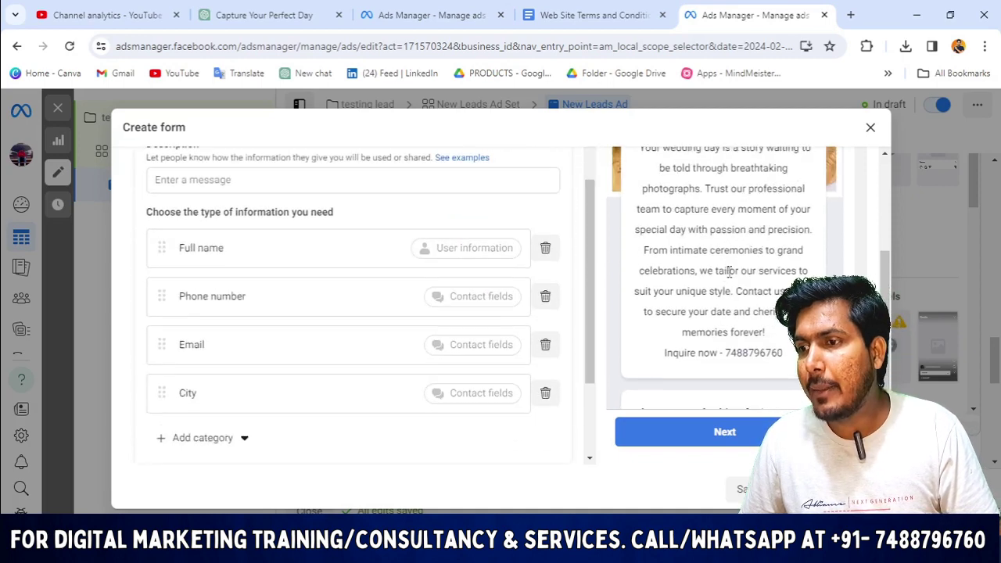
scroll(729, 270, down, 3)
scroll(836, 241, up, 4)
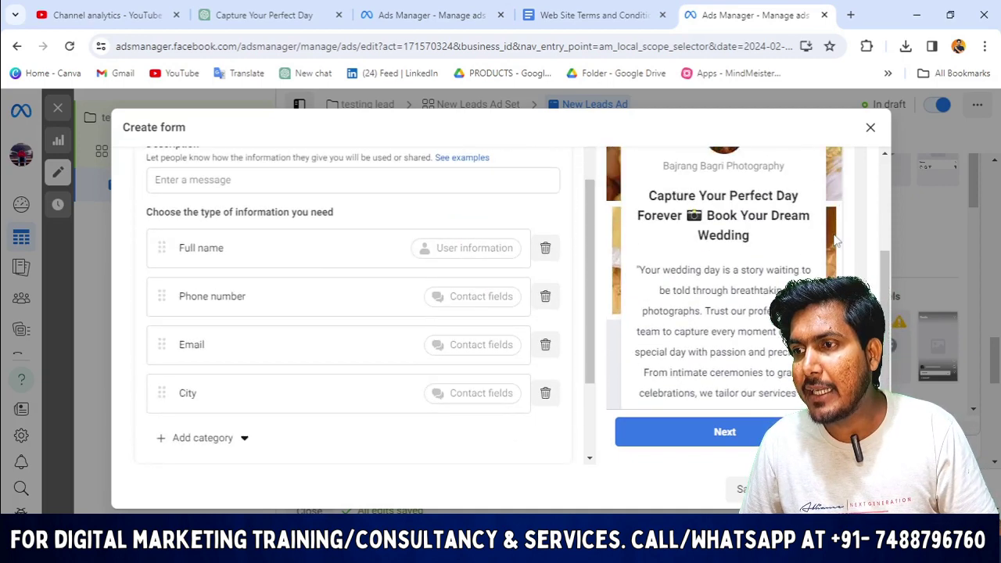
scroll(835, 241, down, 4)
scroll(179, 353, down, 1)
scroll(245, 230, up, 1)
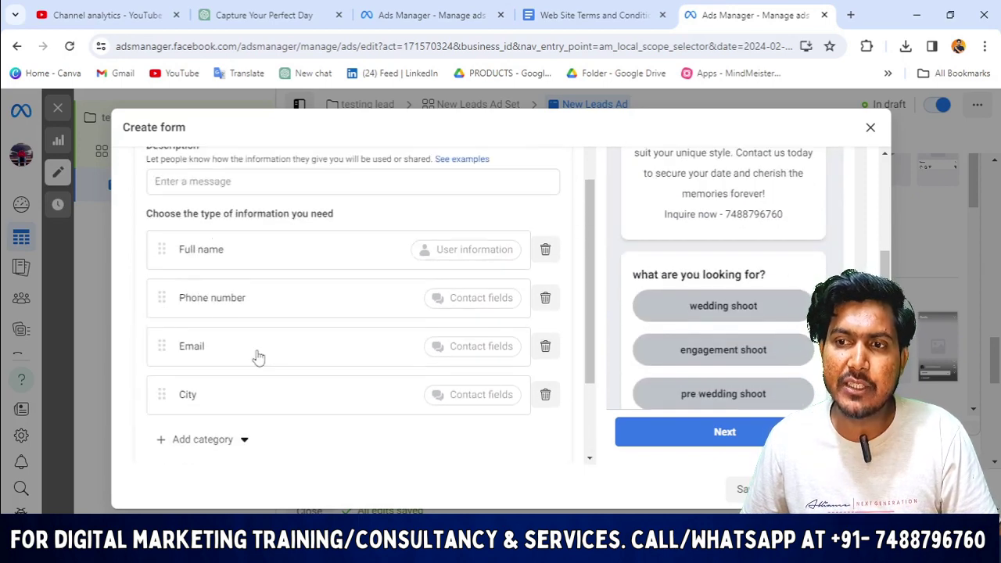
scroll(224, 208, down, 1)
scroll(248, 254, up, 3)
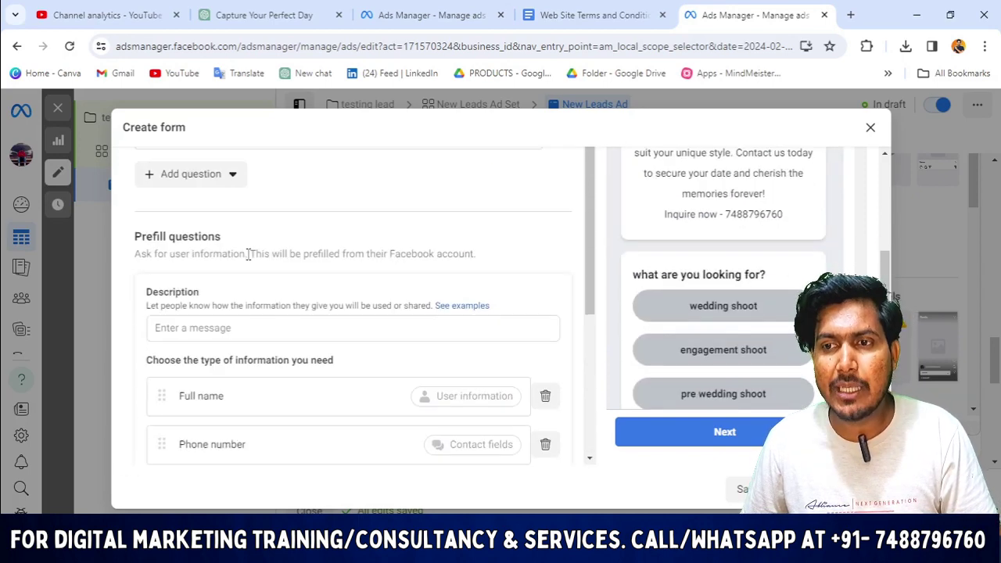
scroll(248, 258, up, 2)
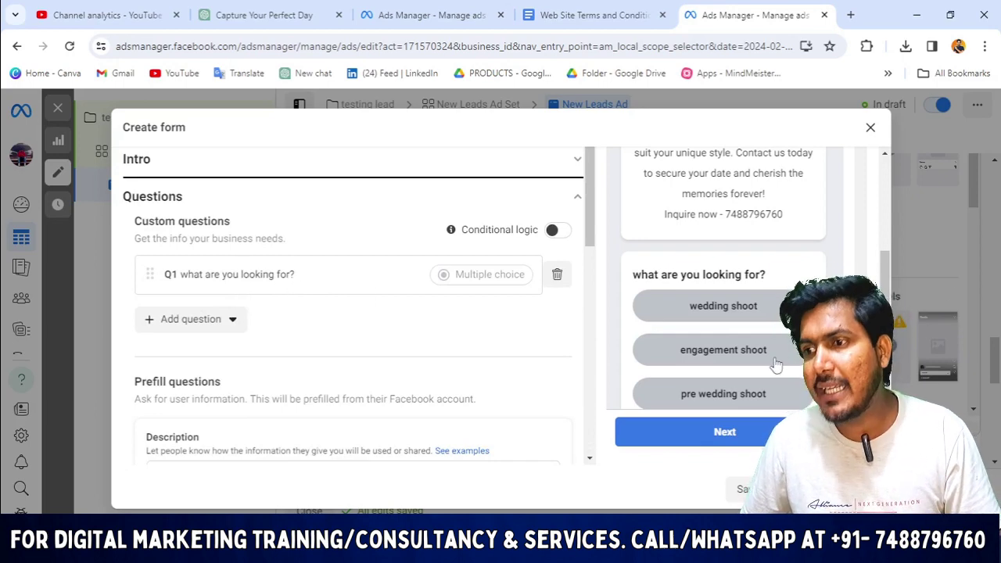
scroll(776, 363, down, 1)
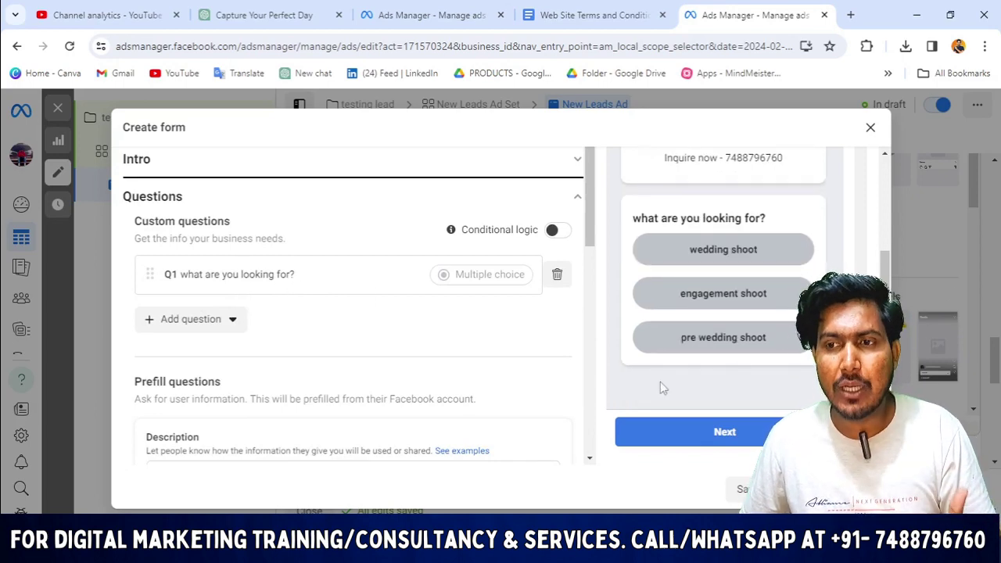
Add a second multiple-choice question titled 'what is your budget?'.
click(212, 319)
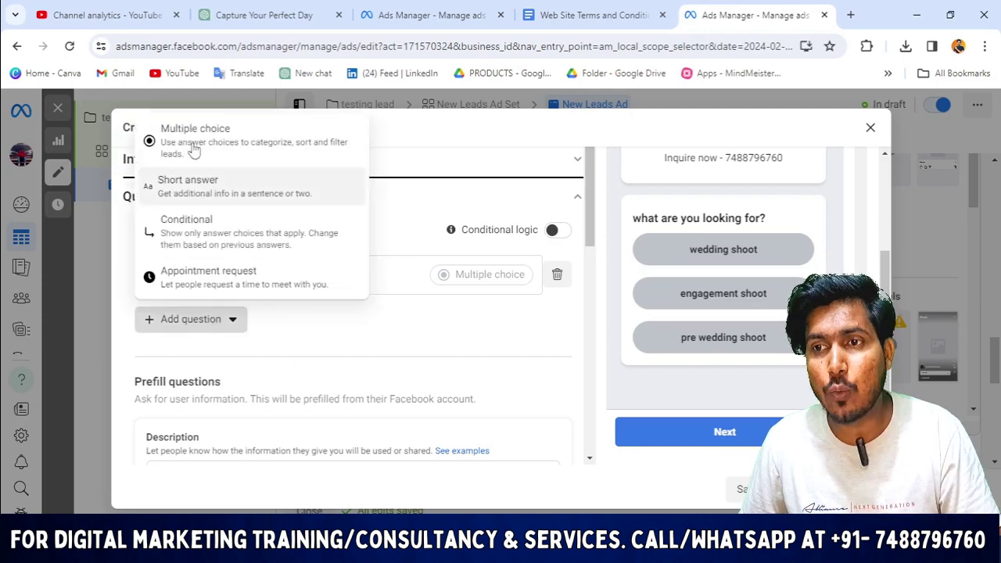
click(223, 140)
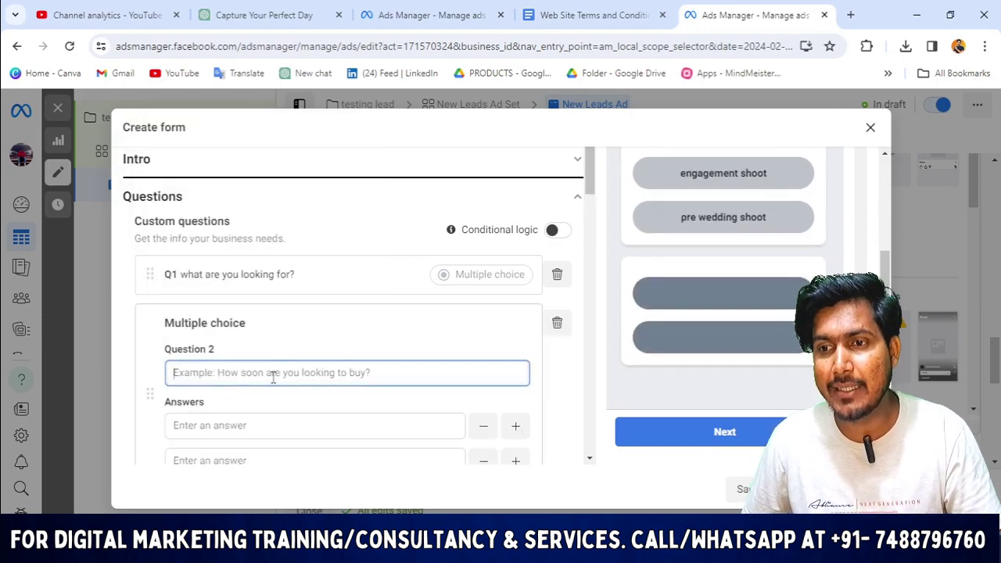
text(wha)
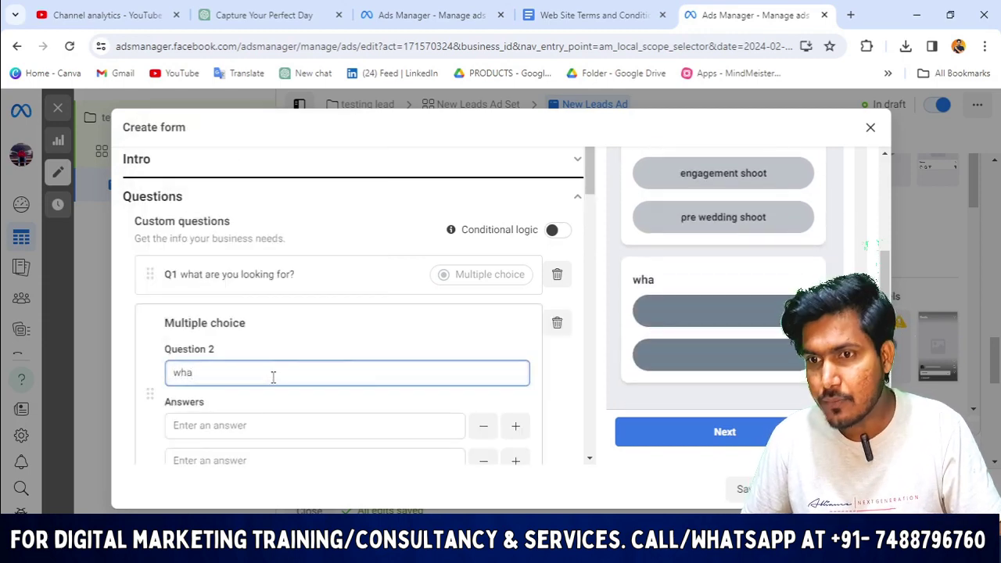
text(t is)
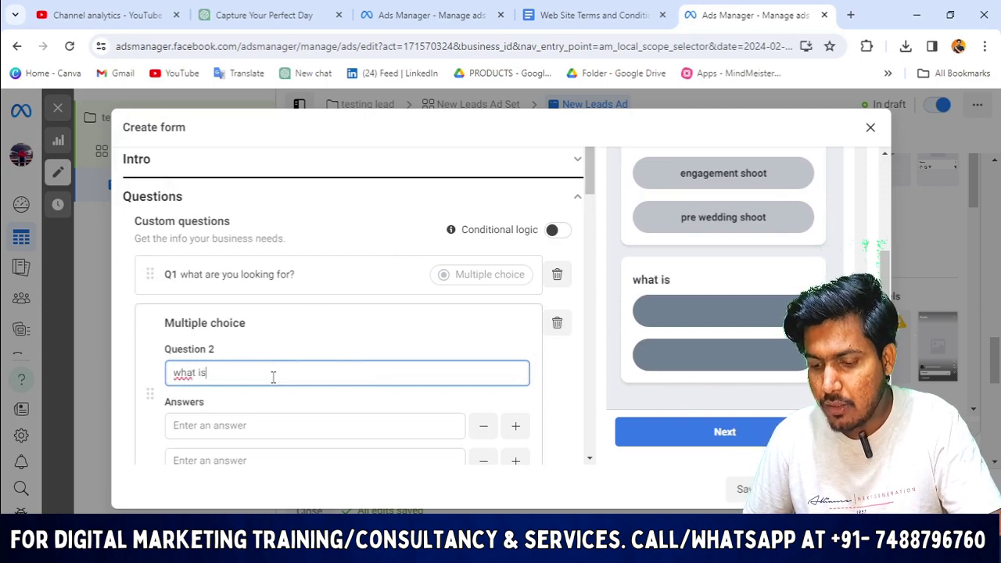
text( your bu)
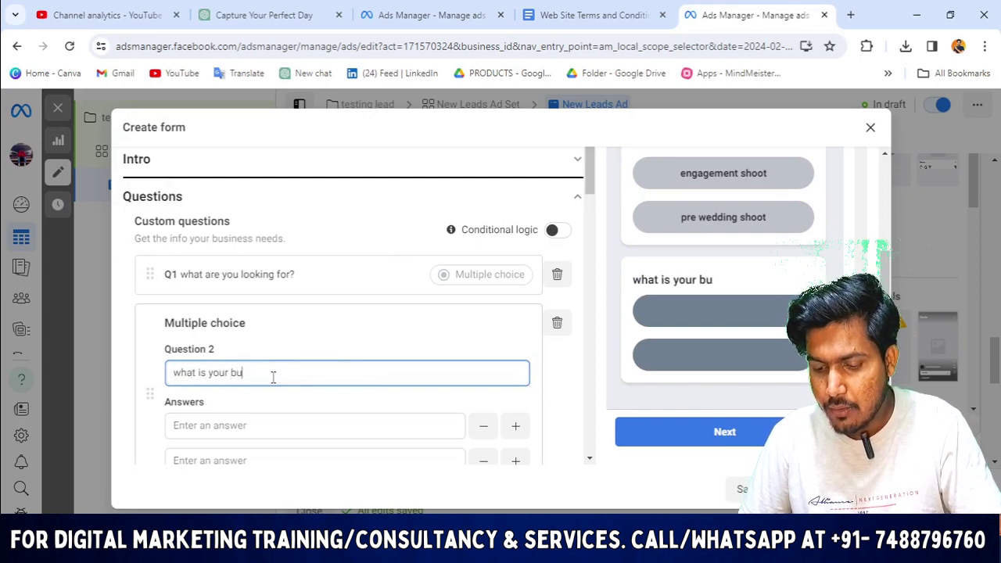
text(dget)
scroll(291, 378, down, 1)
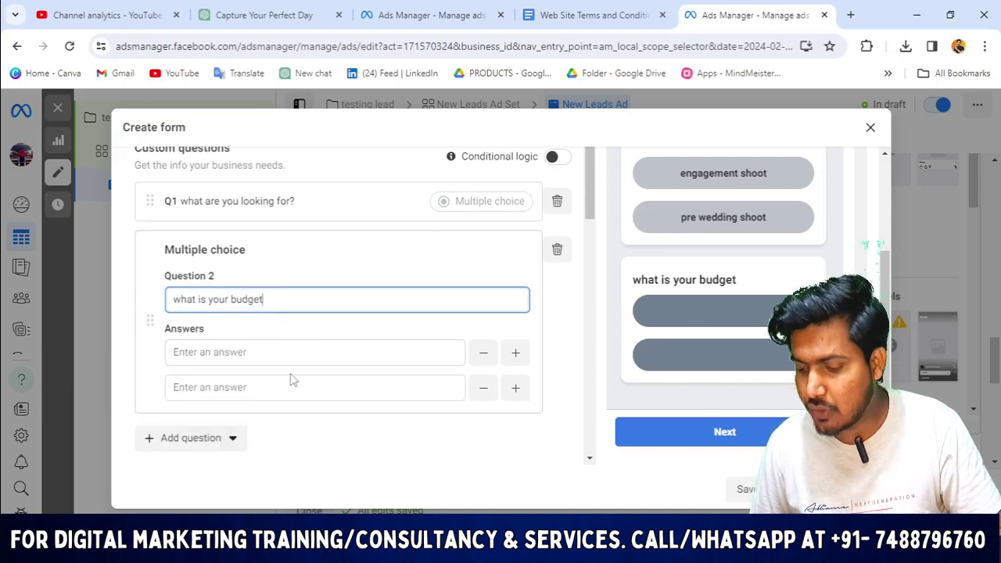
text(?)
scroll(296, 299, down, 1)
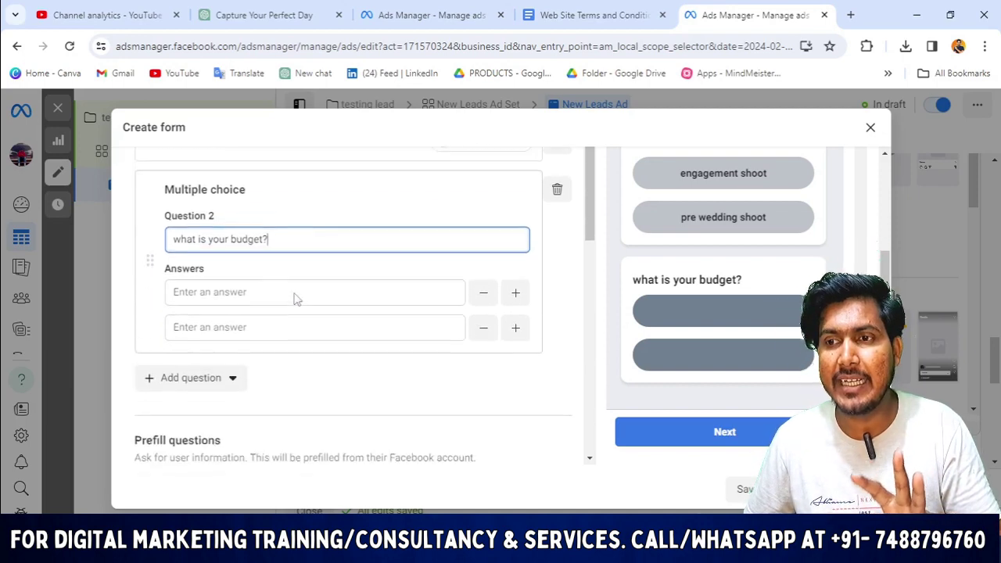
Fill in four budget answers: 1 lakh, 1.5 lakh, 2 lakh and 2.5 lakh.
click(284, 283)
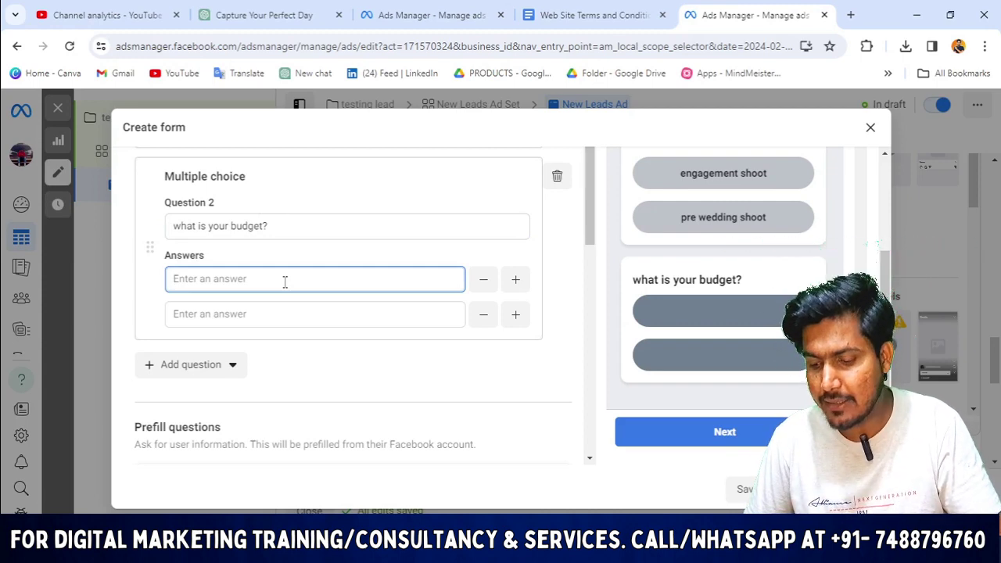
text(1 lakh)
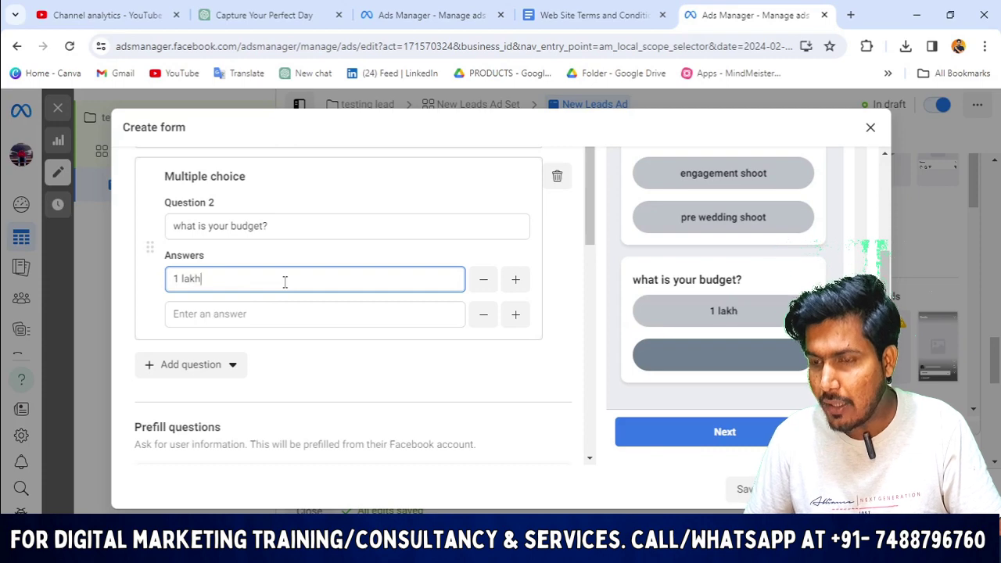
click(277, 312)
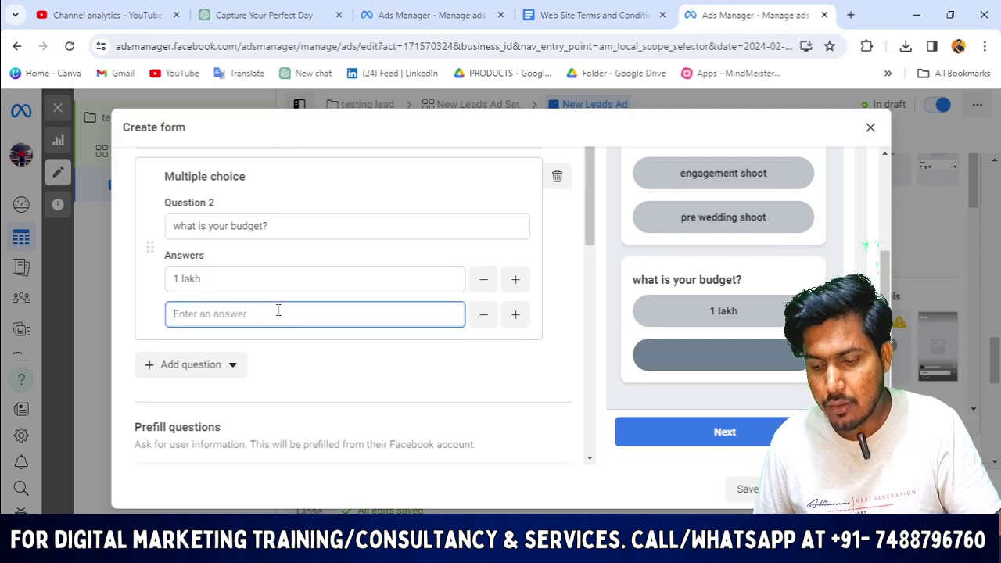
text(1.5 l)
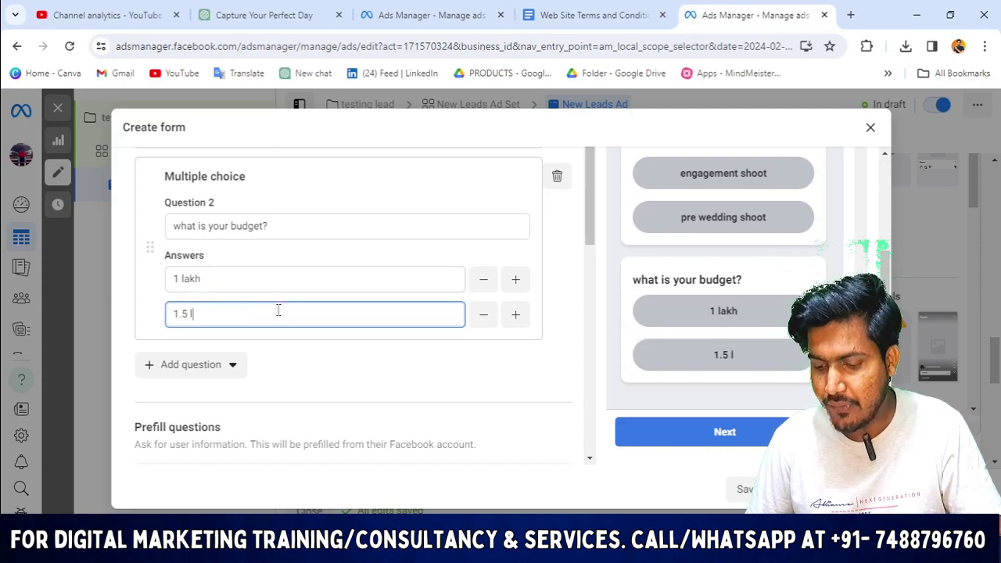
text(akh)
scroll(342, 266, down, 2)
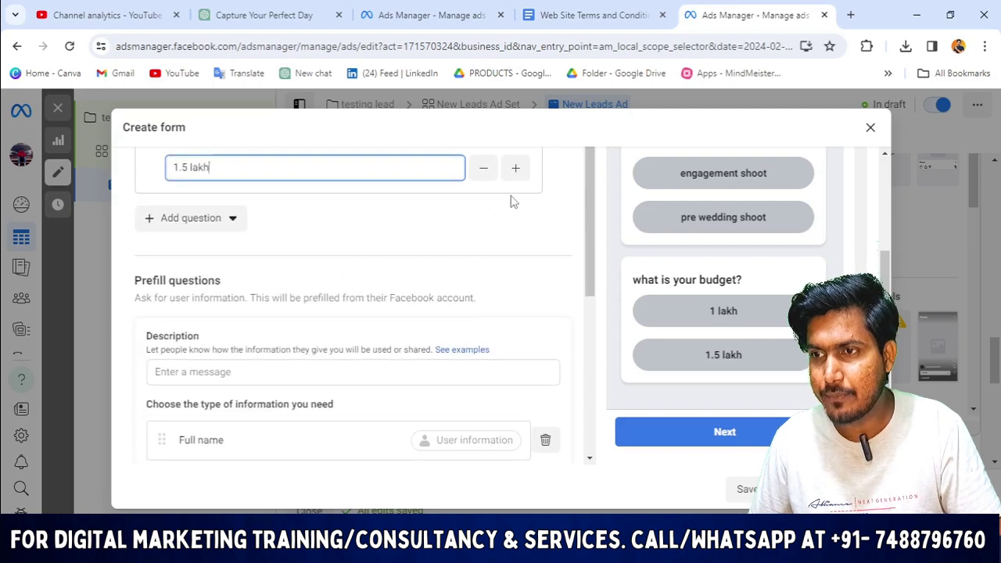
click(515, 167)
click(295, 204)
text(2 lakh)
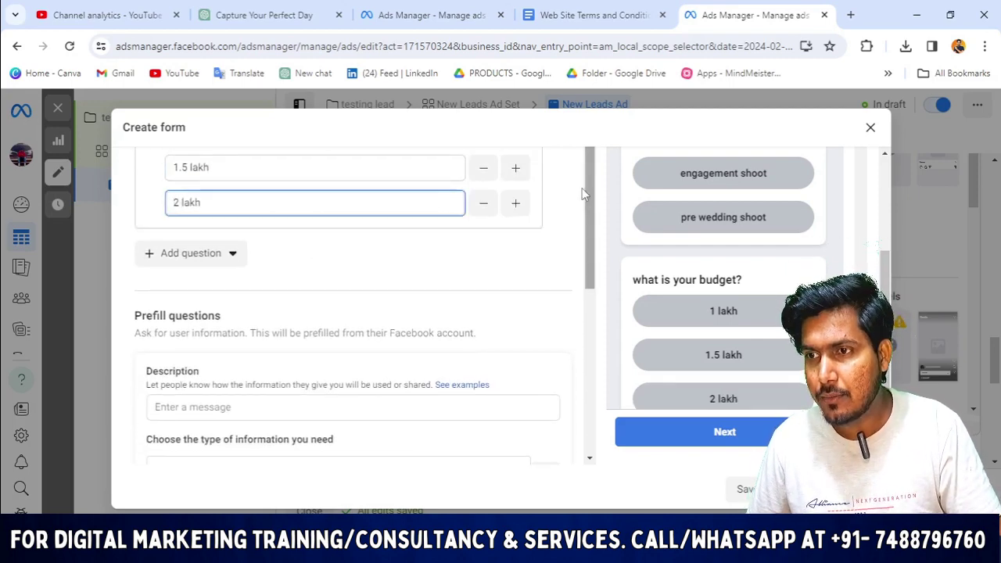
click(516, 203)
click(259, 238)
text(2.5)
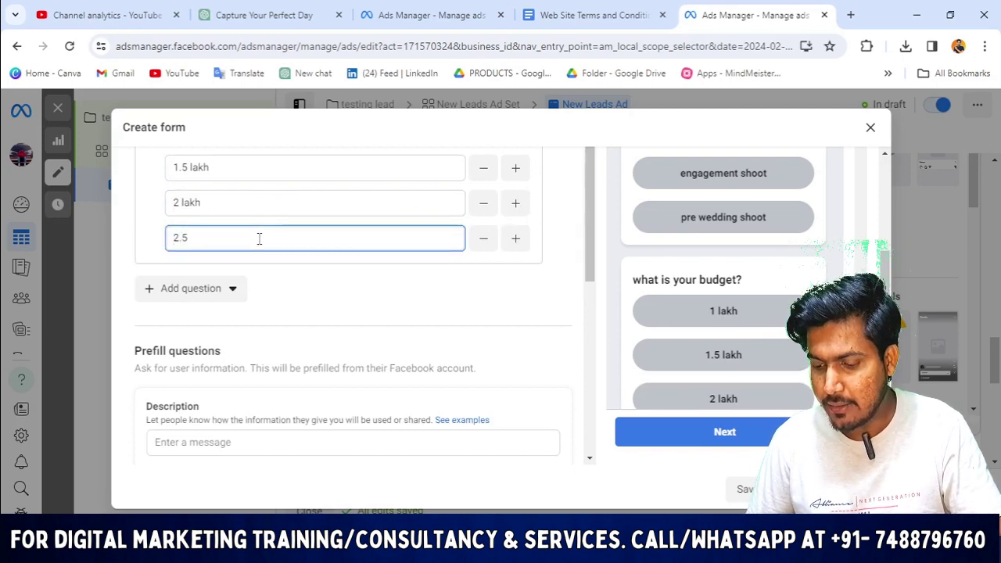
text( lakh)
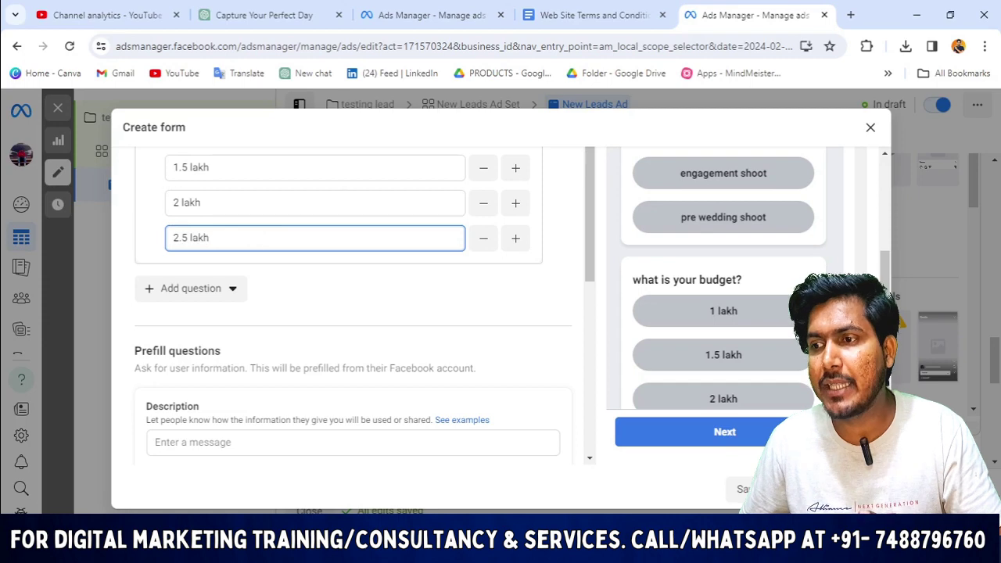
Review the form's questions and contact fields, then expand the Privacy policy section.
scroll(365, 317, up, 5)
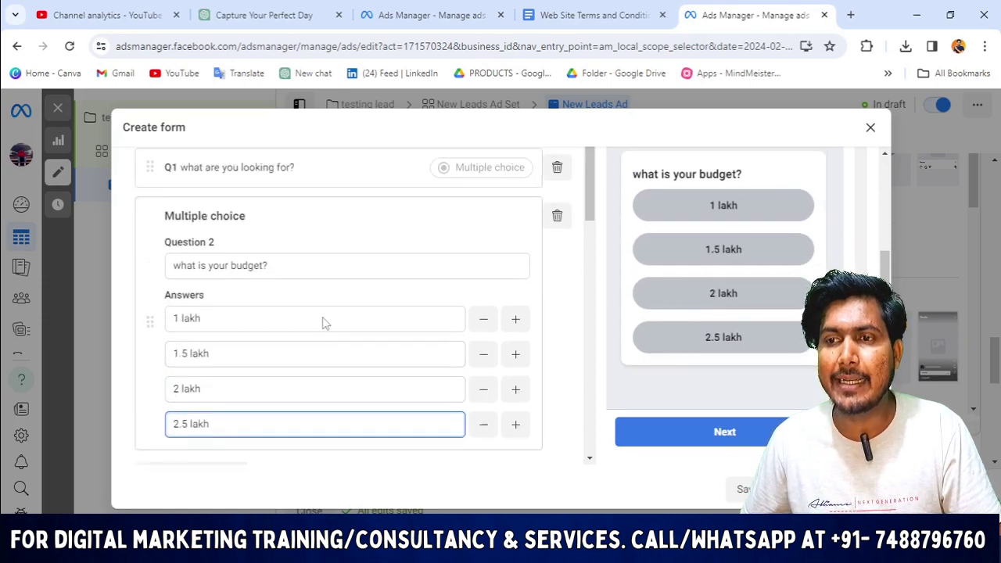
scroll(380, 315, down, 8)
scroll(380, 275, up, 8)
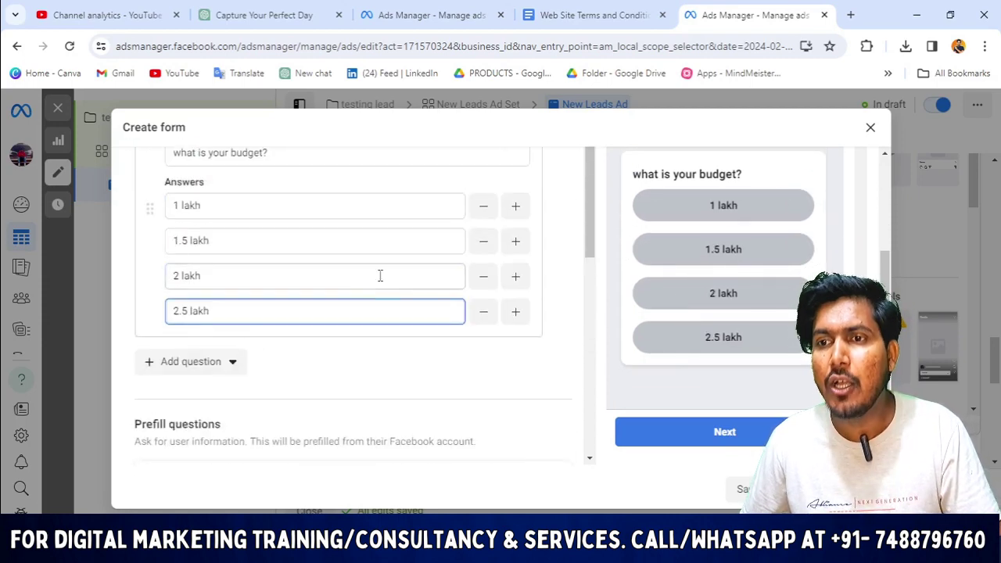
scroll(263, 318, up, 2)
scroll(282, 352, down, 3)
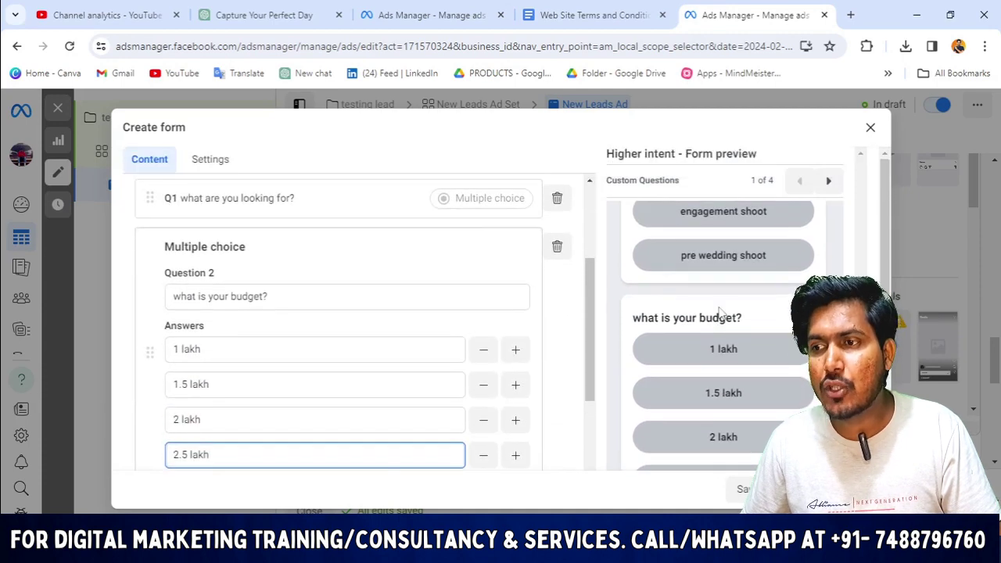
scroll(292, 385, down, 4)
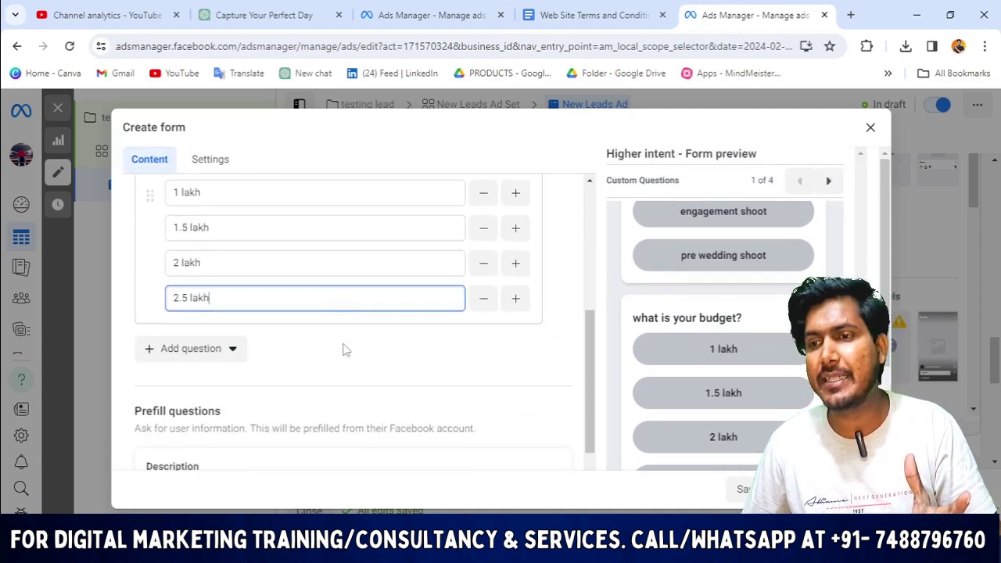
scroll(383, 368, down, 8)
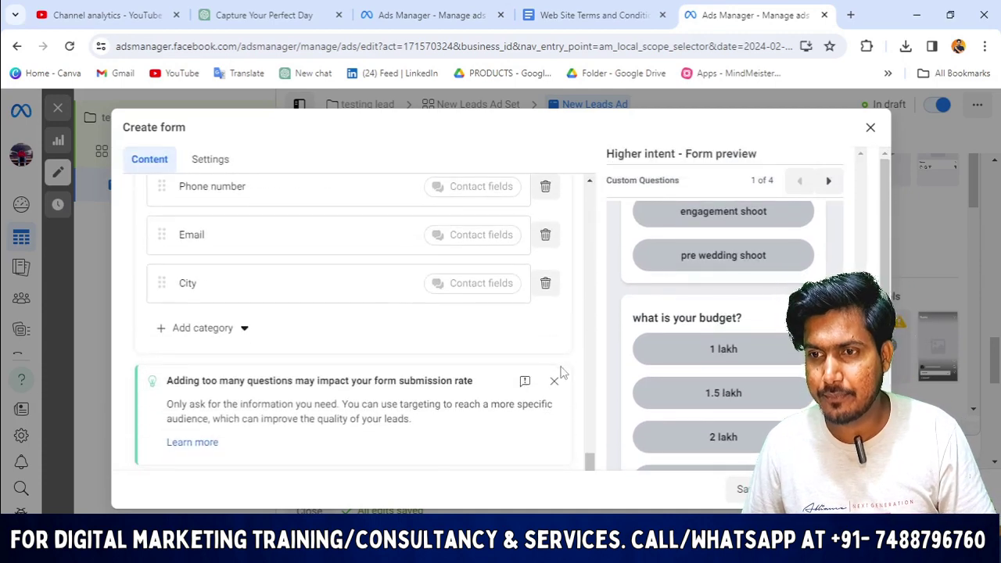
scroll(495, 320, up, 10)
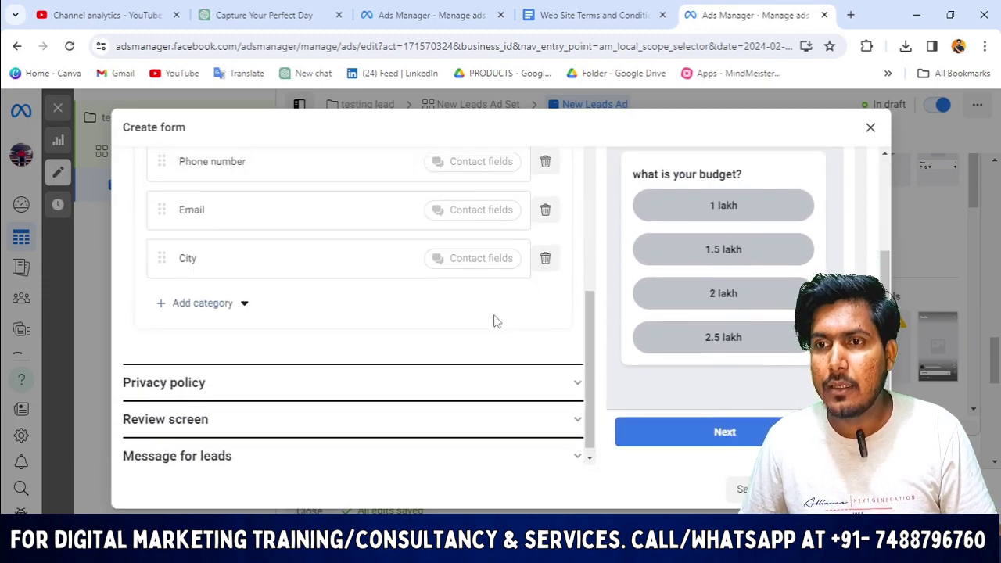
scroll(250, 282, up, 3)
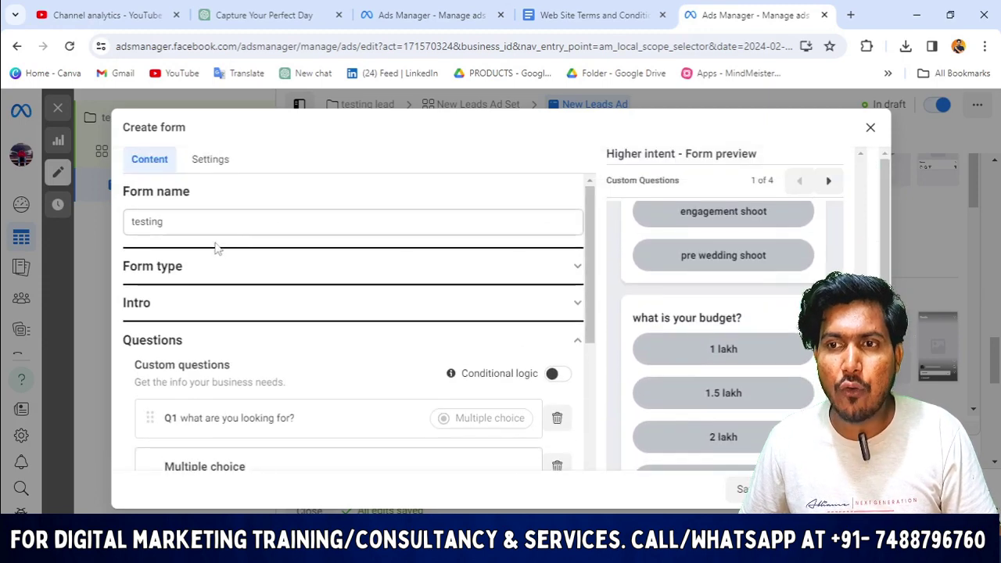
scroll(191, 227, down, 2)
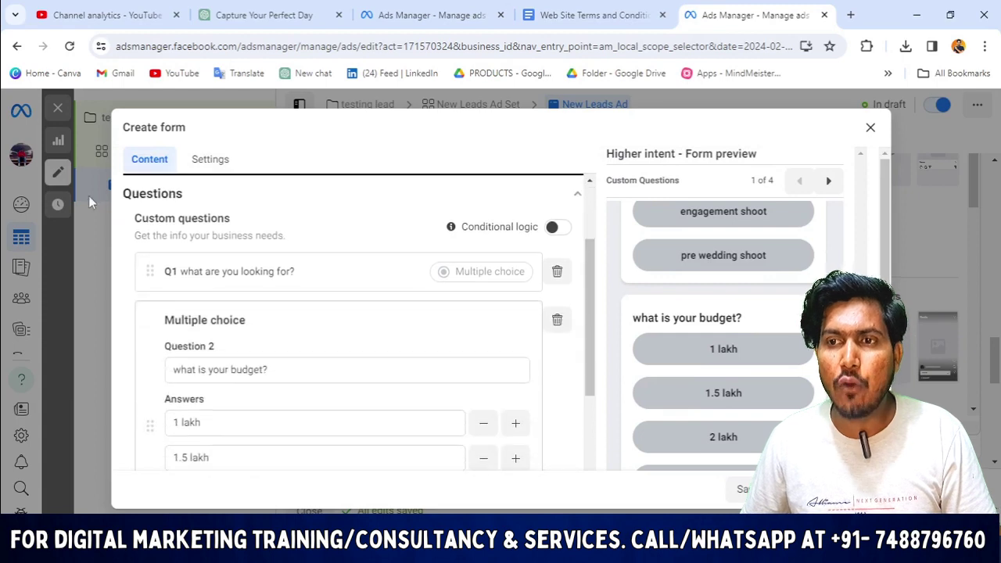
scroll(250, 252, up, 2)
scroll(576, 260, down, 1)
scroll(313, 317, down, 8)
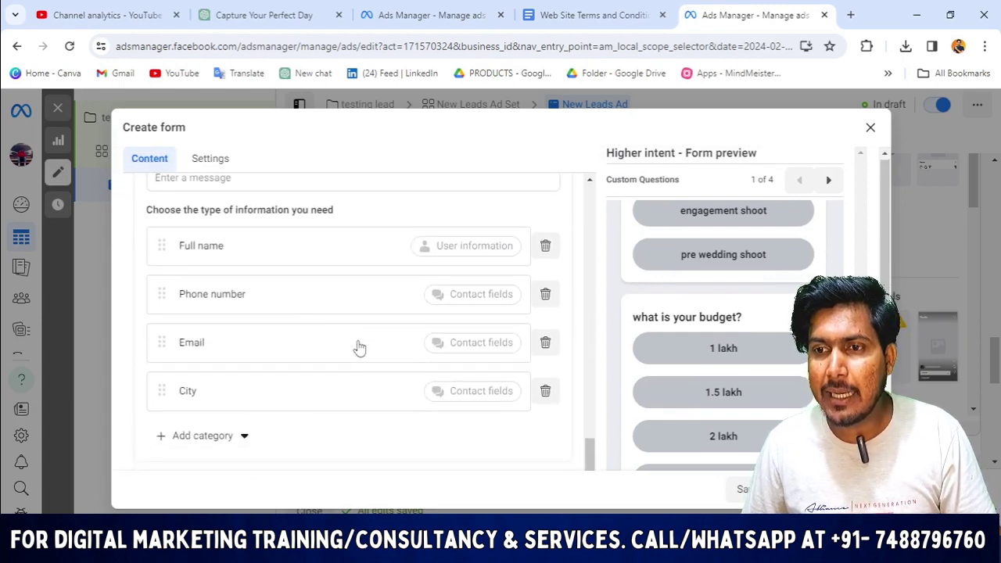
scroll(356, 345, down, 2)
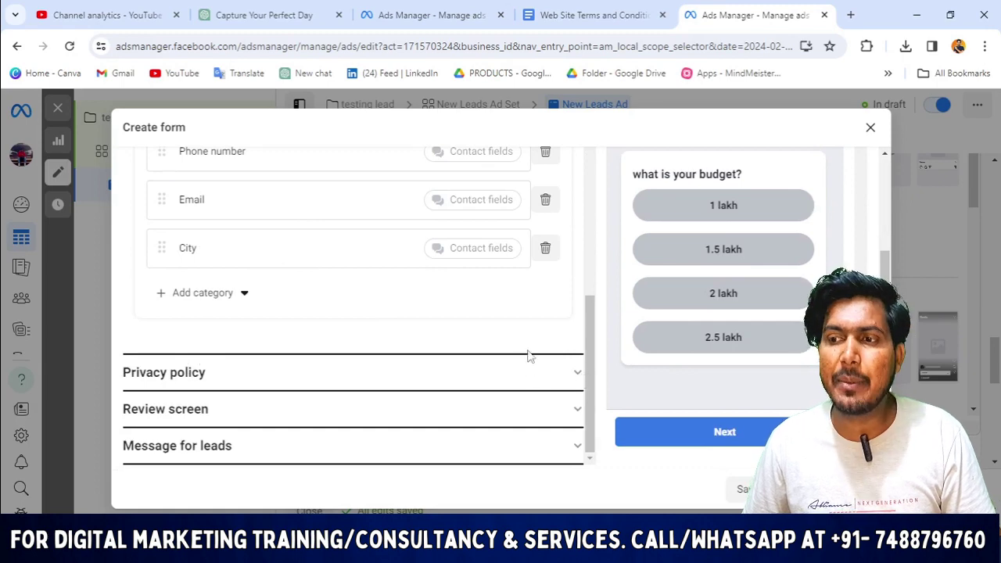
click(540, 372)
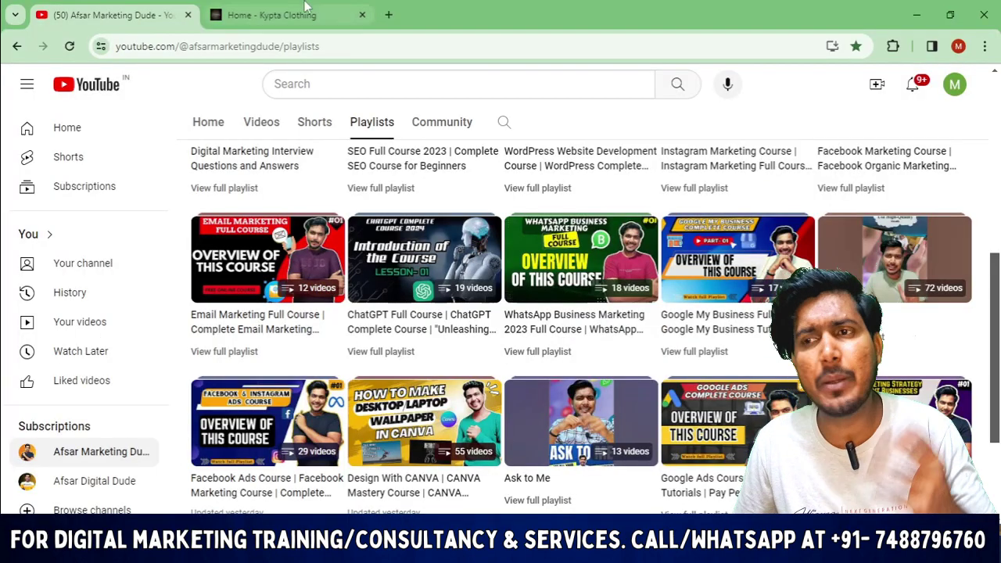
Copy the Kypta Clothing Privacy Policy page URL (kyptaclothing.com/privacy-policy-3/) from the address bar.
click(308, 15)
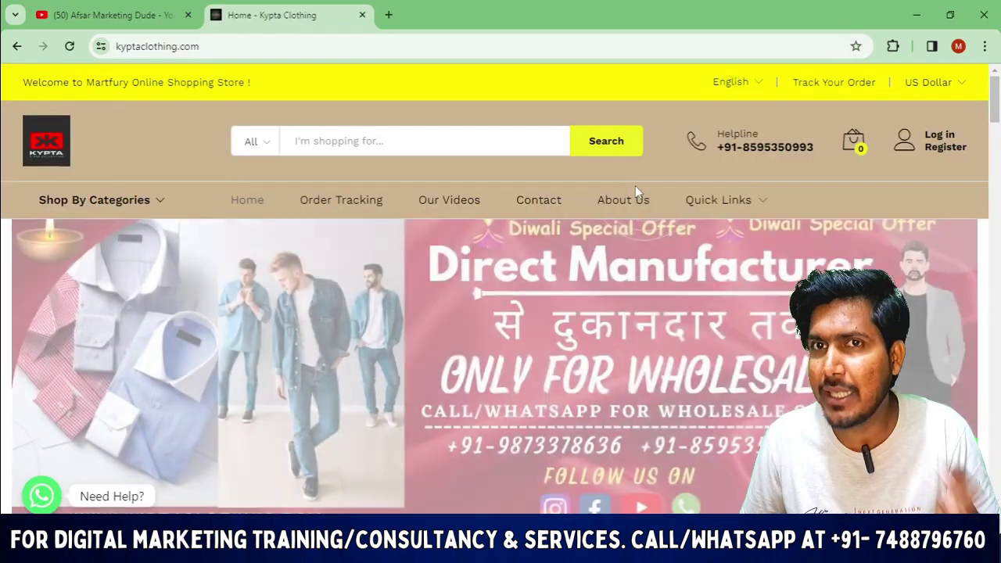
scroll(635, 185, down, 2)
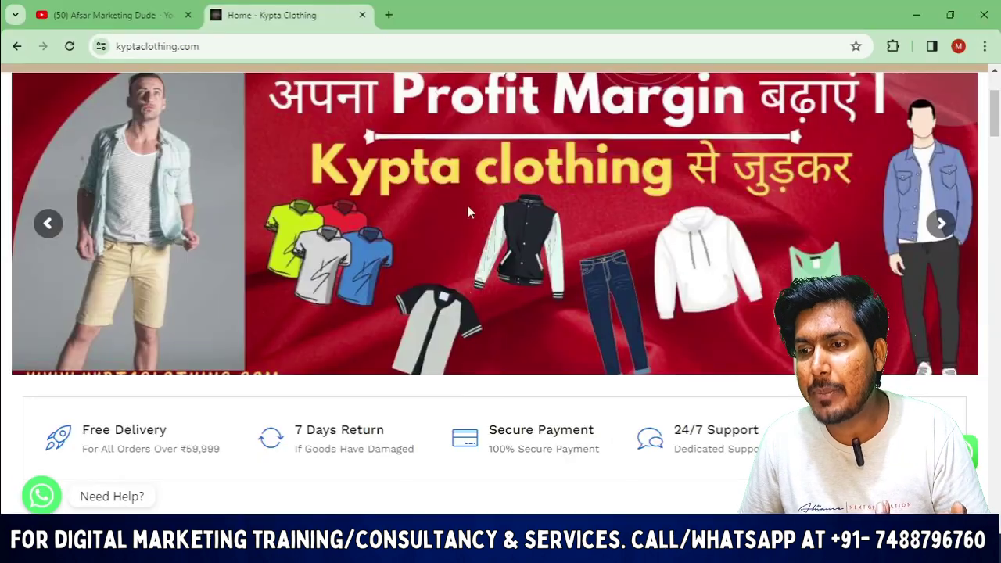
scroll(646, 337, down, 10)
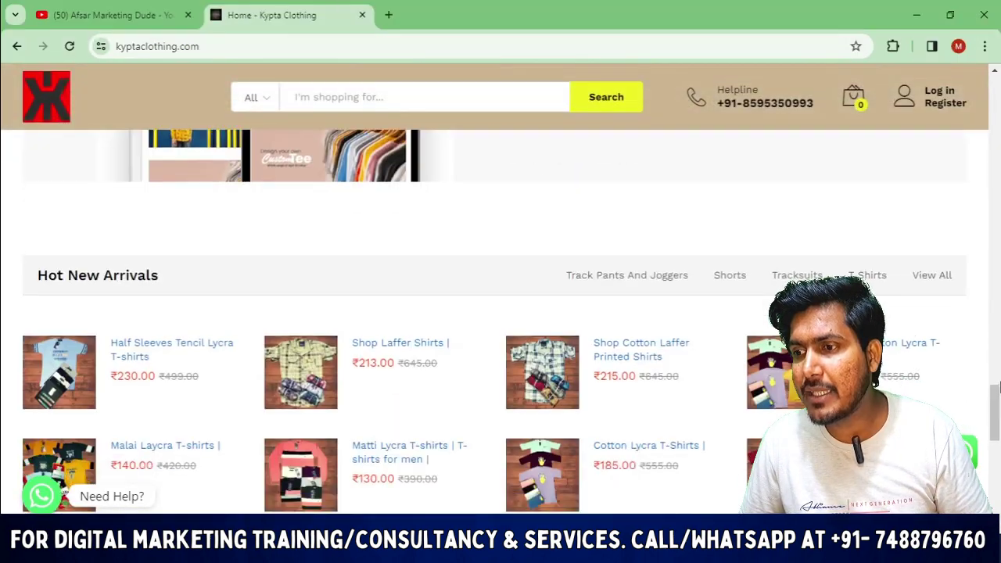
scroll(997, 388, down, 10)
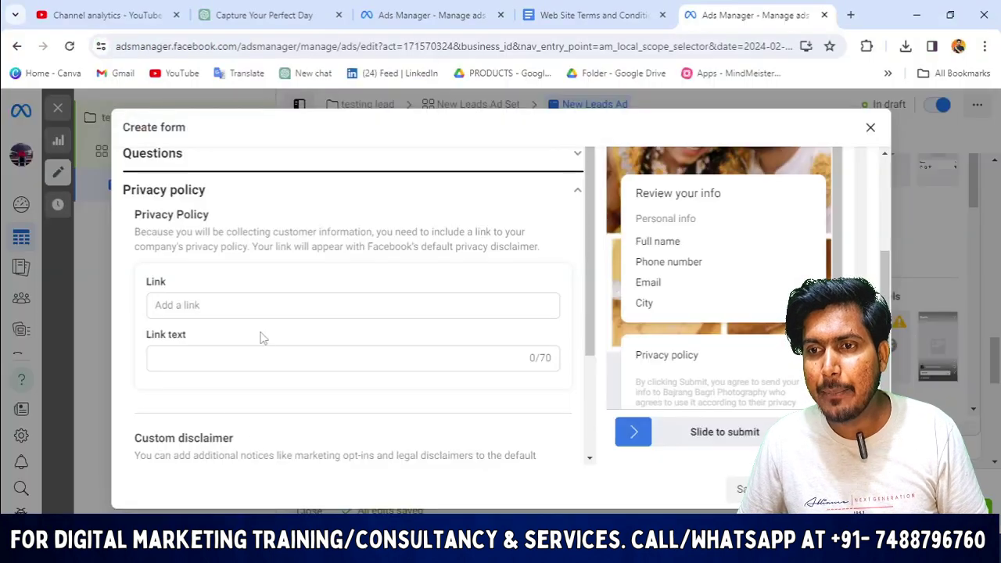
click(248, 314)
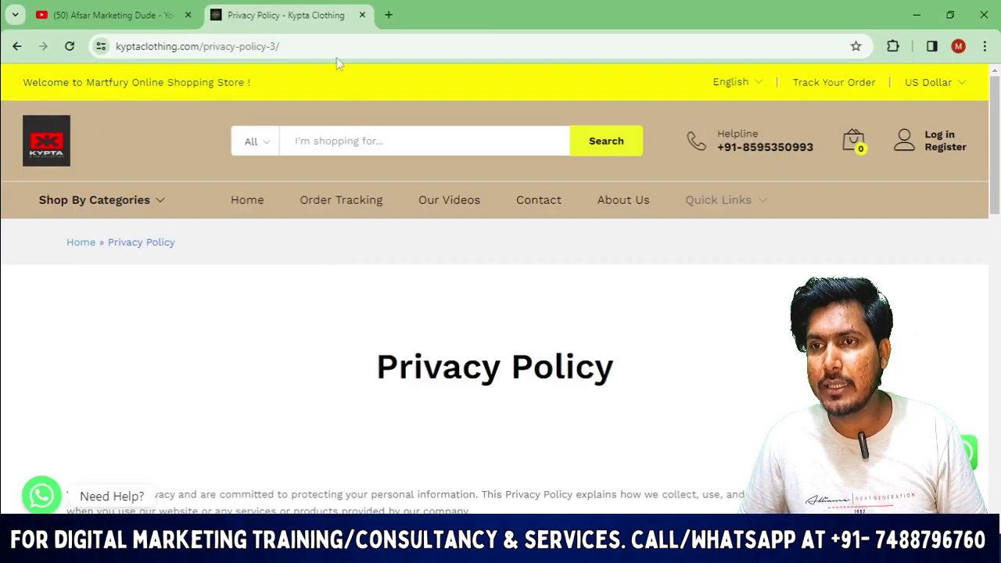
scroll(409, 271, down, 5)
scroll(253, 67, up, 5)
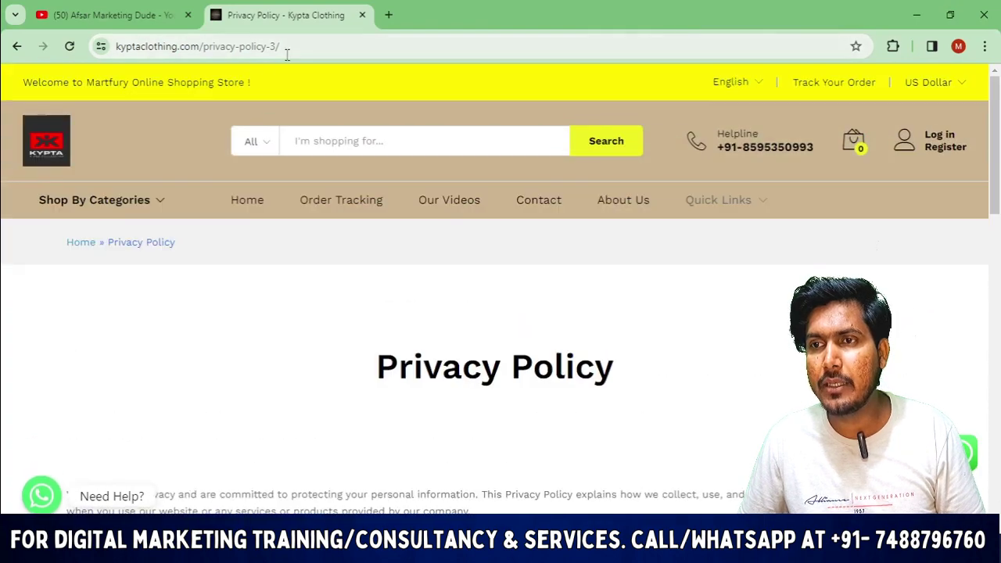
drag(286, 47, 2, 44)
key(ctrl+c)
click(94, 15)
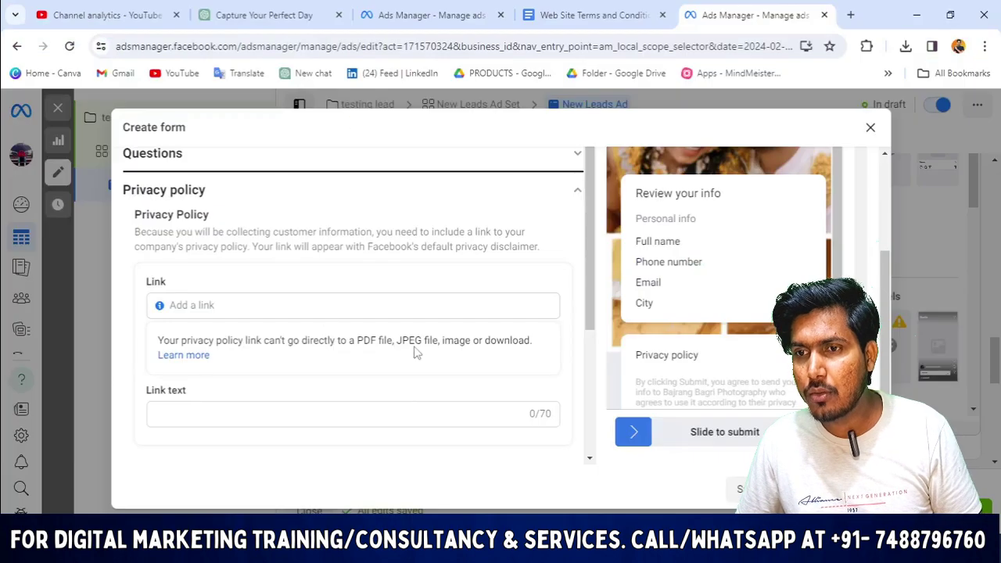
click(232, 304)
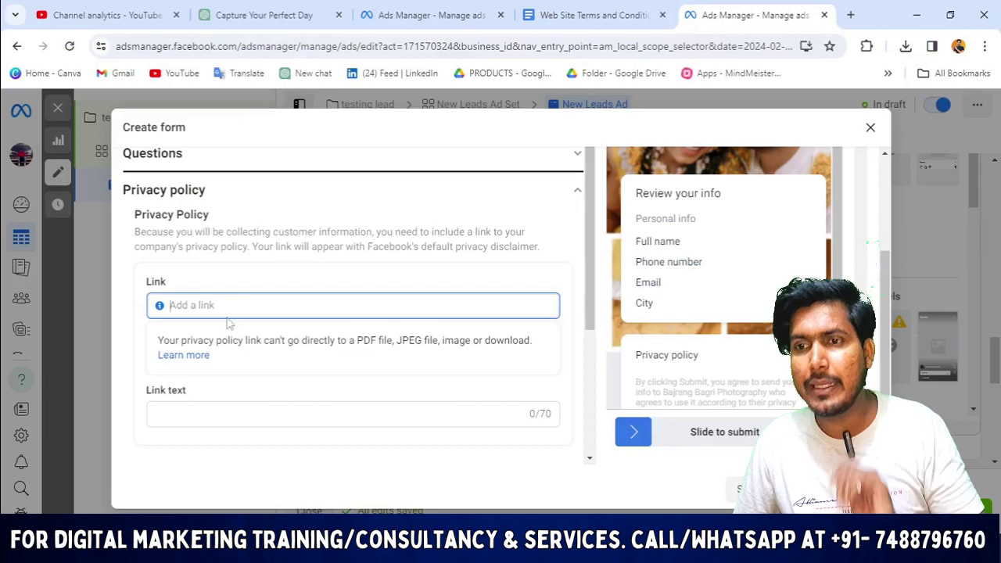
key(ctrl+v)
scroll(404, 351, down, 3)
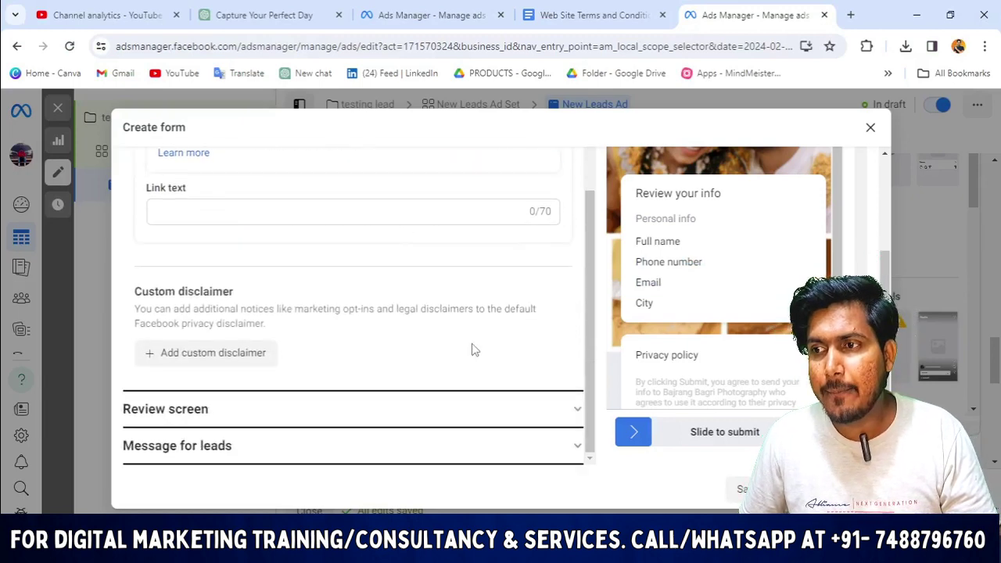
scroll(442, 305, up, 2)
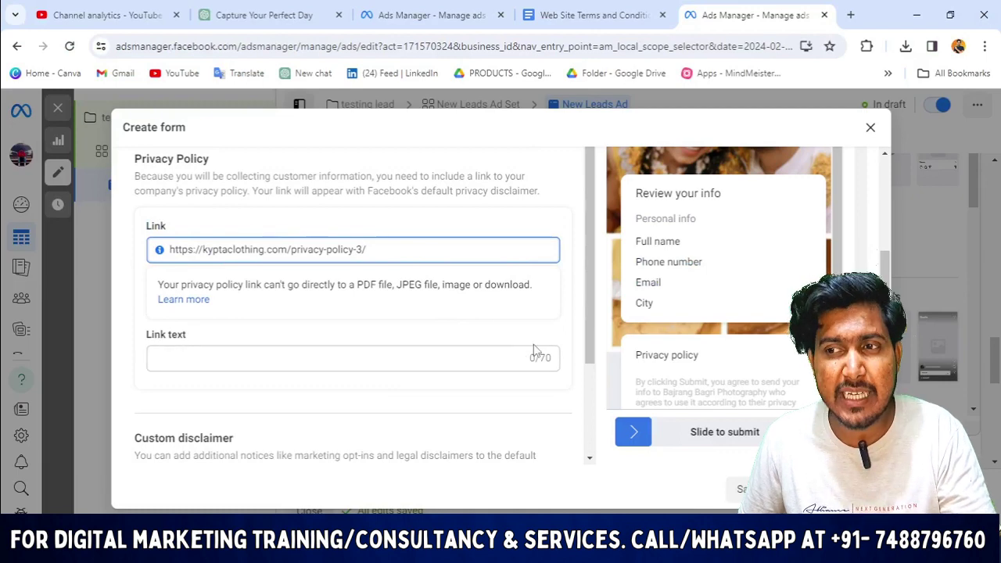
scroll(532, 352, down, 2)
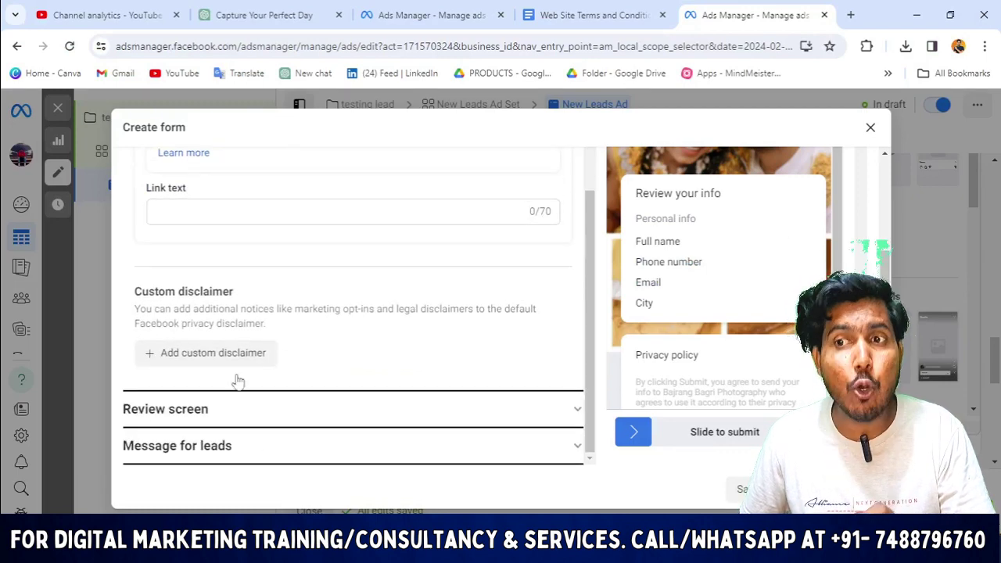
scroll(247, 421, up, 6)
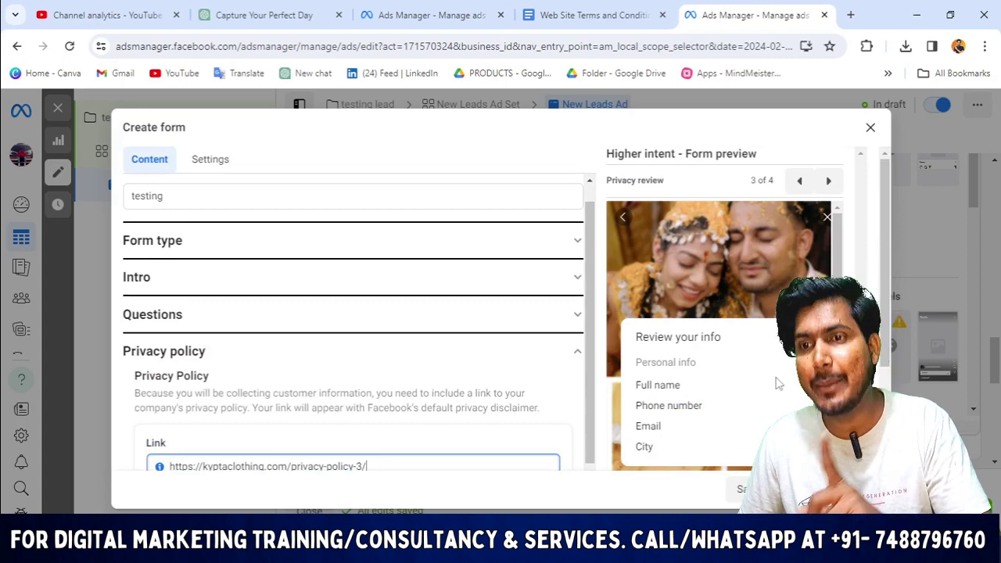
scroll(778, 383, down, 1)
scroll(501, 438, down, 3)
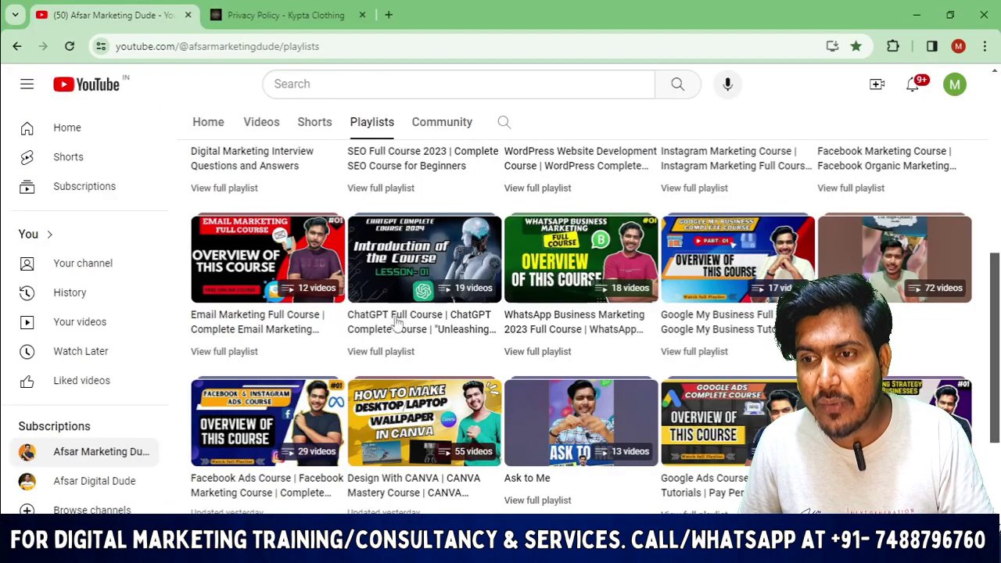
Scroll down the YouTube channel's Playlists page to browse its course playlists.
scroll(391, 321, down, 3)
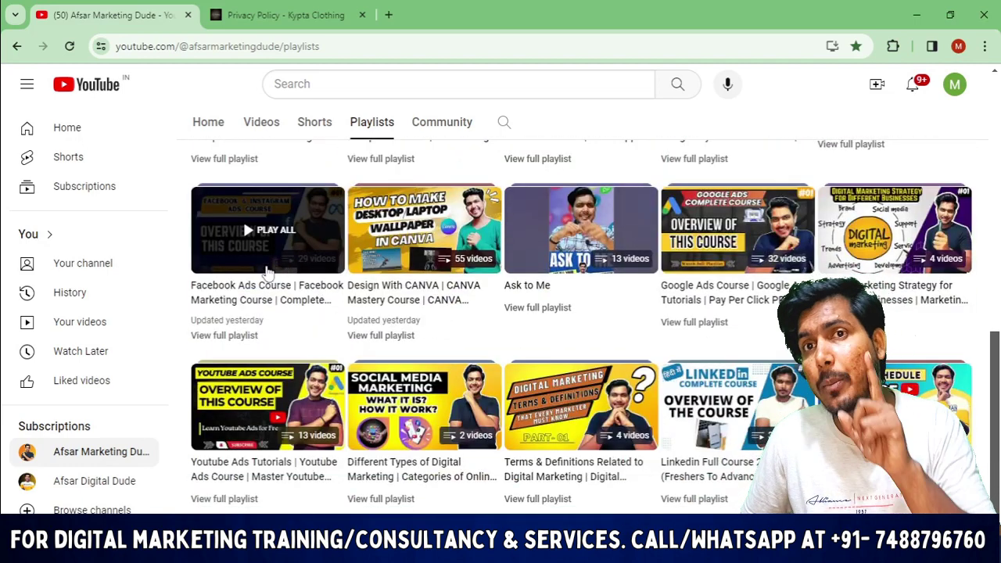
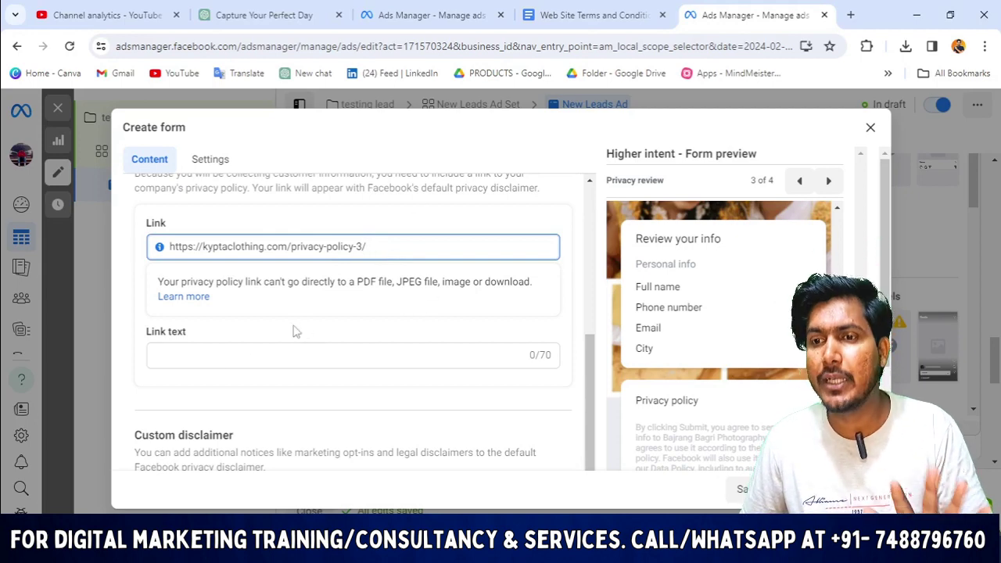
Enter 'privacy policy' as the privacy policy link text, correcting the typo.
scroll(296, 331, down, 1)
click(328, 283)
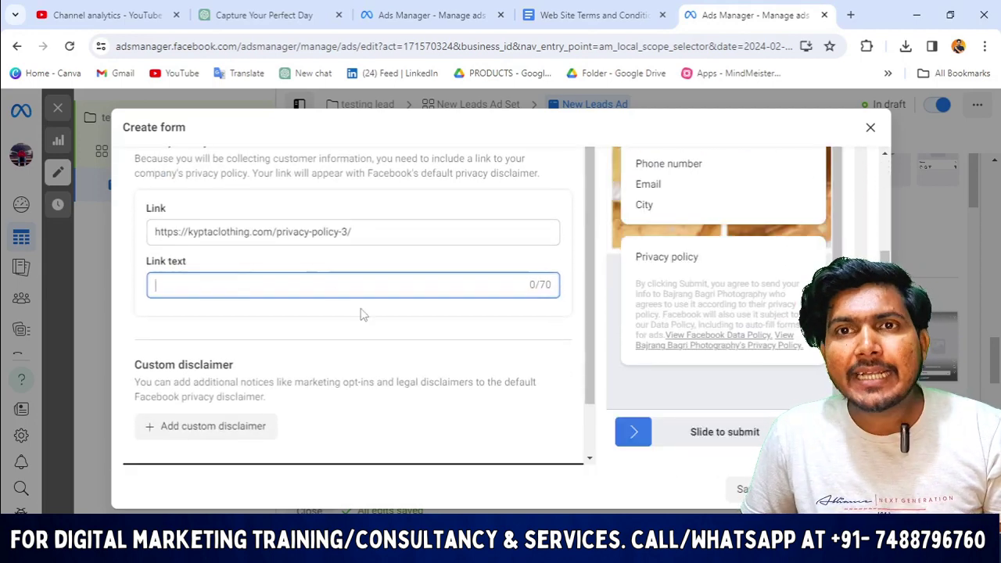
scroll(362, 316, up, 1)
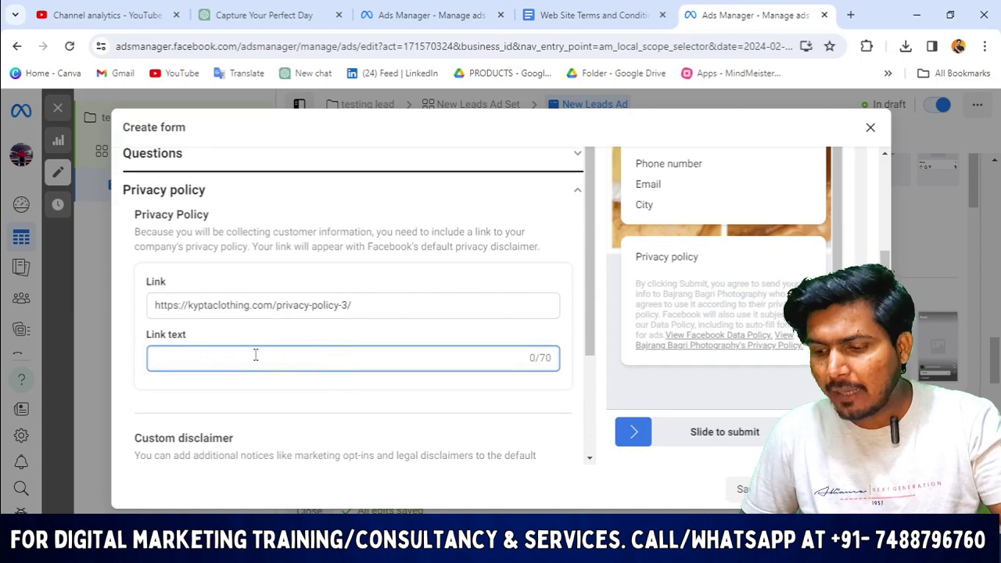
text(privacy)
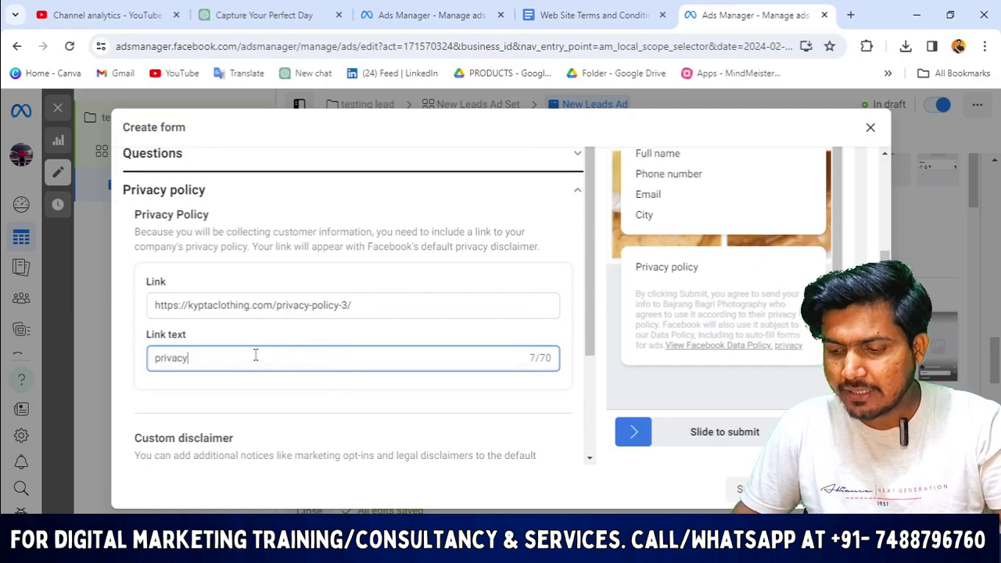
text( plpolicy)
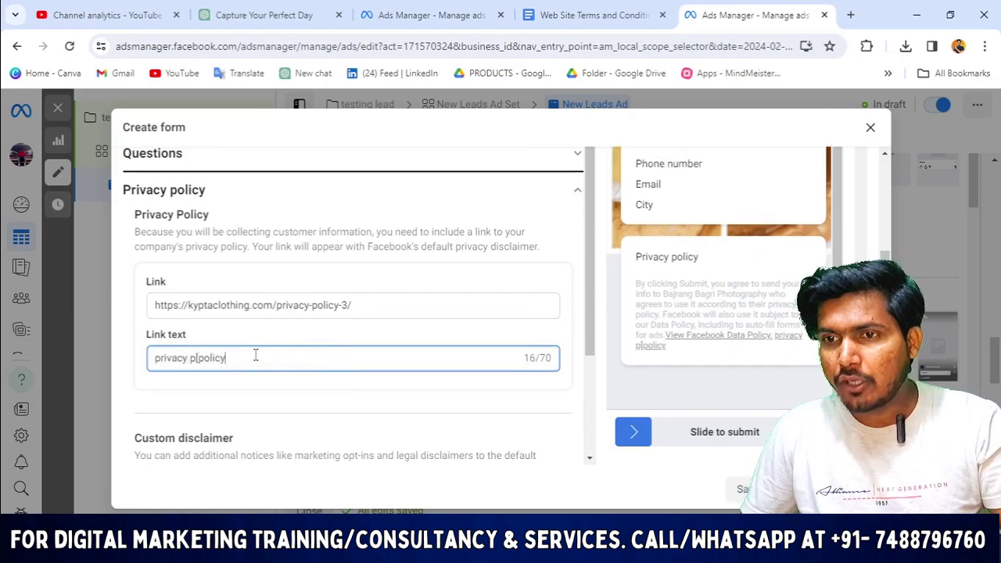
key(BackSpace)
key(BackSpace)
key(BackSpace)
key(BackSpace)
key(BackSpace)
key(BackSpace)
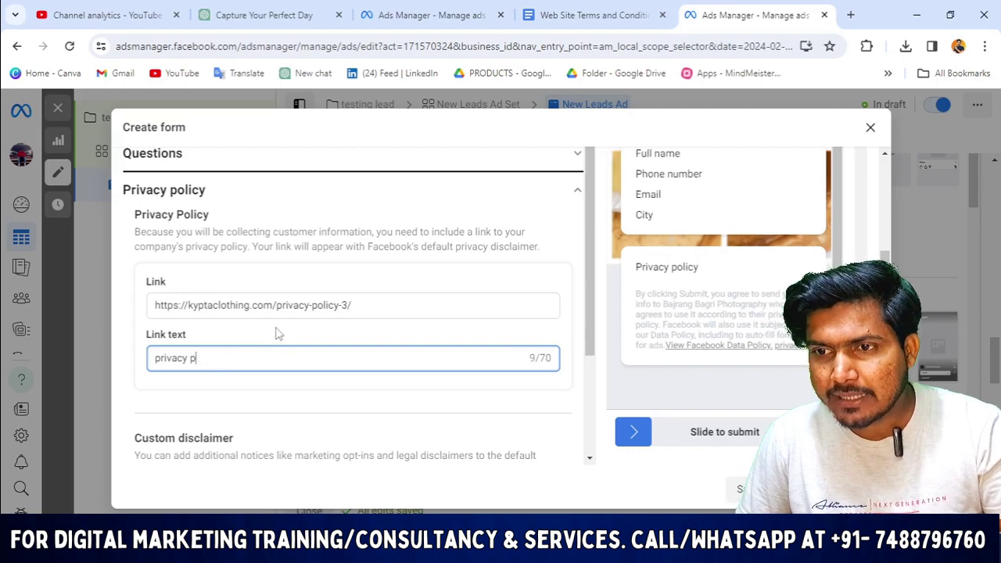
text(olicy)
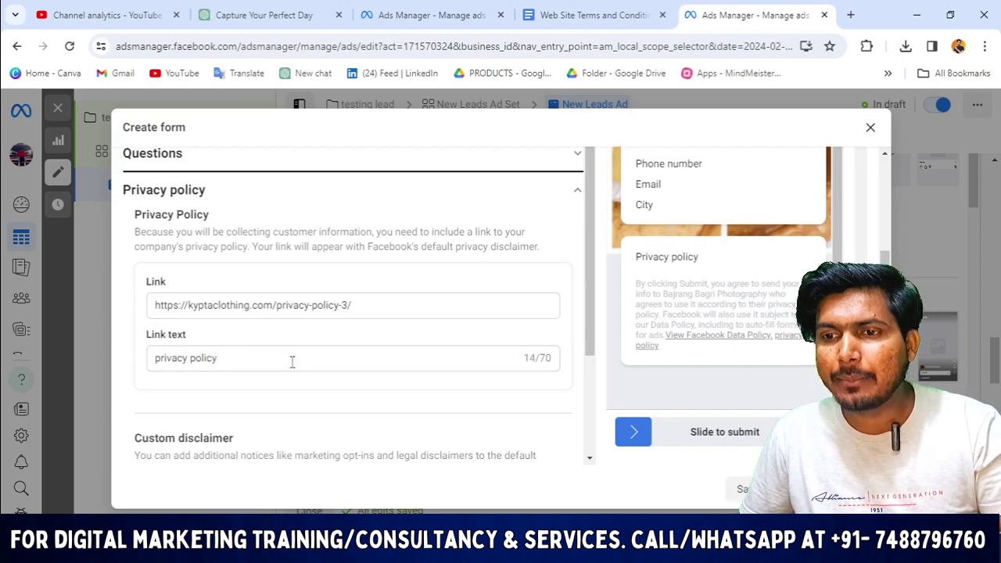
scroll(258, 356, down, 3)
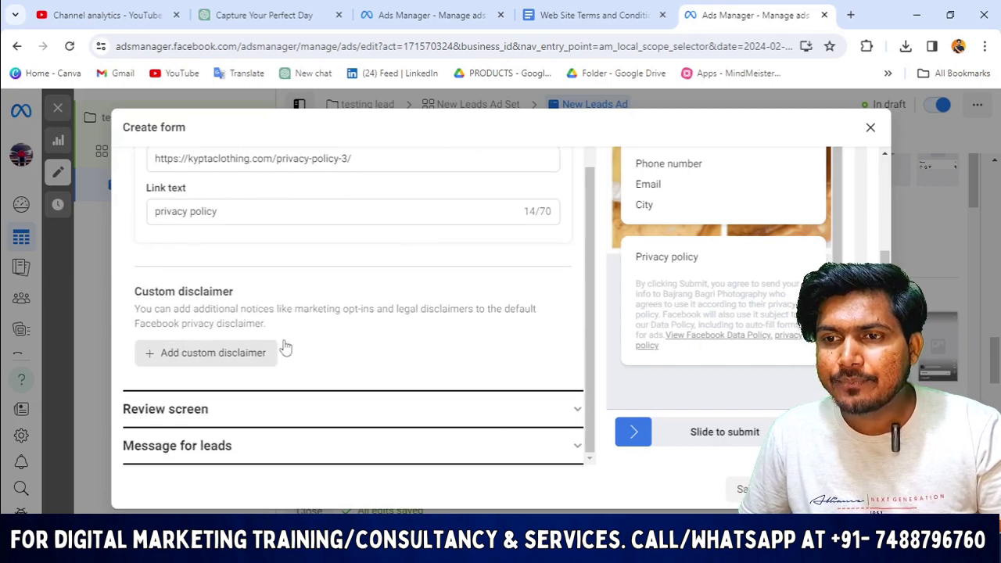
Expand Review screen and Message for leads, select the thank-you Link field, then return to the privacy policy page.
click(575, 413)
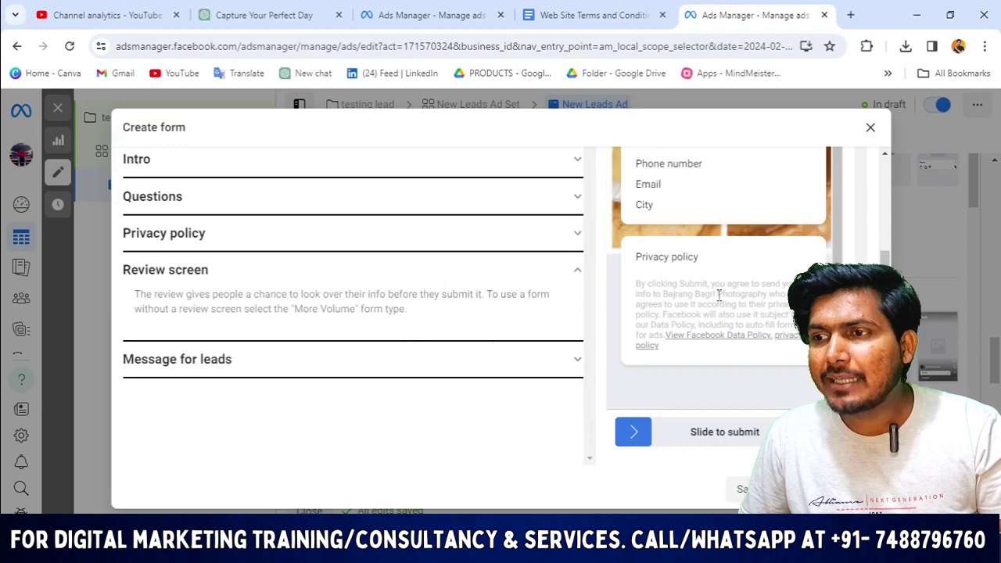
scroll(760, 312, down, 1)
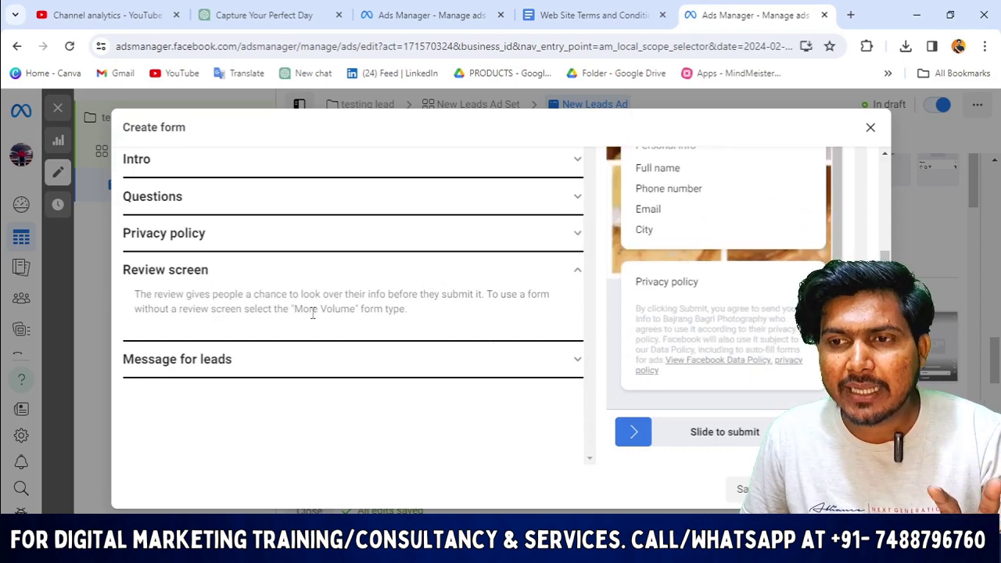
click(570, 361)
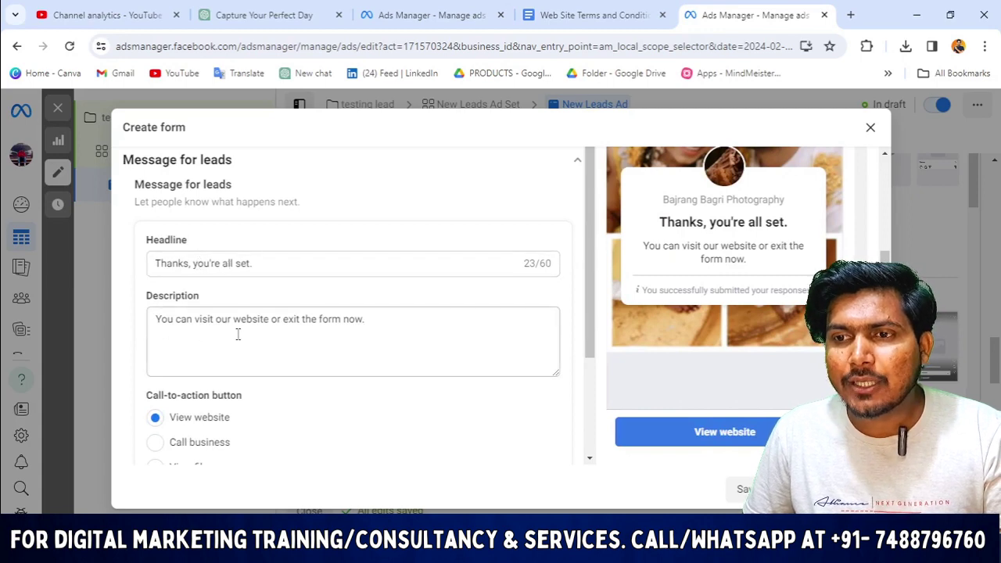
scroll(388, 344, down, 2)
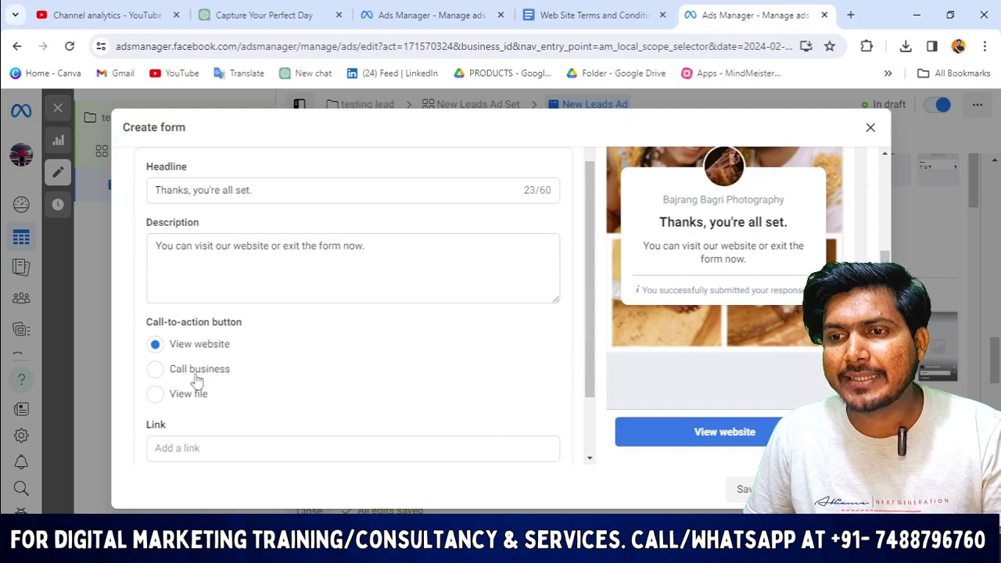
click(207, 447)
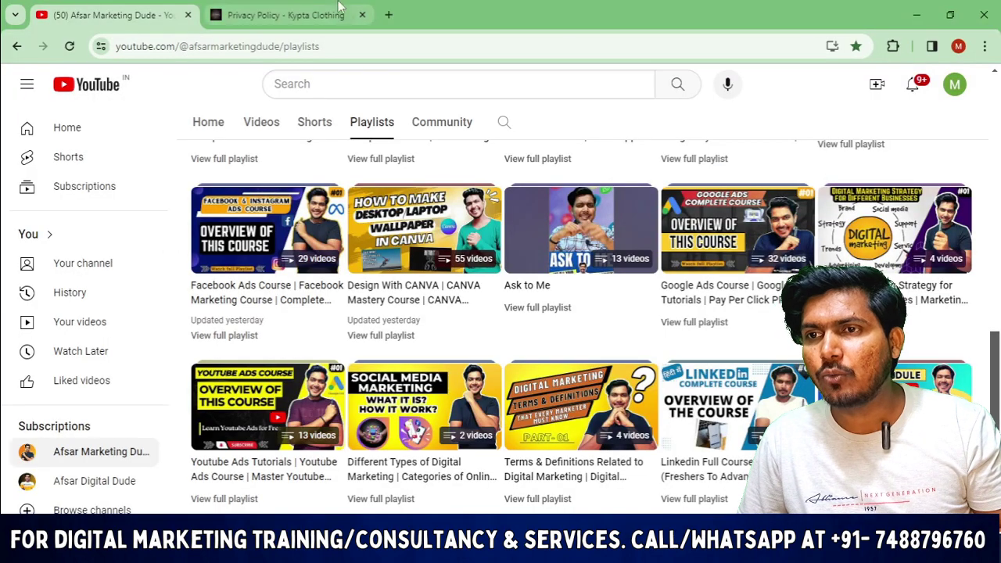
click(285, 15)
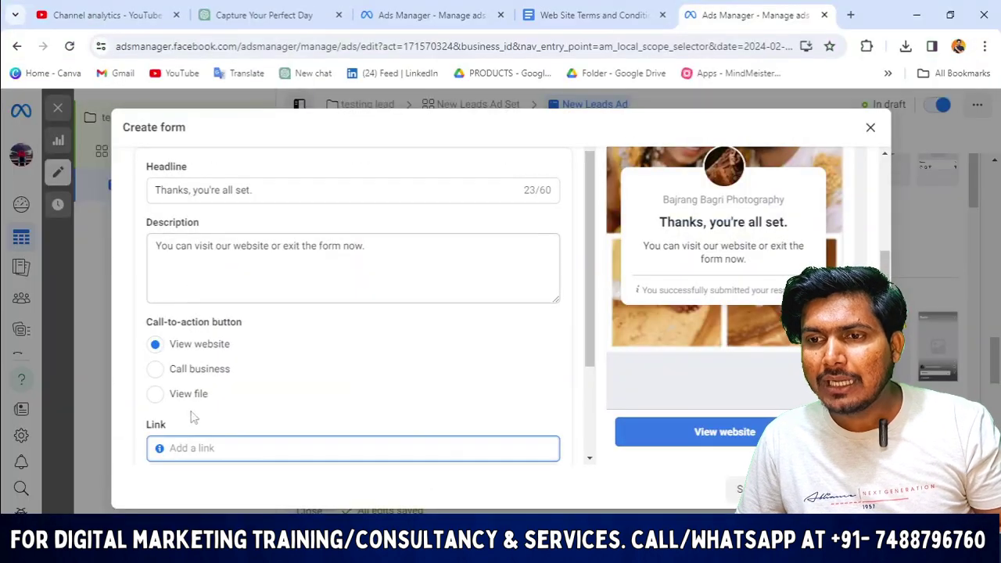
scroll(190, 422, down, 2)
text(https://kyptaclothing.com/privacy-policy-3/)
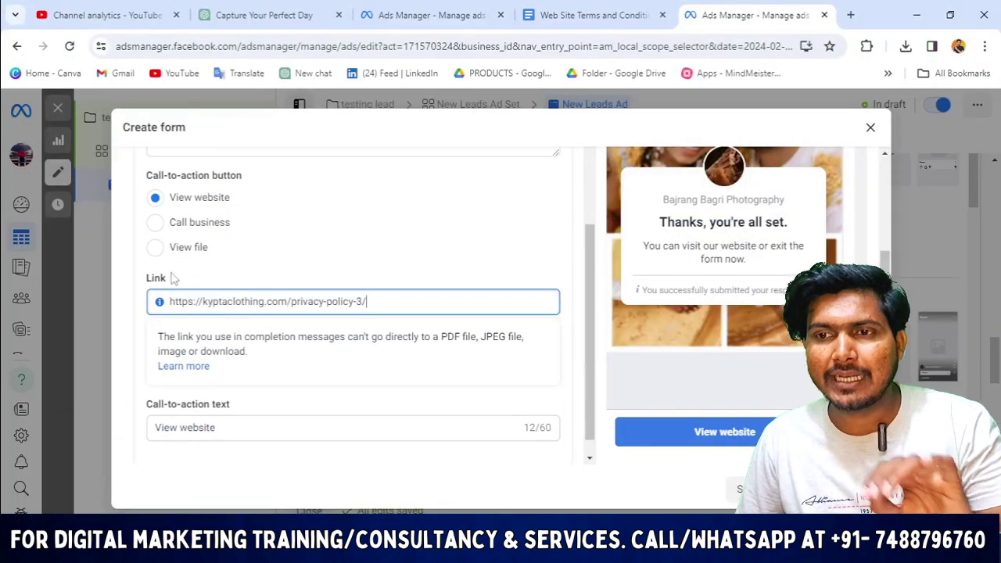
scroll(190, 250, up, 1)
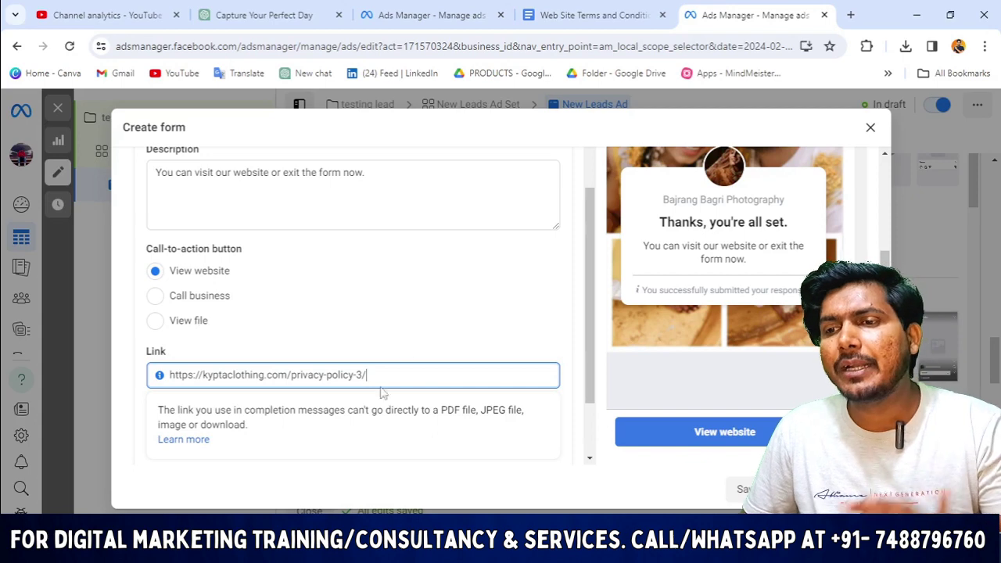
scroll(352, 387, down, 2)
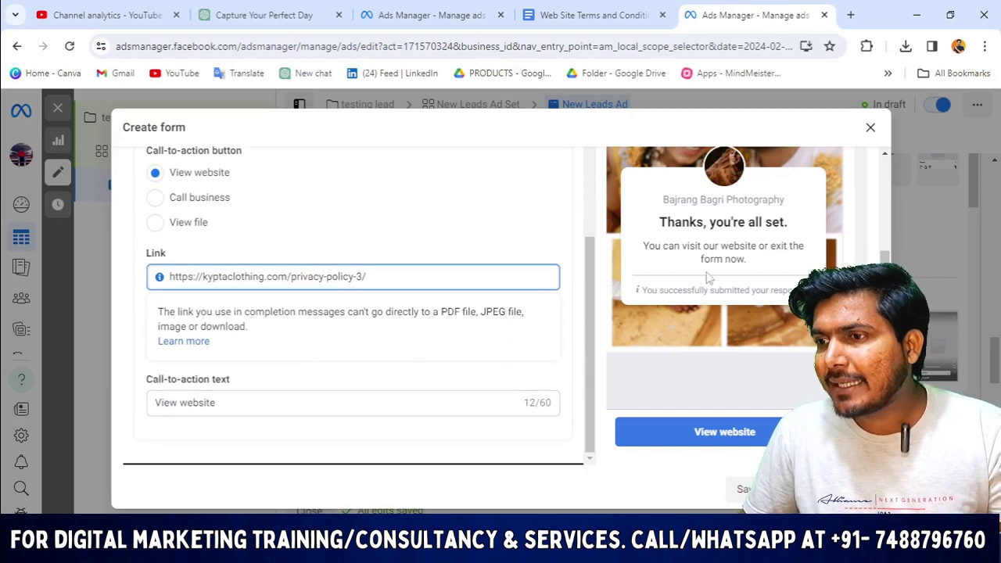
scroll(780, 245, up, 1)
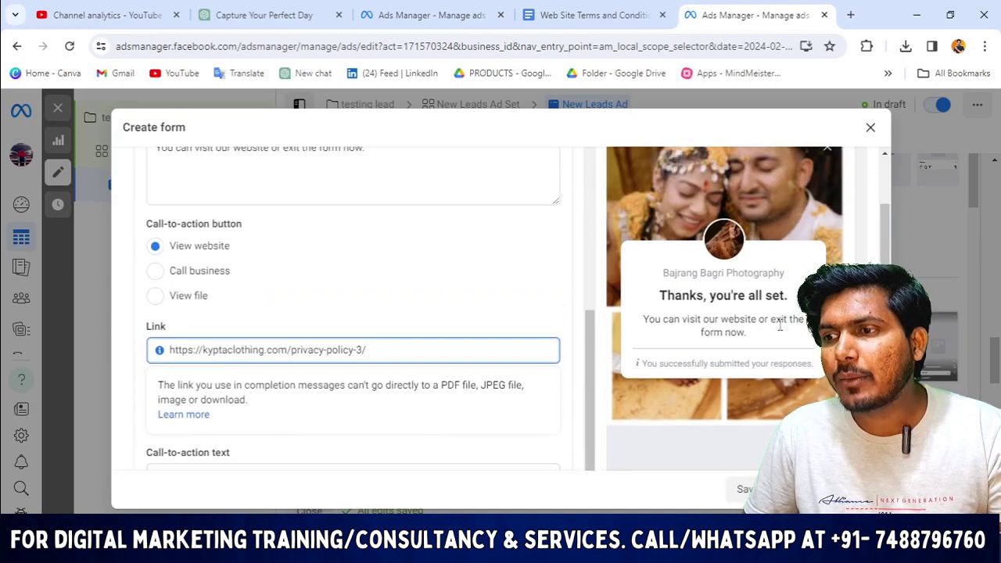
scroll(741, 352, down, 1)
scroll(735, 329, up, 2)
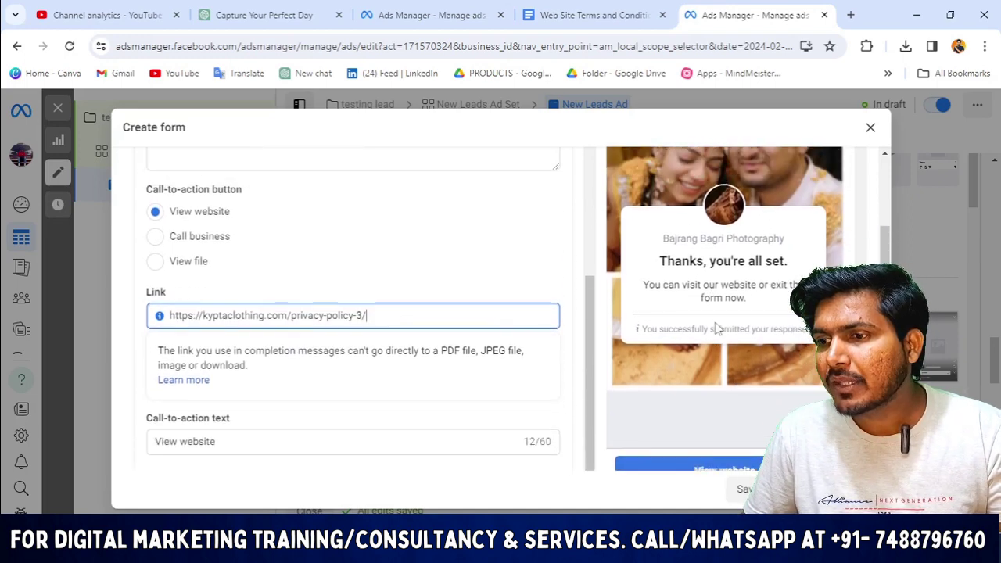
scroll(714, 457, down, 2)
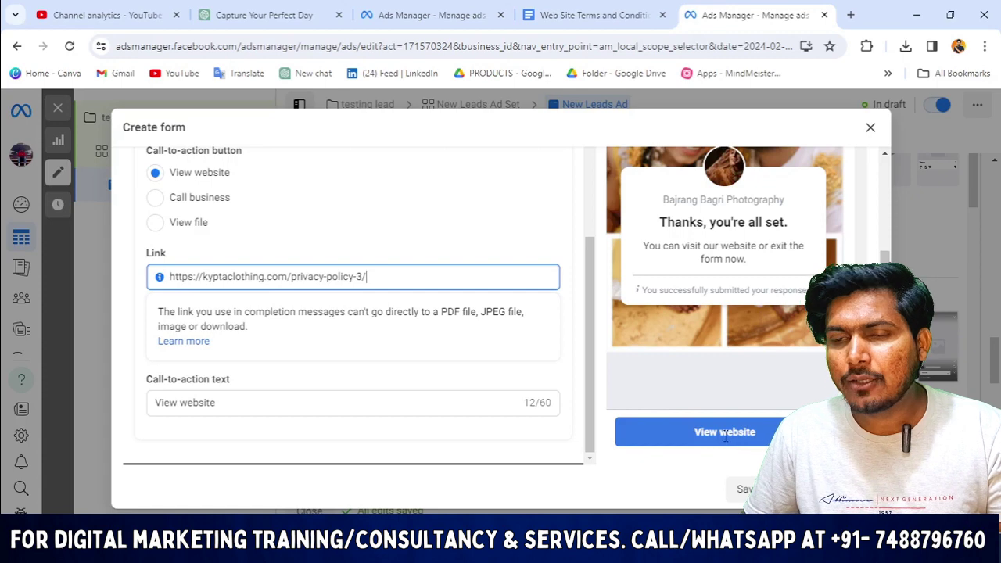
scroll(358, 245, up, 10)
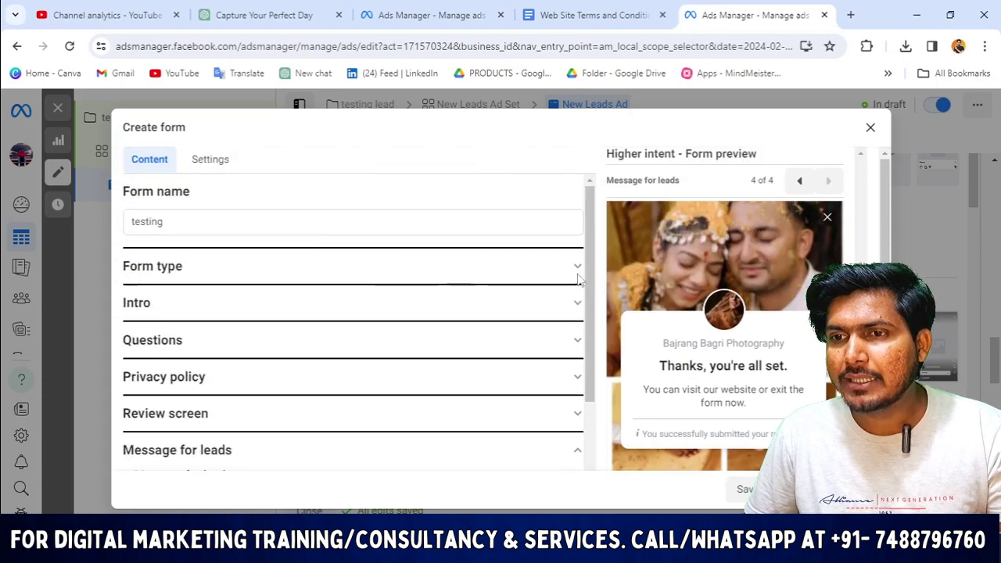
Page the form preview back to the custom questions screen.
click(799, 182)
click(799, 182)
click(799, 181)
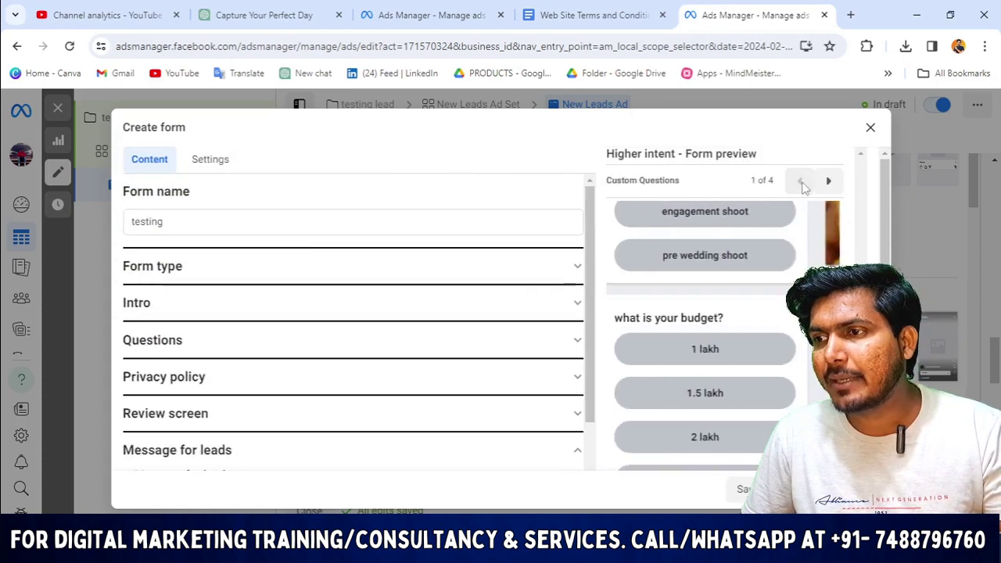
scroll(747, 236, up, 5)
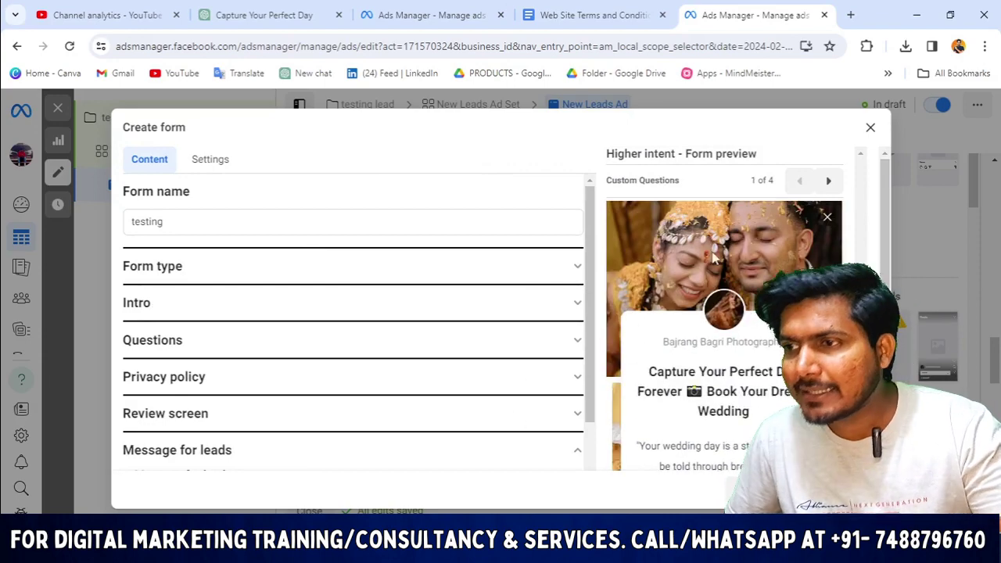
scroll(747, 236, up, 2)
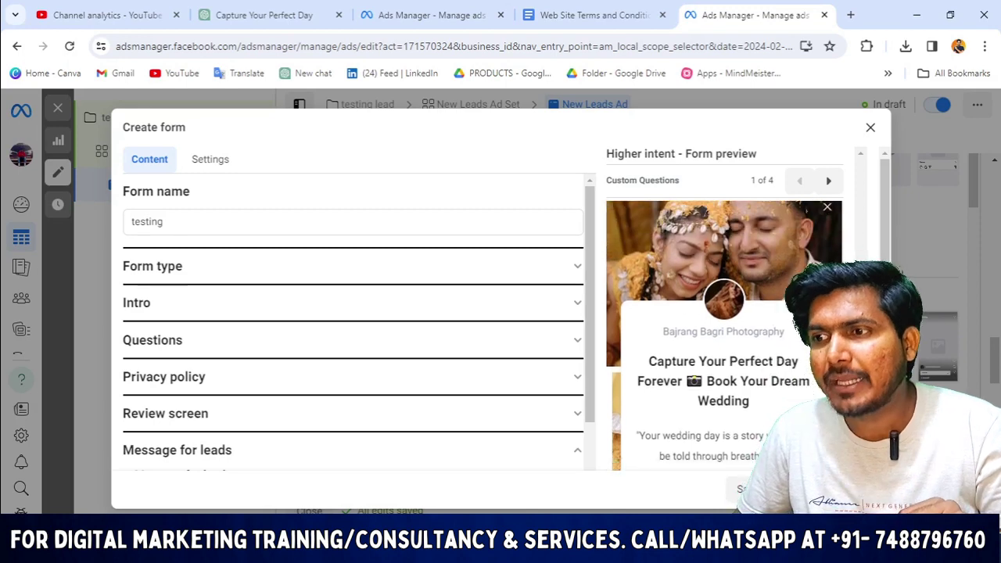
scroll(733, 327, down, 6)
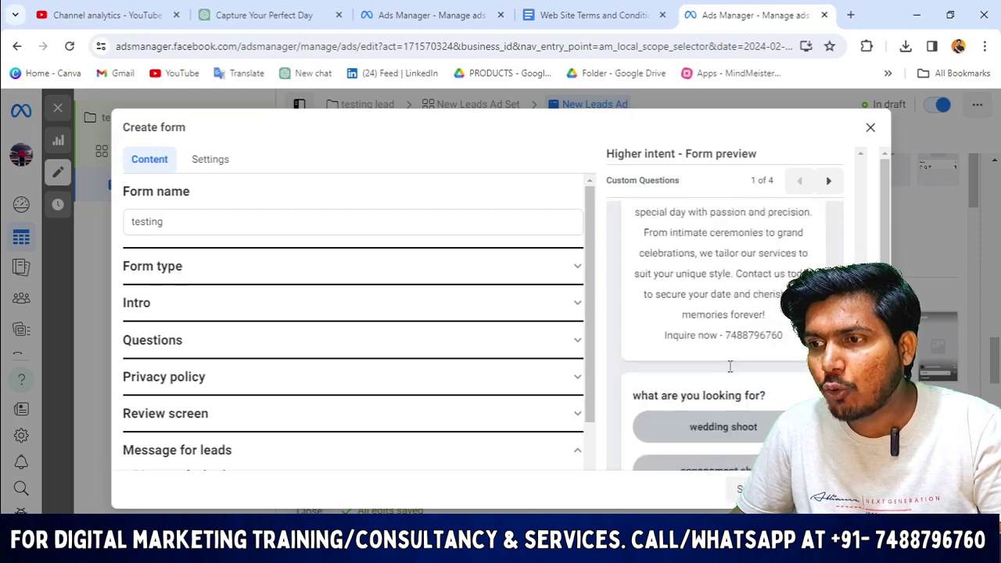
scroll(733, 327, up, 3)
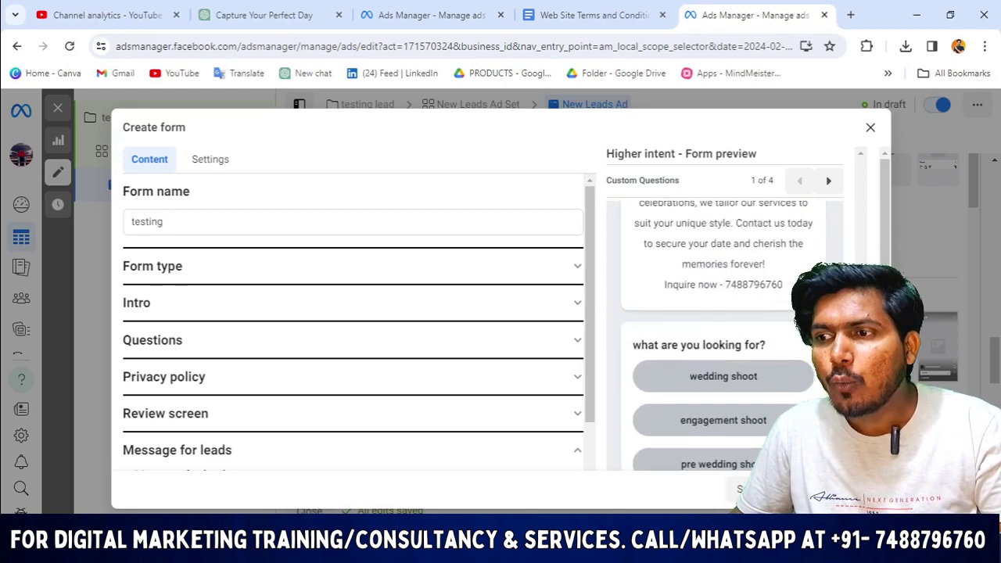
scroll(772, 361, down, 2)
scroll(703, 344, down, 3)
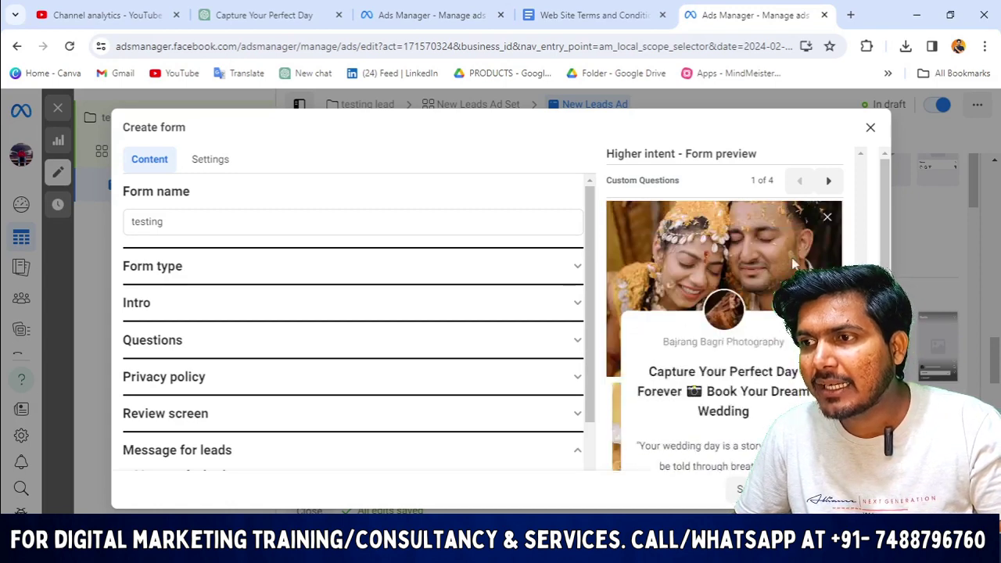
Advance the preview through the contact information and Review your info pages.
click(829, 181)
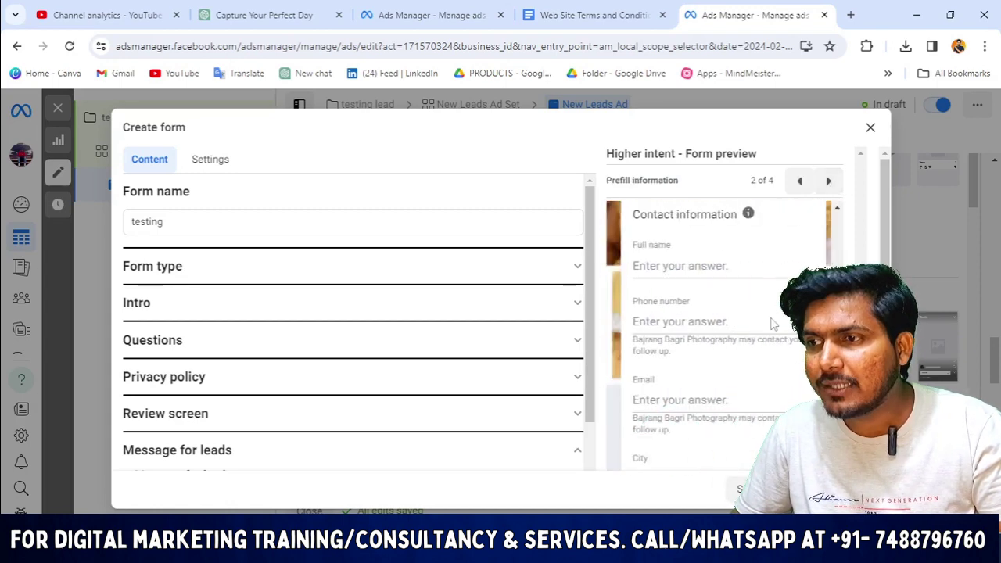
scroll(738, 336, down, 4)
scroll(739, 337, up, 1)
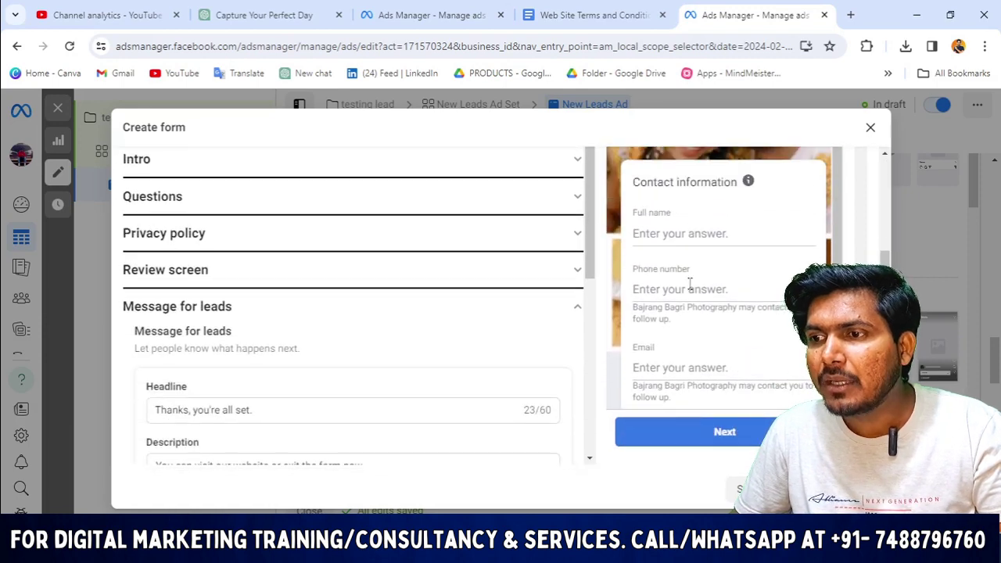
scroll(691, 316, down, 1)
scroll(706, 335, up, 4)
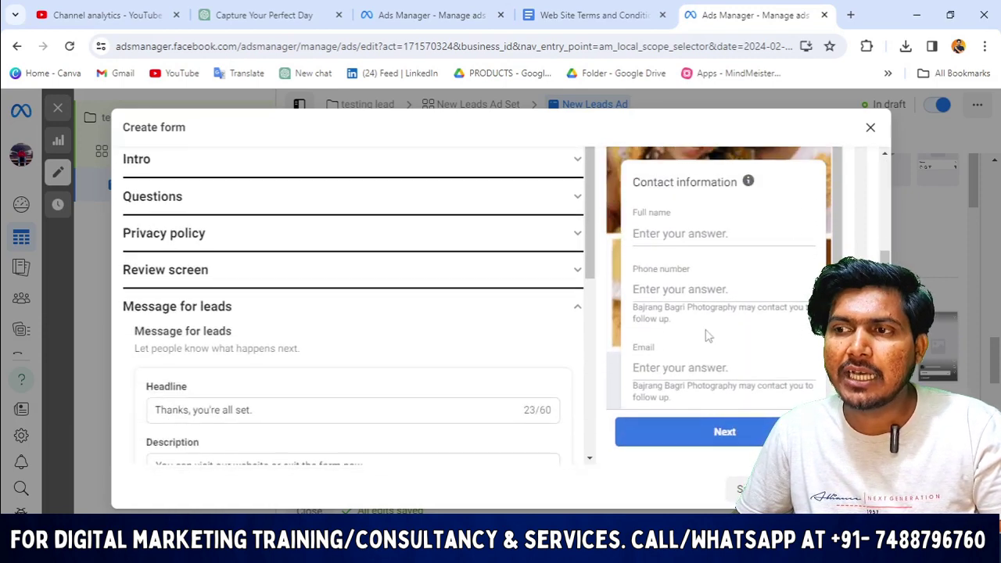
click(828, 181)
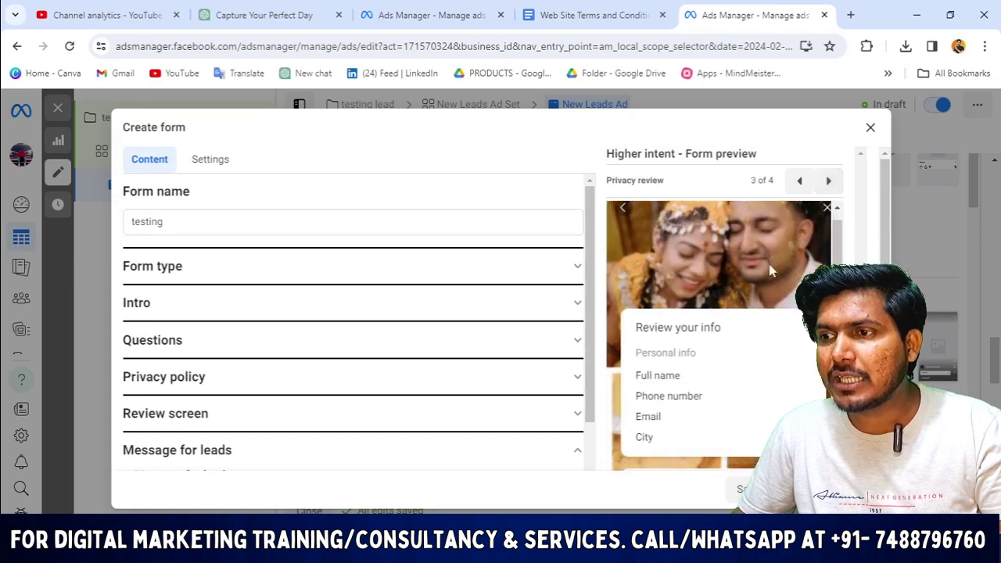
triple_click(702, 263)
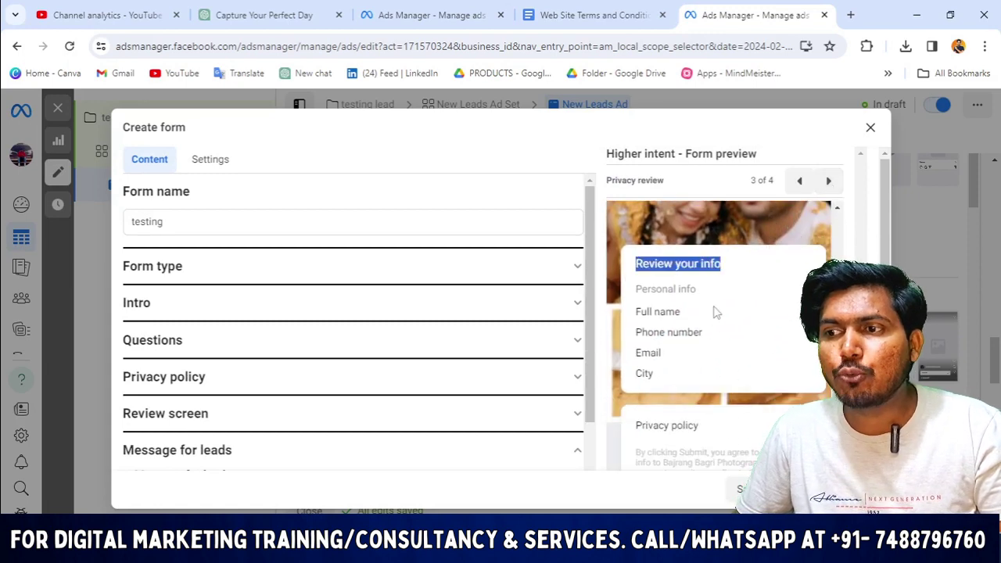
click(700, 321)
scroll(700, 322, down, 1)
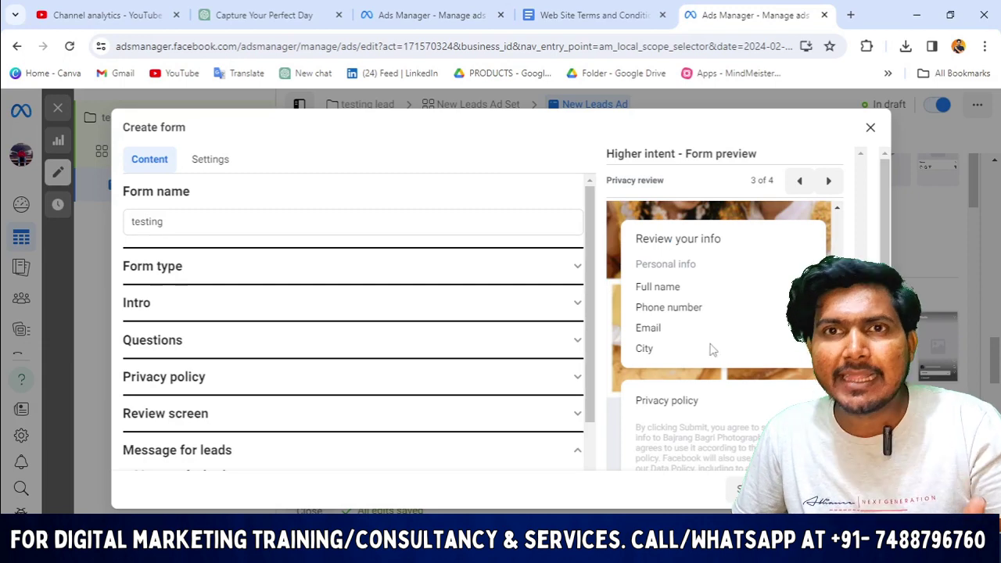
scroll(713, 344, down, 3)
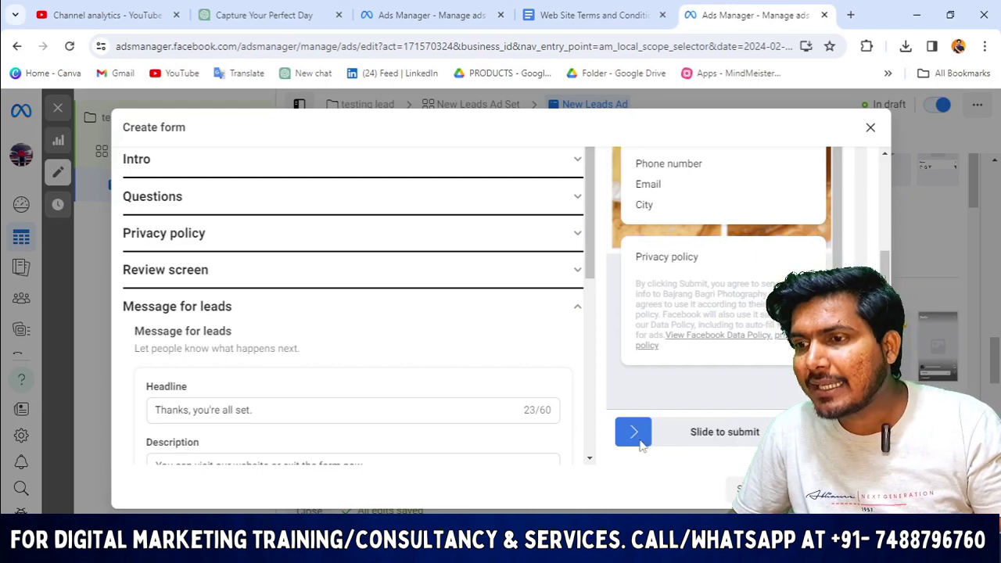
scroll(644, 444, up, 1)
scroll(825, 199, up, 3)
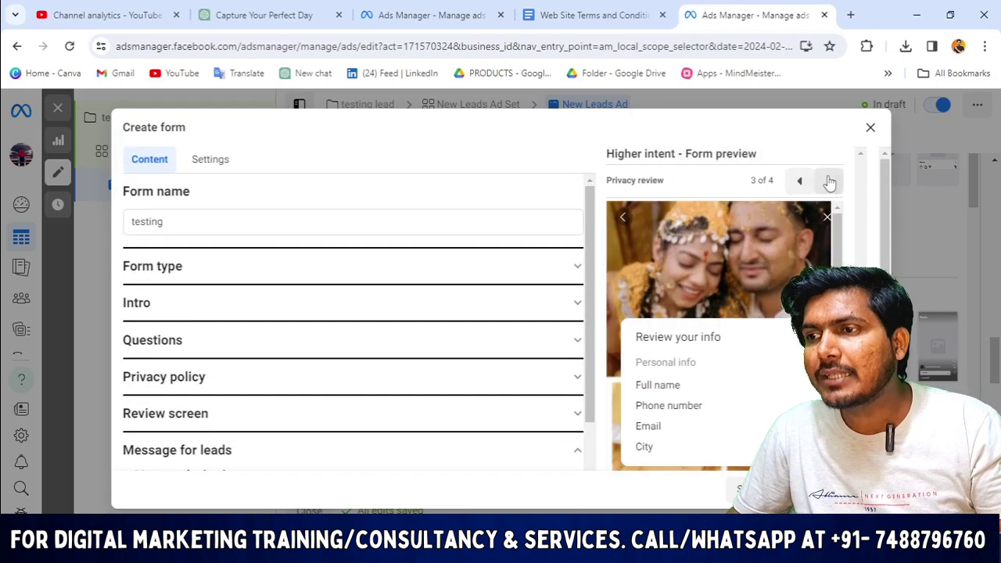
Advance the preview to the thank-you page and scroll to the Message for leads settings.
click(829, 180)
scroll(707, 289, down, 2)
scroll(704, 281, up, 2)
scroll(696, 270, down, 2)
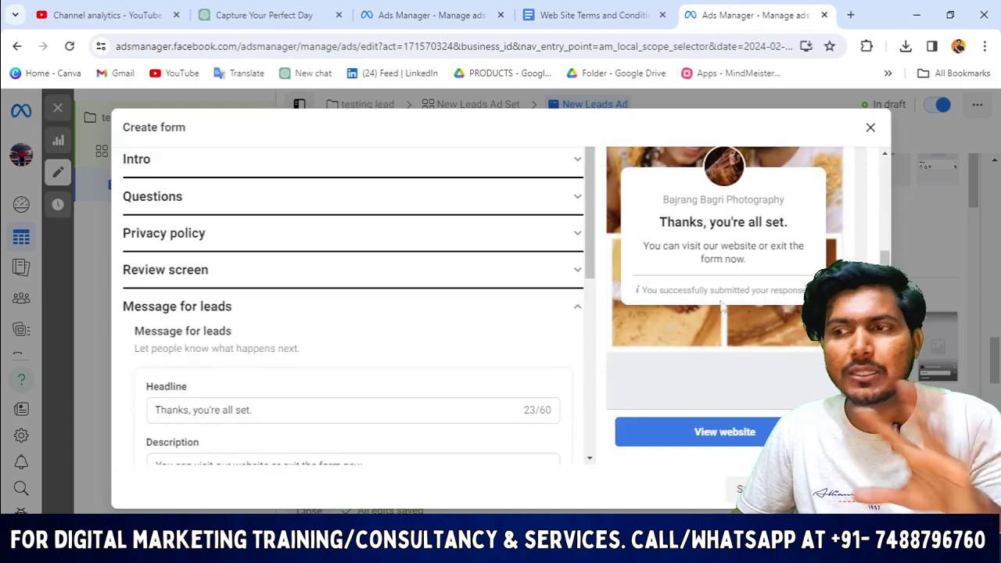
scroll(257, 331, down, 3)
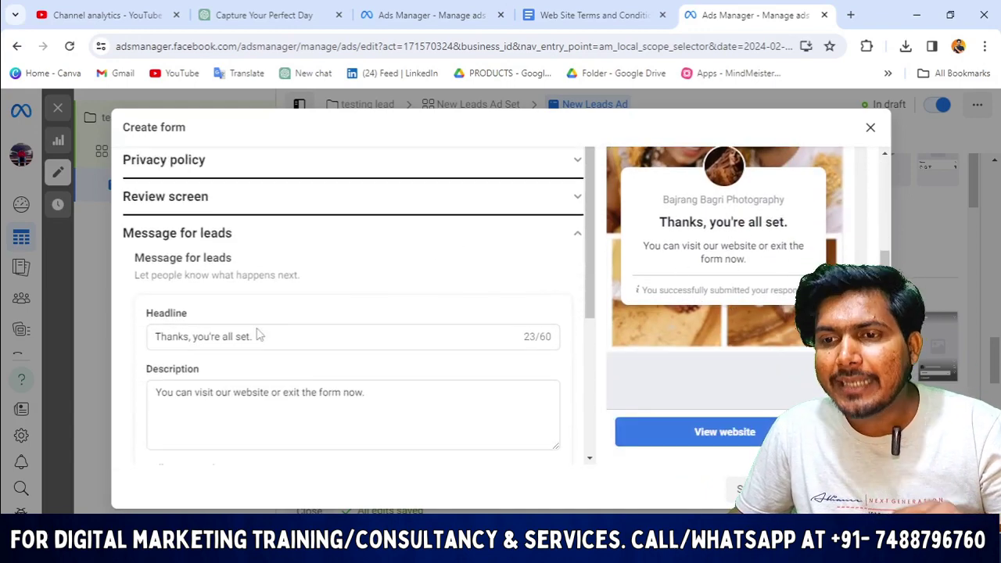
Replace the thank-you description with 'we will contact you soon', fixing 'contatact' via spell-check.
triple_click(392, 326)
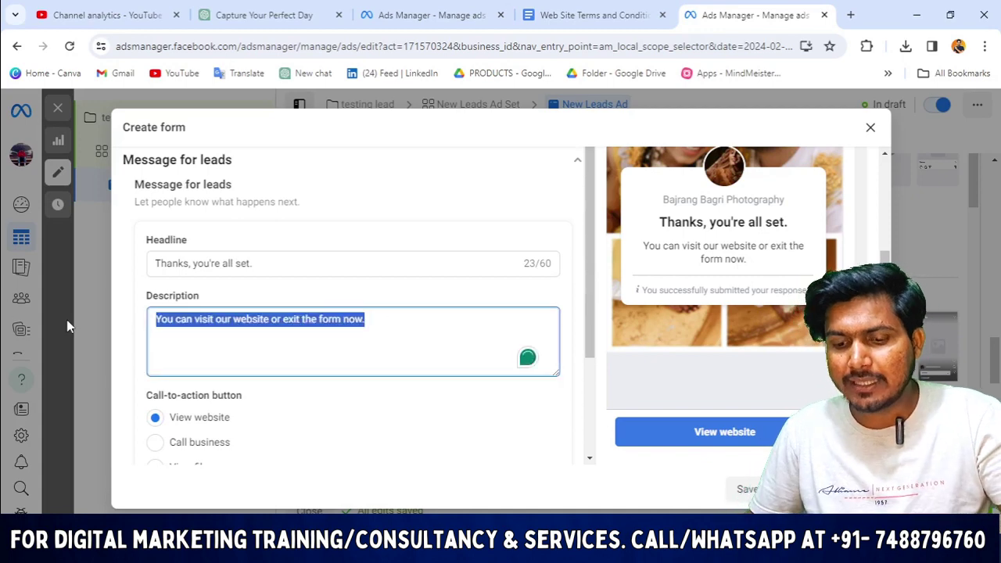
text(we will )
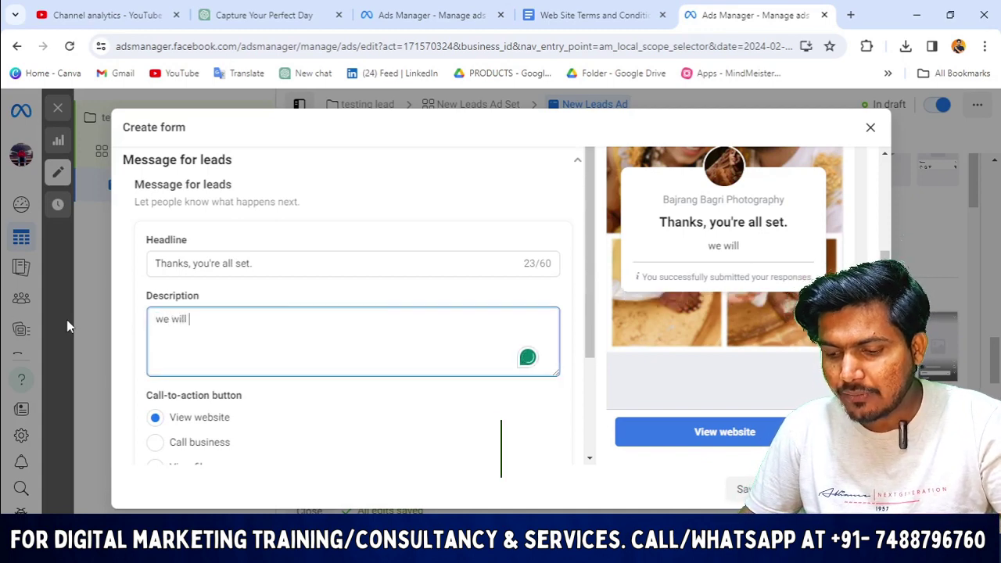
text(contatac)
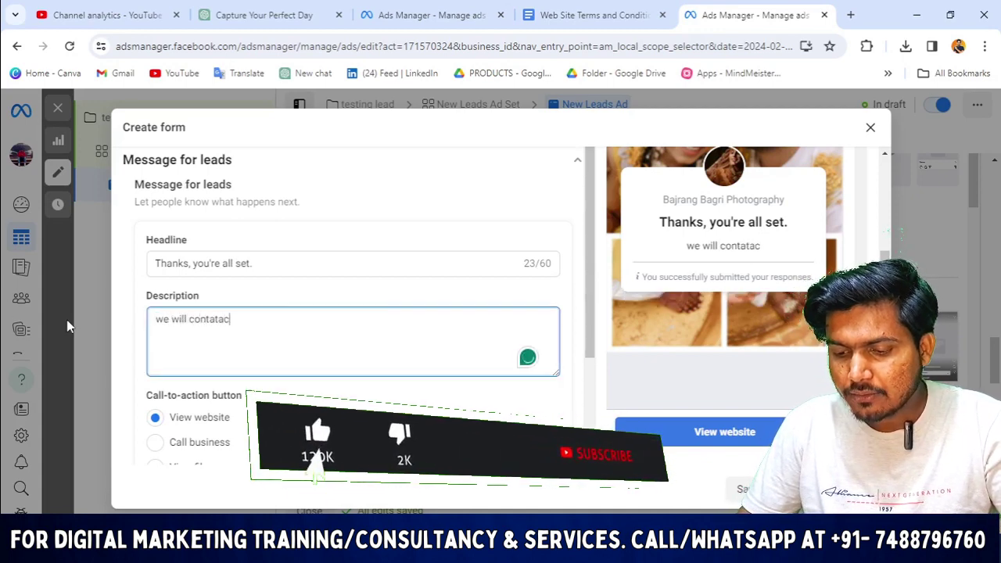
text(t you soon)
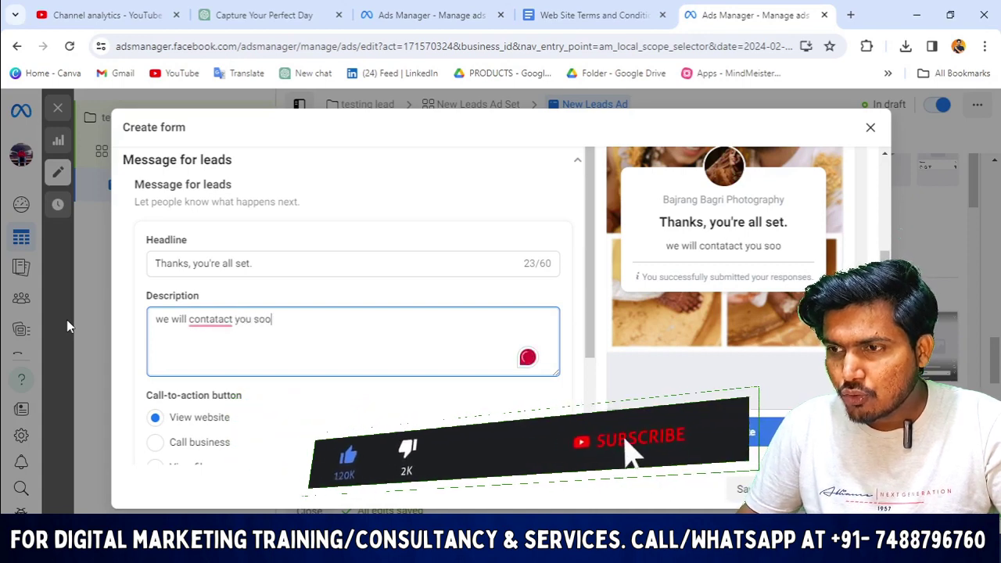
right_click(203, 326)
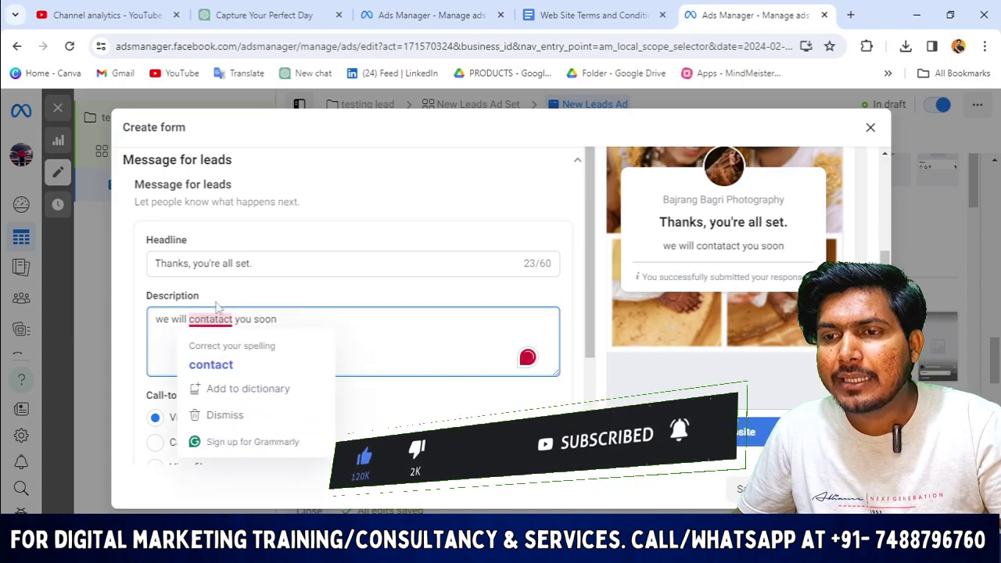
click(215, 363)
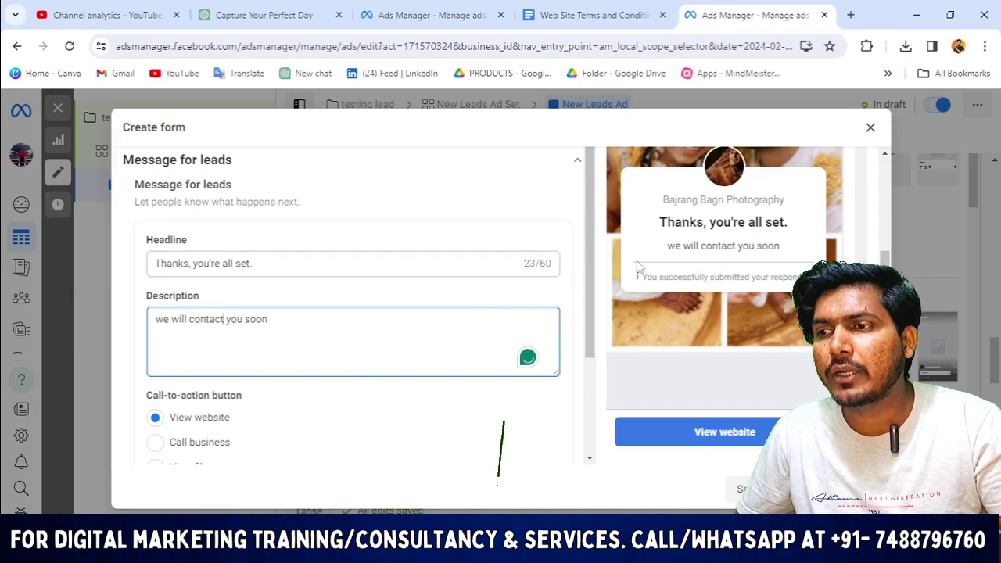
scroll(362, 313, up, 5)
scroll(329, 371, down, 3)
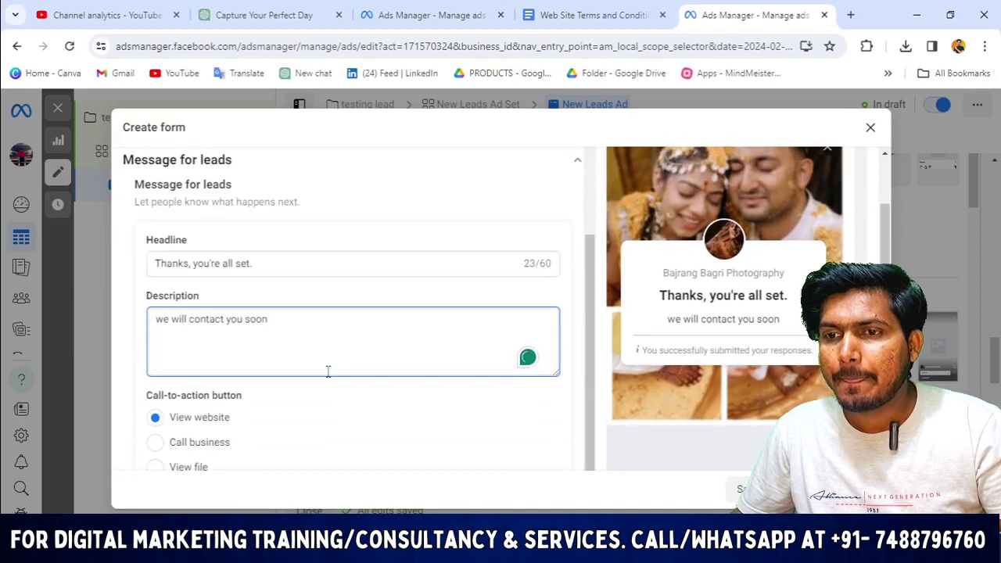
scroll(357, 336, up, 4)
click(352, 340)
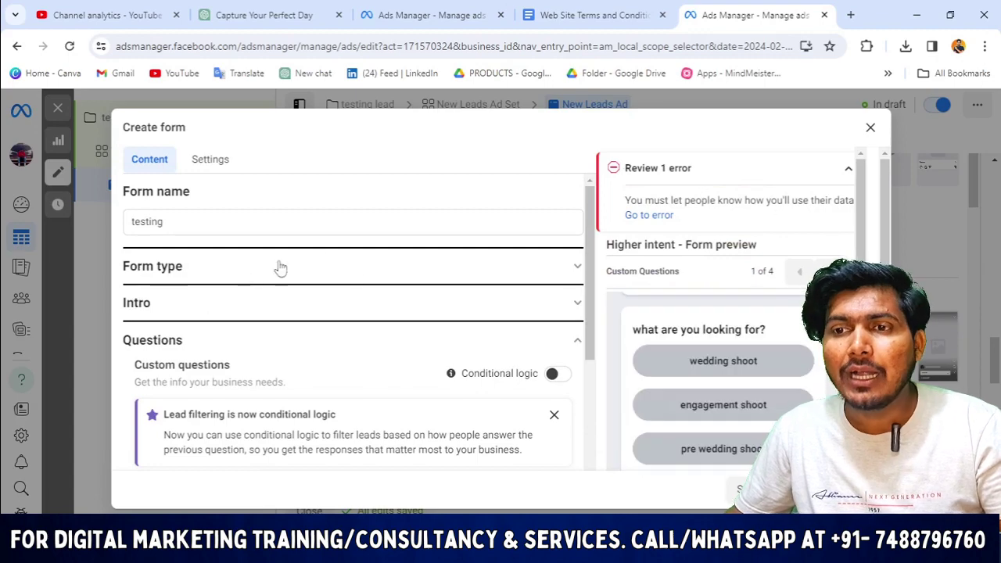
Enter the prefill questions data-use description 'we use your data to conatct you'.
scroll(317, 270, down, 5)
scroll(325, 332, down, 2)
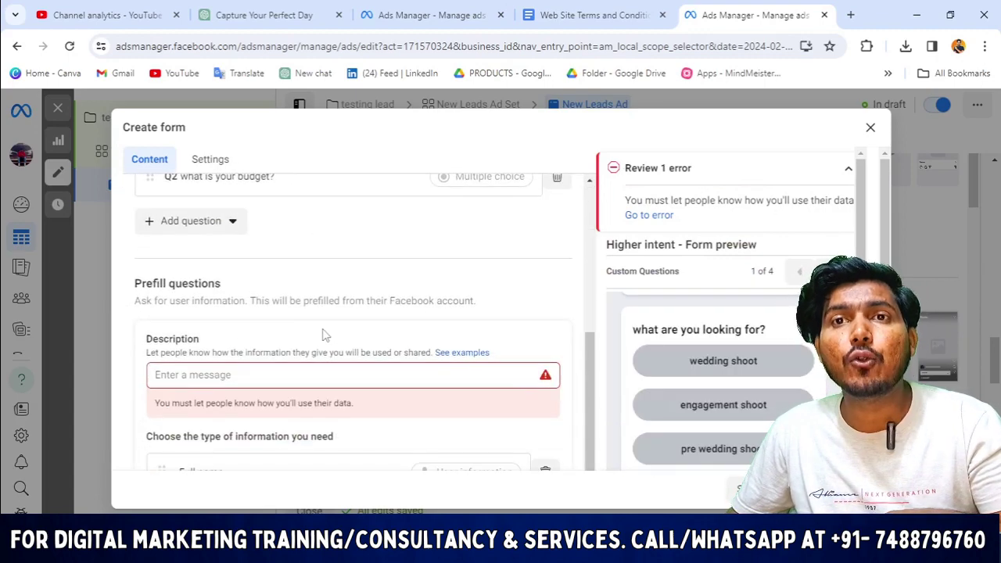
scroll(325, 331, up, 5)
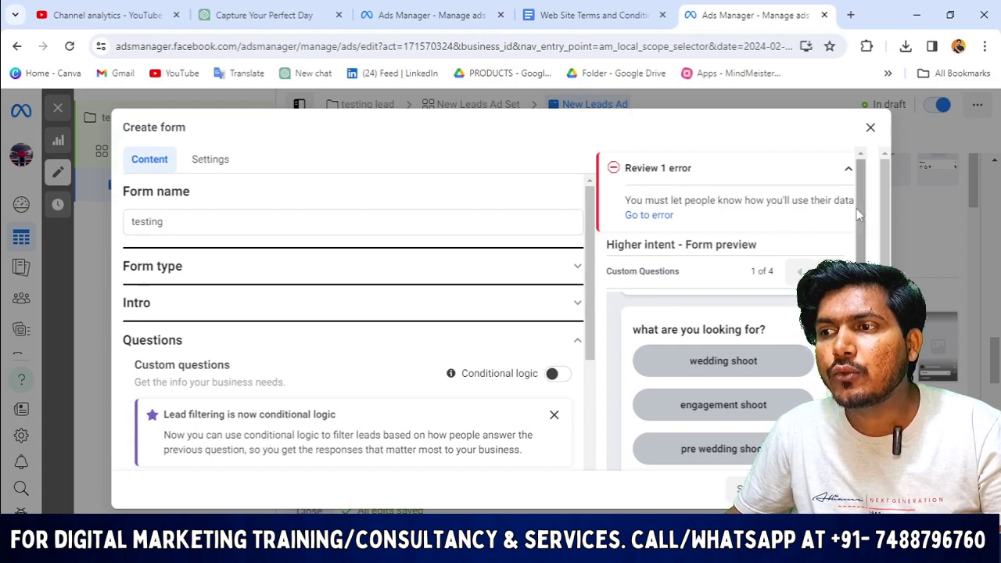
scroll(431, 297, down, 5)
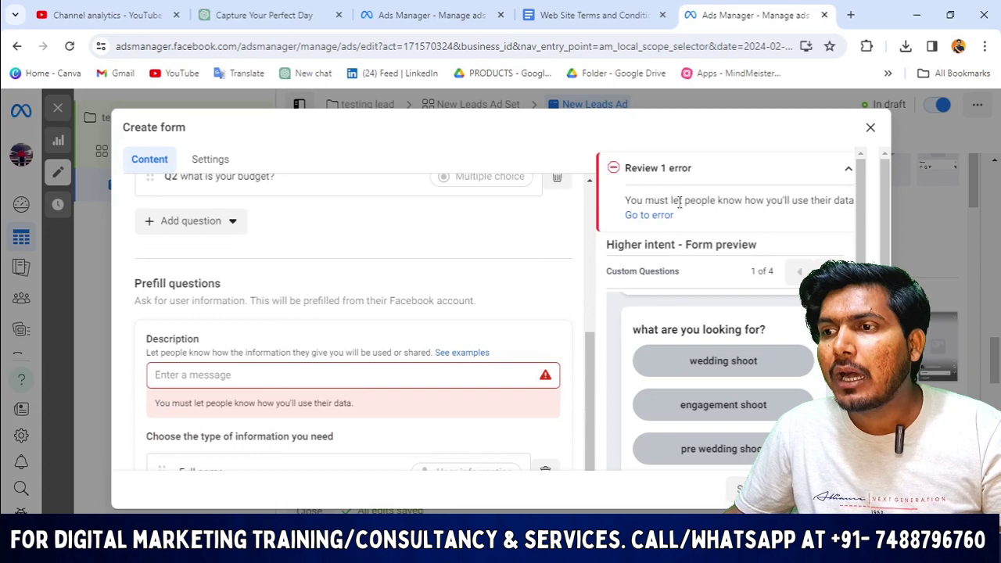
click(254, 375)
text(we usse)
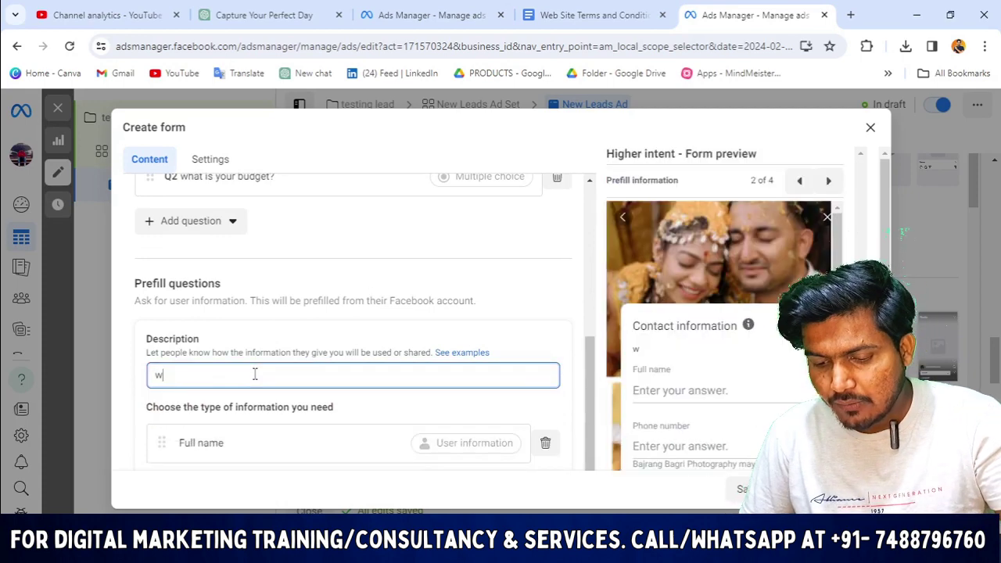
key(BackSpace)
key(BackSpace)
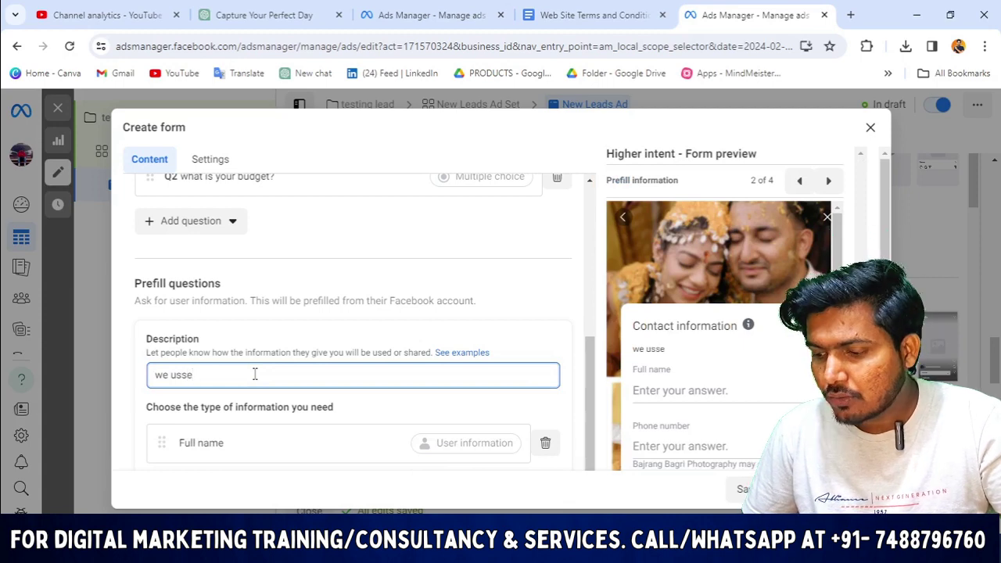
text(e )
text(y)
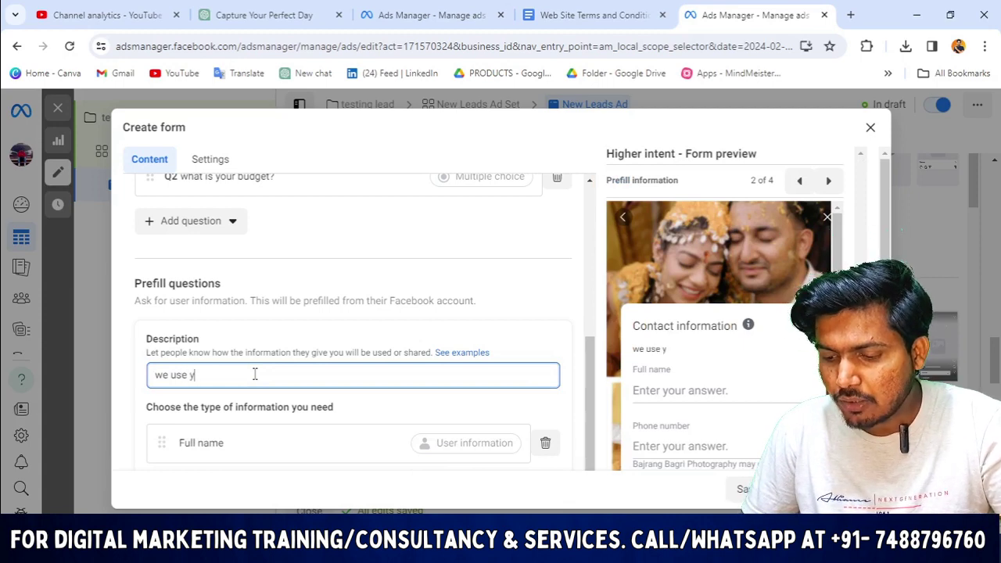
text(our data to)
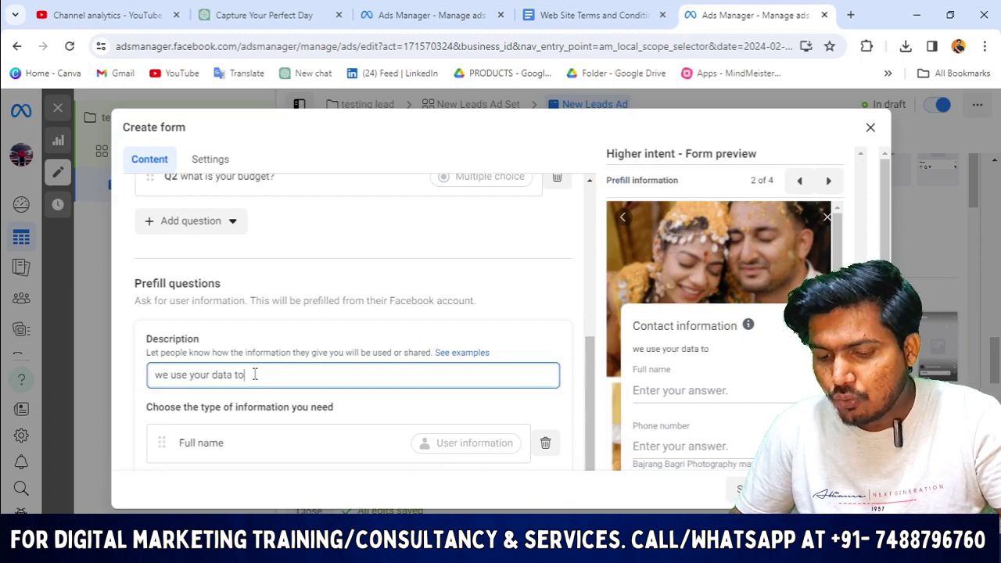
text( conatct)
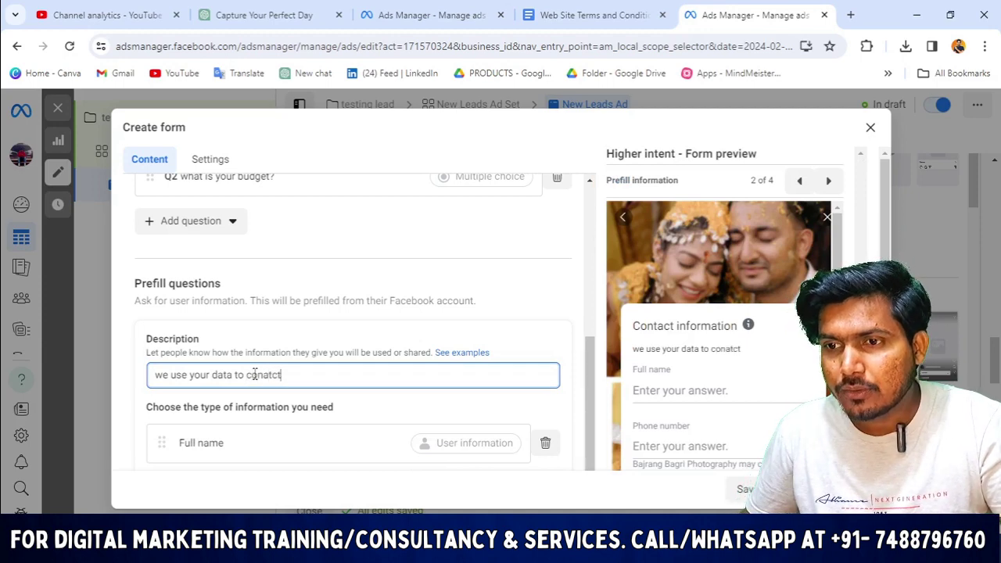
text( you)
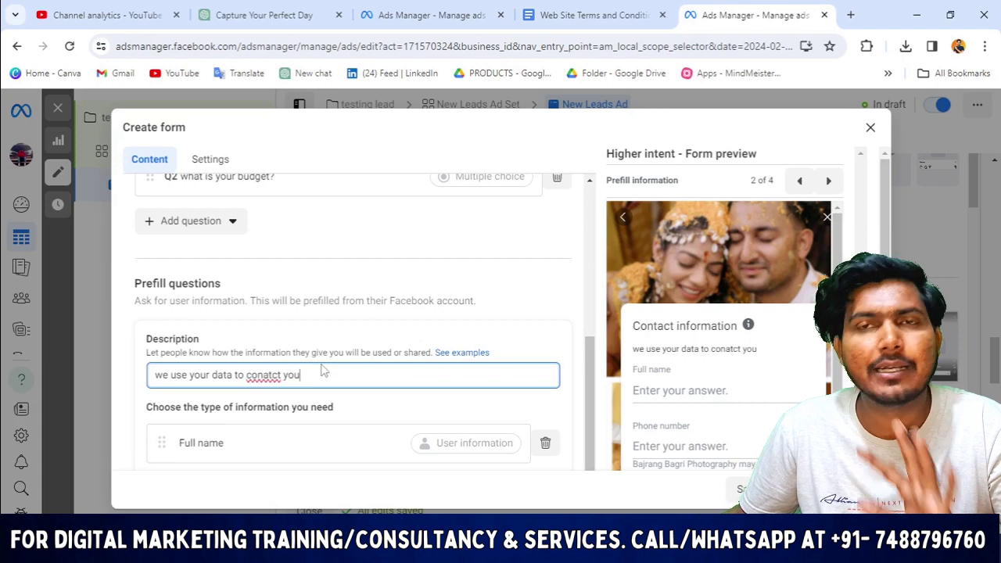
Finish the testing form so it is attached to the ad.
scroll(456, 286, up, 4)
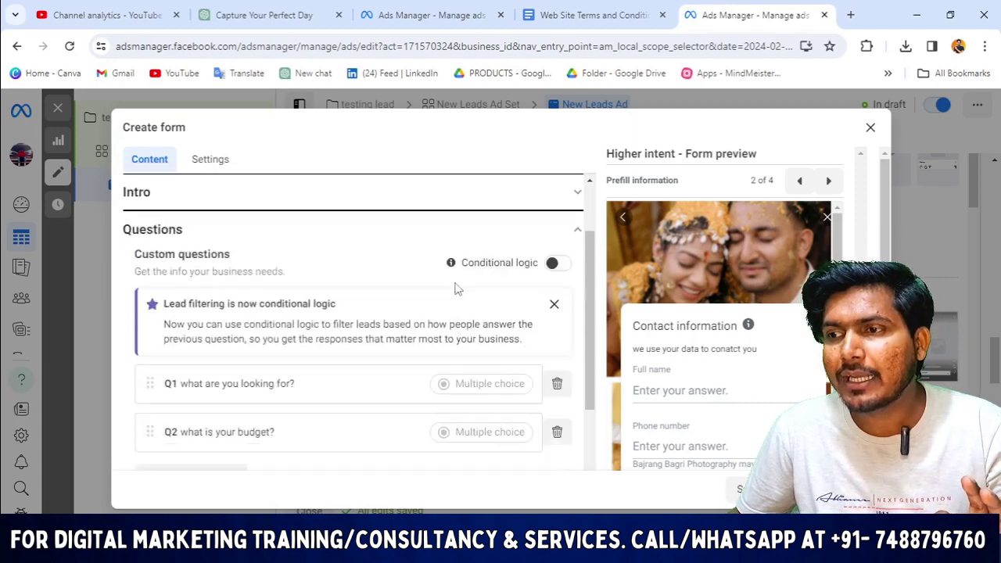
scroll(586, 406, down, 5)
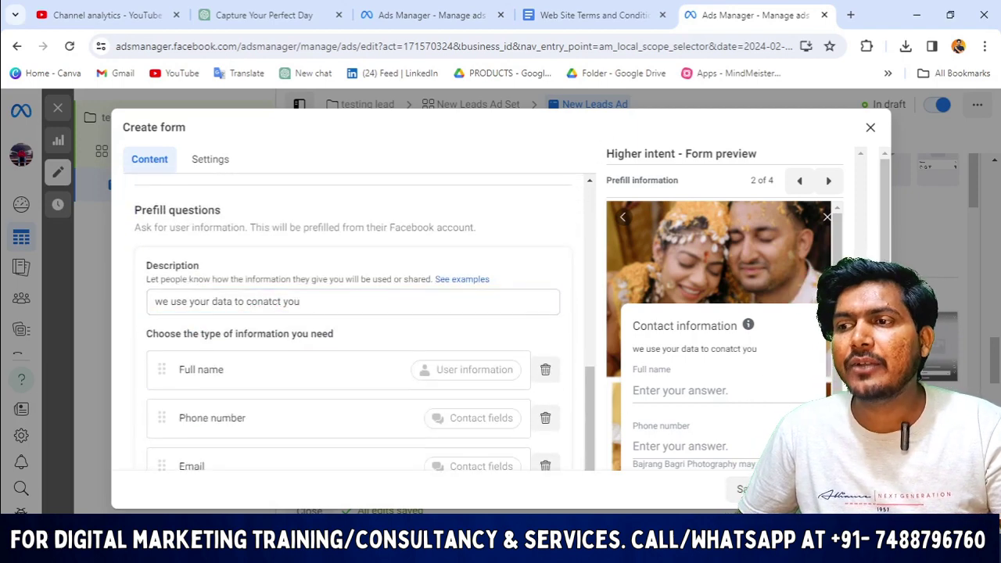
click(759, 489)
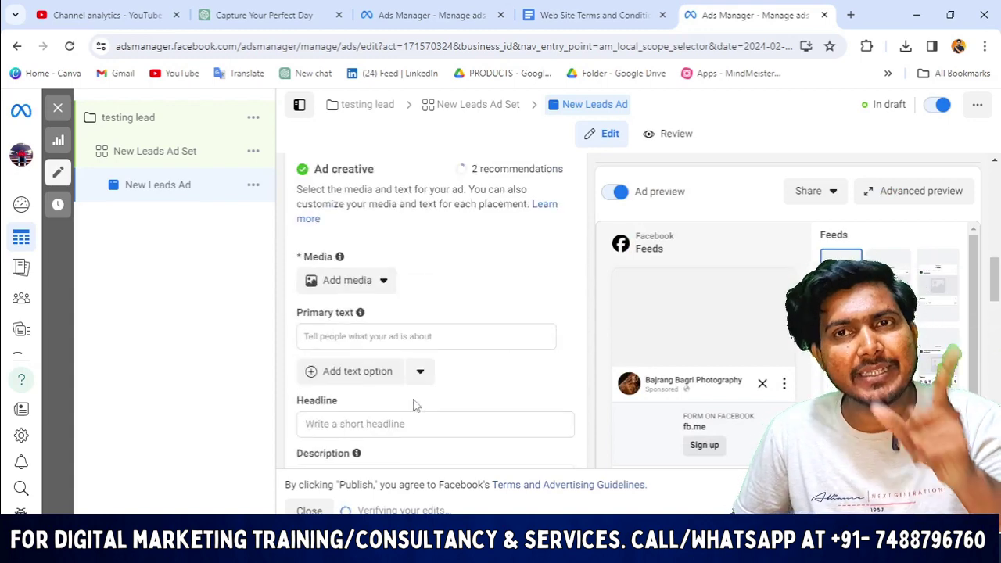
Scroll to the Ad creative section and open the Add media dropdown.
scroll(414, 405, up, 10)
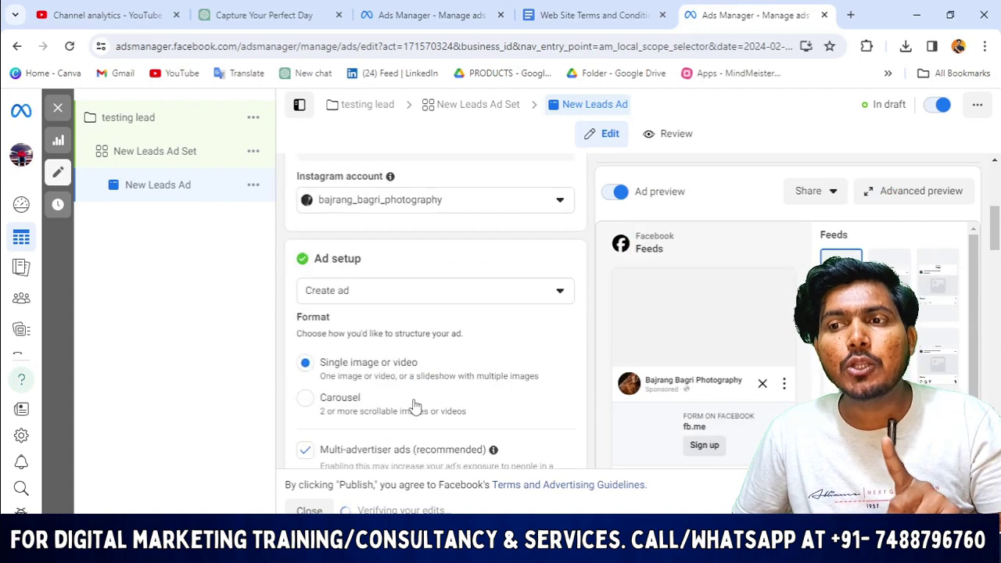
scroll(517, 356, down, 5)
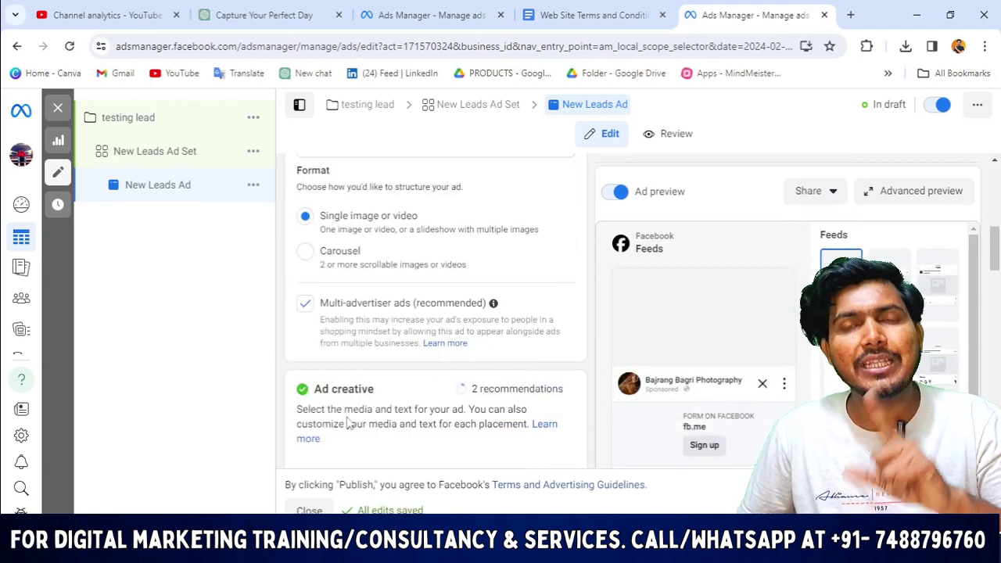
scroll(364, 375, up, 8)
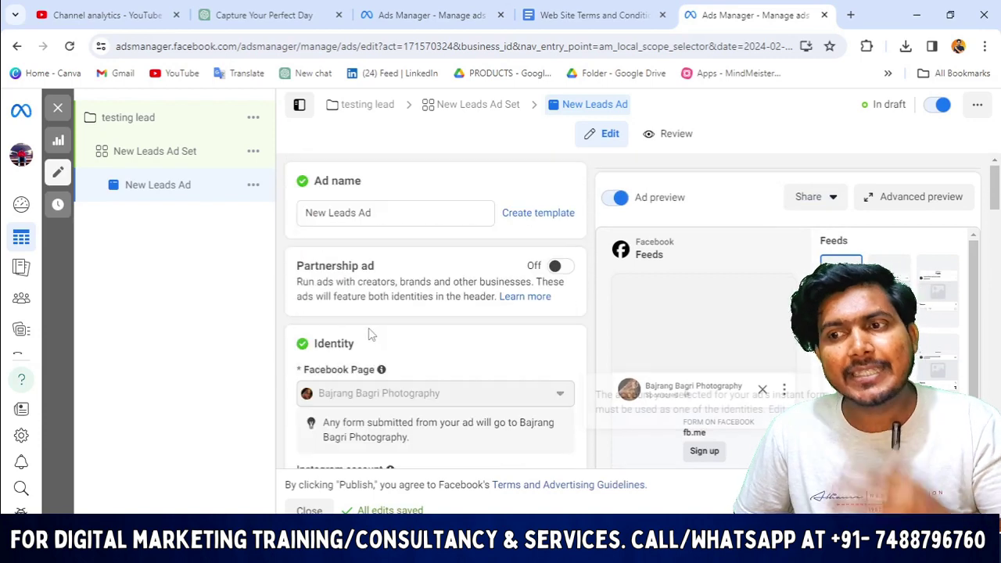
scroll(381, 333, down, 3)
scroll(555, 366, down, 2)
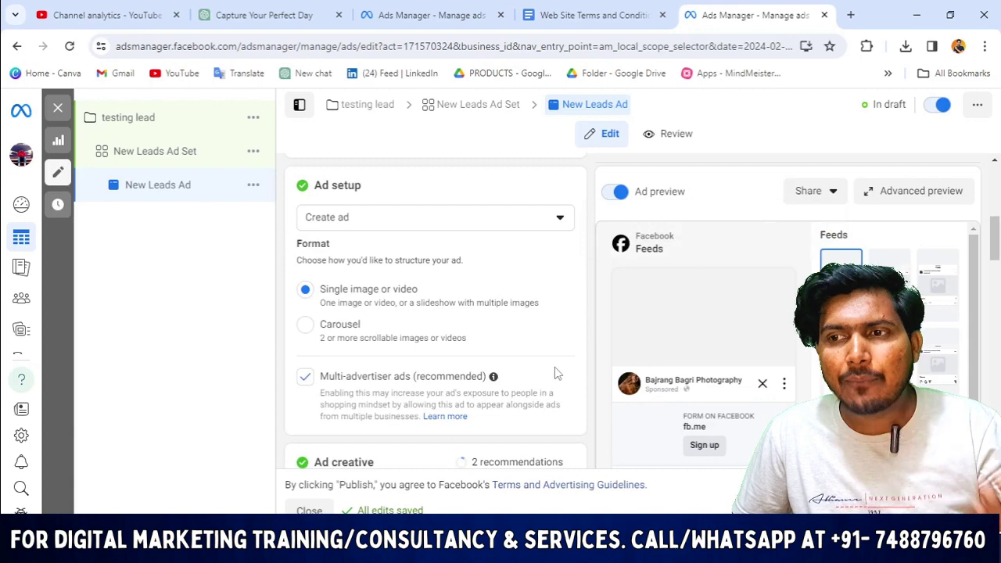
scroll(555, 374, up, 1)
scroll(470, 328, down, 2)
scroll(434, 329, down, 2)
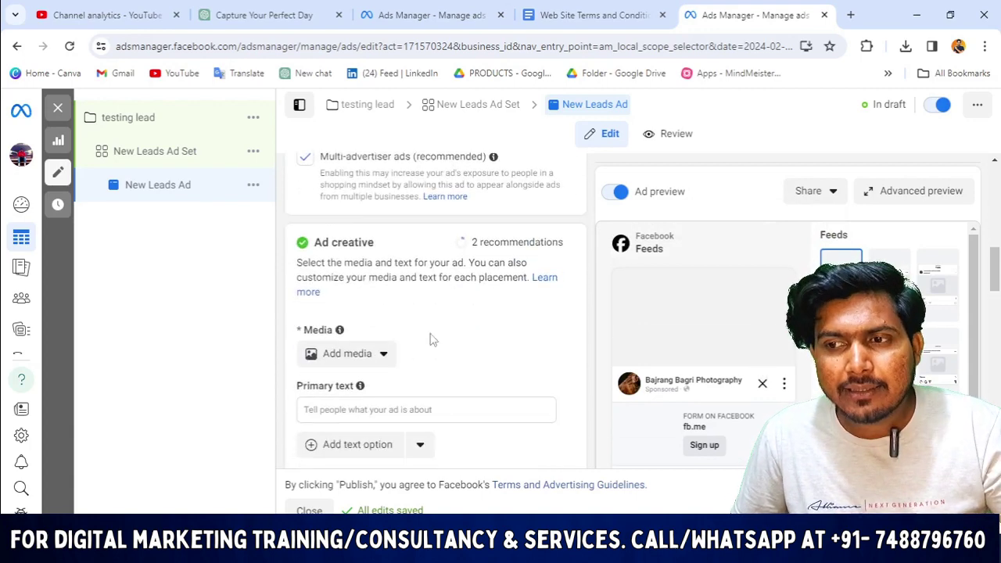
scroll(430, 340, down, 2)
mouse_move(360, 239)
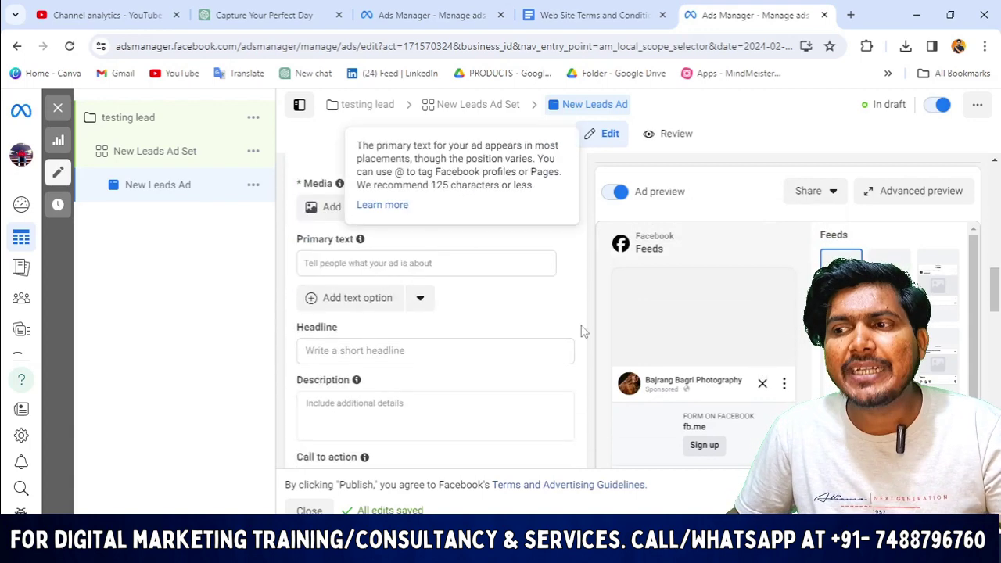
scroll(407, 344, down, 1)
scroll(343, 224, up, 3)
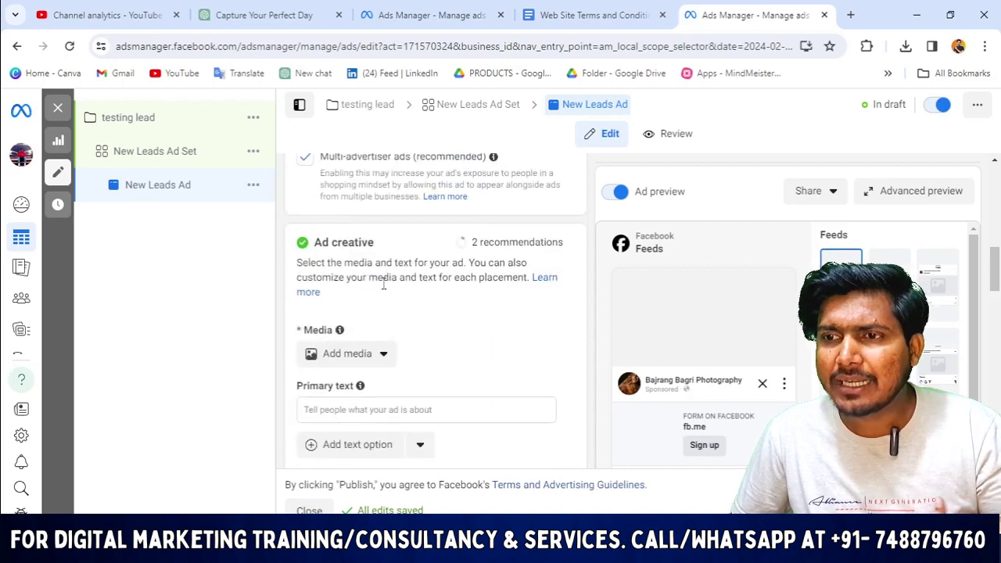
click(379, 354)
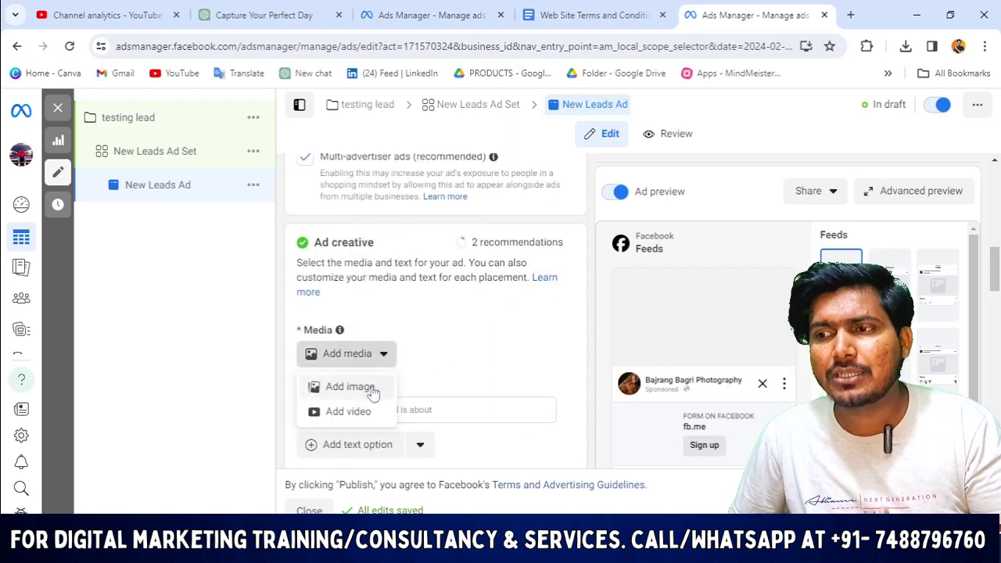
Add the wedding couple photo as the ad image, accepting the suggested placement crops.
click(349, 386)
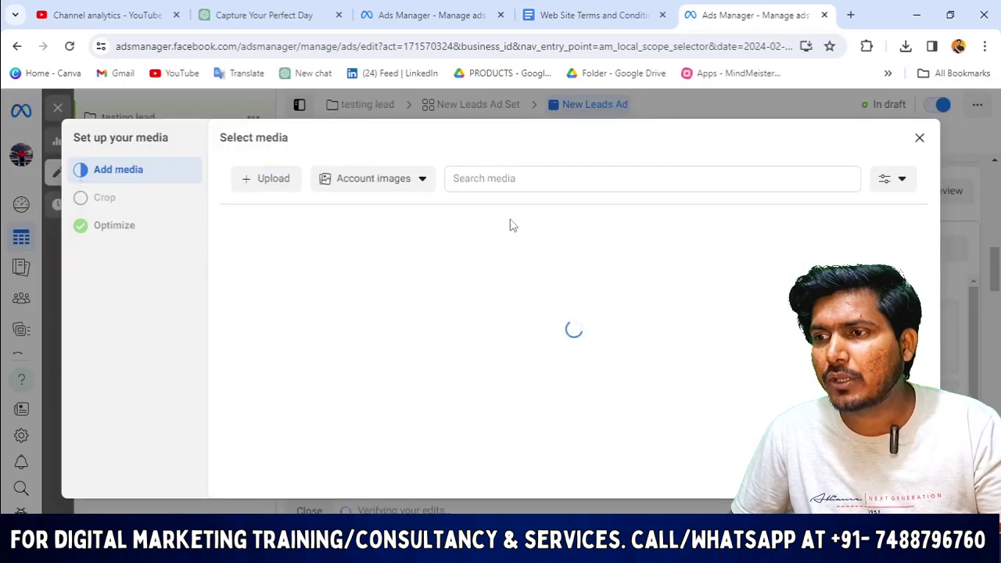
scroll(630, 352, down, 1)
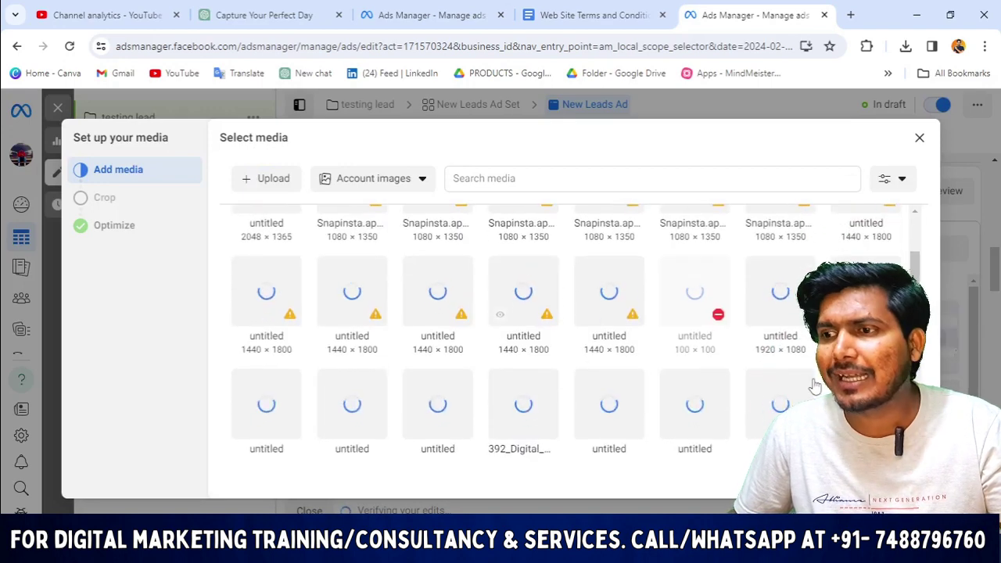
scroll(590, 329, up, 1)
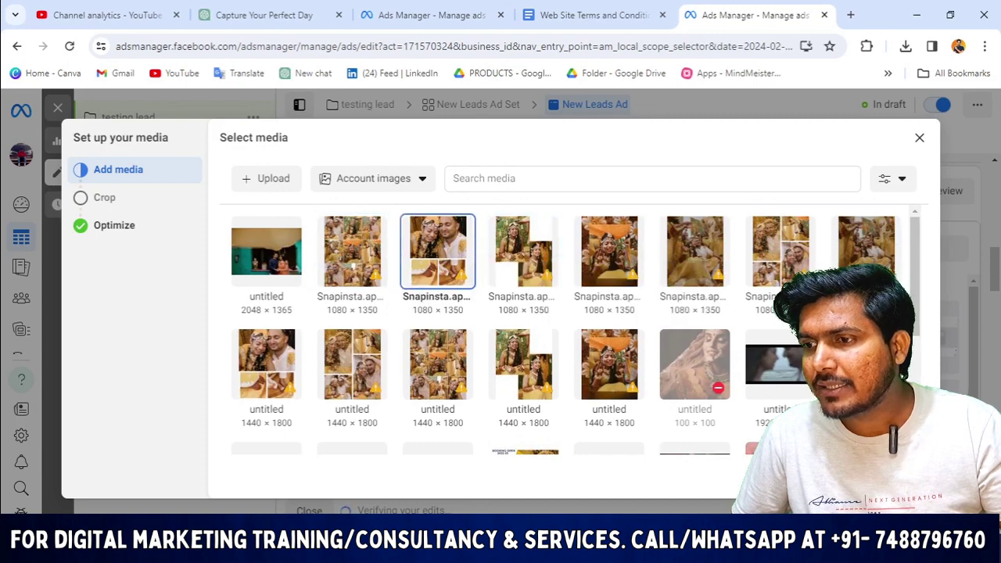
click(437, 251)
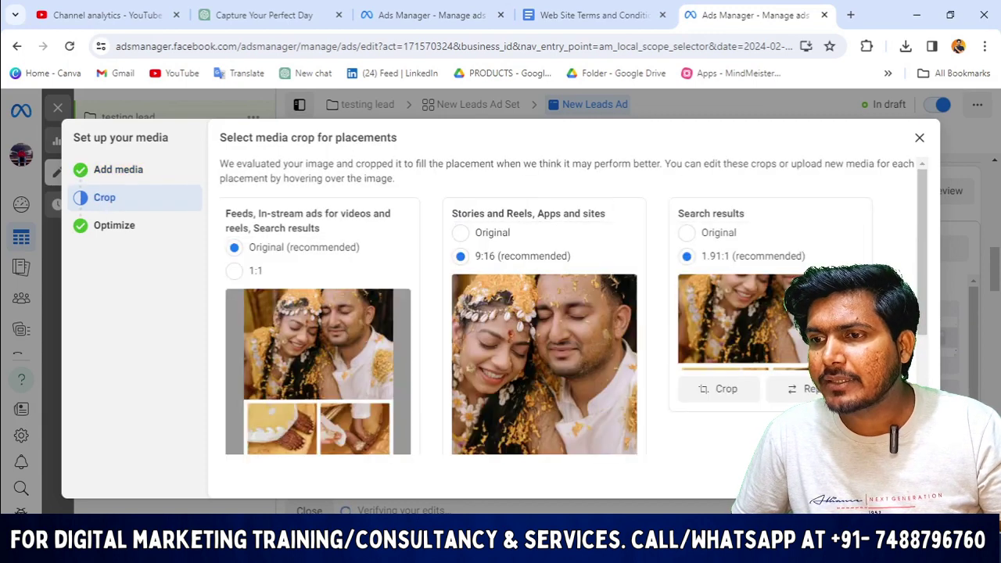
click(907, 477)
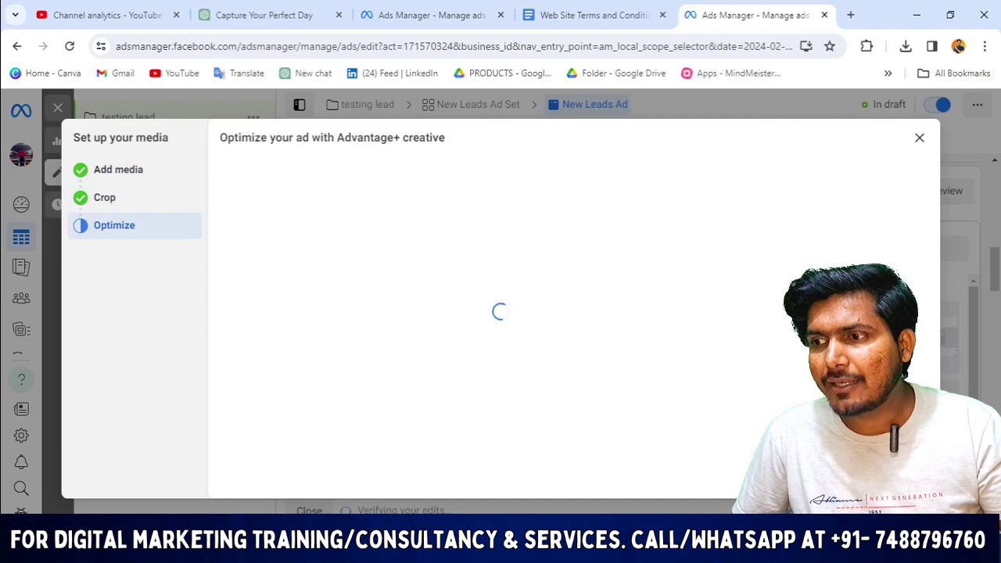
scroll(595, 342, down, 1)
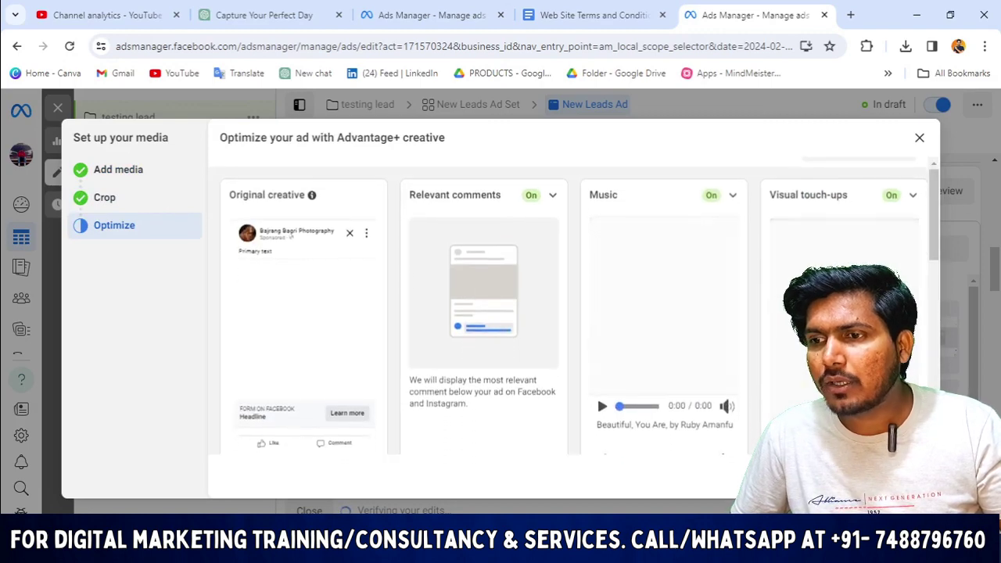
scroll(744, 402, up, 1)
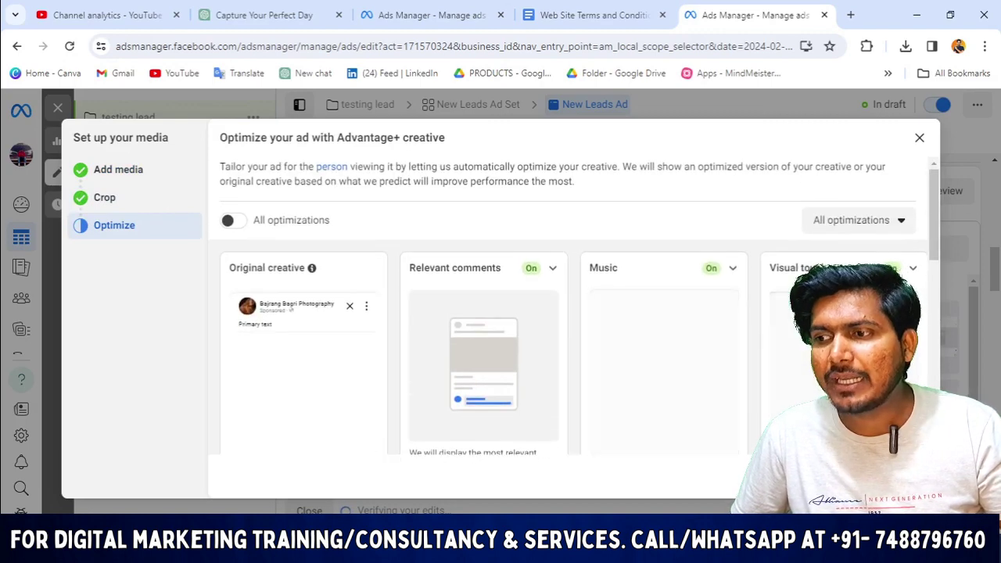
click(907, 477)
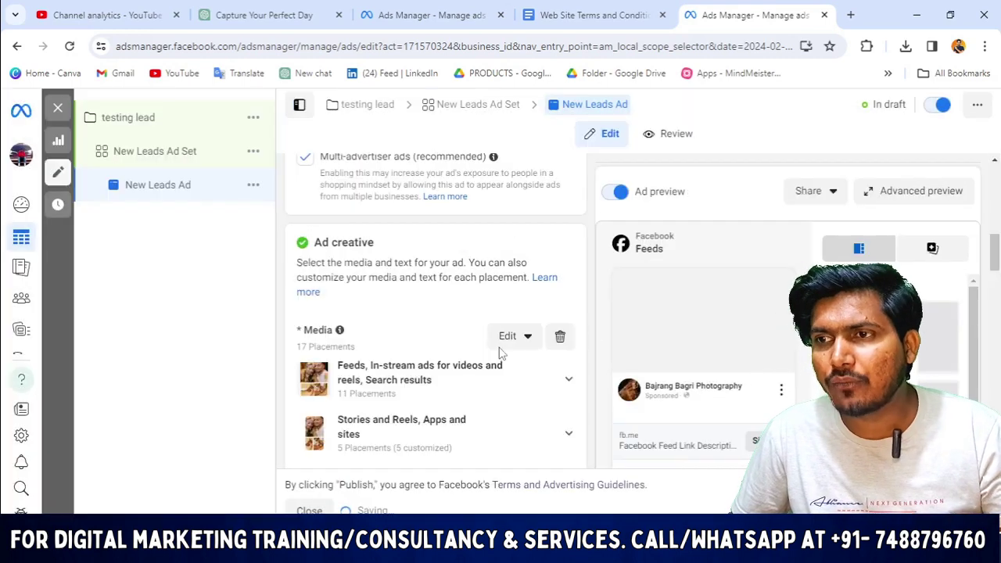
key(ctrl+3)
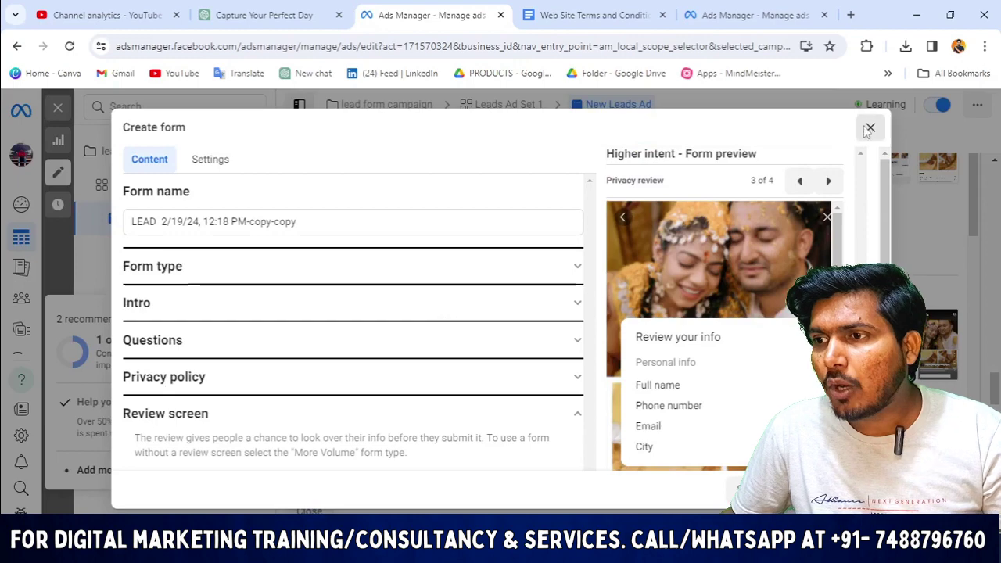
Close the lead campaign's unfinished Create form, confirming the discard on the second try.
click(870, 127)
click(601, 298)
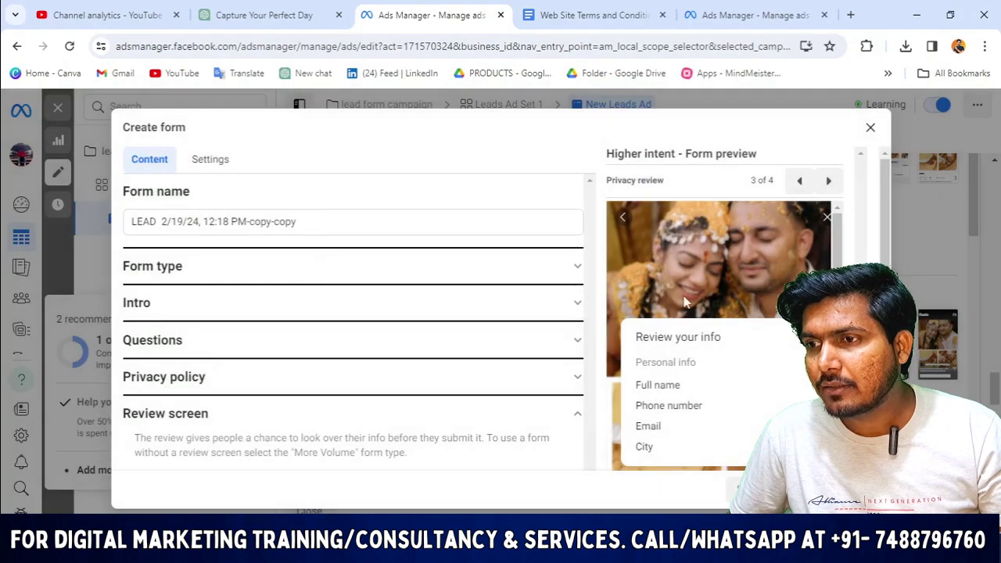
click(870, 127)
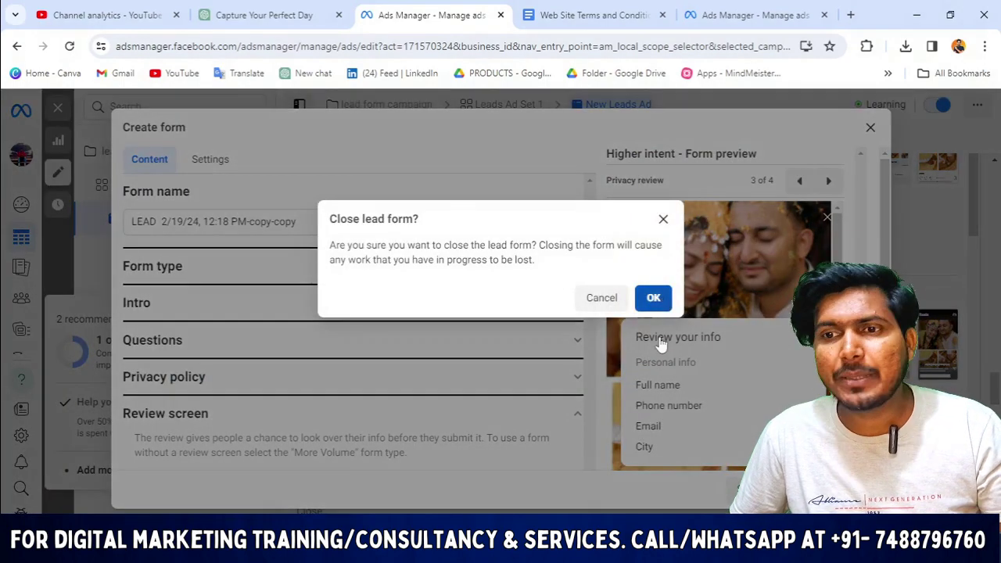
click(653, 298)
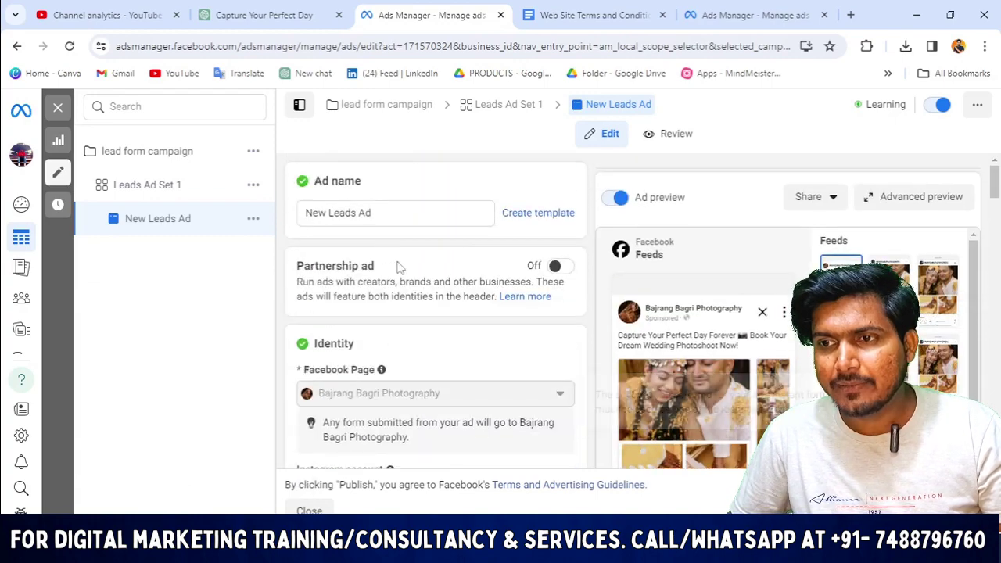
Scroll through the lead form campaign's carousel ad creative to review it.
scroll(395, 262, down, 3)
scroll(407, 262, up, 2)
scroll(413, 258, down, 3)
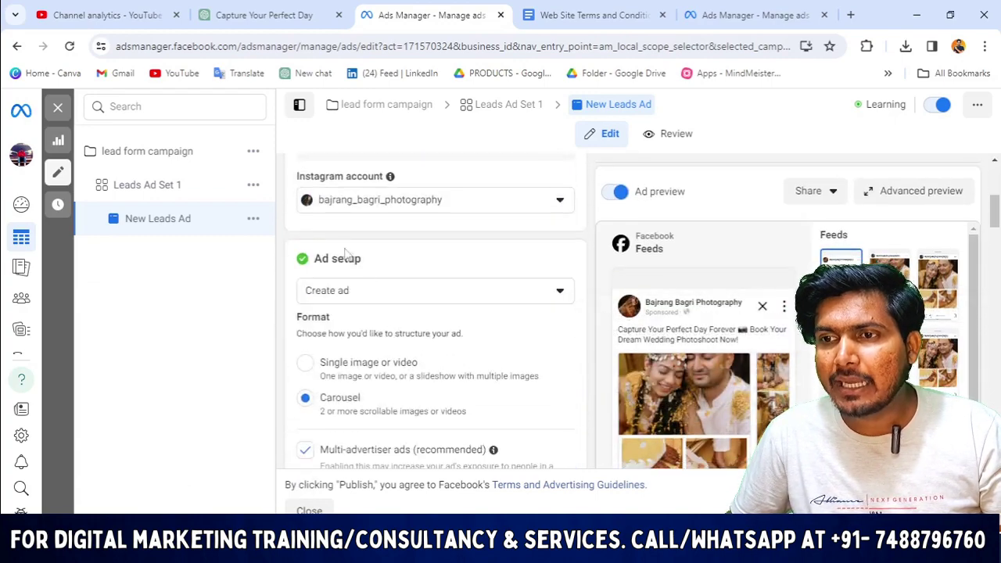
scroll(417, 311, down, 2)
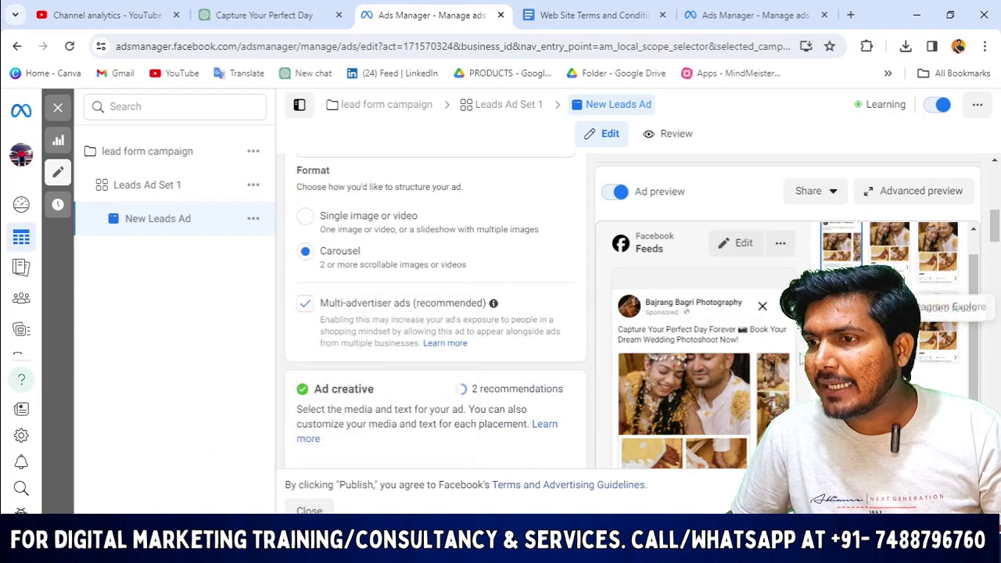
scroll(412, 338, down, 5)
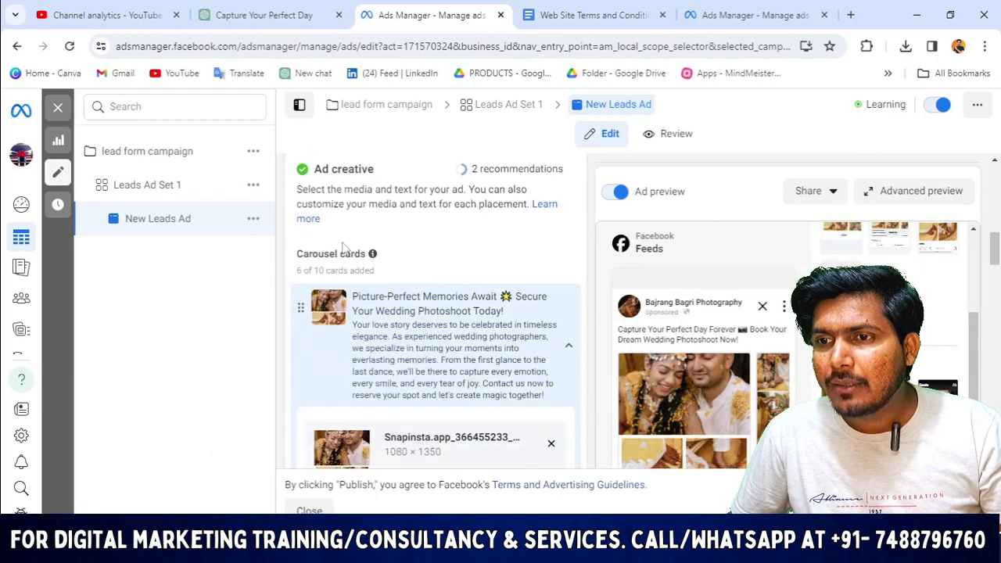
scroll(385, 315, down, 2)
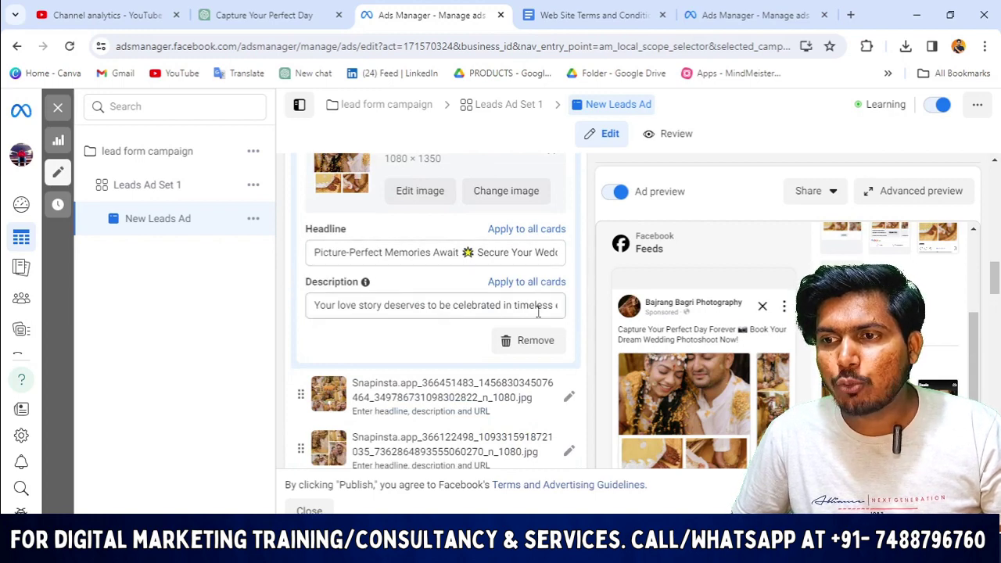
scroll(538, 311, down, 6)
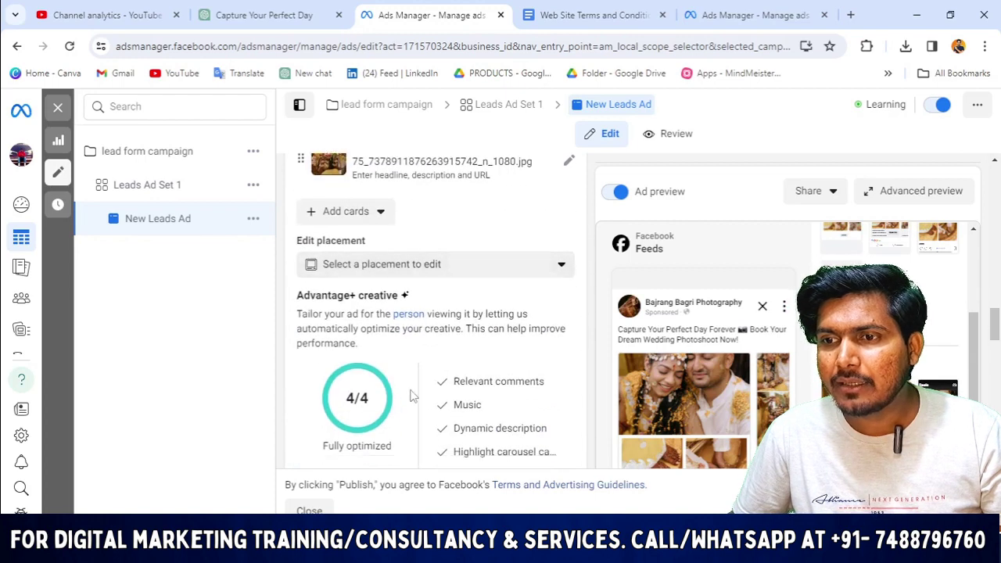
scroll(412, 396, down, 4)
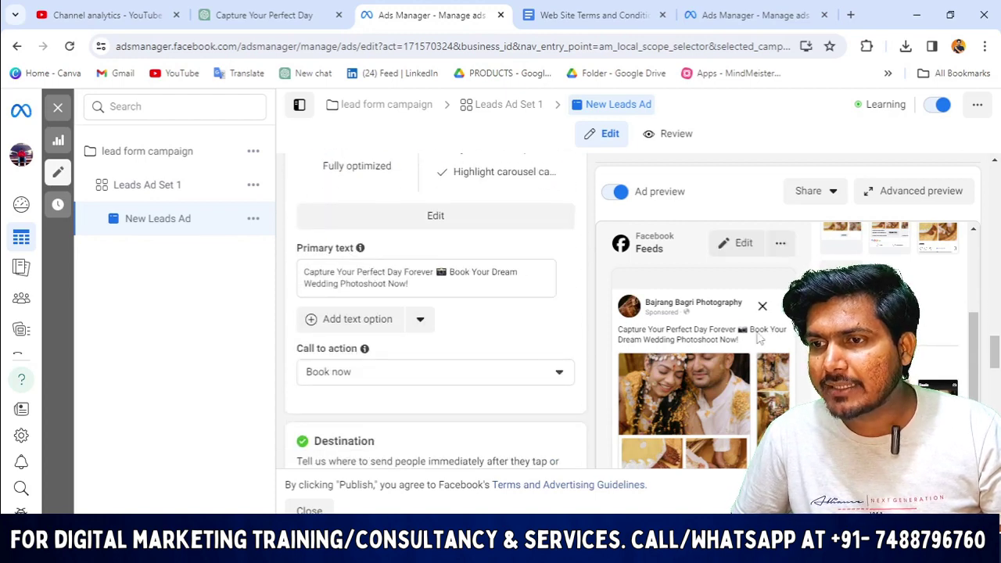
scroll(337, 225, down, 2)
scroll(409, 268, down, 1)
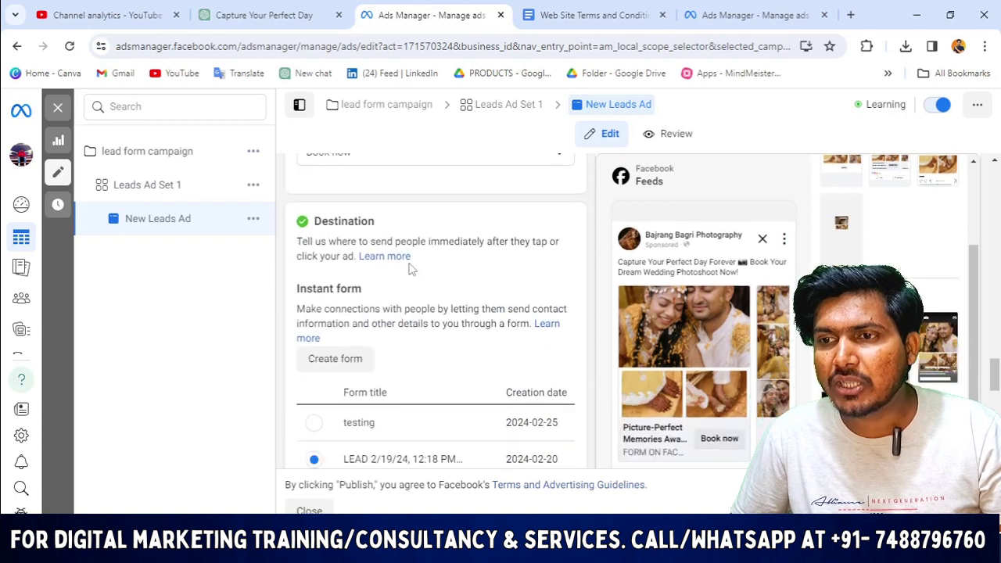
scroll(423, 266, up, 2)
scroll(337, 274, down, 4)
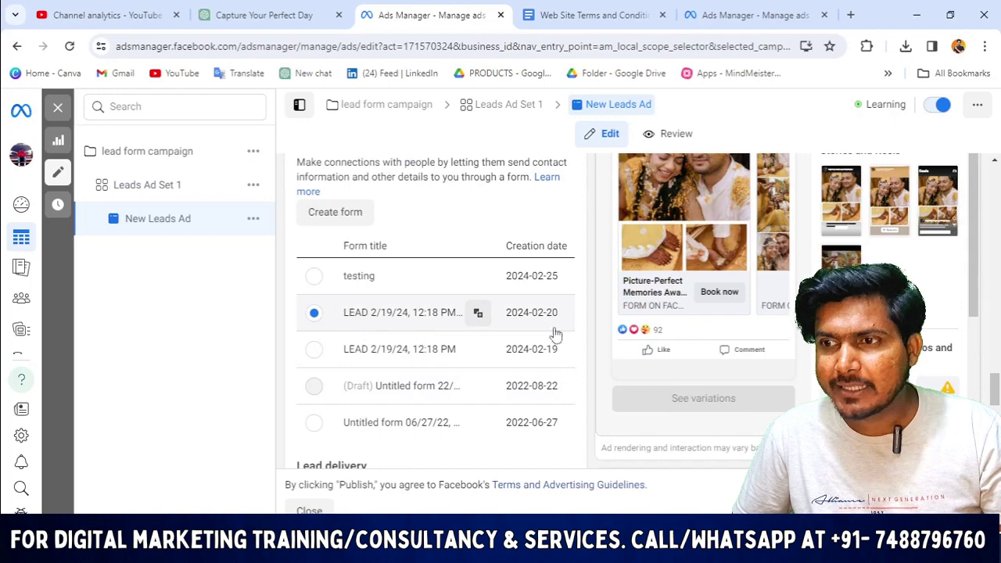
scroll(554, 340, down, 4)
scroll(367, 286, down, 3)
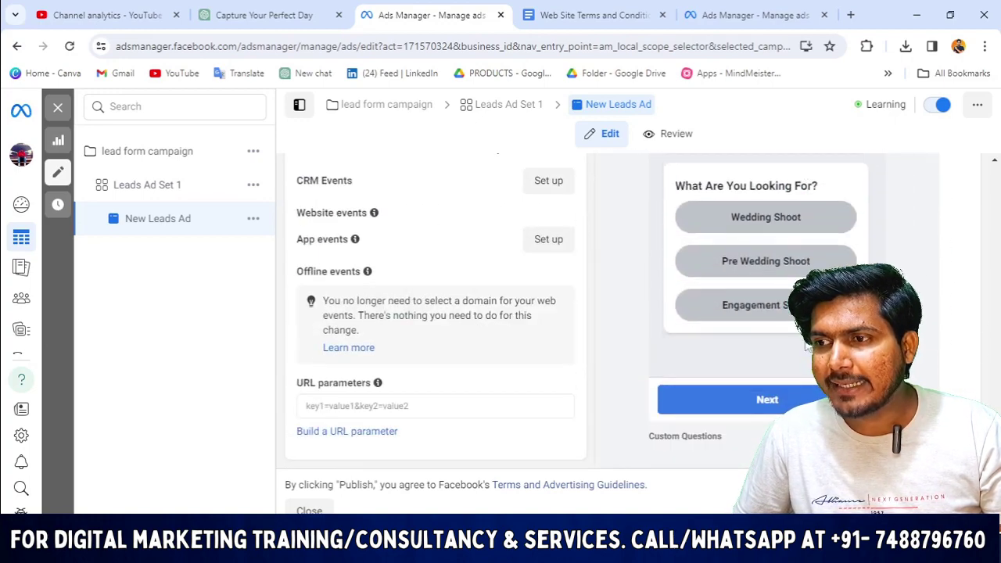
scroll(550, 383, up, 15)
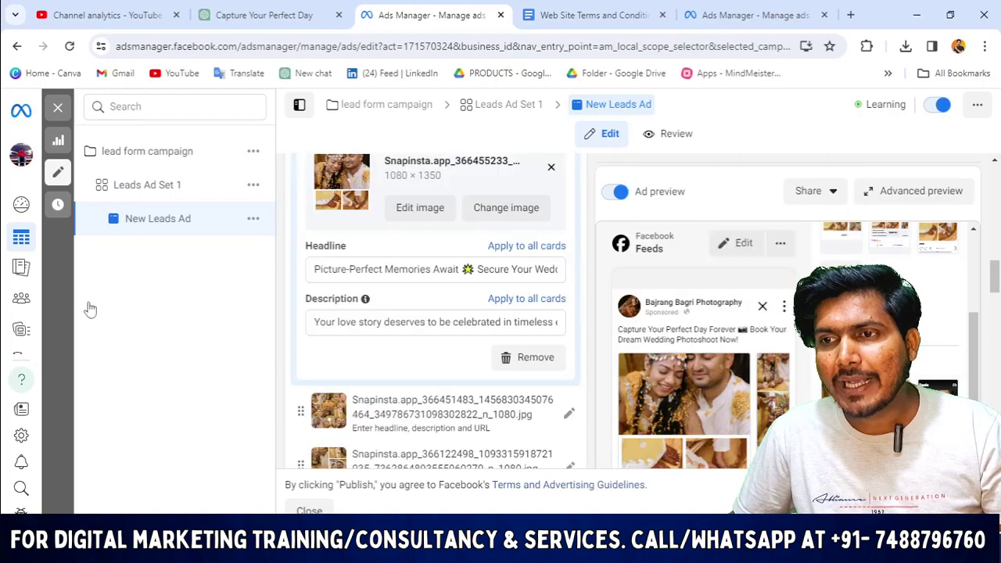
scroll(579, 313, up, 4)
mouse_move(631, 305)
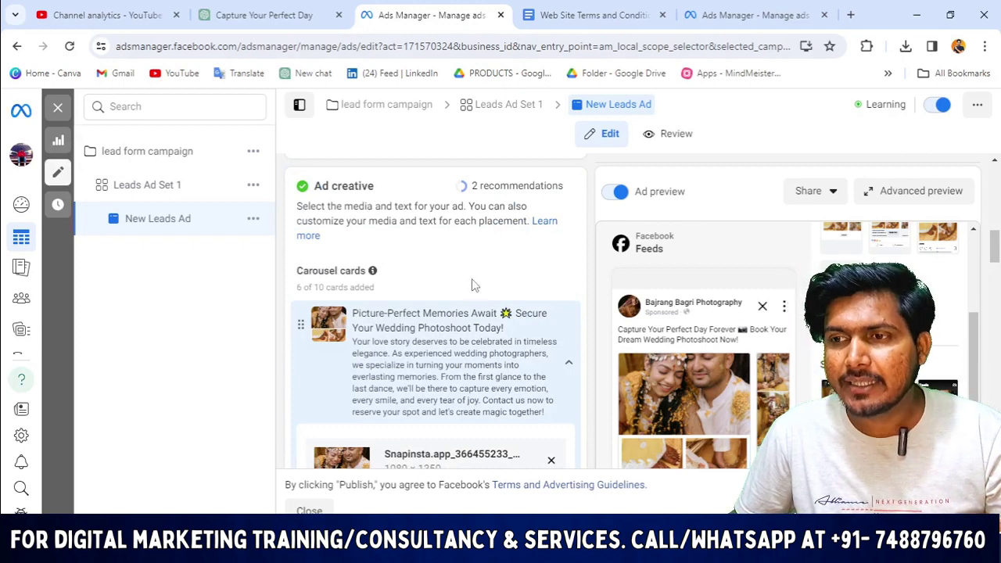
scroll(475, 286, up, 5)
click(594, 15)
Back in the New Leads Ad draft, change the call to action from Sign up to Book now.
click(773, 10)
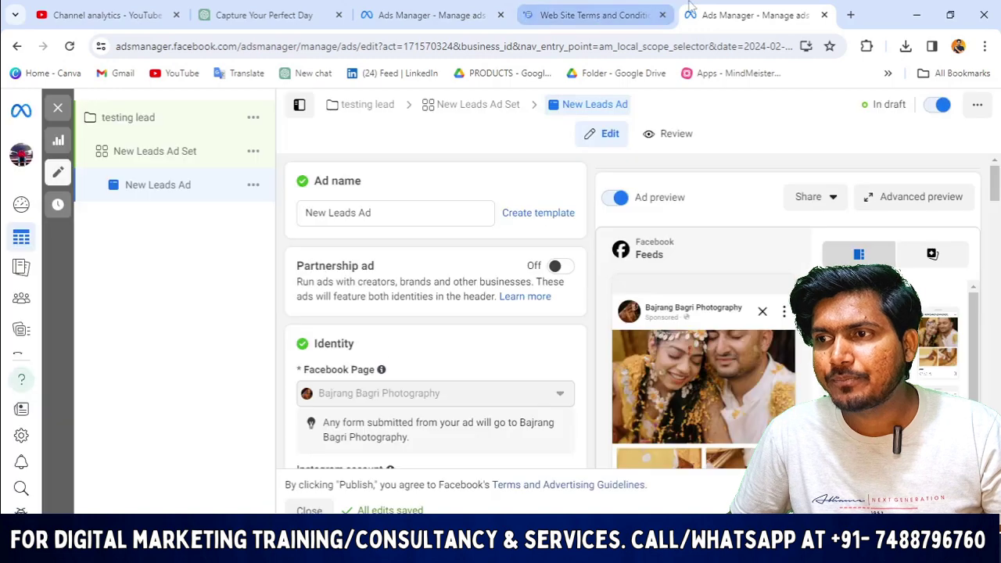
scroll(503, 340, down, 4)
scroll(433, 337, down, 10)
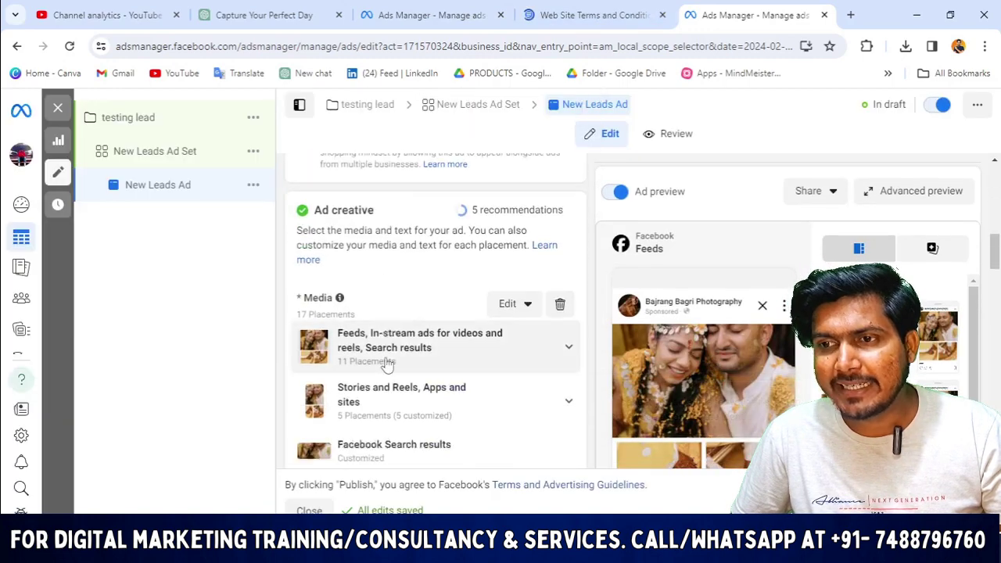
scroll(422, 367, down, 3)
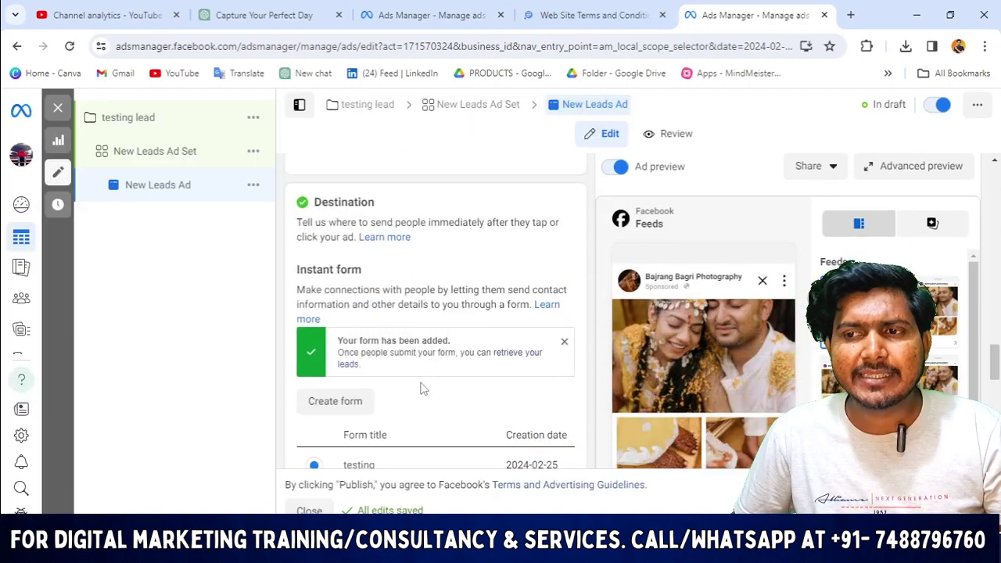
scroll(453, 320, up, 2)
click(420, 283)
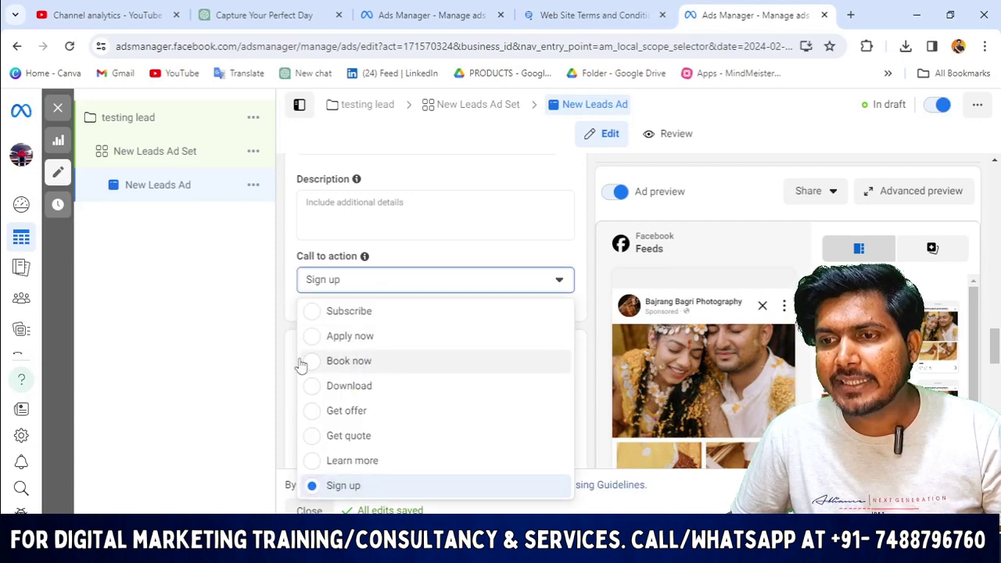
click(332, 368)
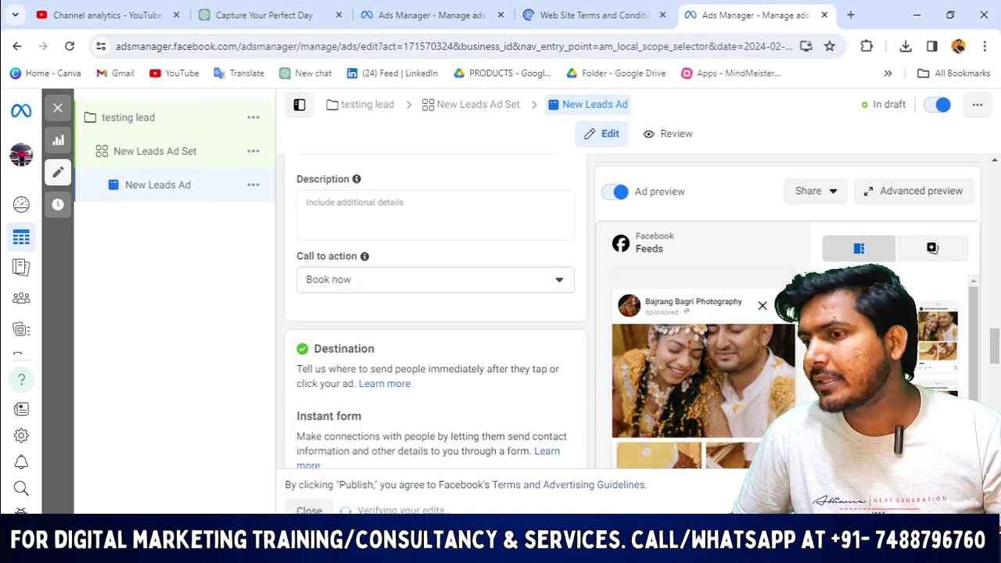
scroll(458, 288, up, 5)
scroll(458, 288, down, 4)
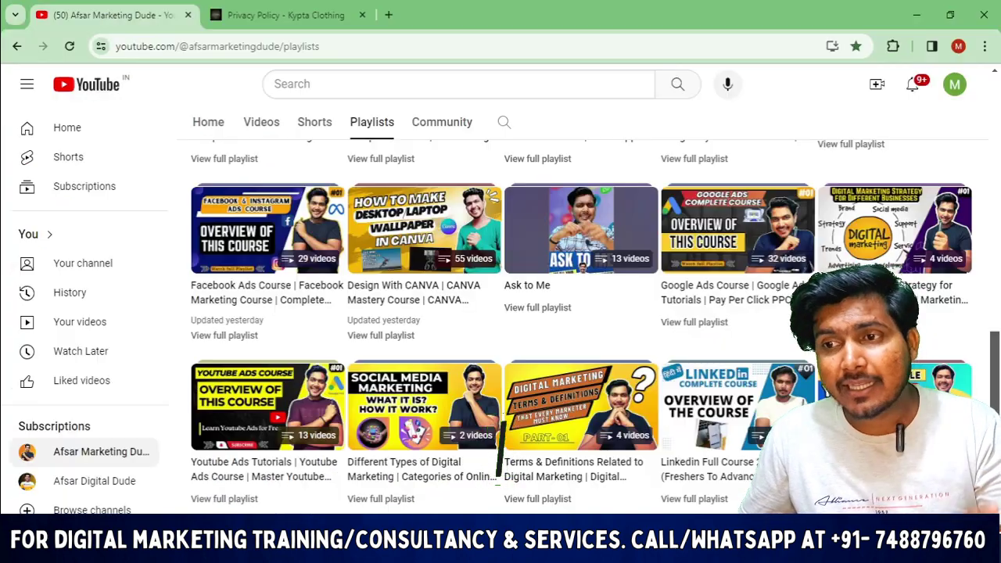
scroll(558, 440, up, 3)
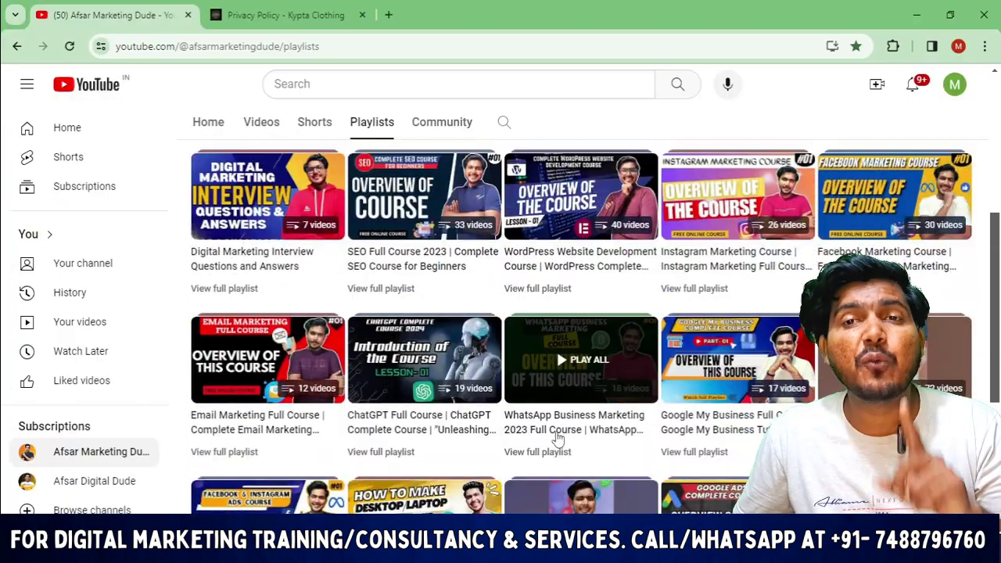
scroll(563, 448, down, 4)
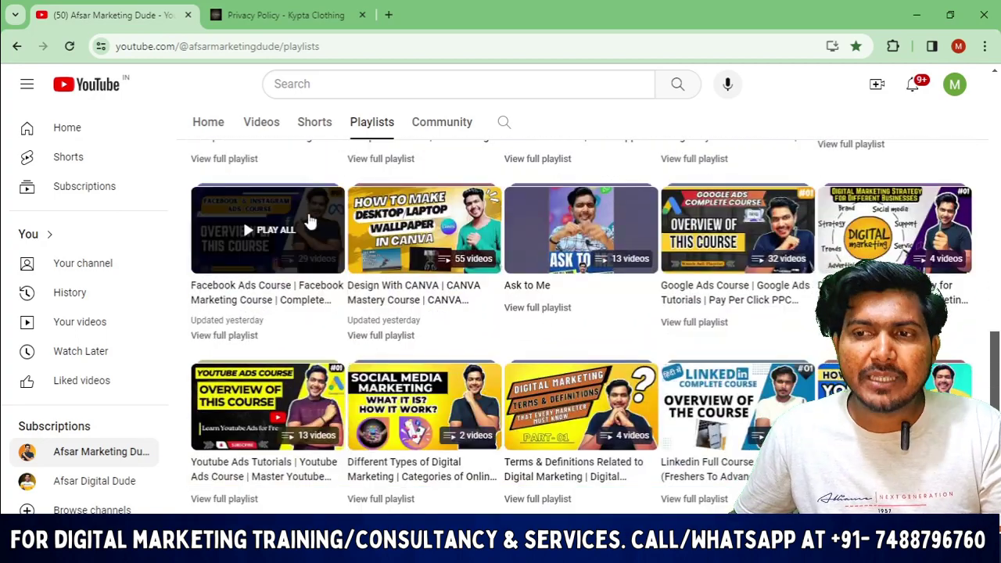
scroll(287, 247, up, 4)
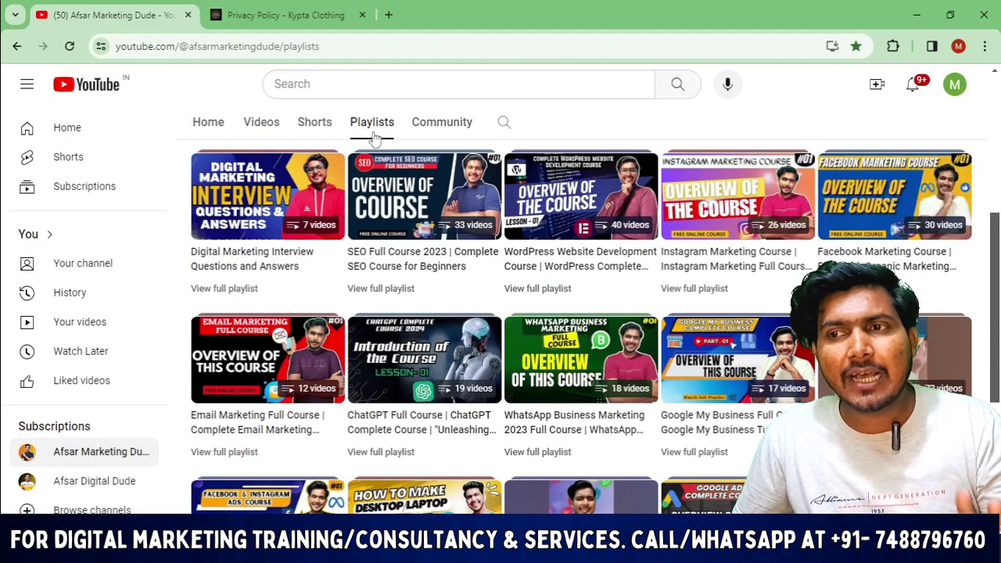
click(266, 124)
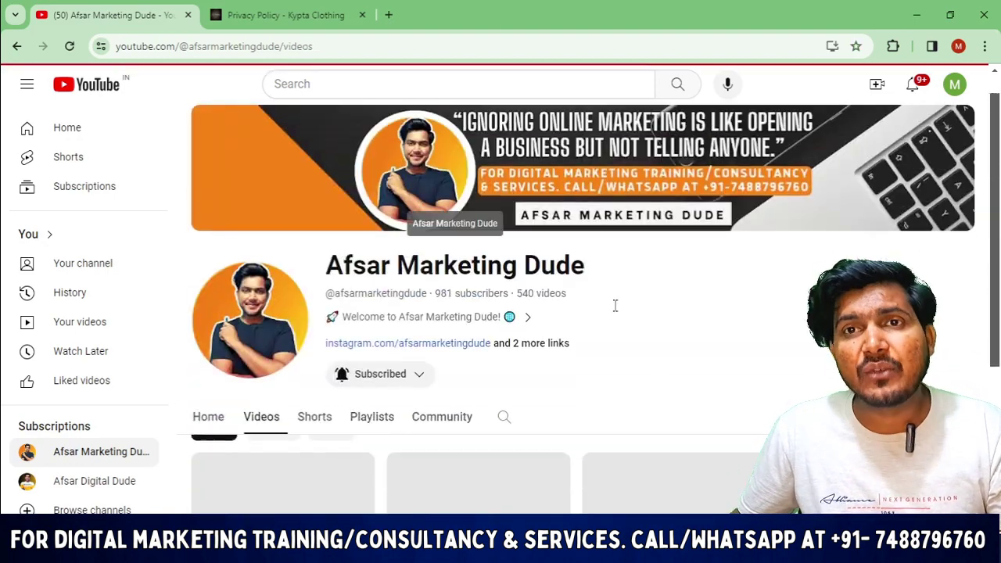
scroll(574, 248, down, 1)
scroll(783, 299, down, 10)
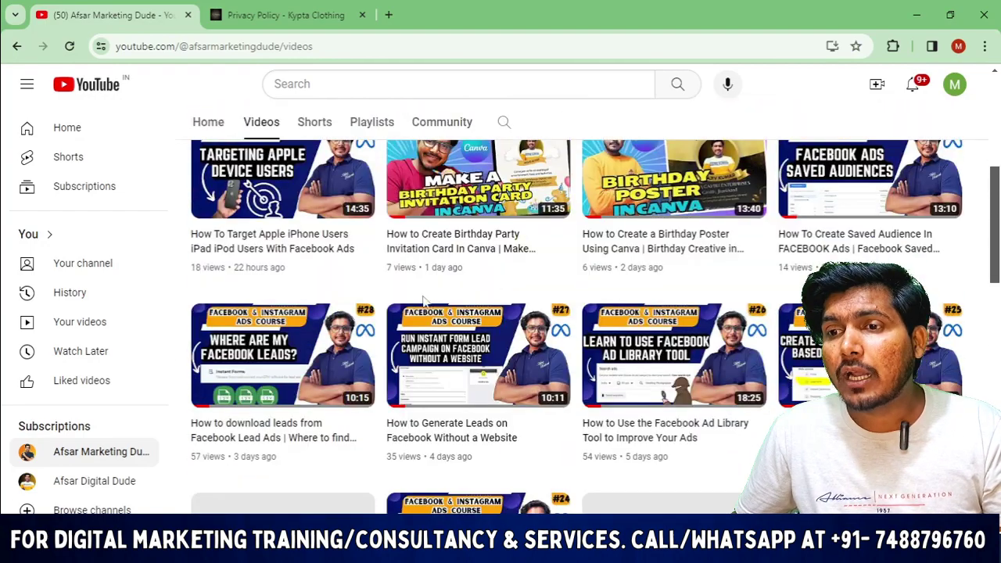
scroll(782, 299, down, 3)
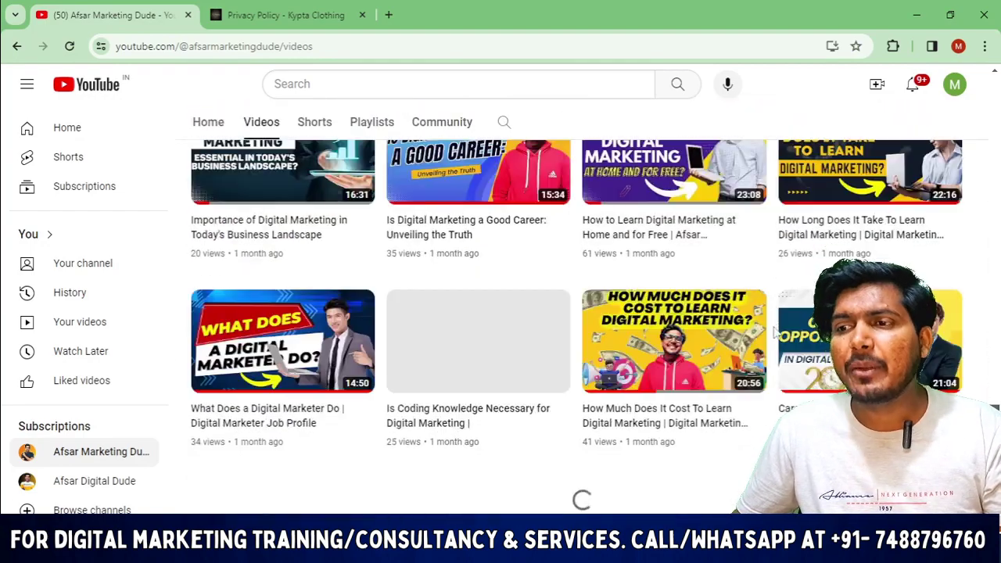
scroll(788, 391, down, 5)
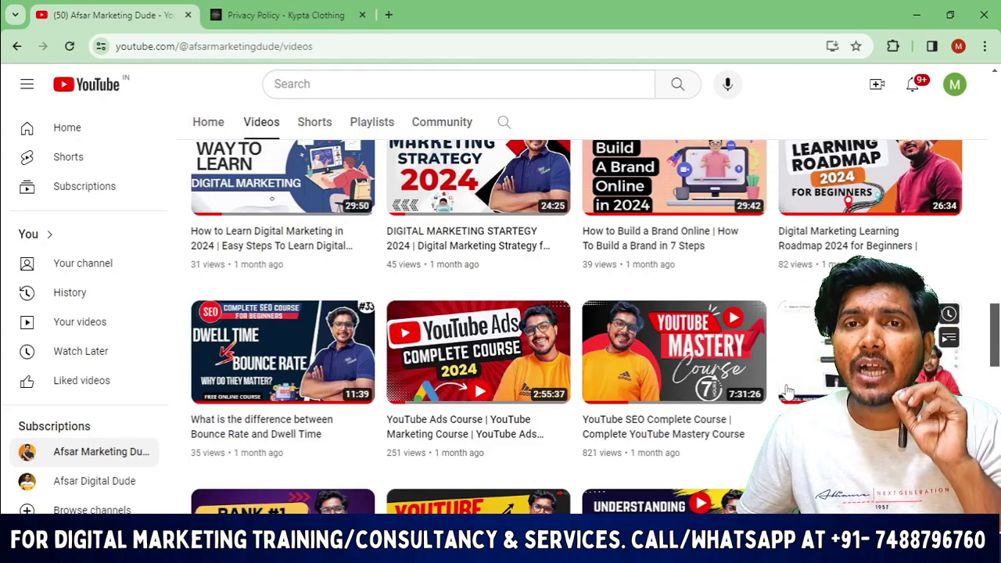
scroll(789, 391, up, 2)
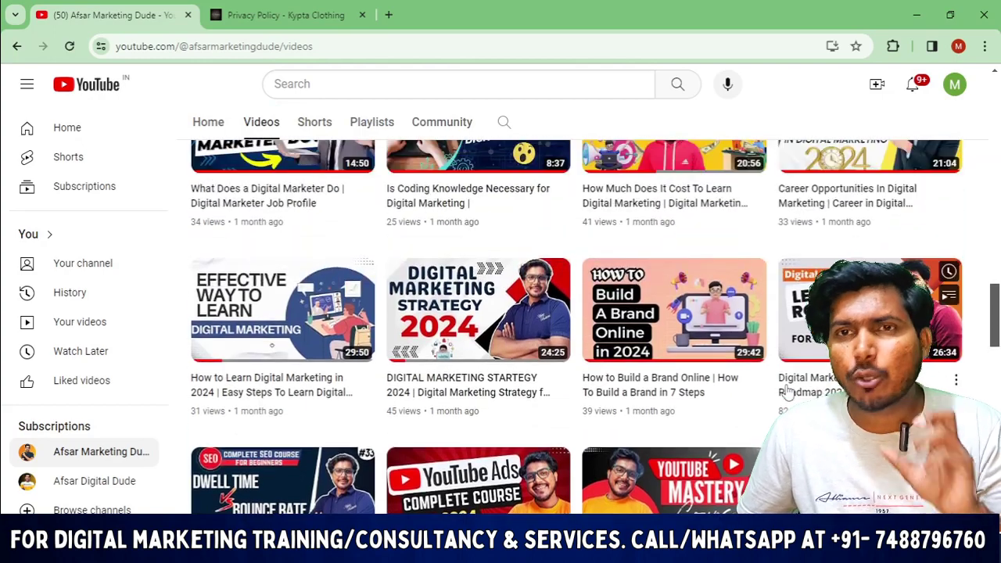
scroll(788, 391, up, 5)
scroll(788, 391, up, 10)
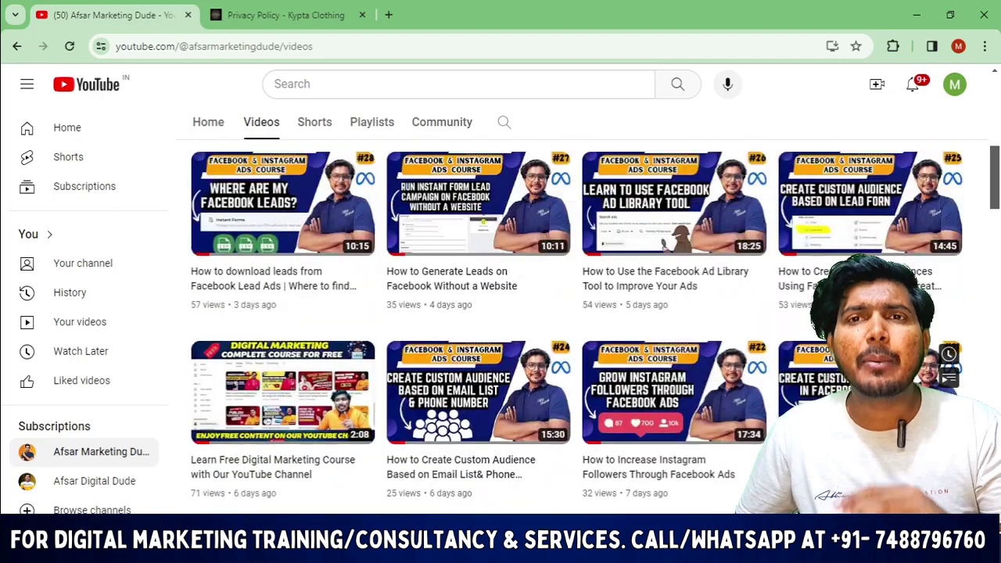
scroll(583, 309, up, 1)
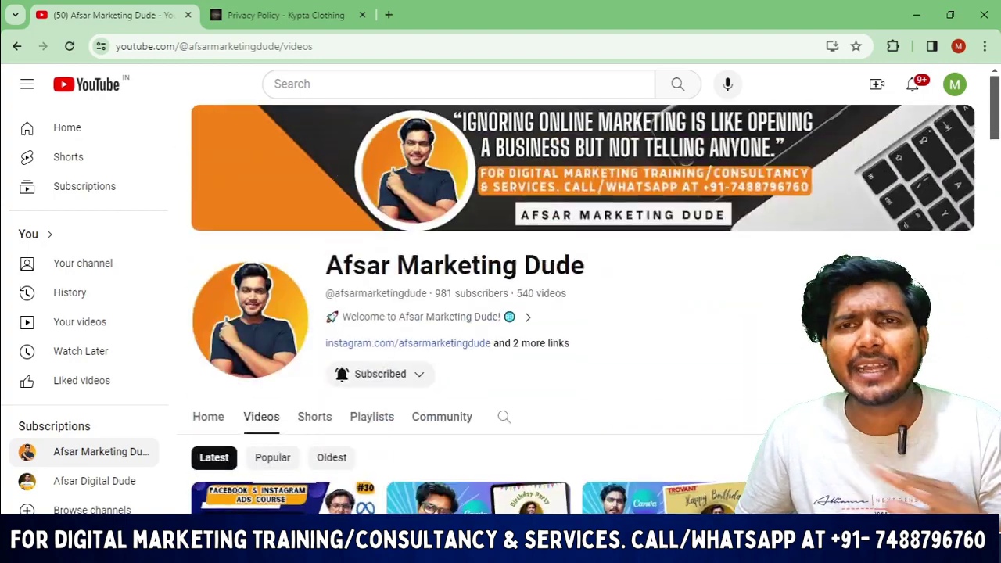
scroll(583, 313, down, 6)
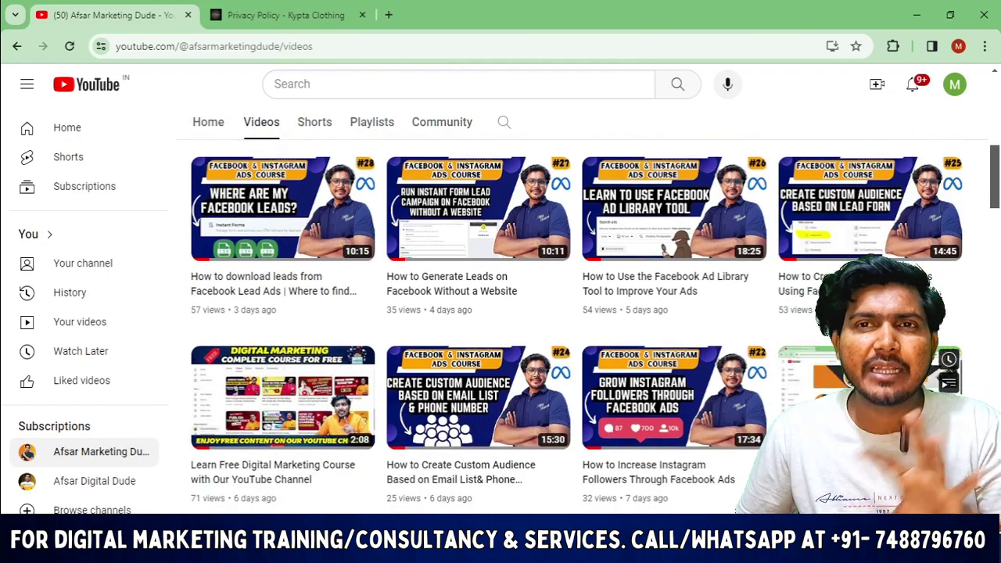
scroll(579, 329, down, 10)
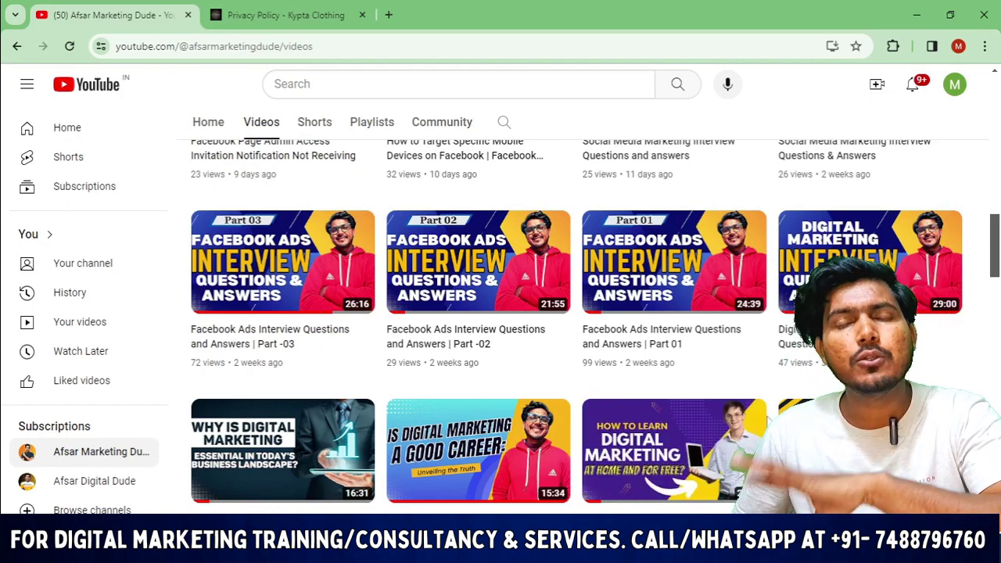
scroll(579, 326, down, 15)
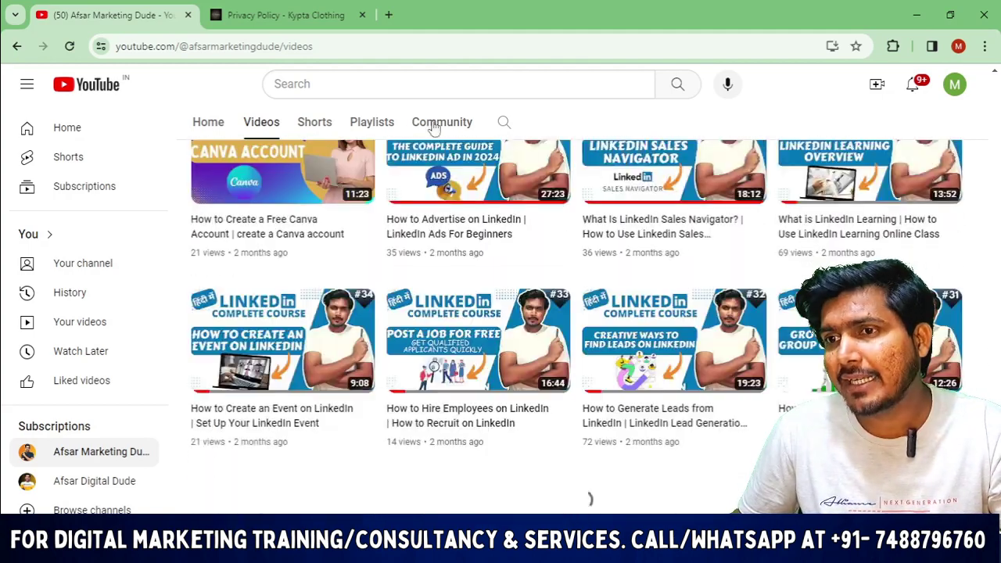
click(375, 123)
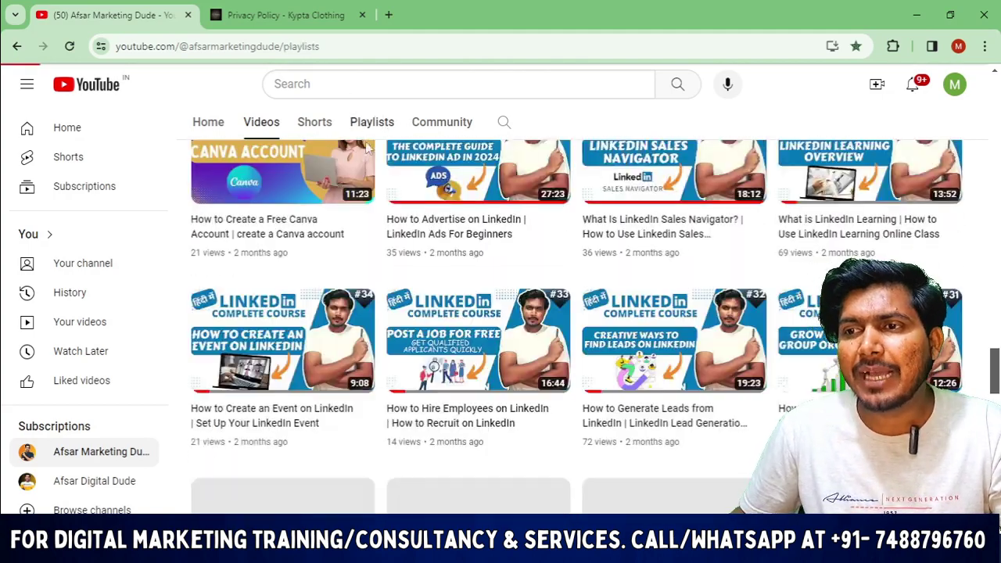
scroll(437, 239, down, 6)
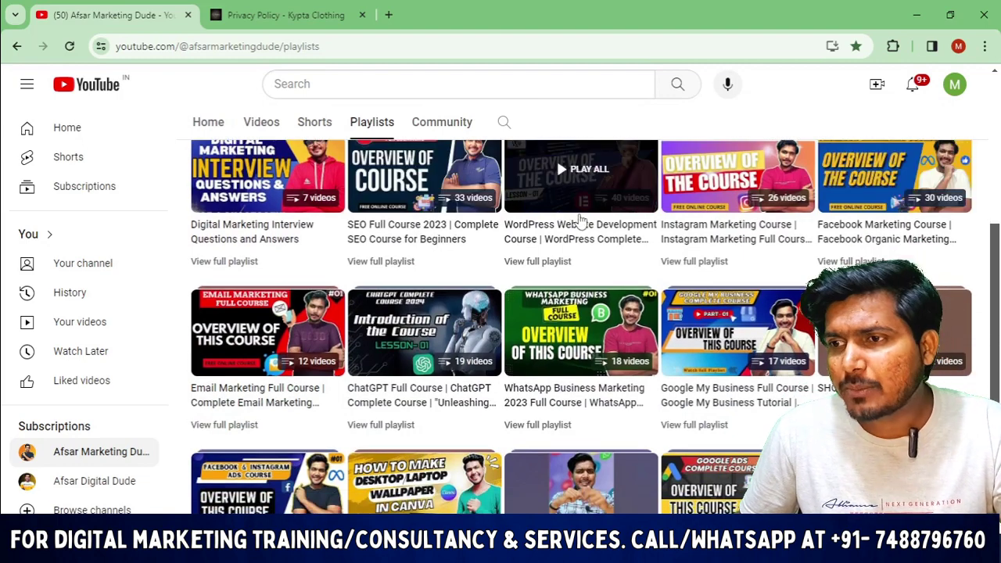
scroll(712, 231, down, 1)
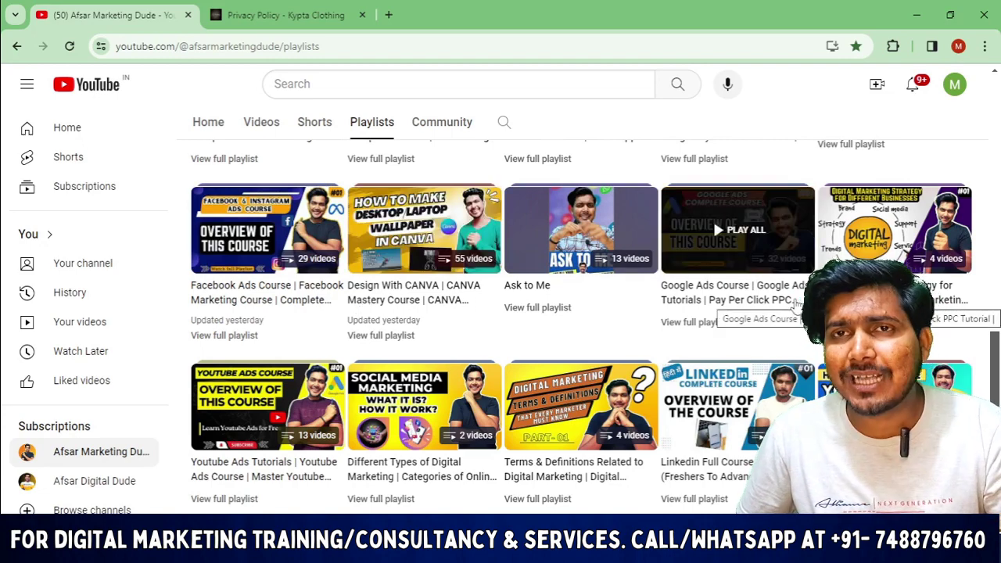
scroll(704, 336, up, 6)
scroll(681, 352, up, 3)
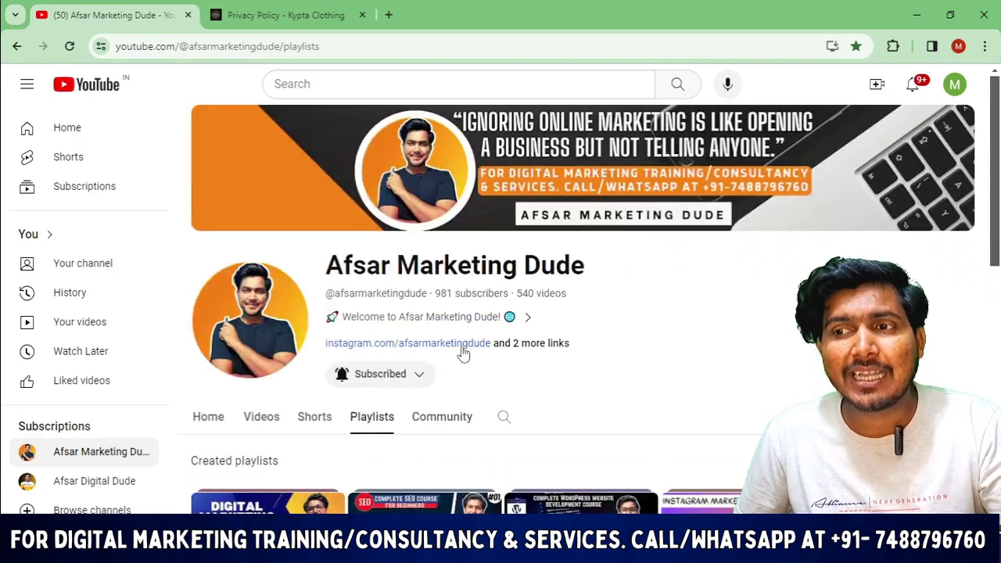
scroll(477, 356, down, 1)
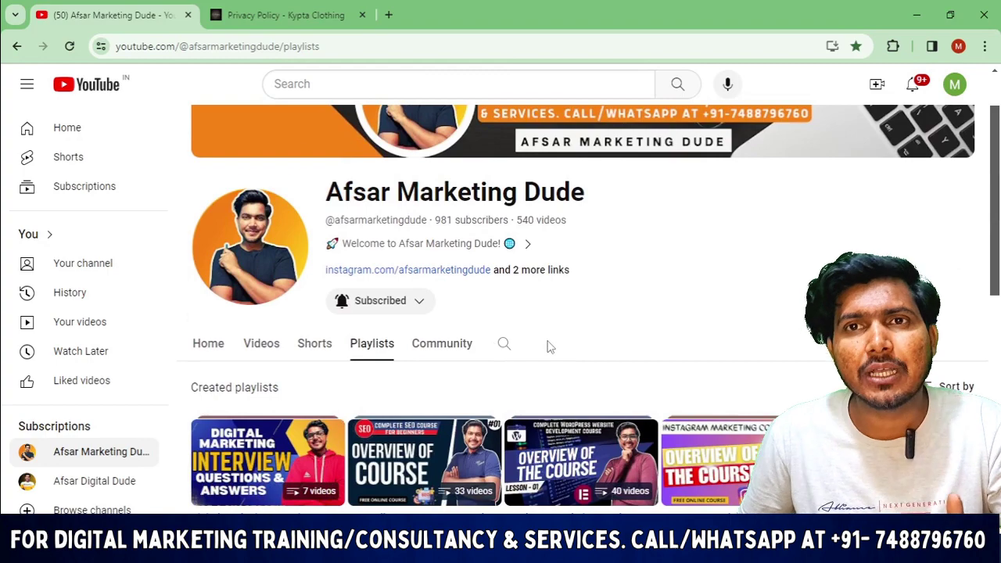
scroll(550, 353, down, 1)
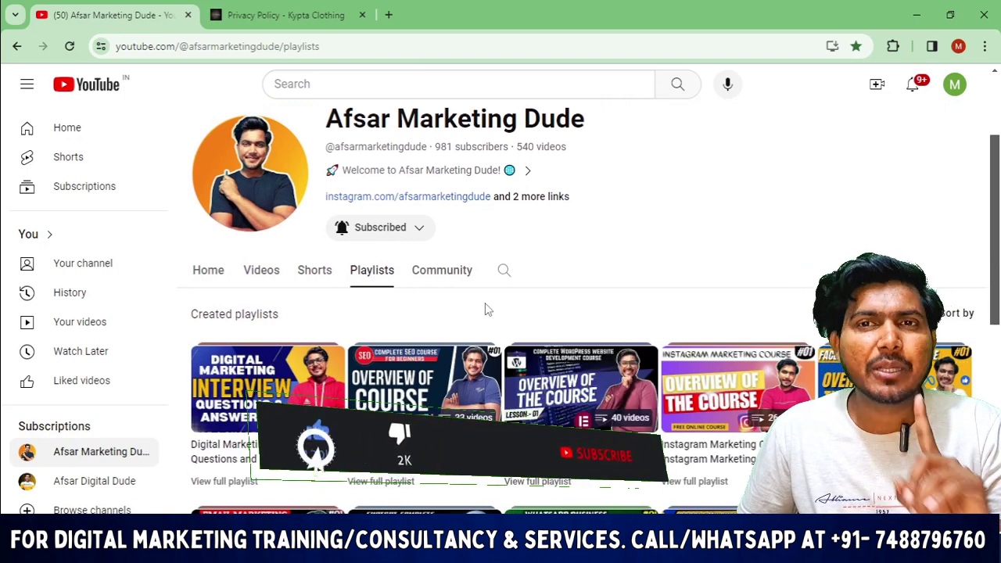
scroll(485, 313, down, 1)
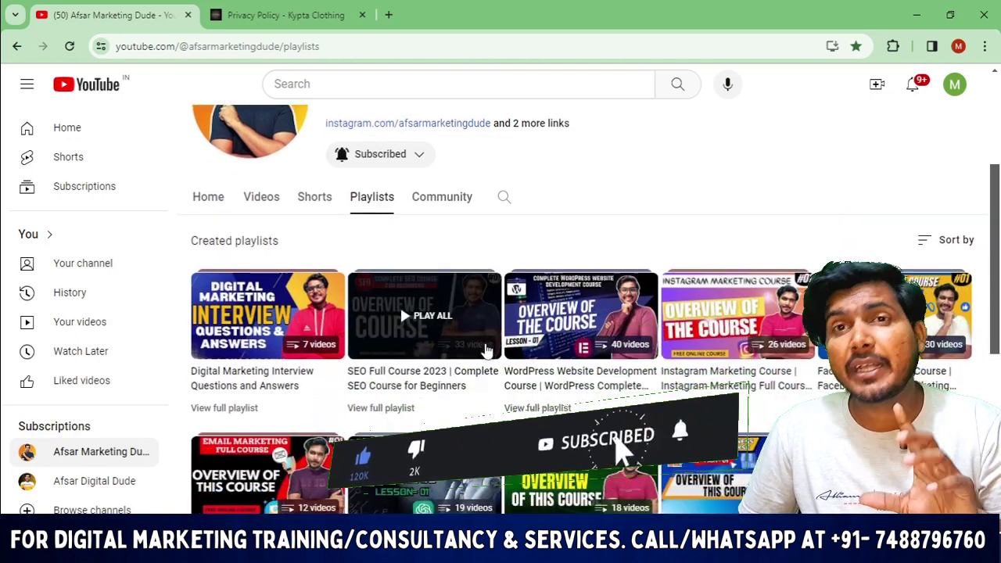